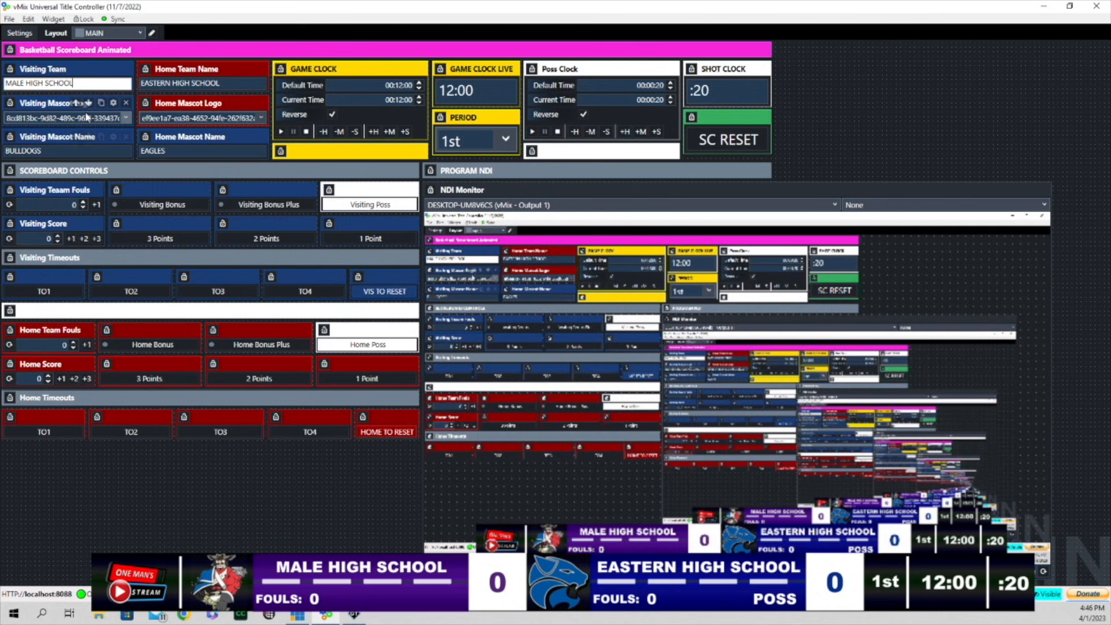
Set the visiting mascot logo to the file ending in "County_clipped_rev_1 - Copy.png" and re-enter BULLDOGS as the visiting mascot name
left_click(39, 75)
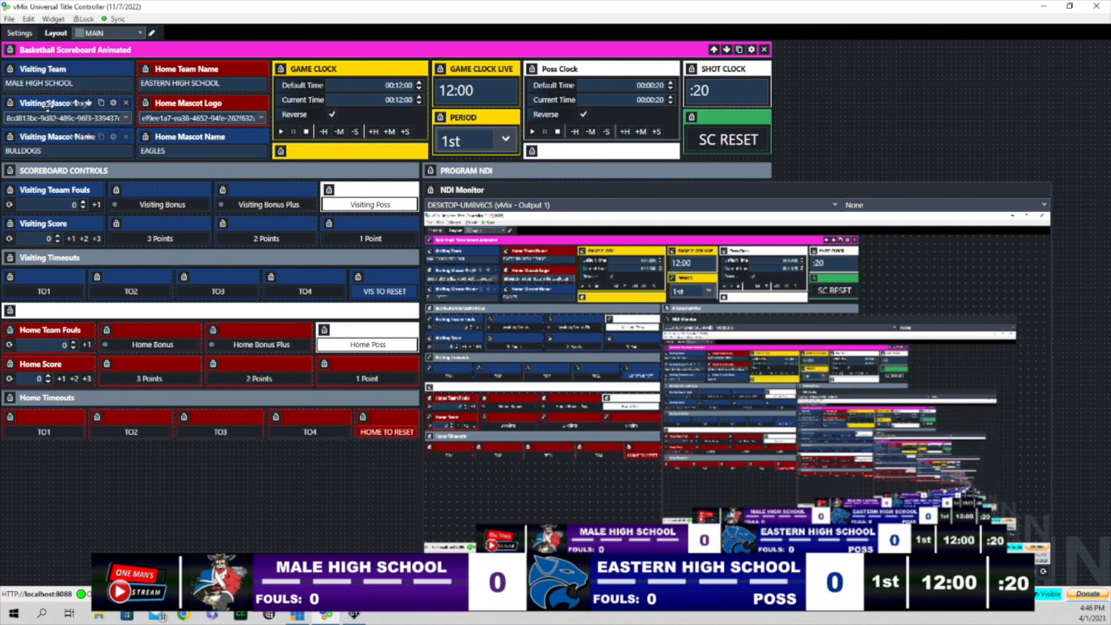
left_click(126, 117)
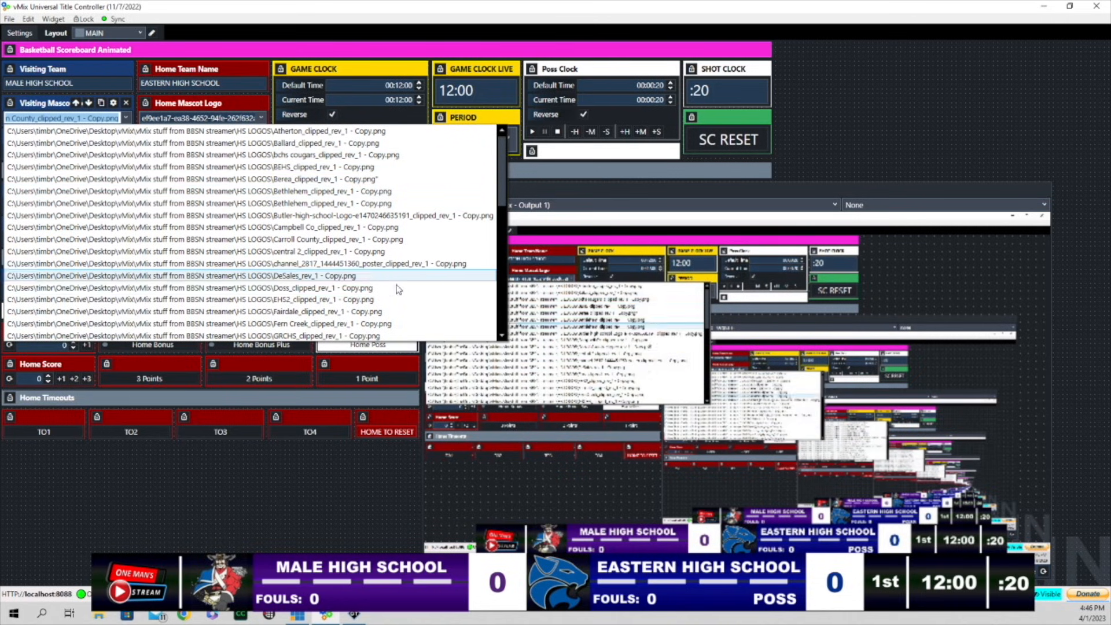
left_click(352, 482)
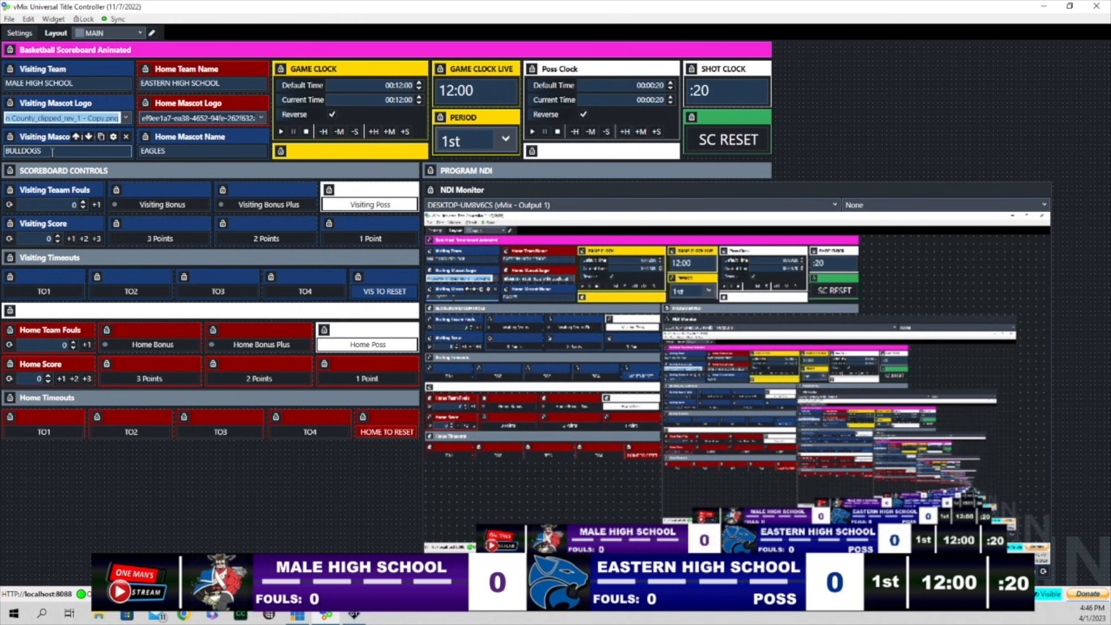
left_click_drag(52, 150, 2, 152)
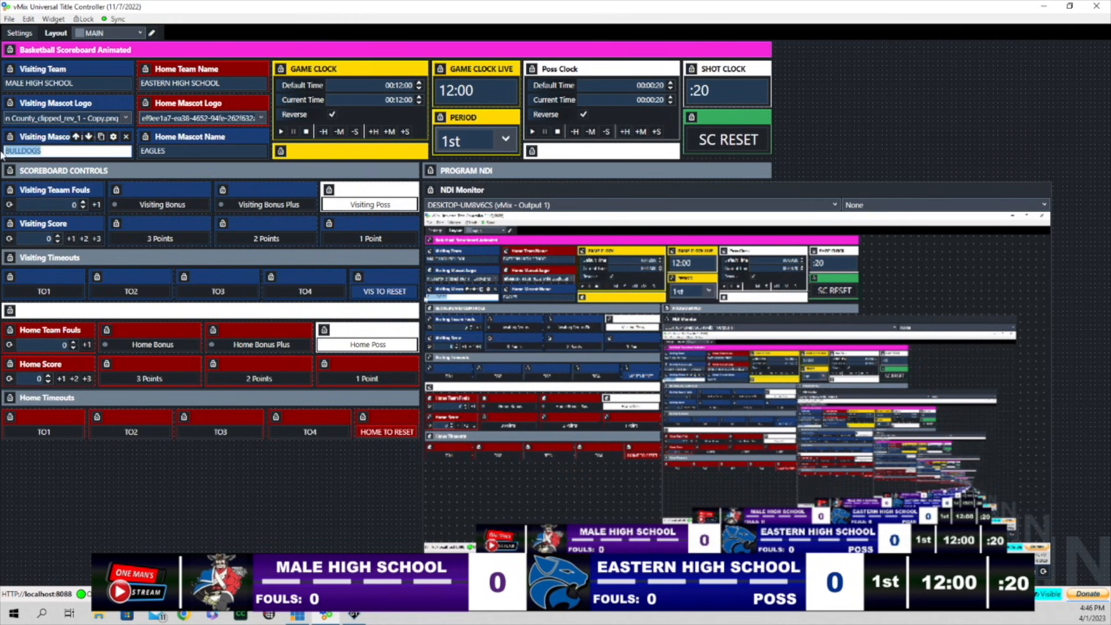
key("BackSpace")
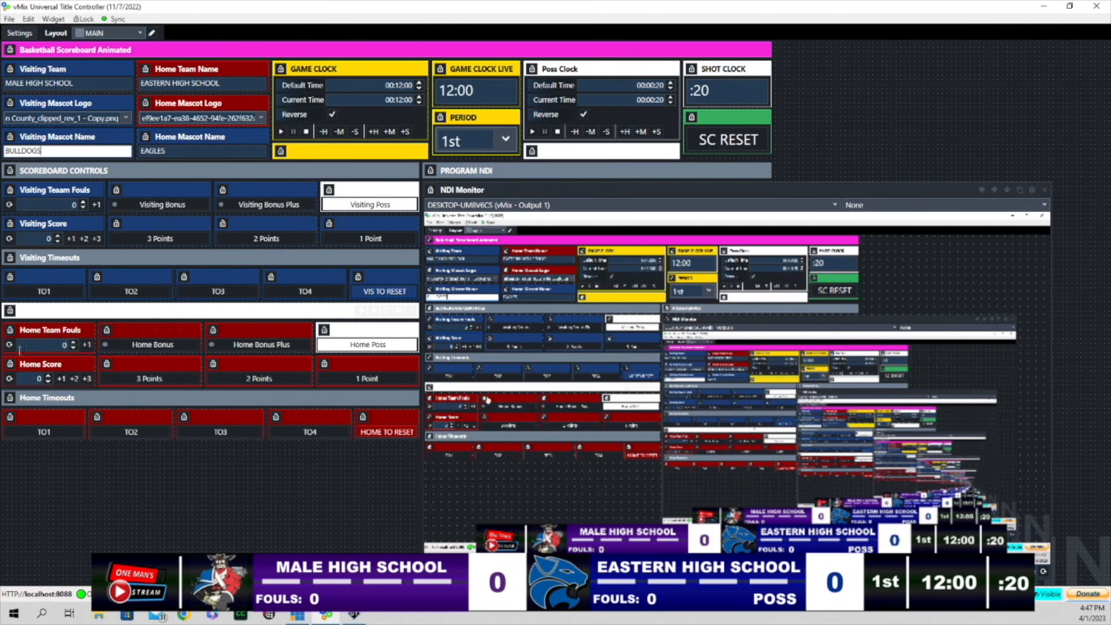
Bring the visiting score to 10 by adding two 2-point baskets and two 3-point baskets
mouse_move(156, 393)
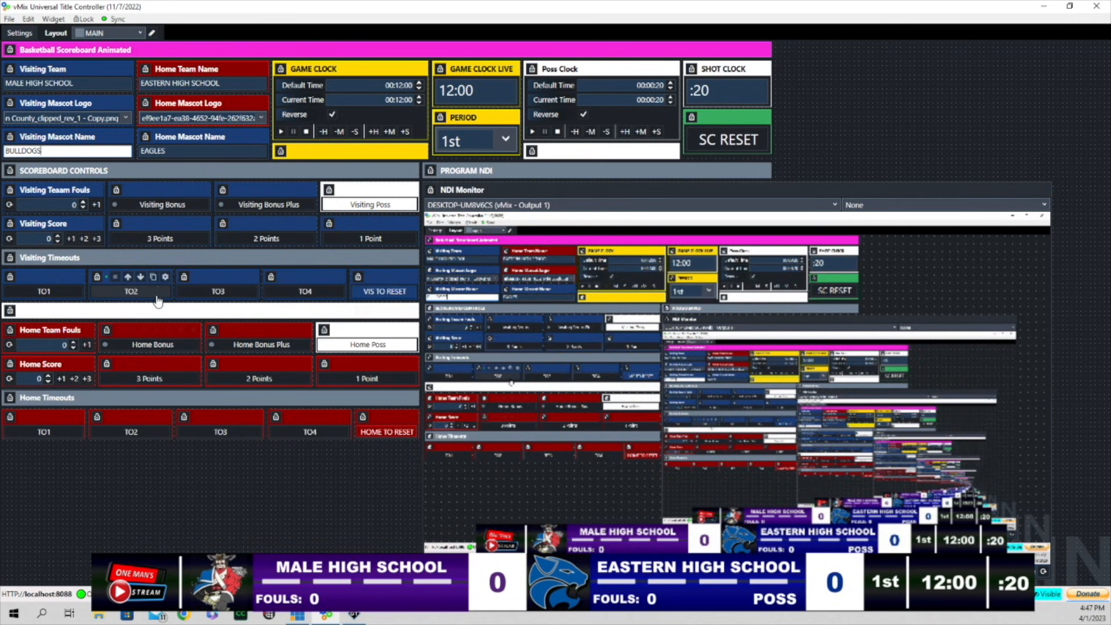
left_click(260, 242)
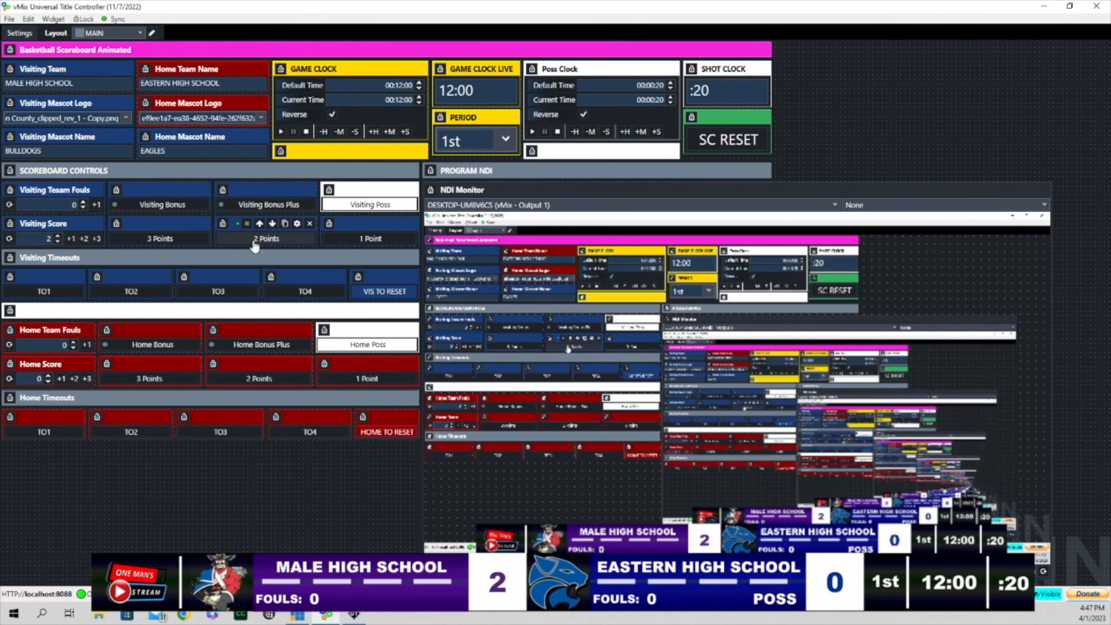
left_click(255, 241)
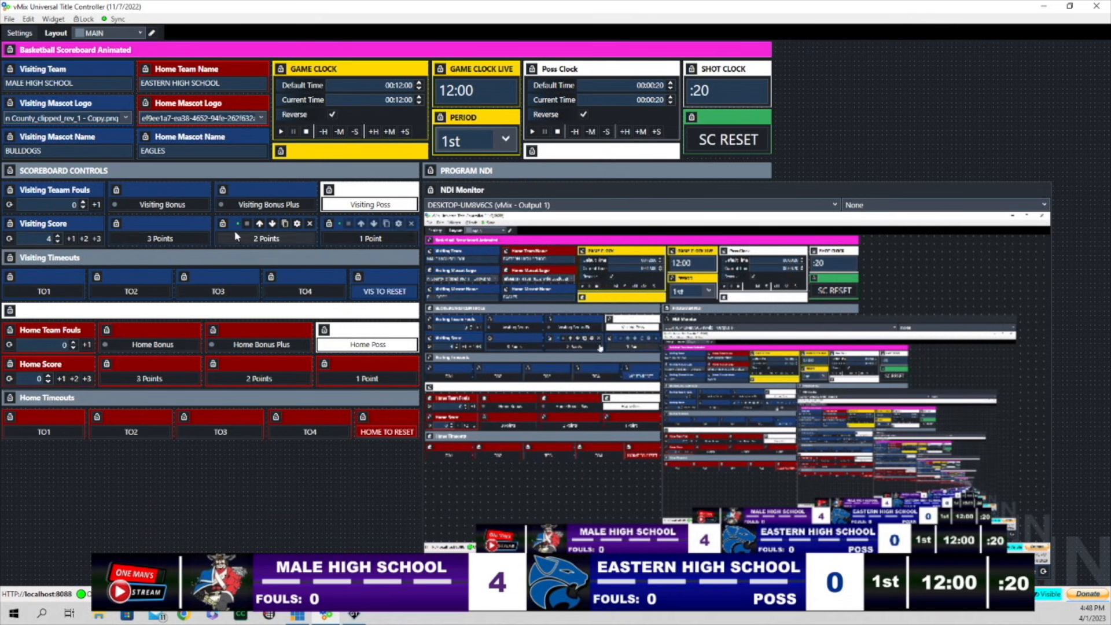
left_click(164, 241)
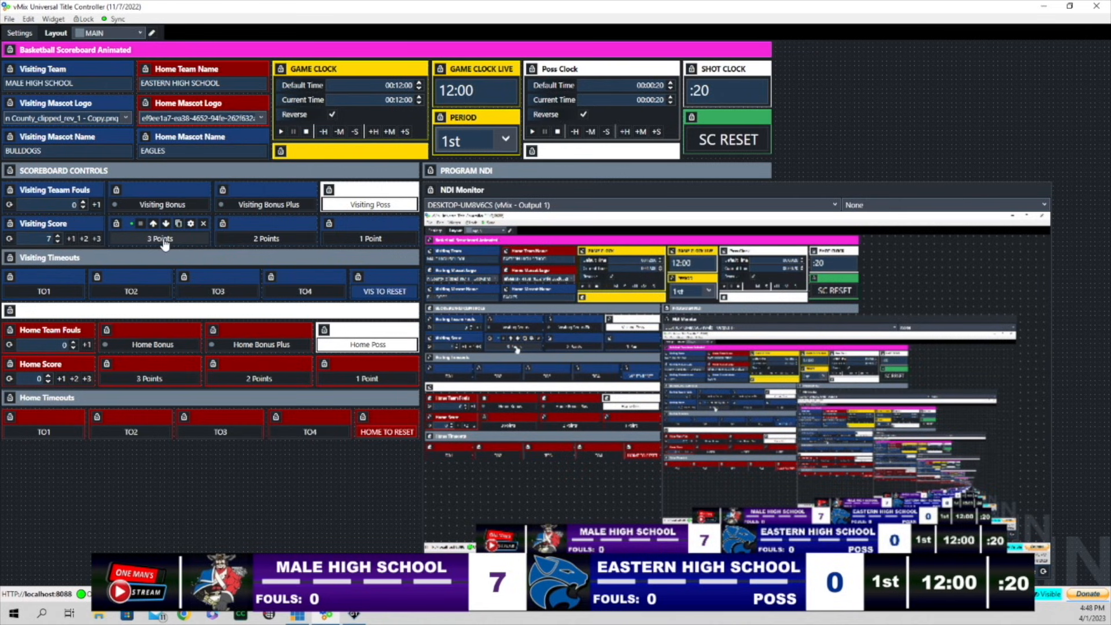
left_click(164, 241)
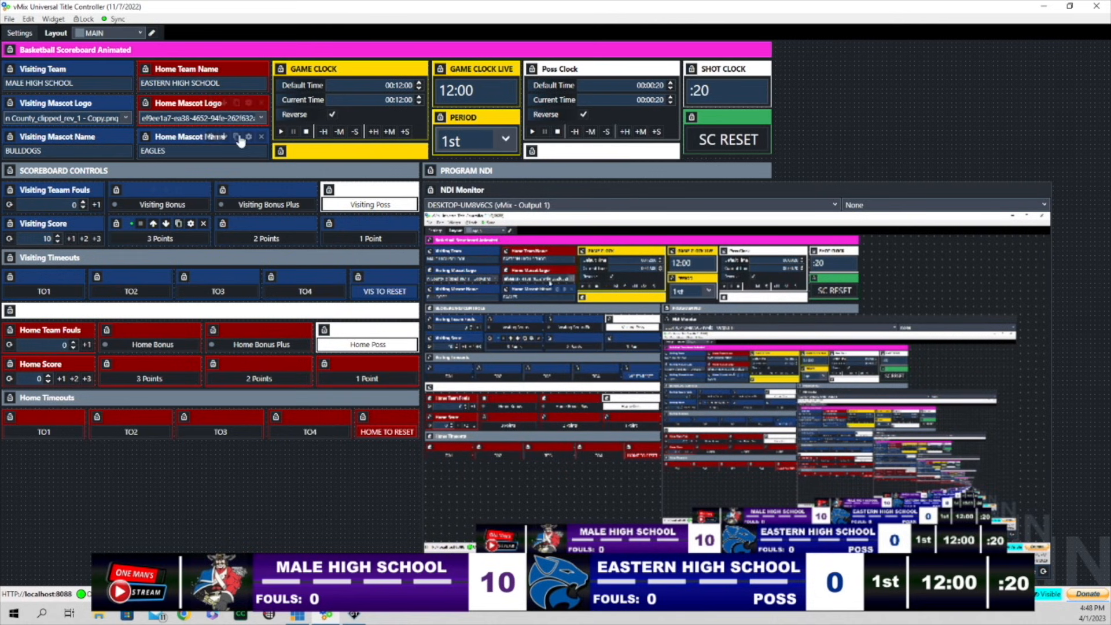
Bring the home score to 8 by adding two 2-point baskets, one 3-point basket and one single point
left_click(263, 380)
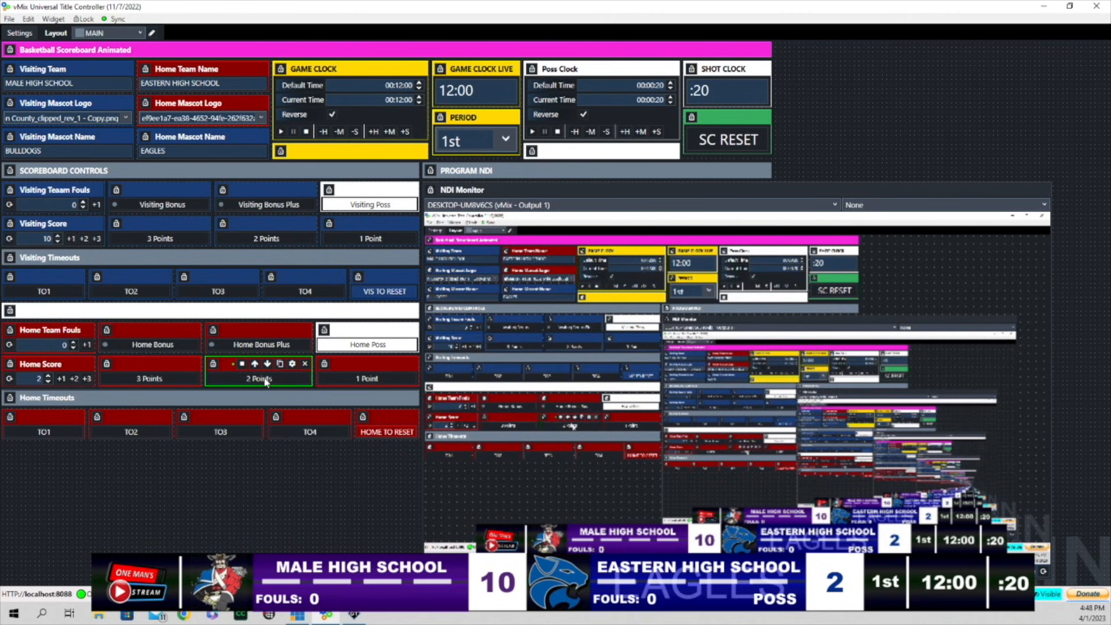
left_click(265, 379)
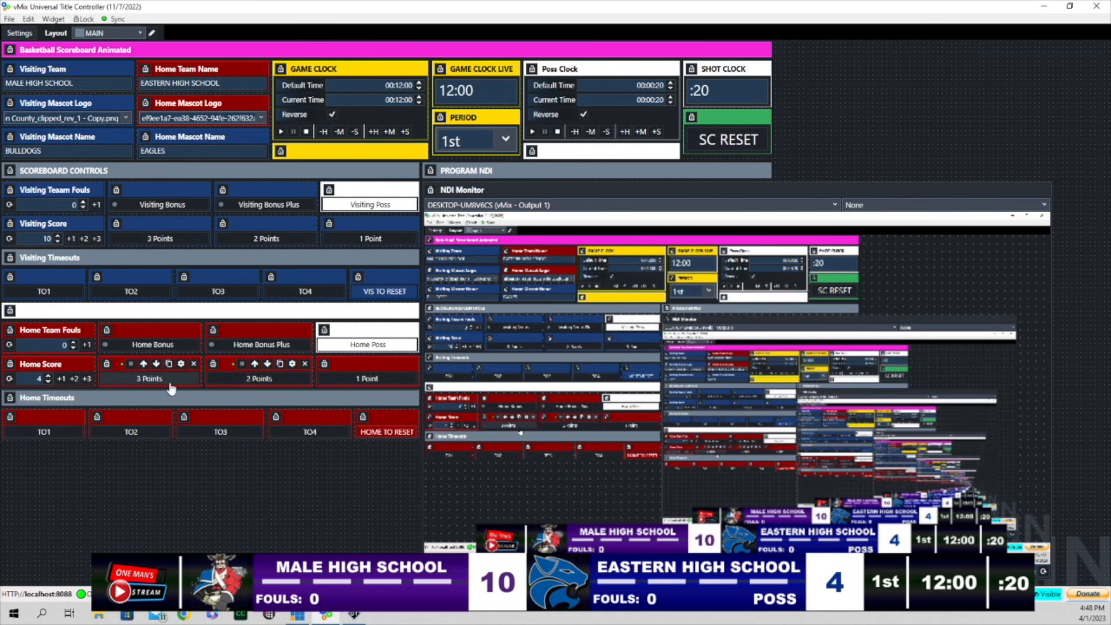
left_click(150, 377)
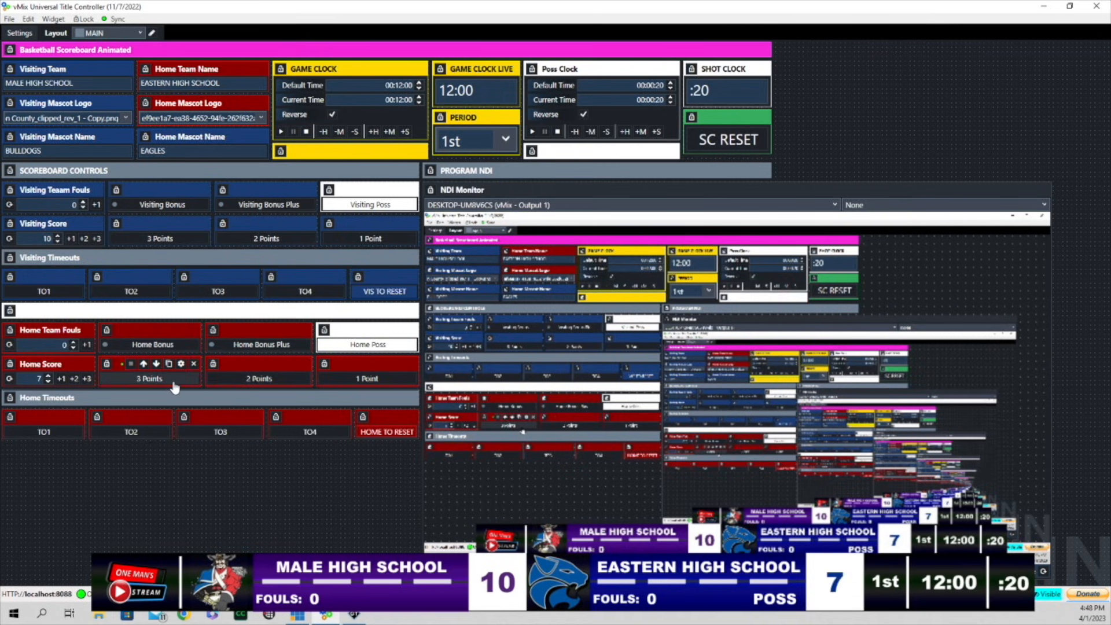
left_click(385, 380)
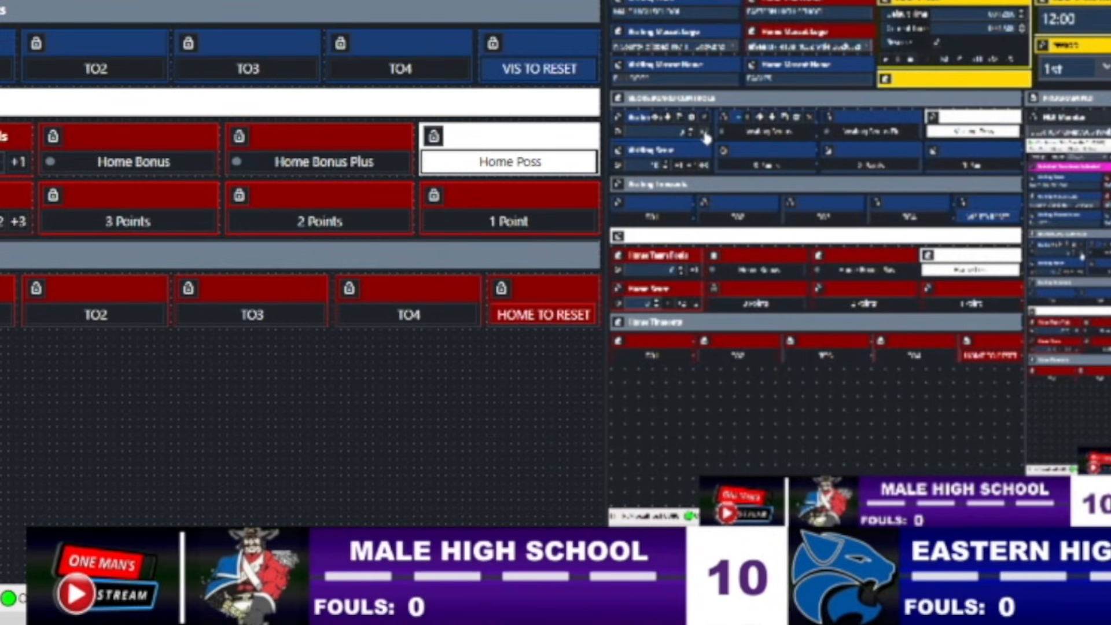
Raise the visiting team's foul count to 3, one foul at a time
left_click(704, 135)
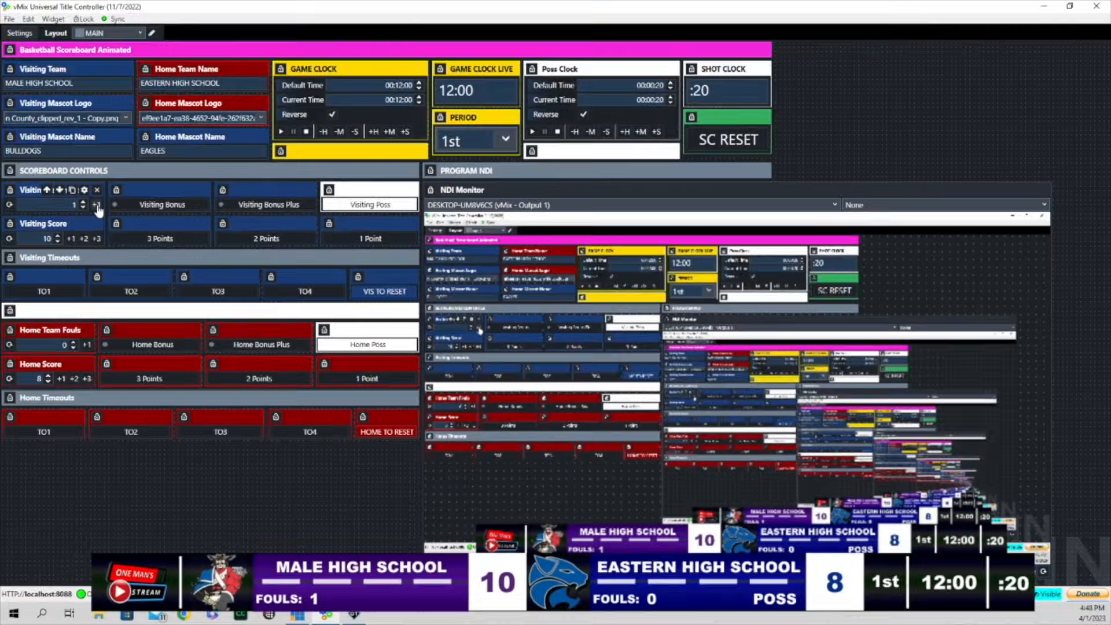
left_click(99, 210)
left_click(97, 206)
Toggle the Bonus and Bonus Plus indicators on and off for the visiting team and the home team
left_click(179, 206)
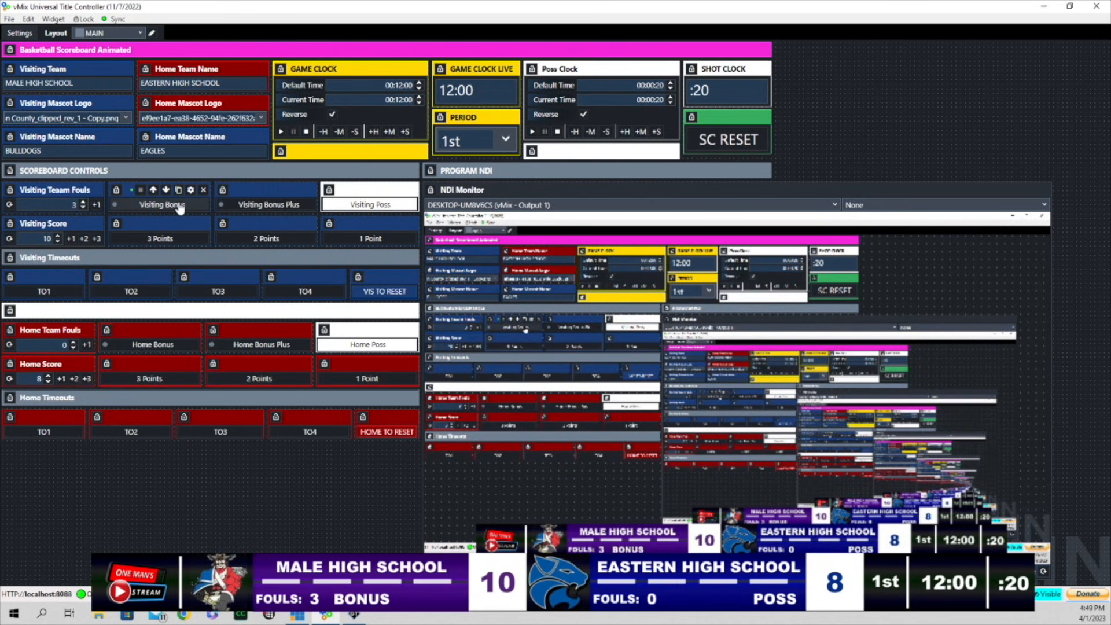
left_click(179, 206)
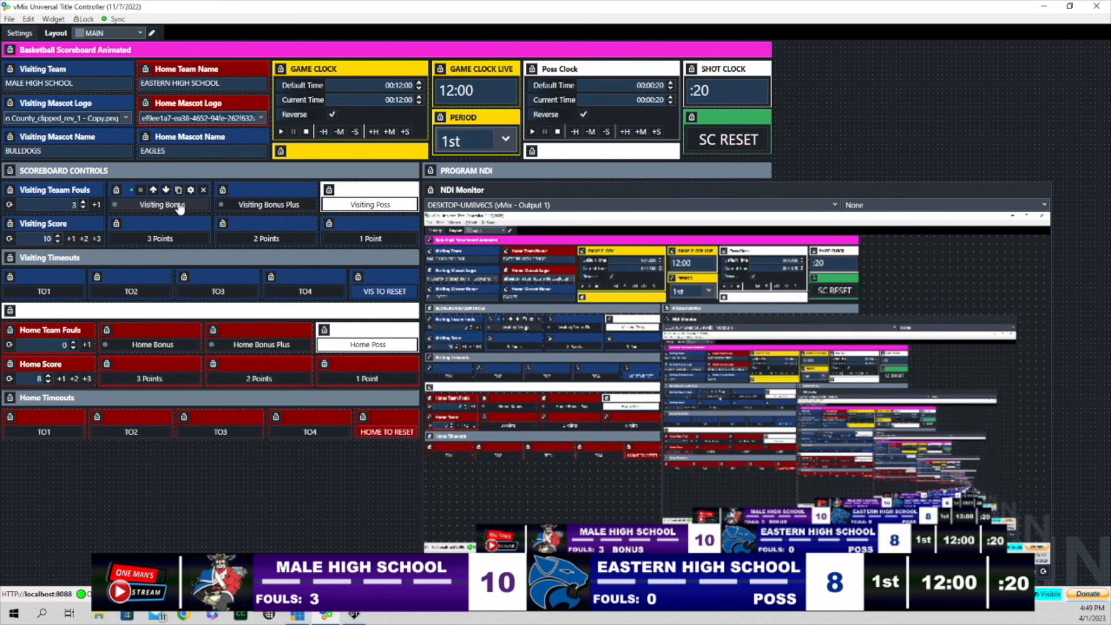
left_click(272, 206)
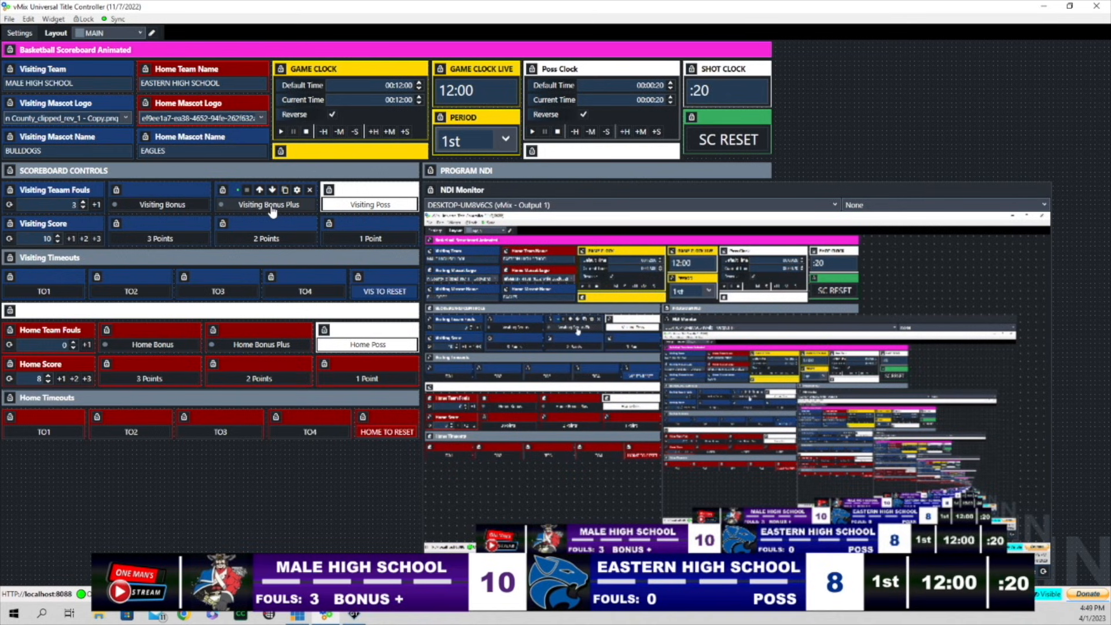
left_click(272, 210)
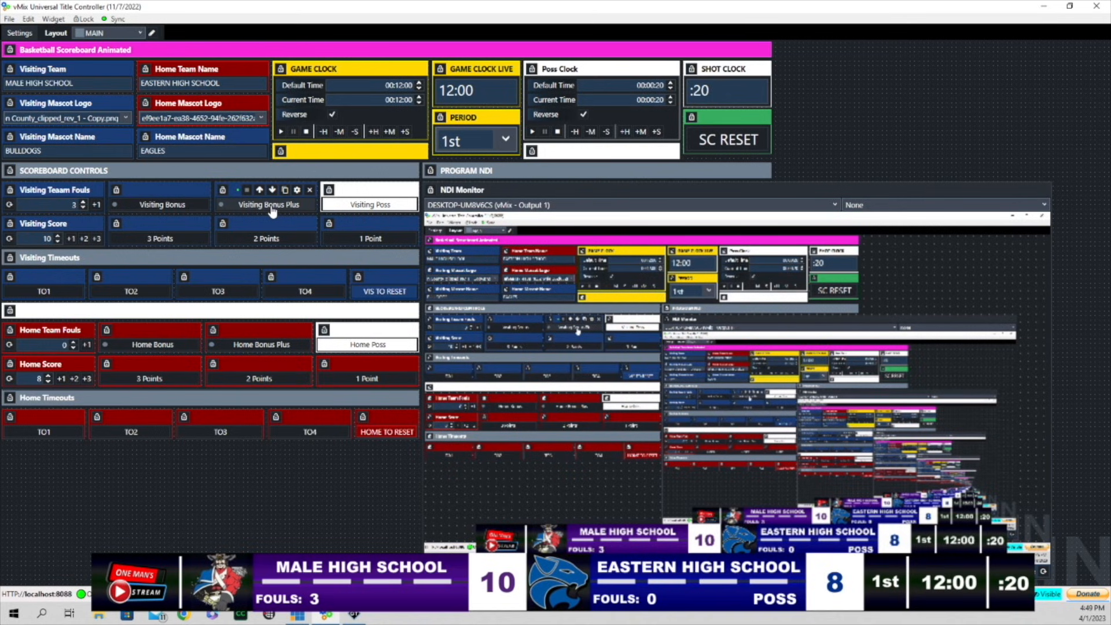
left_click(157, 347)
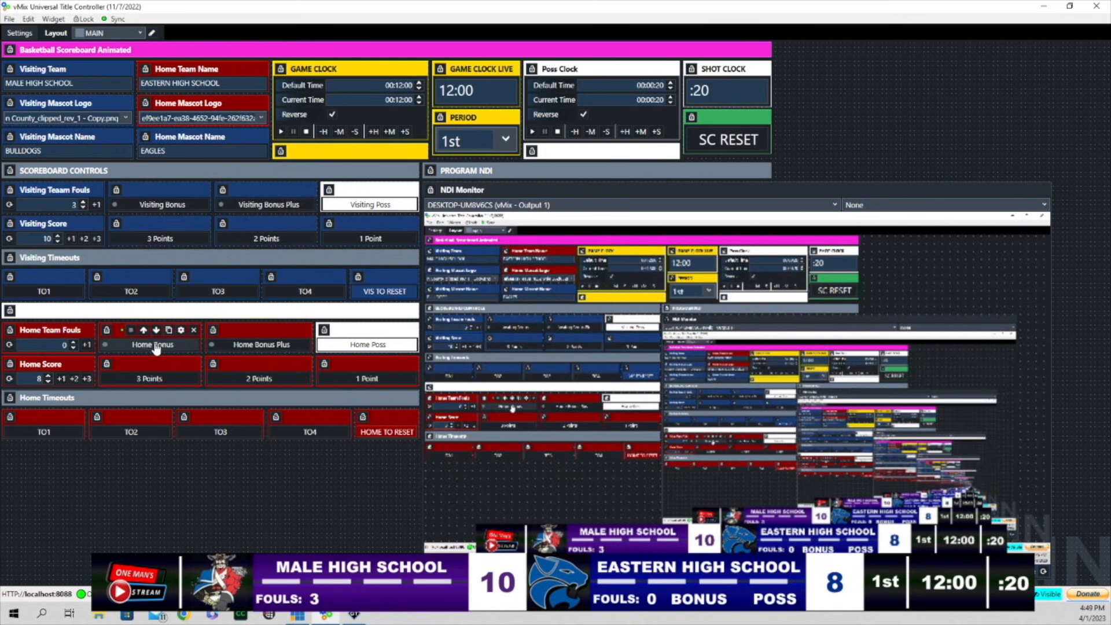
left_click(269, 347)
left_click(269, 347)
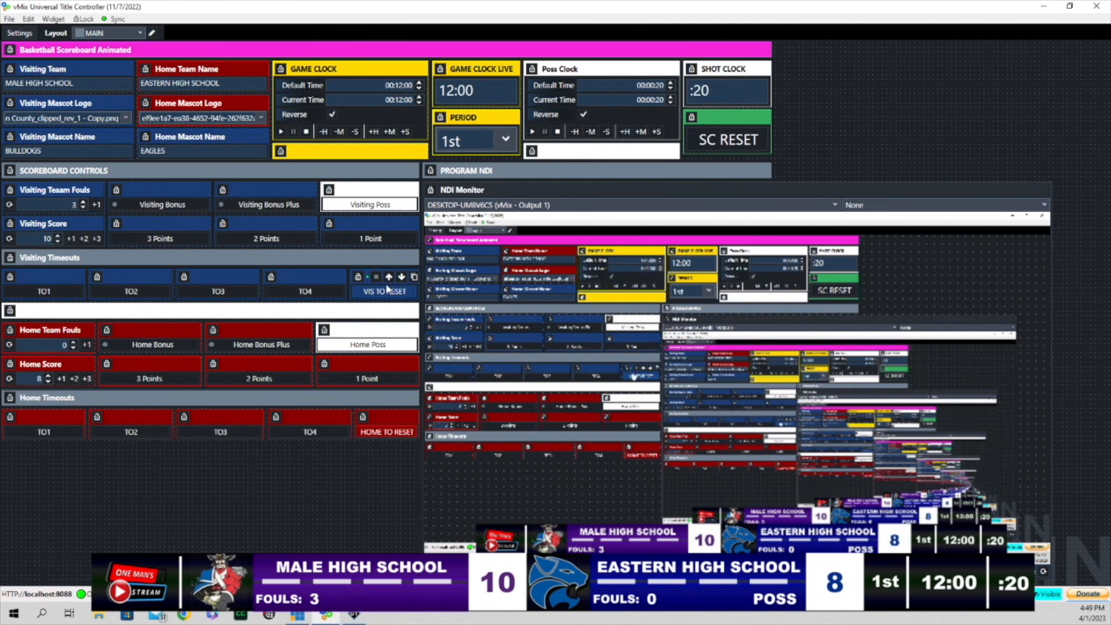
Give the possession indicator to the visiting team and return it to the home team
left_click(371, 208)
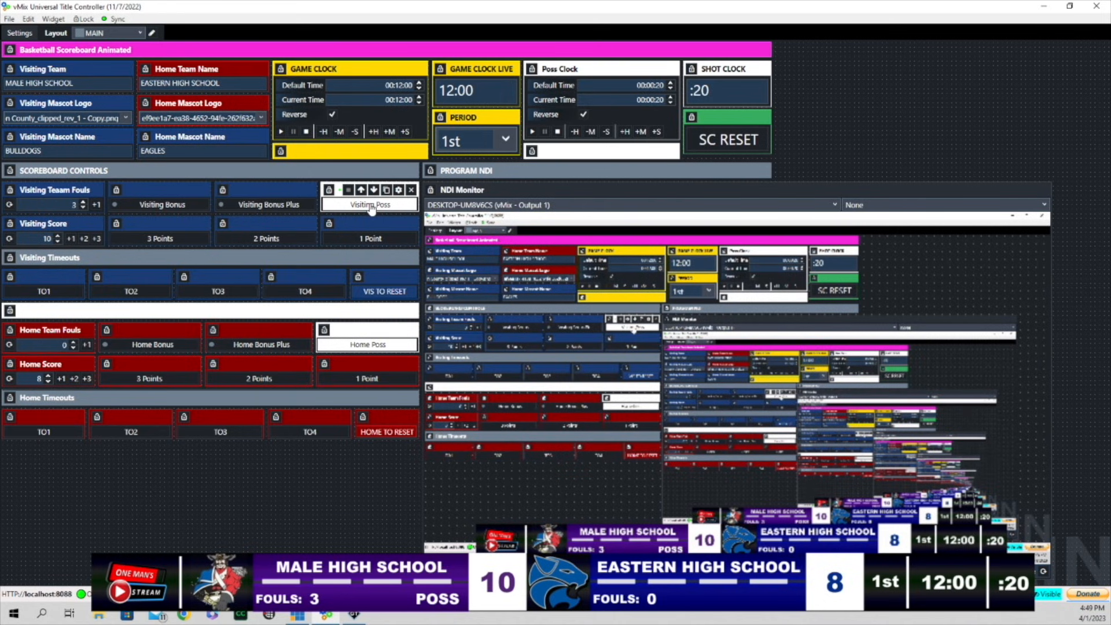
left_click(375, 345)
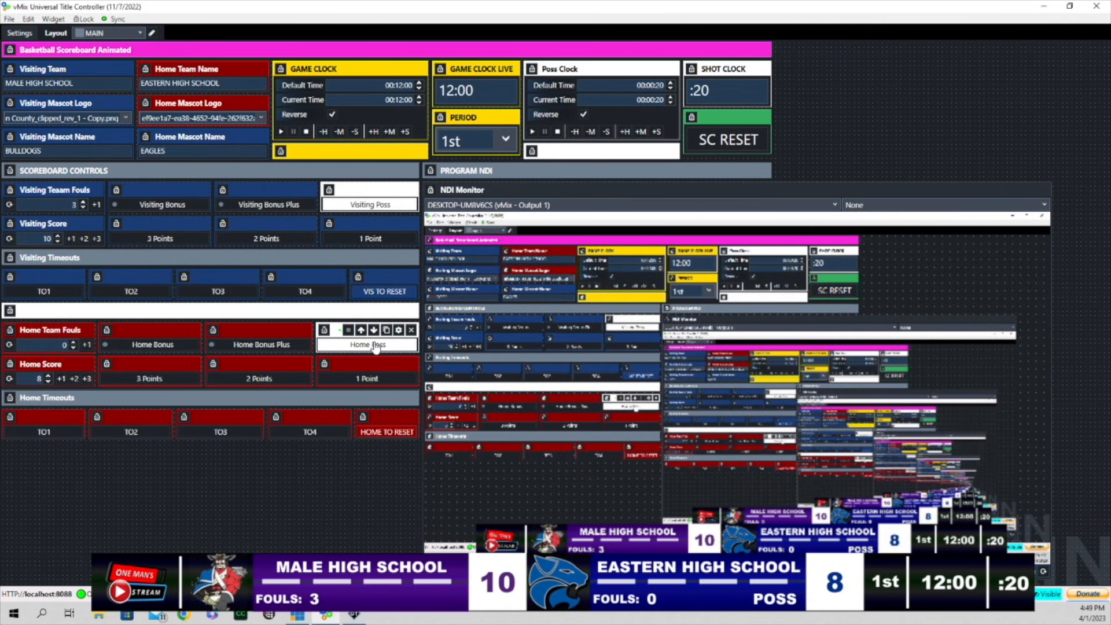
Start the game clock and the possession clock, and reset the shot clock while it is running
left_click(282, 133)
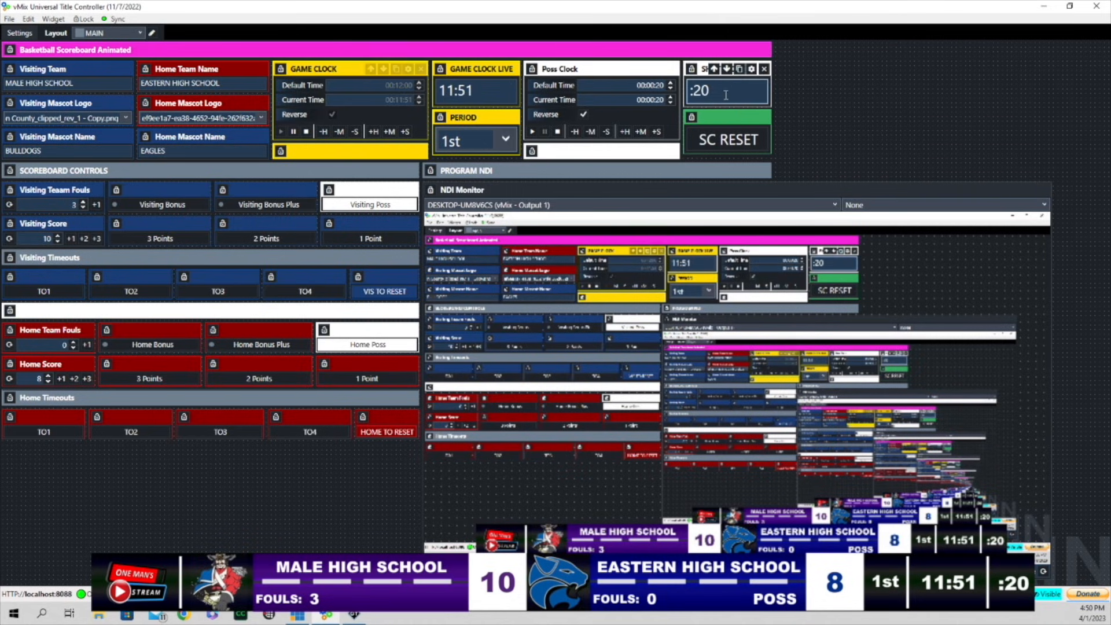
left_click(532, 132)
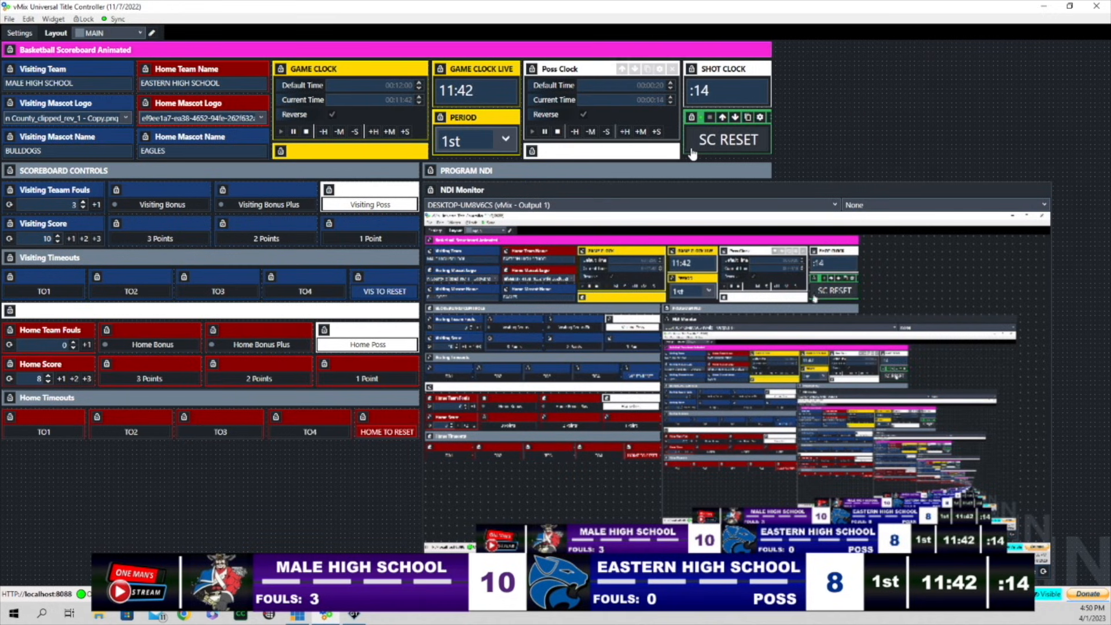
left_click(734, 144)
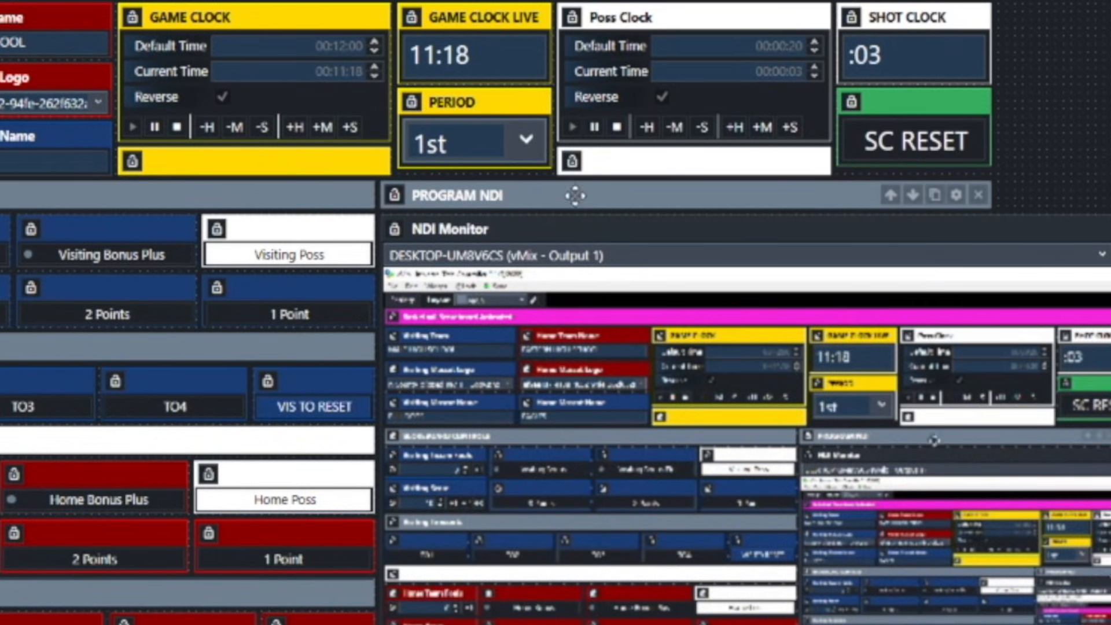
Change the scoreboard period to 2nd, followed by FINAL
left_click(523, 145)
left_click(533, 148)
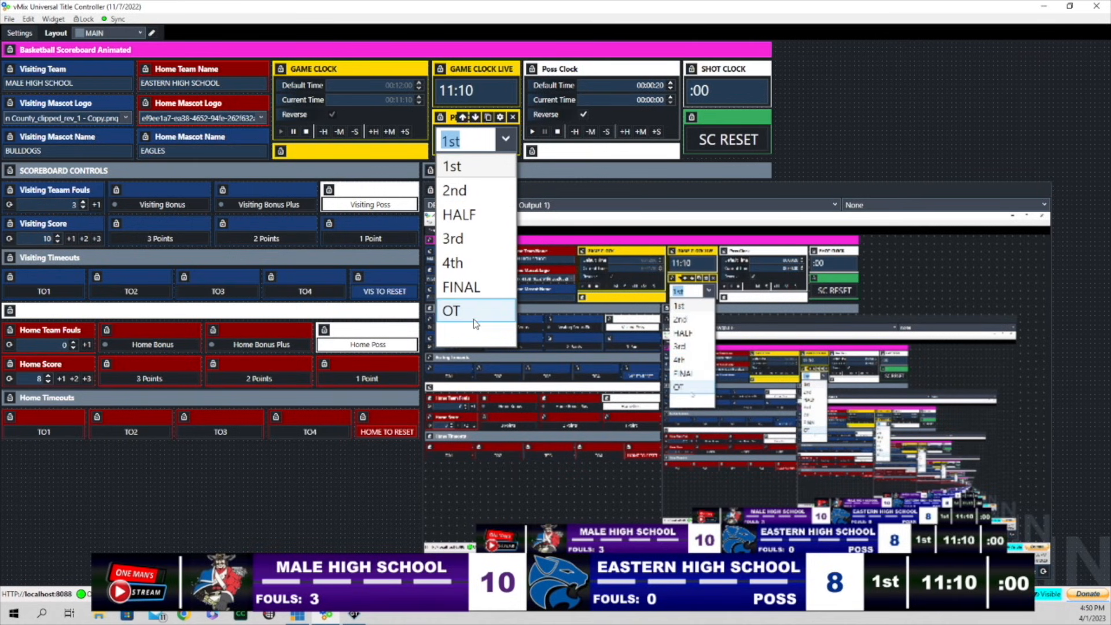
left_click(480, 197)
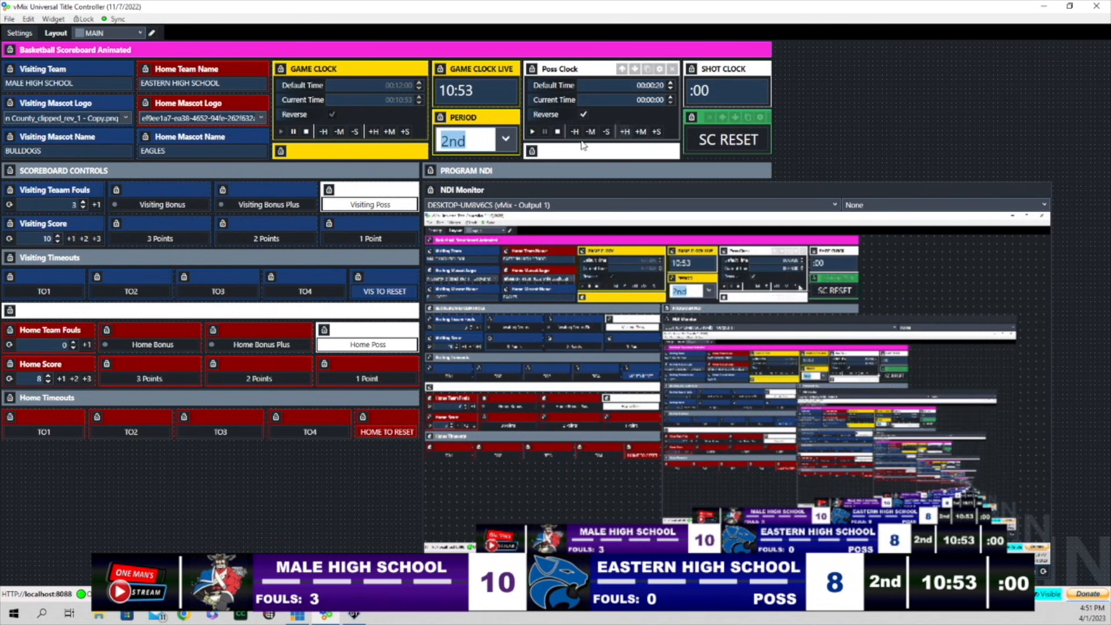
left_click(511, 143)
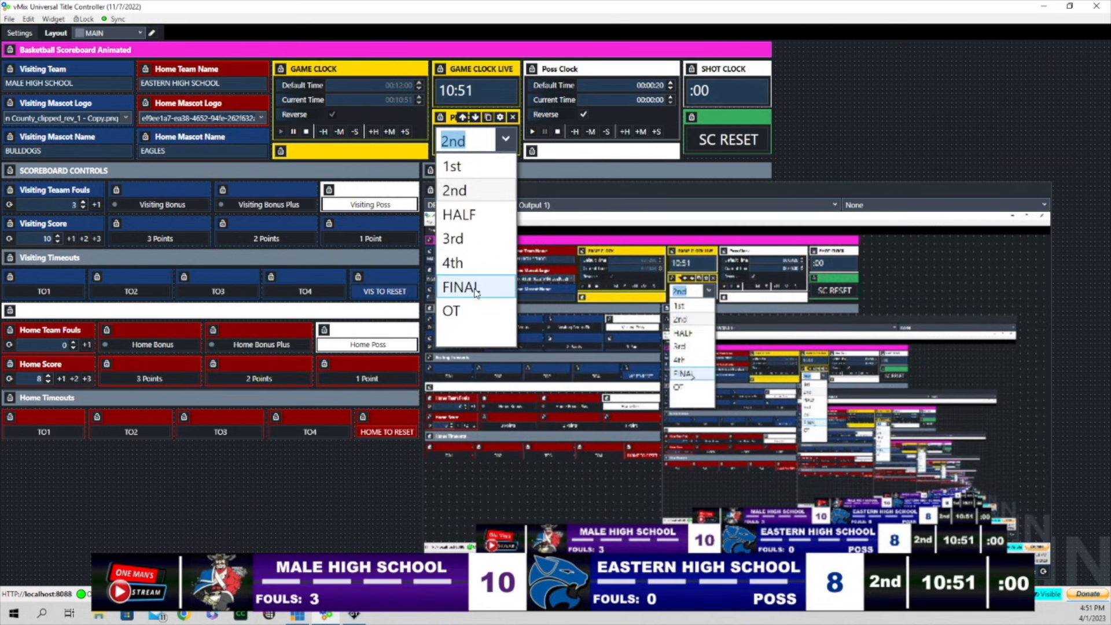
left_click(476, 290)
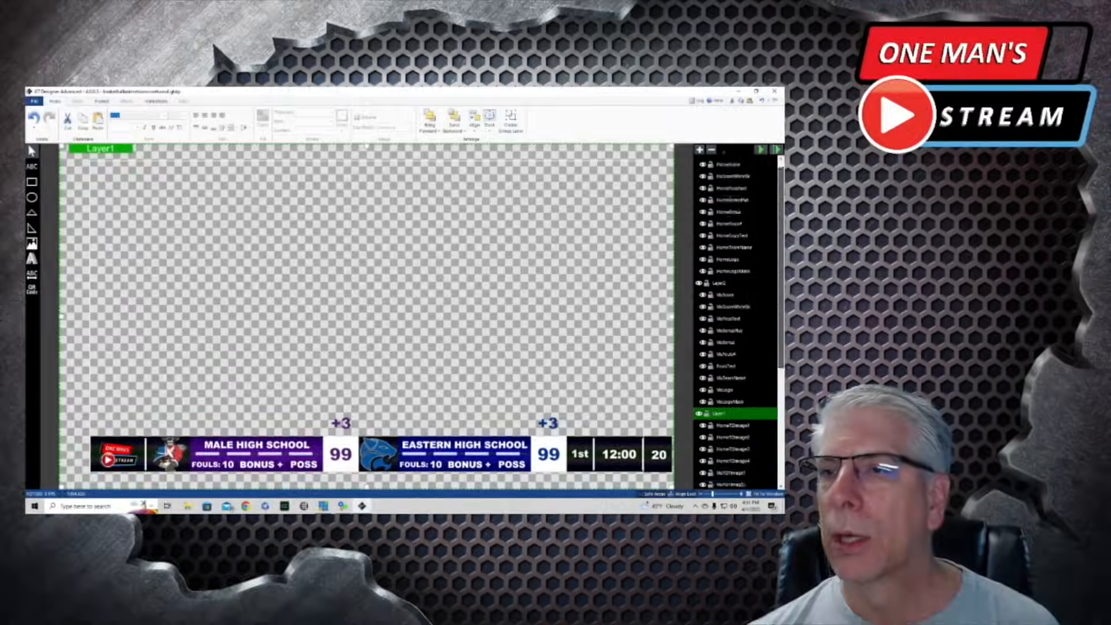
Switch to the scoreboard title in GT Designer and hide the home team layer and the visiting team layer
left_click(718, 421)
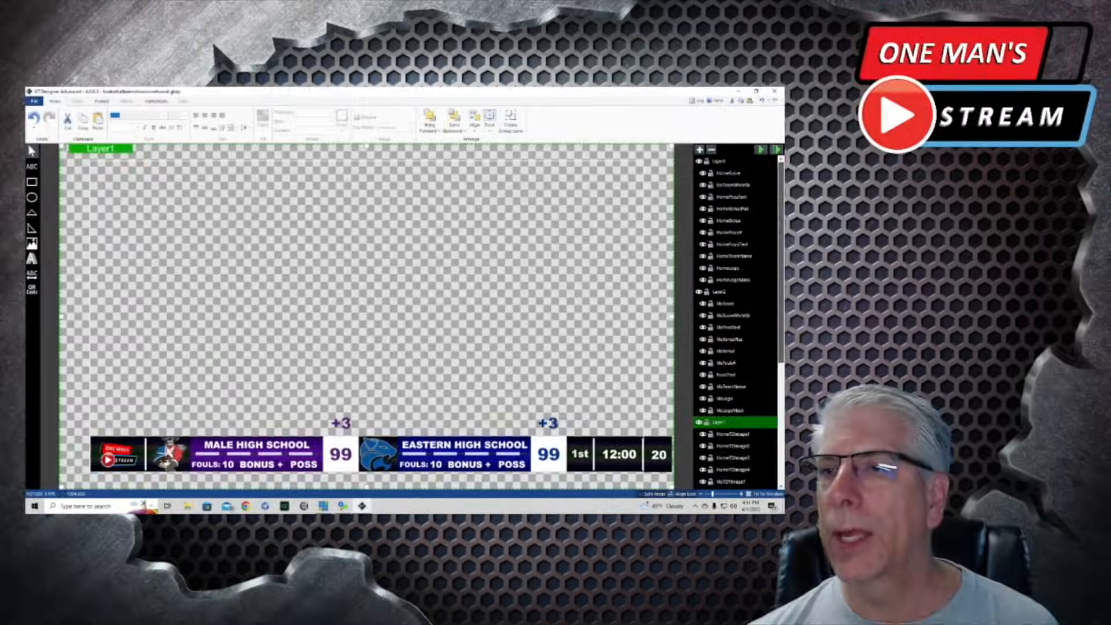
left_click(700, 162)
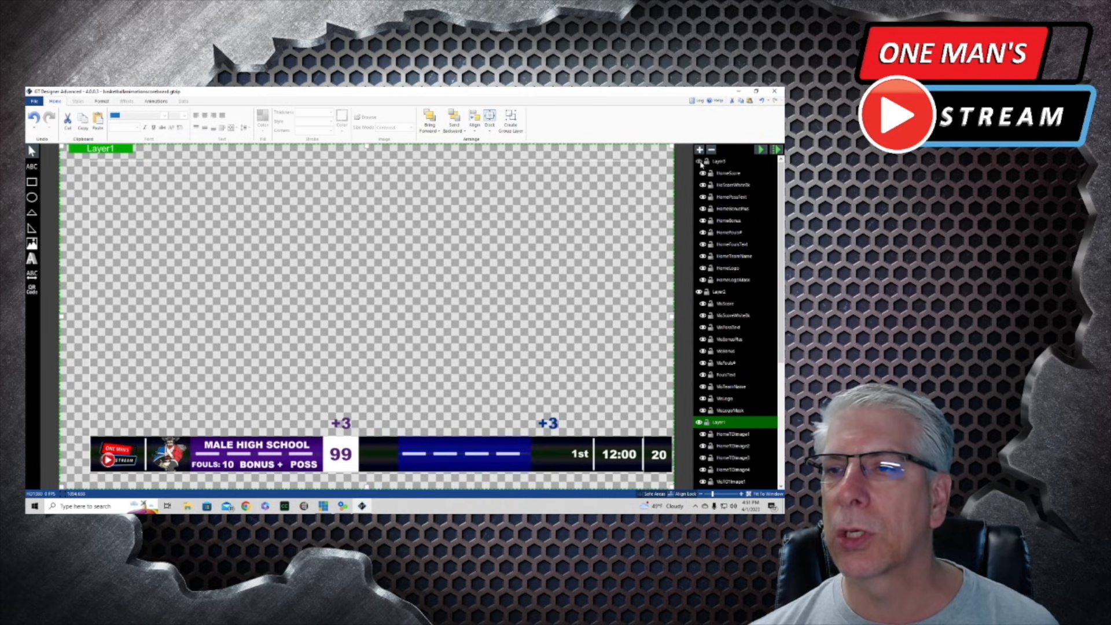
left_click(700, 293)
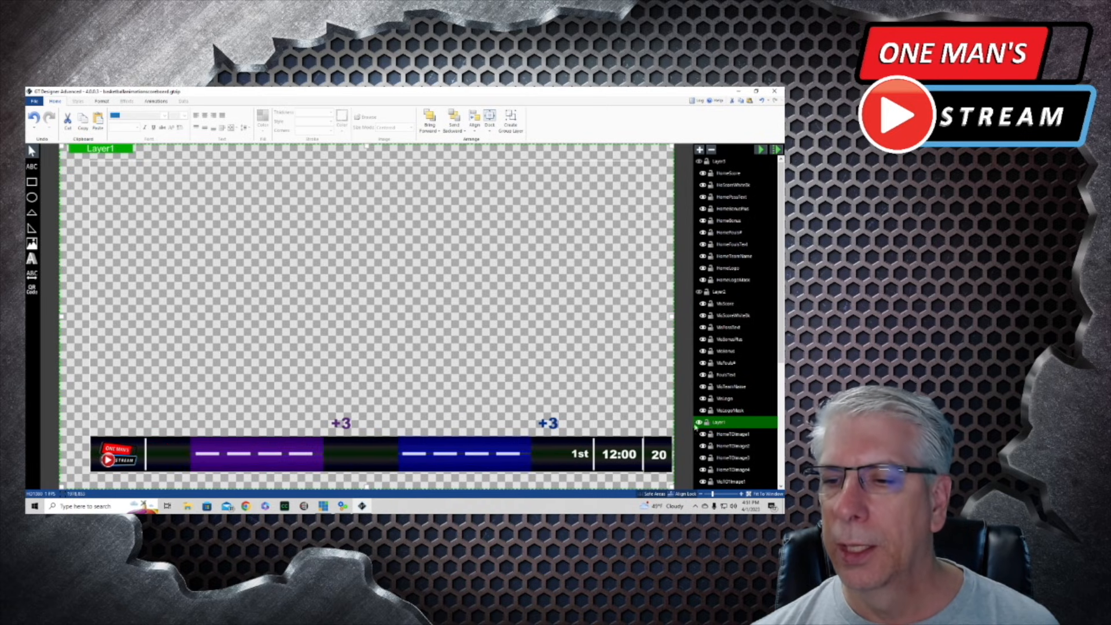
Hide the period, both clocks, the vertical divider bars and the home and visiting plus-three texts in Layer1
scroll(752, 313, "down", 6)
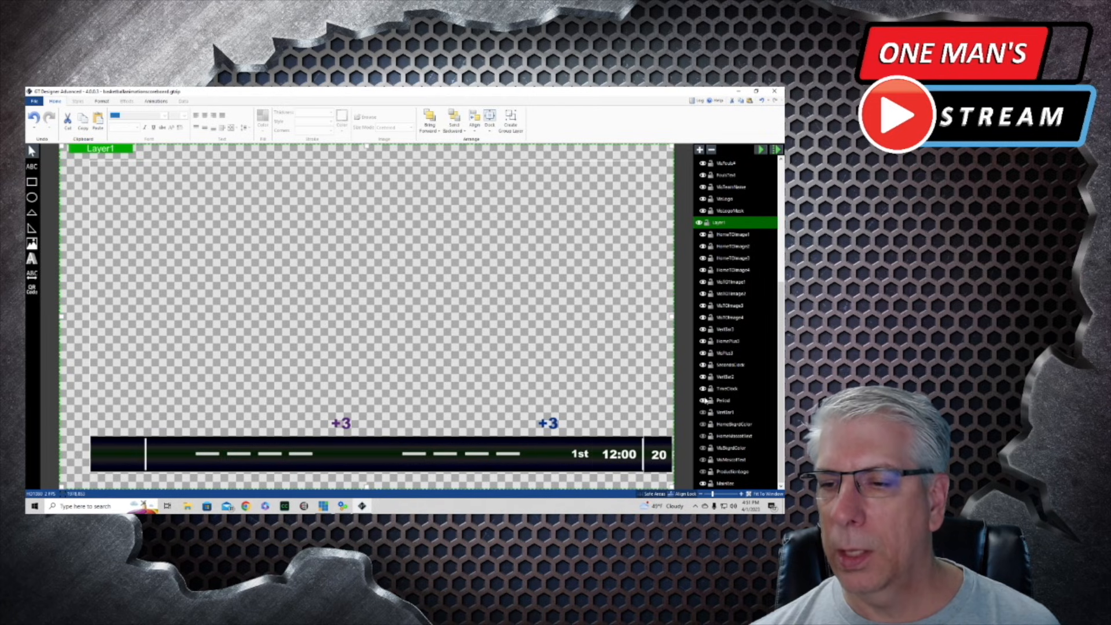
left_click(703, 400)
left_click(704, 388)
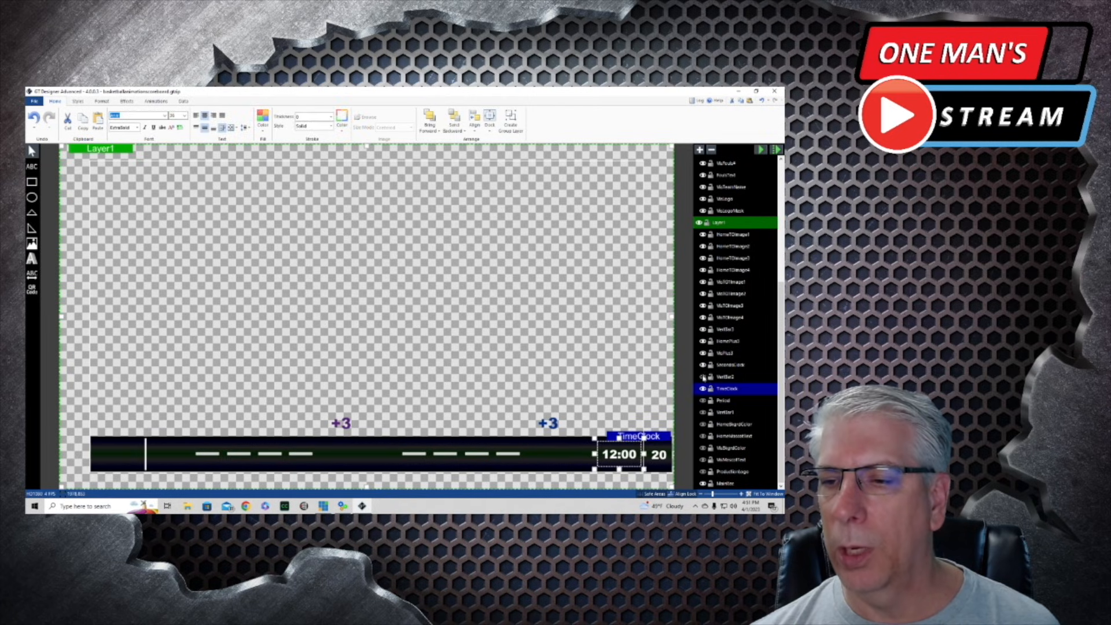
left_click(704, 365)
left_click(703, 353)
left_click(703, 340)
left_click(703, 330)
Hide the home and visiting timeout images in Layer1, leaving only the main bar and its outline
left_click(703, 317)
left_click(703, 306)
left_click(703, 293)
left_click(703, 282)
left_click(703, 269)
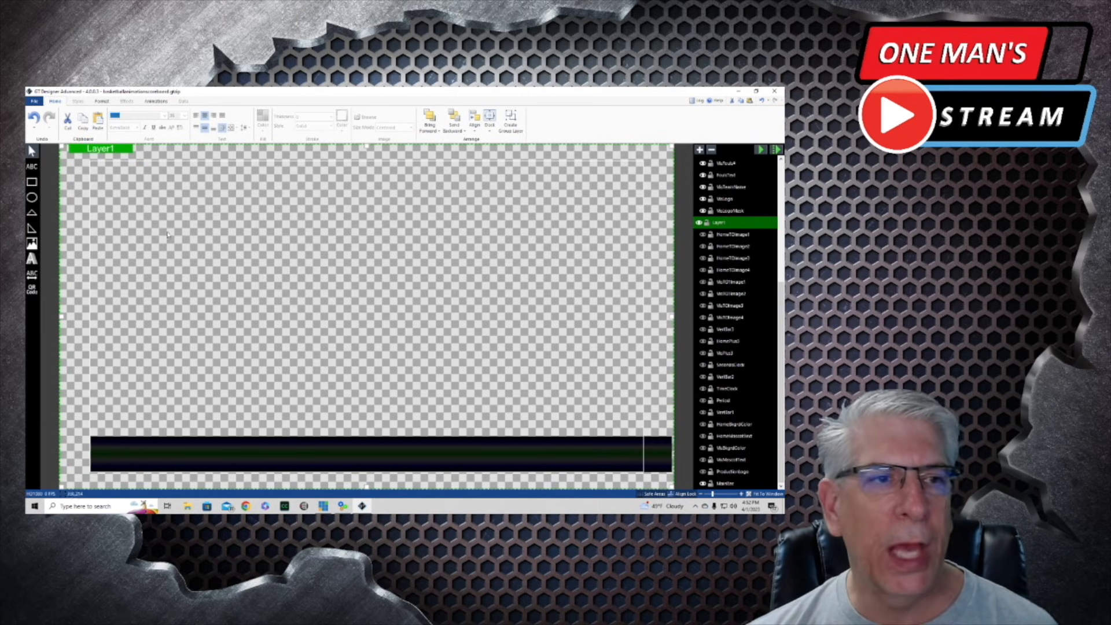
Draw a long red rectangle above the scoreboard's main bar, nearly as wide as the bar
left_click(32, 181)
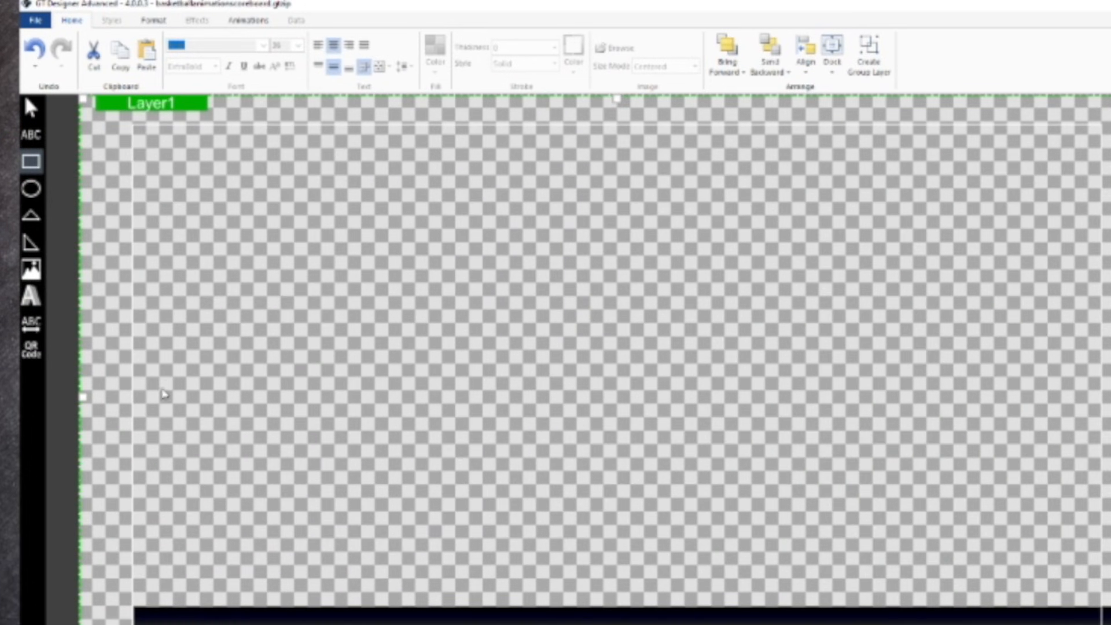
mouse_move(152, 389)
left_mouse_down()
mouse_move(1078, 447)
mouse_move(1110, 467)
left_mouse_up()
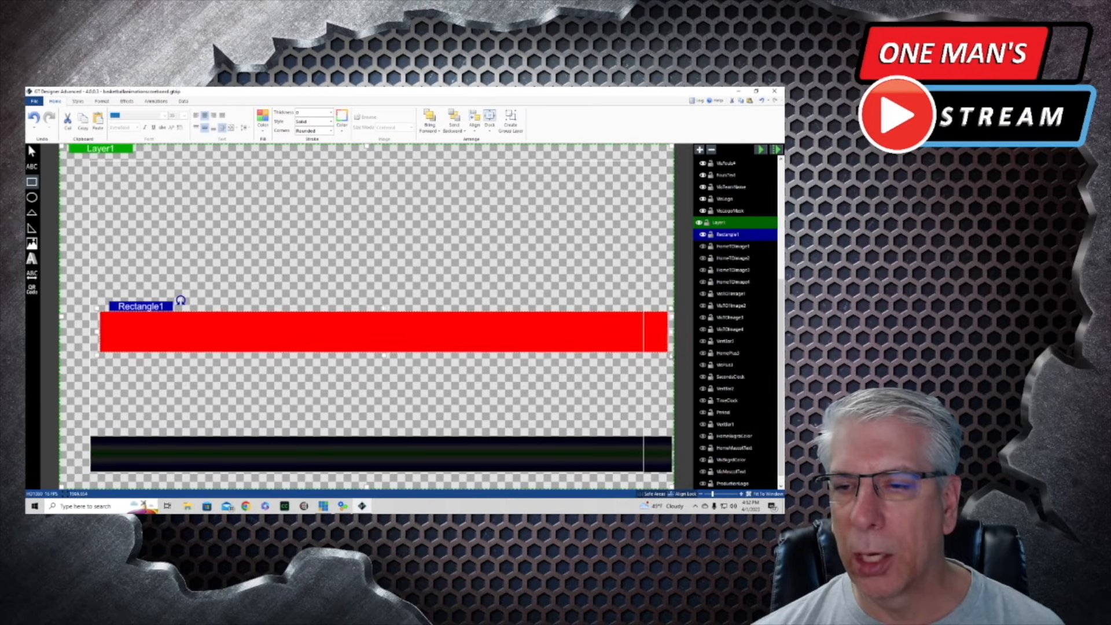
left_click_drag(671, 356, 673, 356)
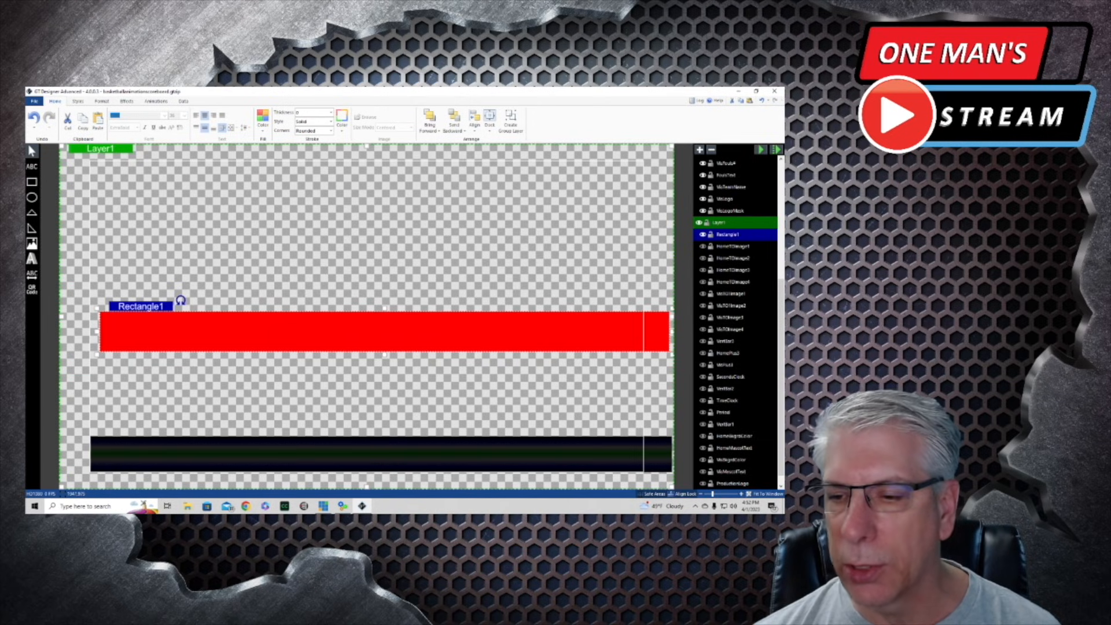
Examine the gradient fill of the MainRec bar, checking the colours of its end stops and centre stop
scroll(732, 429, "down", 1)
left_click(735, 484)
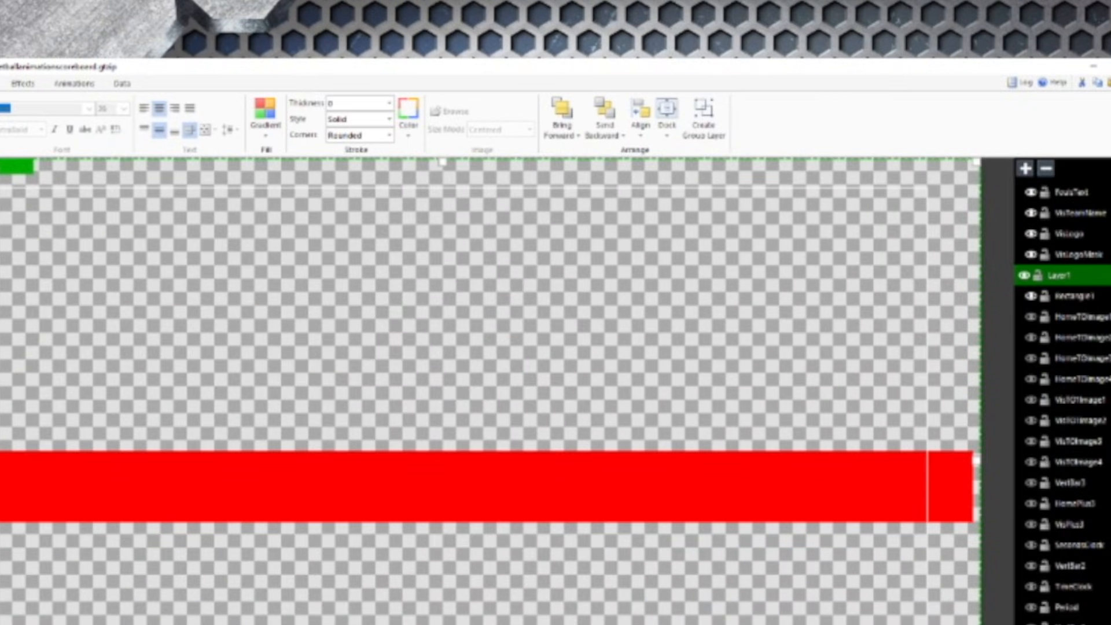
left_click(265, 119)
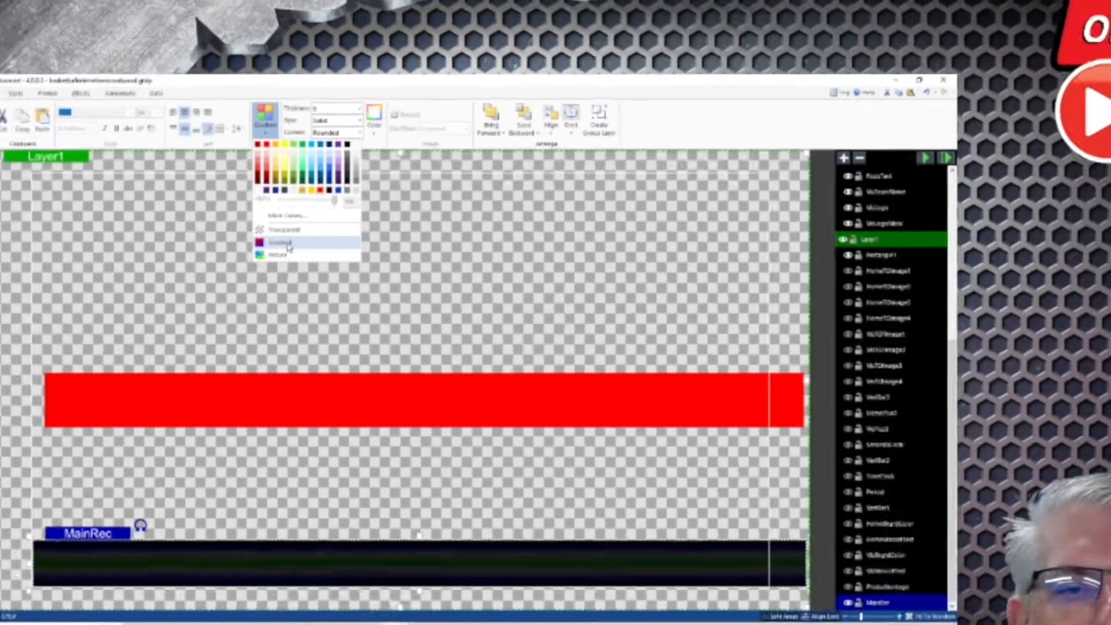
left_click(283, 276)
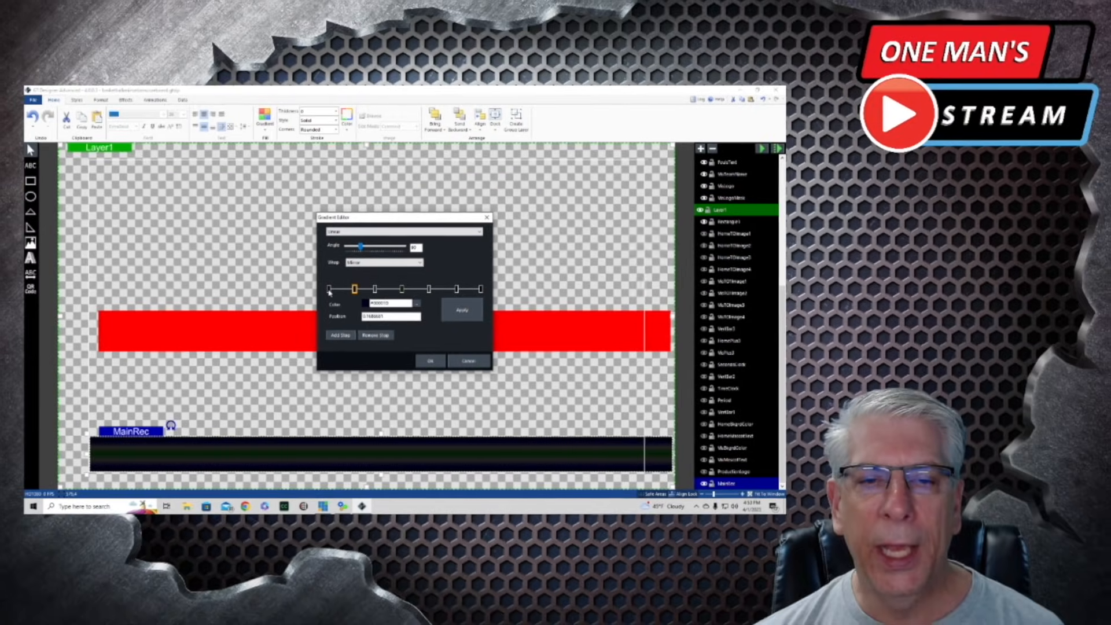
left_click(329, 289)
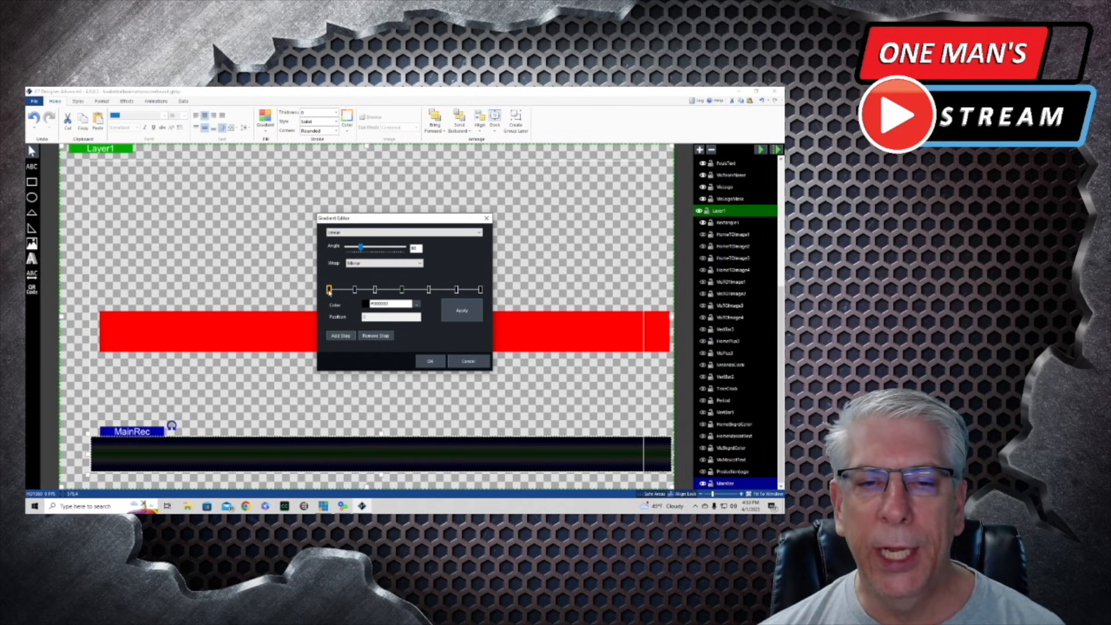
left_click(480, 290)
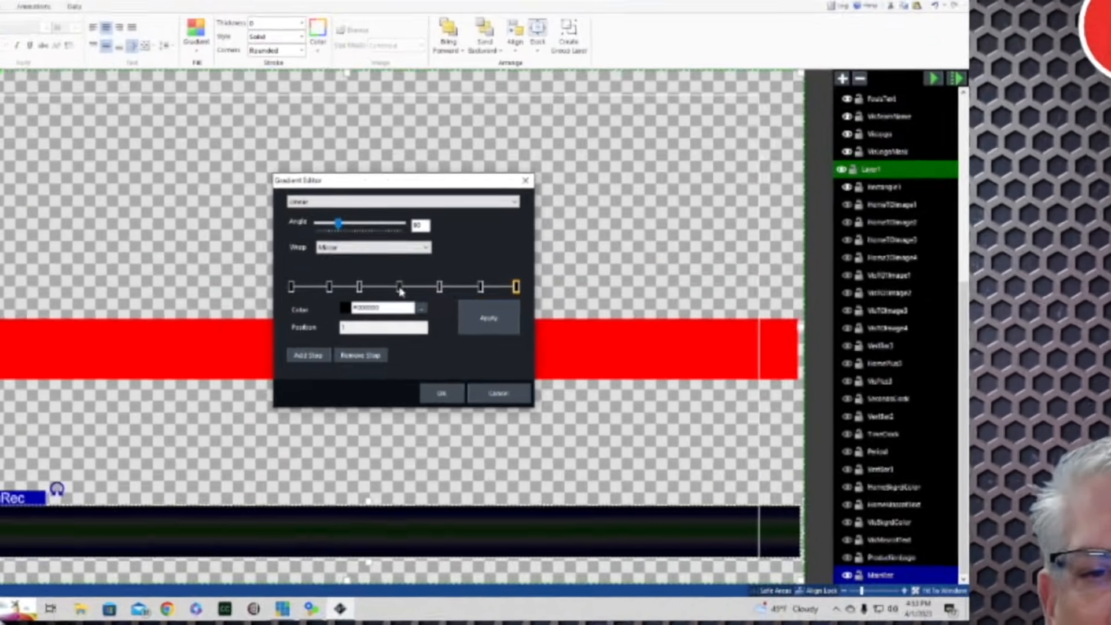
left_click(401, 289)
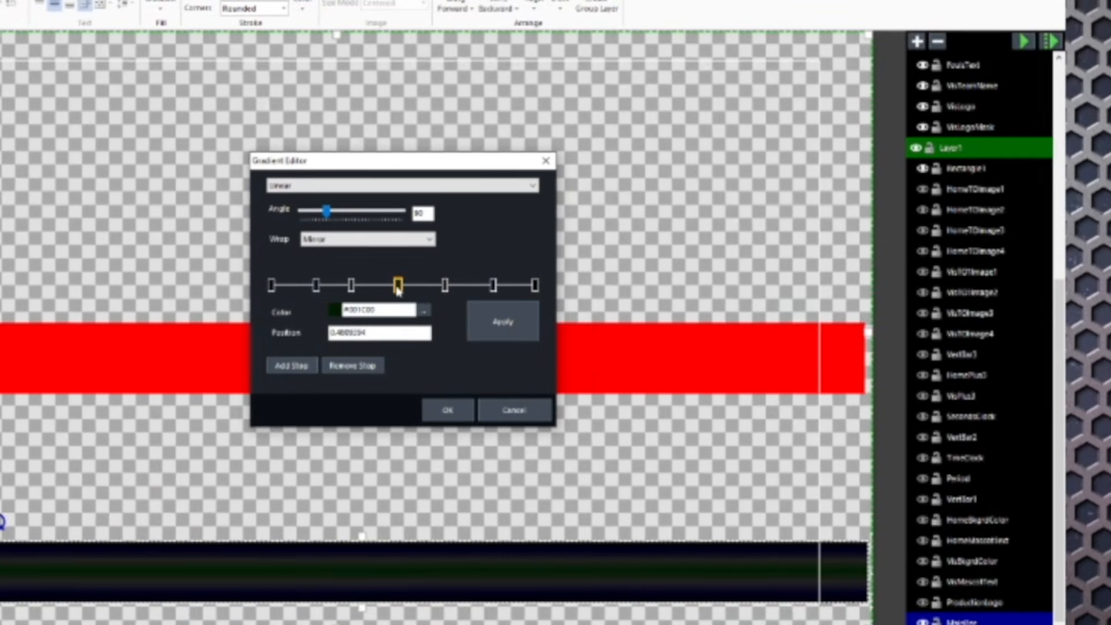
double_click(399, 285)
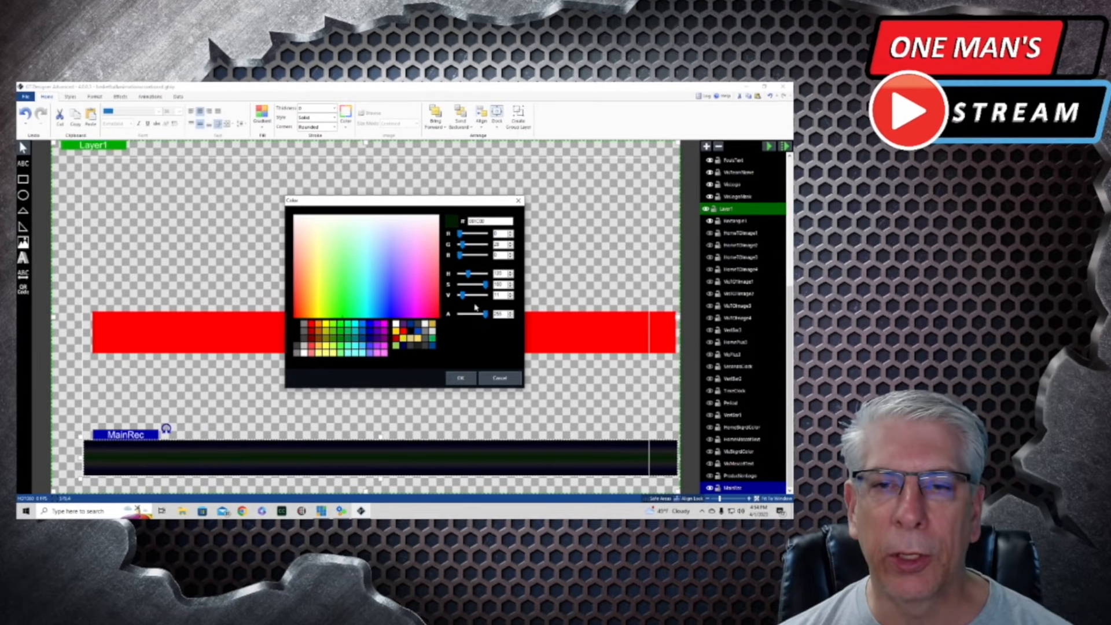
left_click(460, 378)
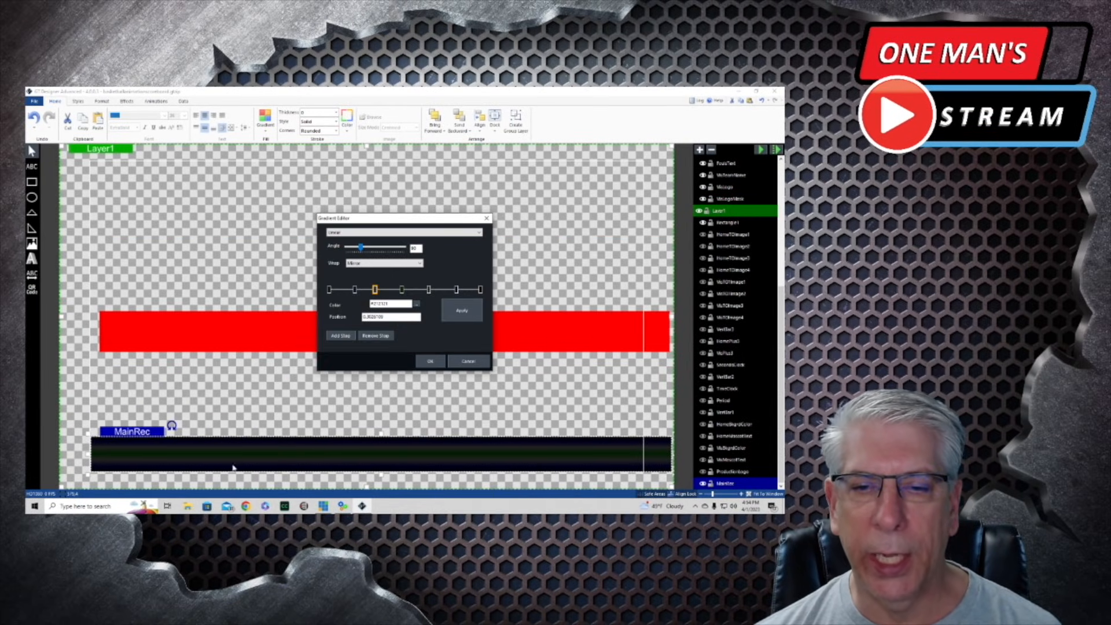
left_click(429, 362)
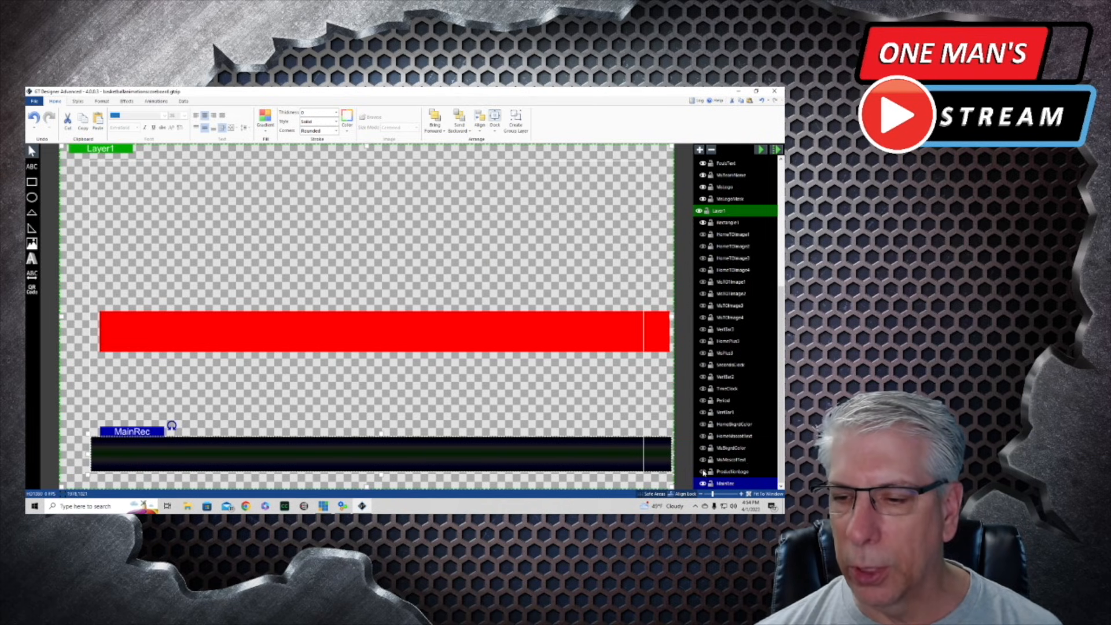
Show the production logo on the scoreboard's main bar
left_click(703, 472)
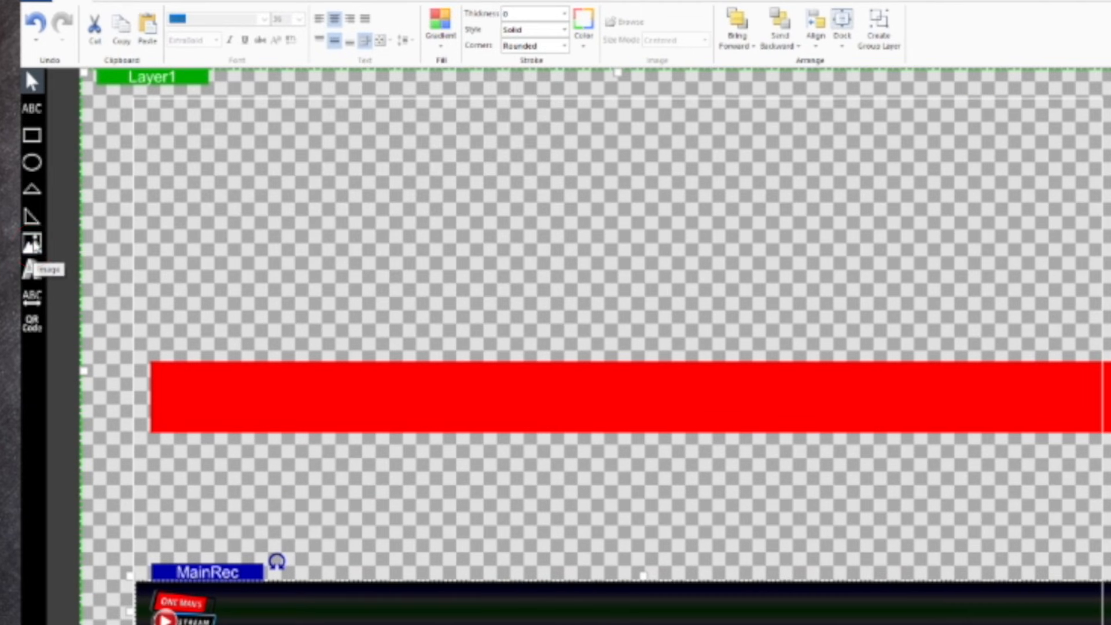
Insert the One Man's Stream logo image from Downloads, shrink and reposition it over the red rectangle, and delete it
left_click(33, 243)
scroll(391, 211, "down", 10)
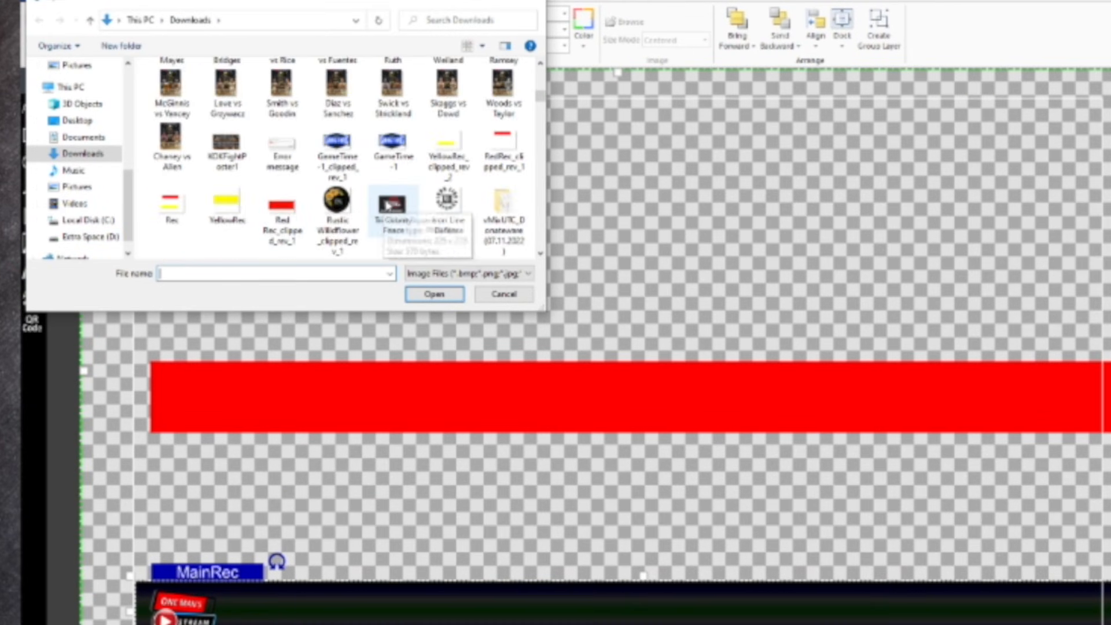
scroll(386, 206, "down", 3)
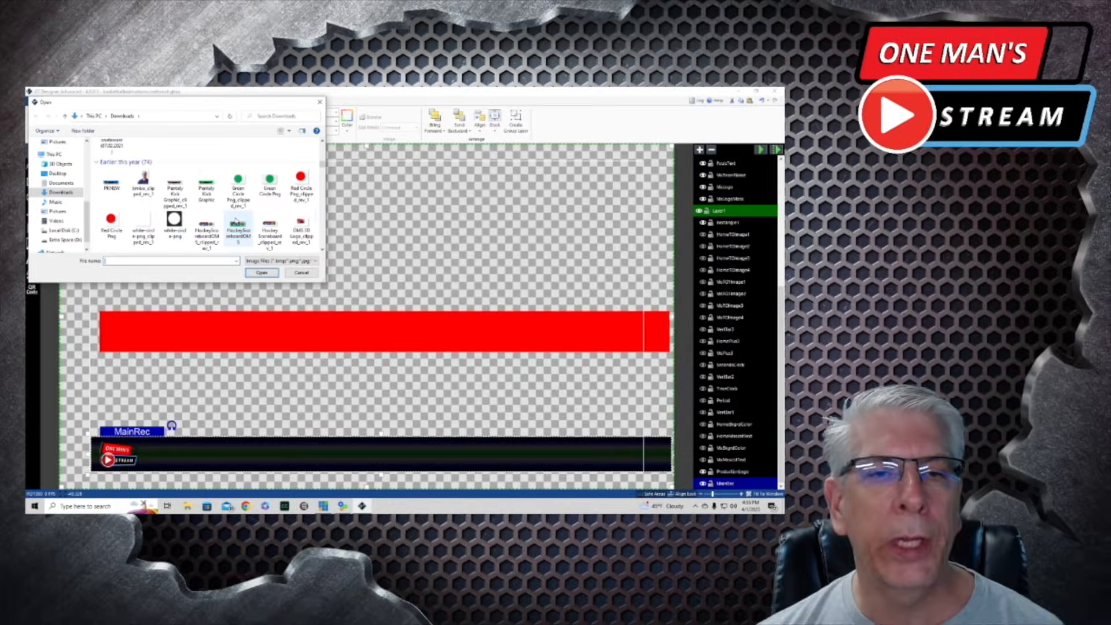
left_click(301, 226)
left_click(267, 273)
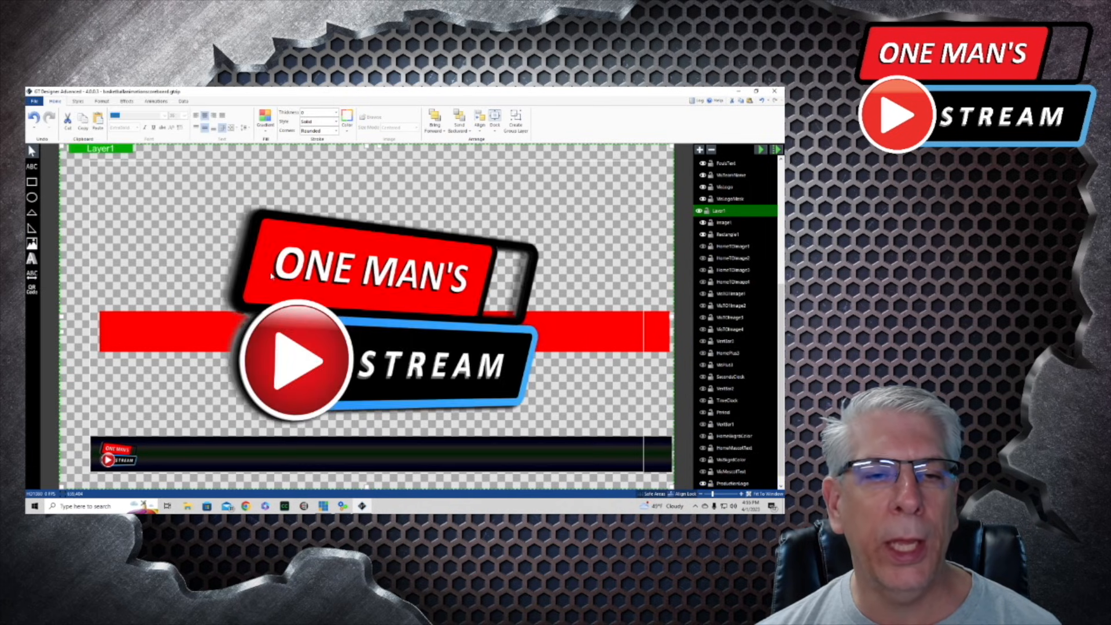
left_click(291, 246)
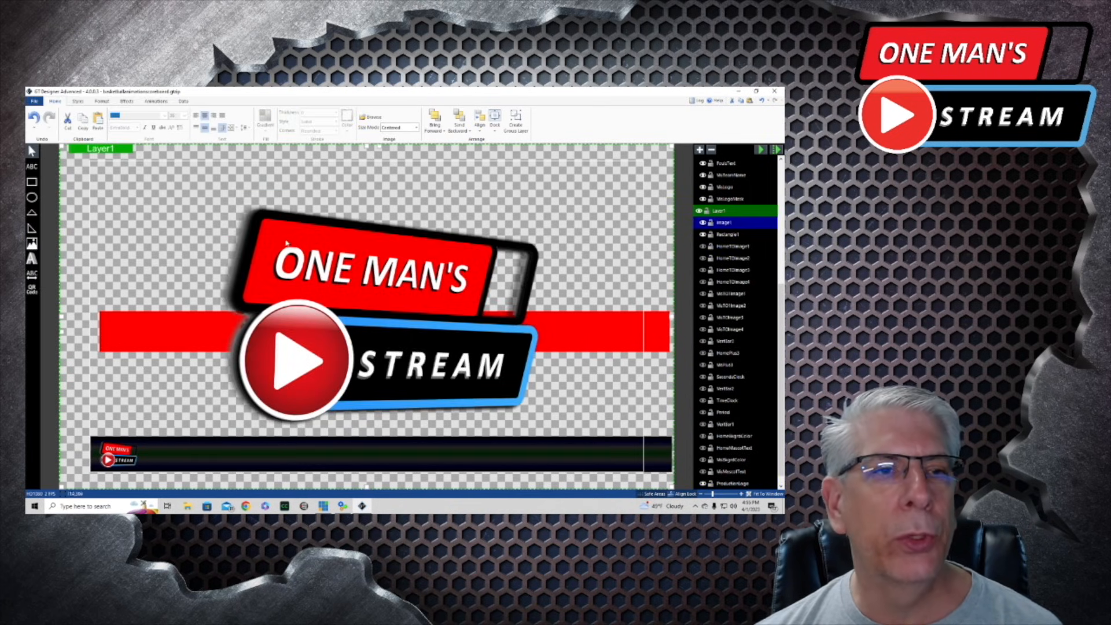
left_click_drag(286, 244, 478, 351)
left_click_drag(589, 449, 266, 332)
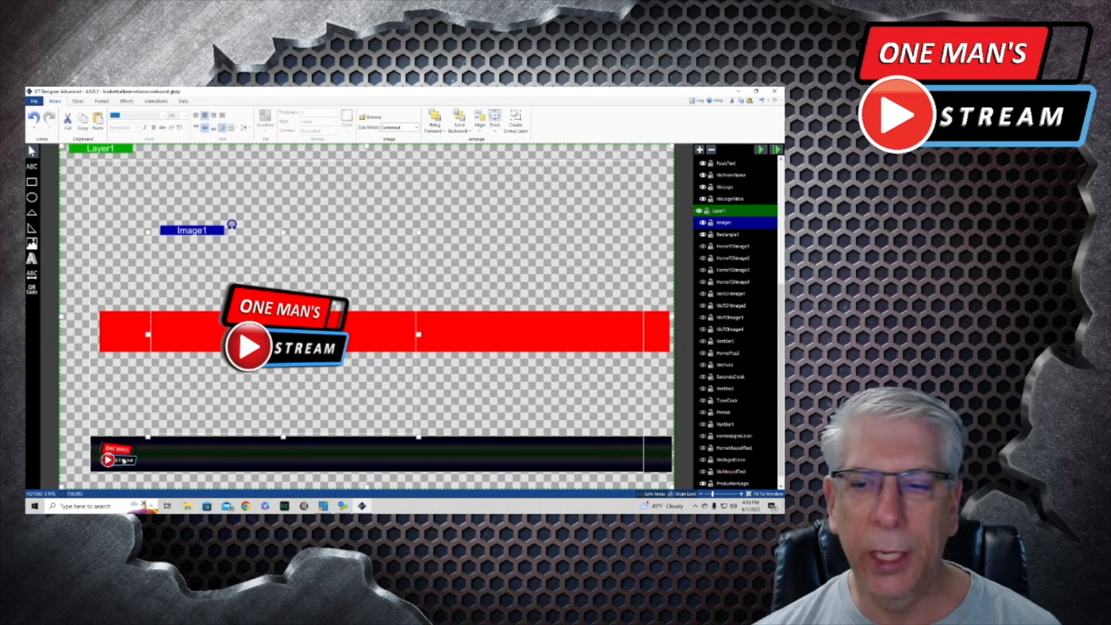
key("Delete")
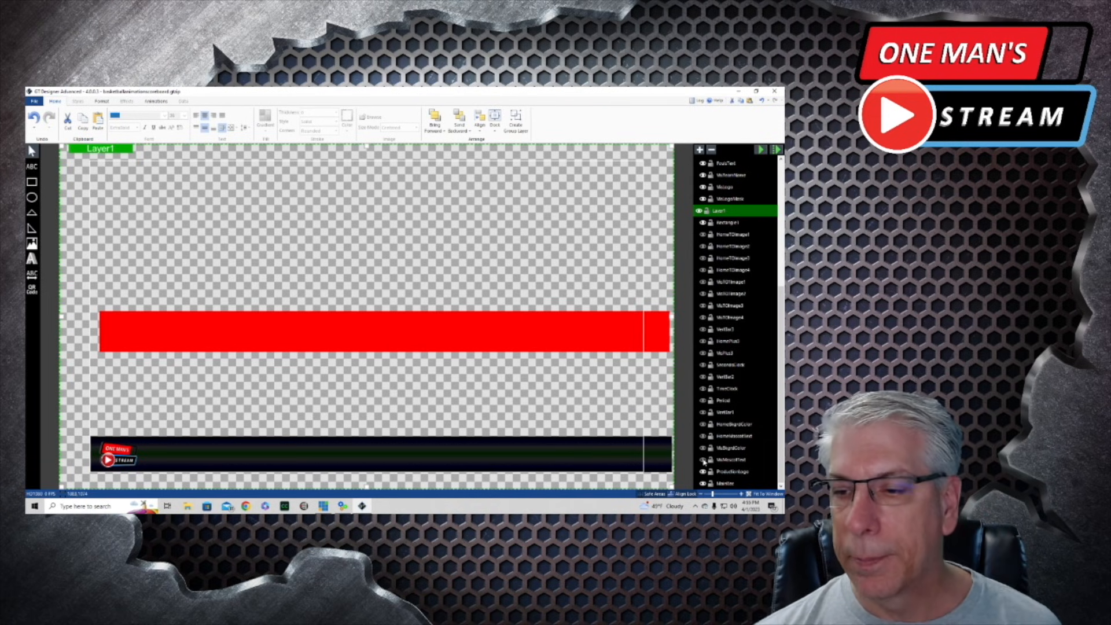
Show the visiting mascot text and the visiting background colour, and inspect the background's gradient stops
left_click(703, 460)
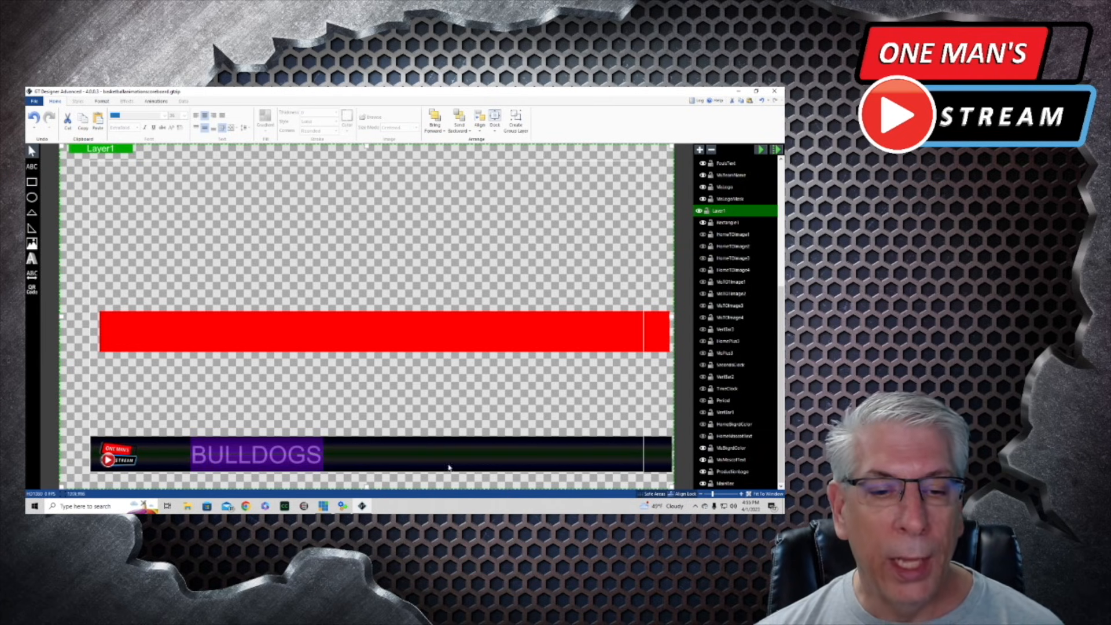
left_click(731, 449)
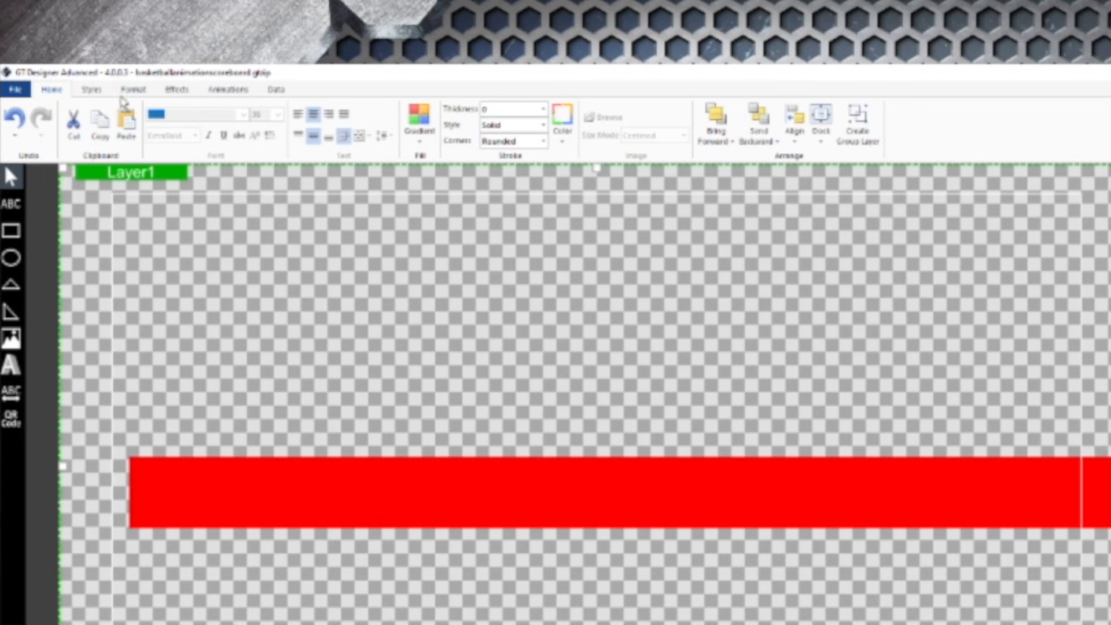
left_click(54, 90)
left_click(419, 128)
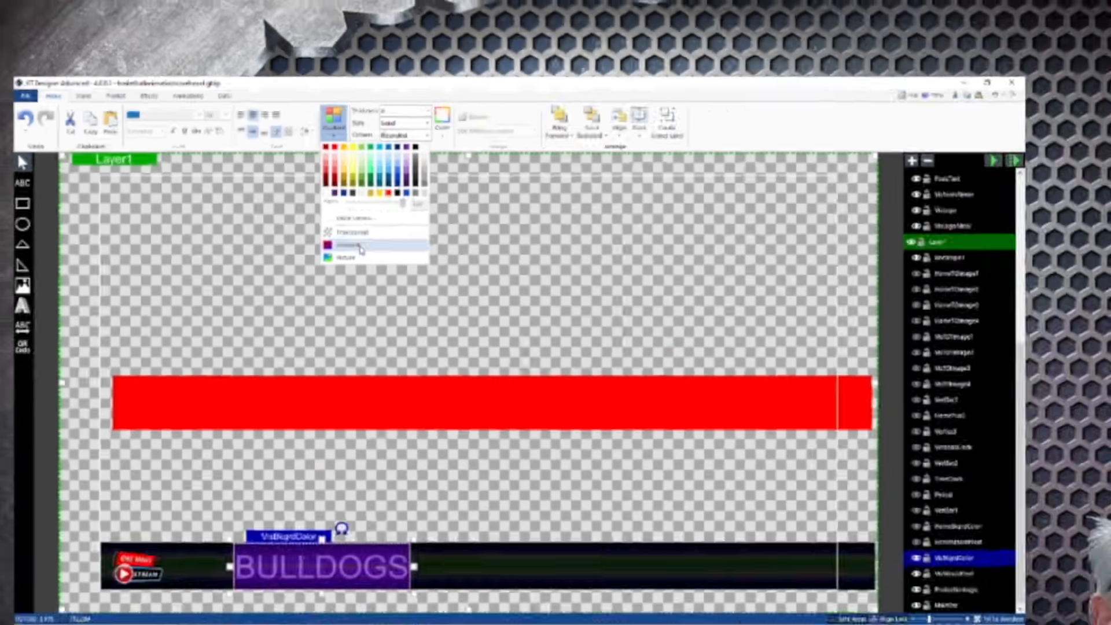
left_click(438, 284)
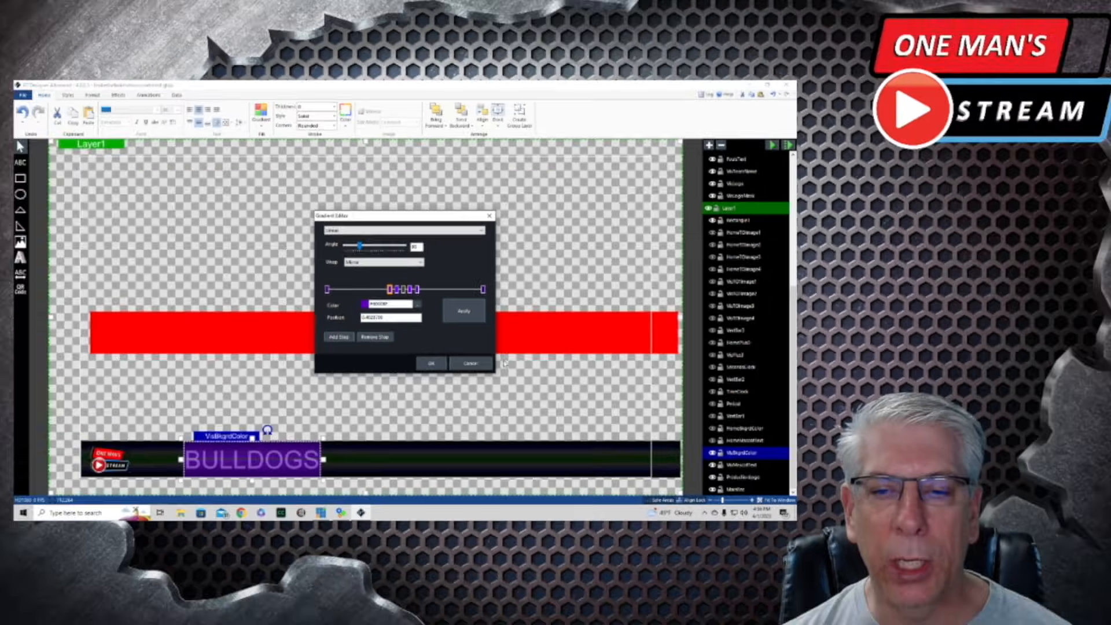
left_click(454, 409)
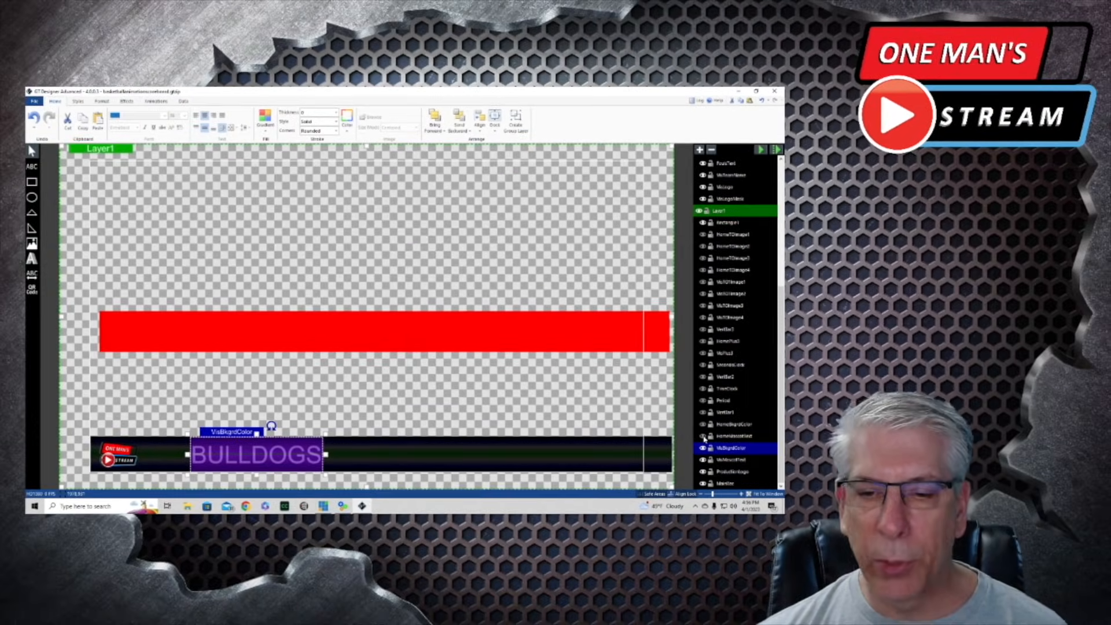
Show the home mascot text on the main bar and select it
left_click(702, 437)
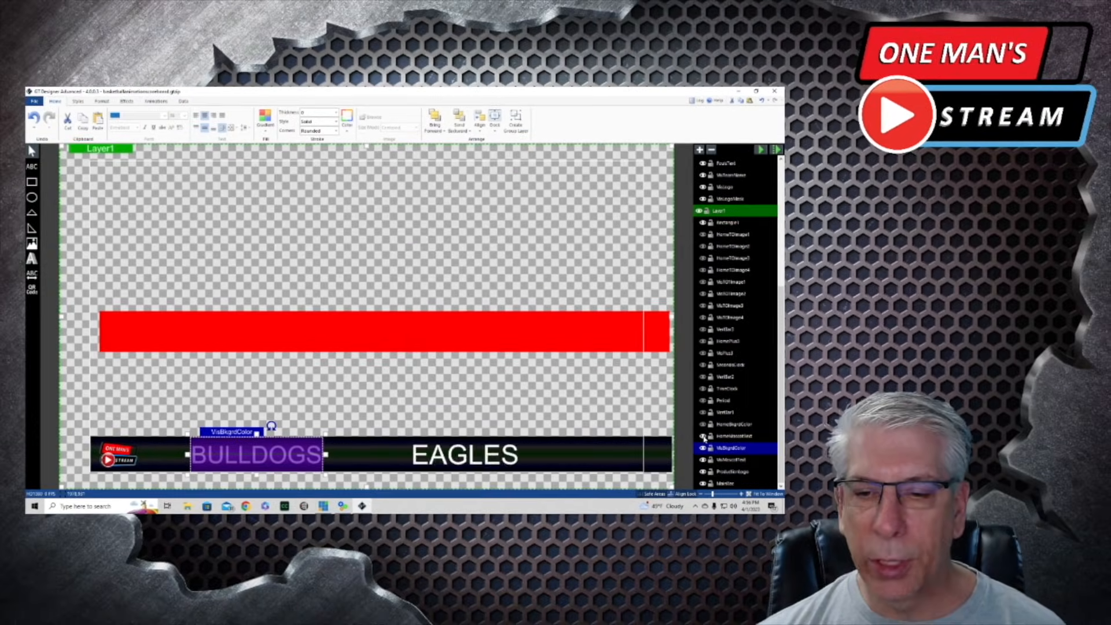
left_click(493, 458)
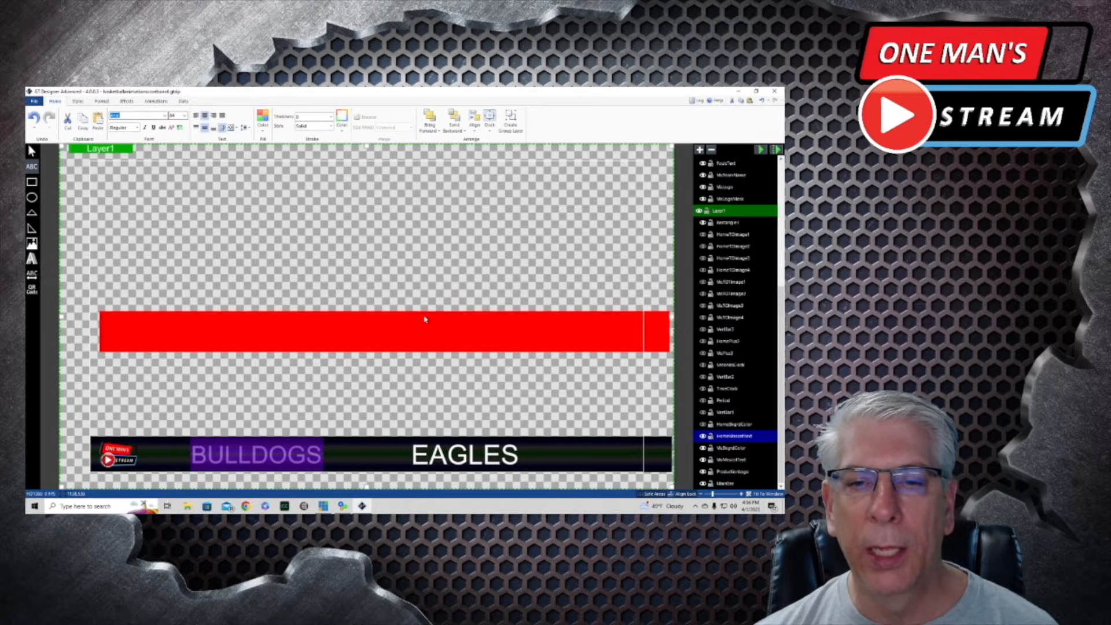
Add a text block on the red rectangle above the home mascot text and centre its text horizontally and vertically
left_click_drag(422, 313, 515, 351)
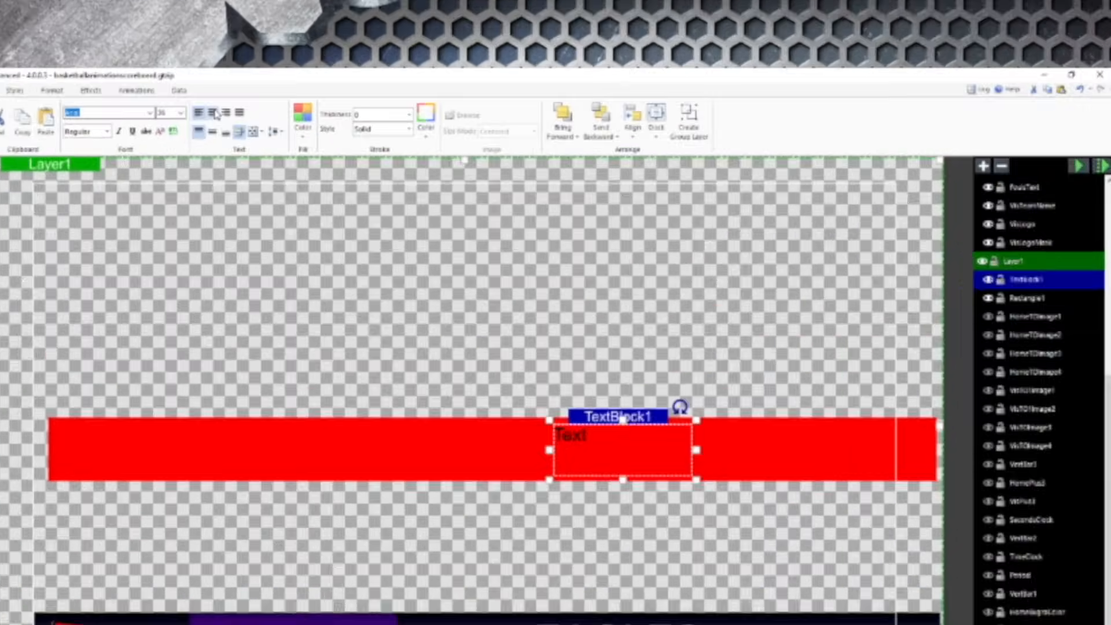
left_click(205, 115)
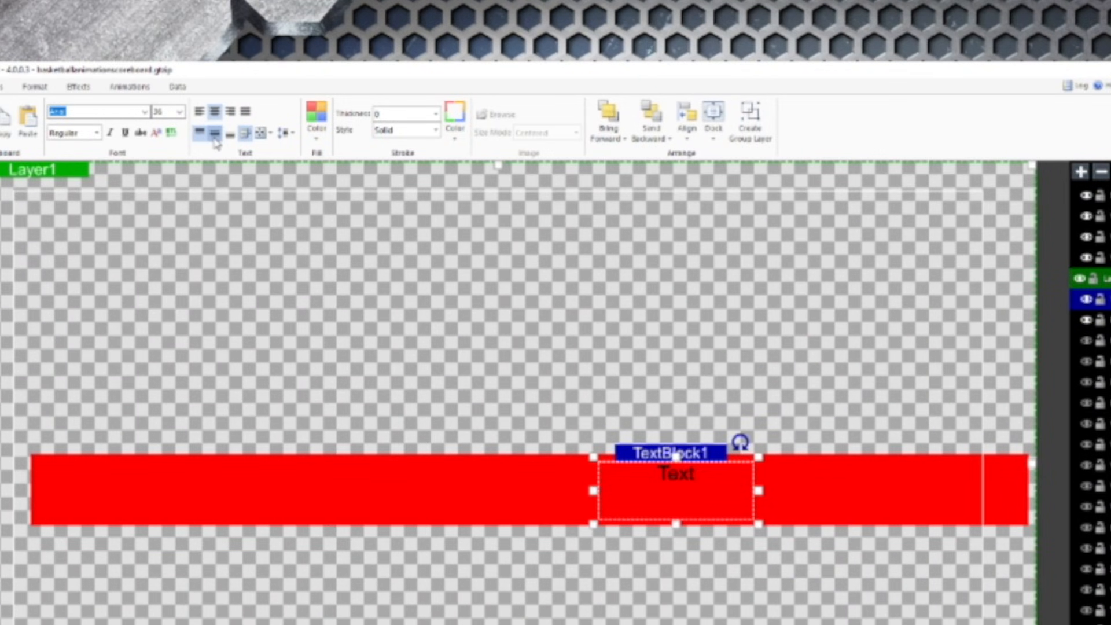
left_click(214, 134)
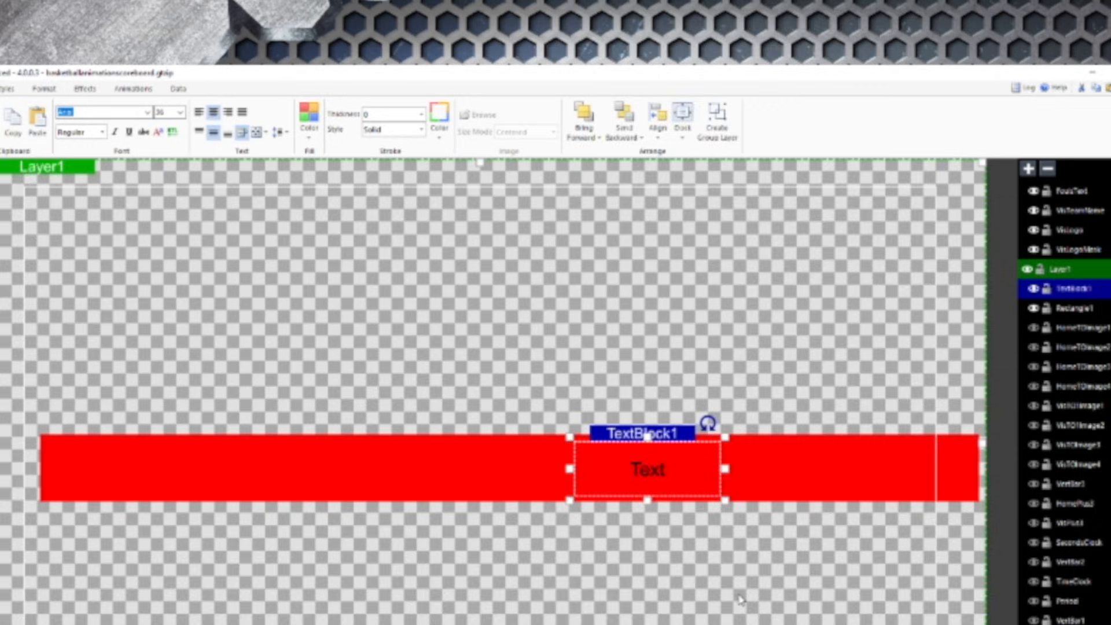
Set the new text block on the red rectangle to auto-size its text with the Shrink option
left_click(527, 518)
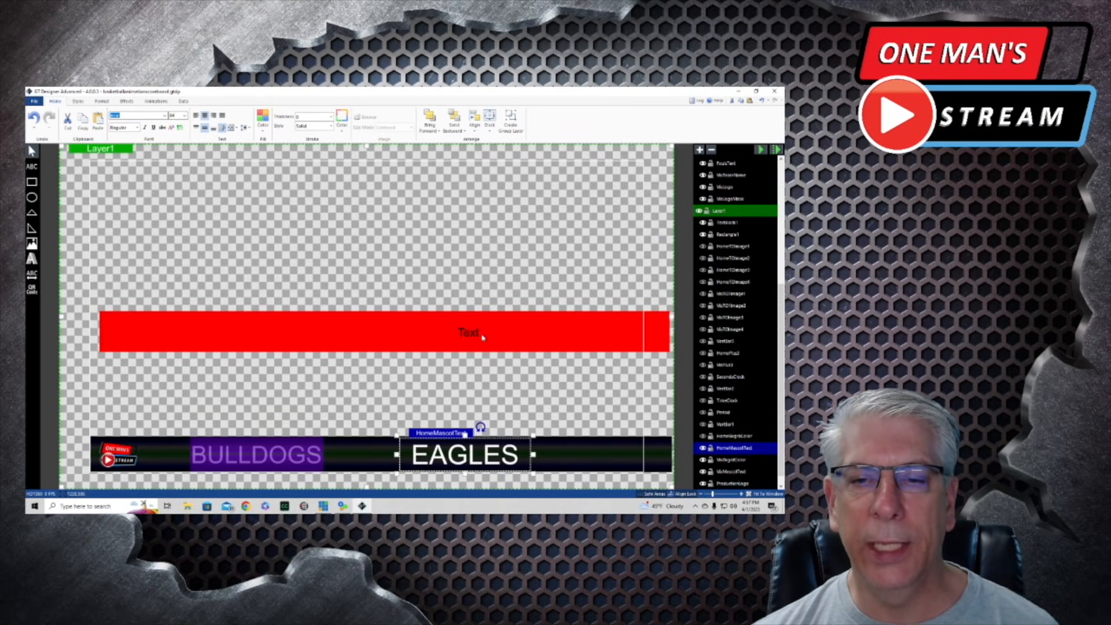
left_click(470, 335)
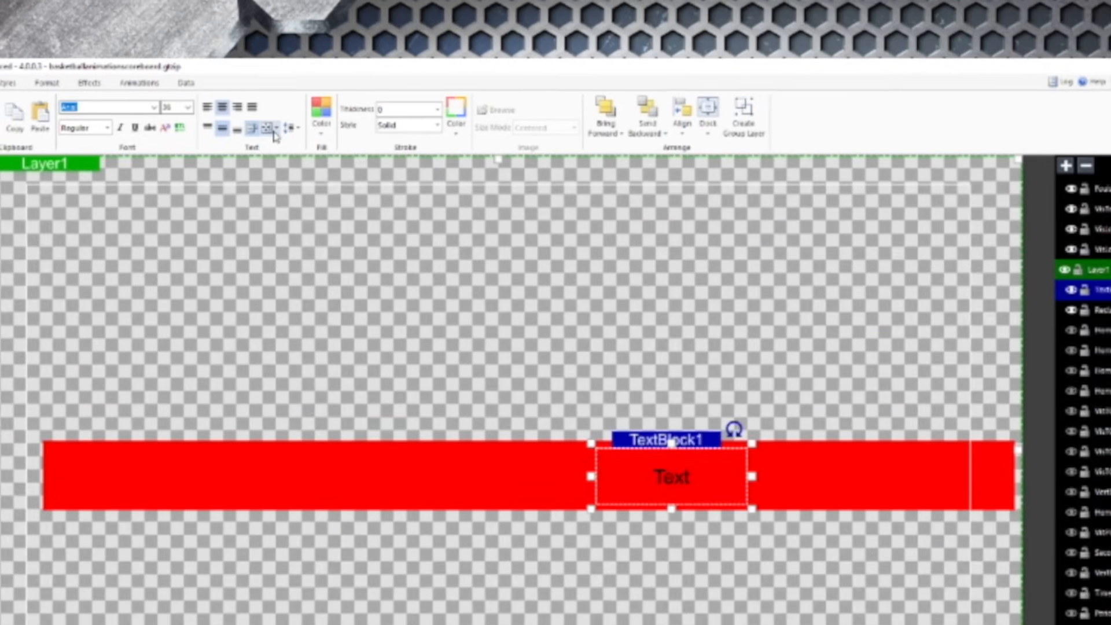
left_click(234, 130)
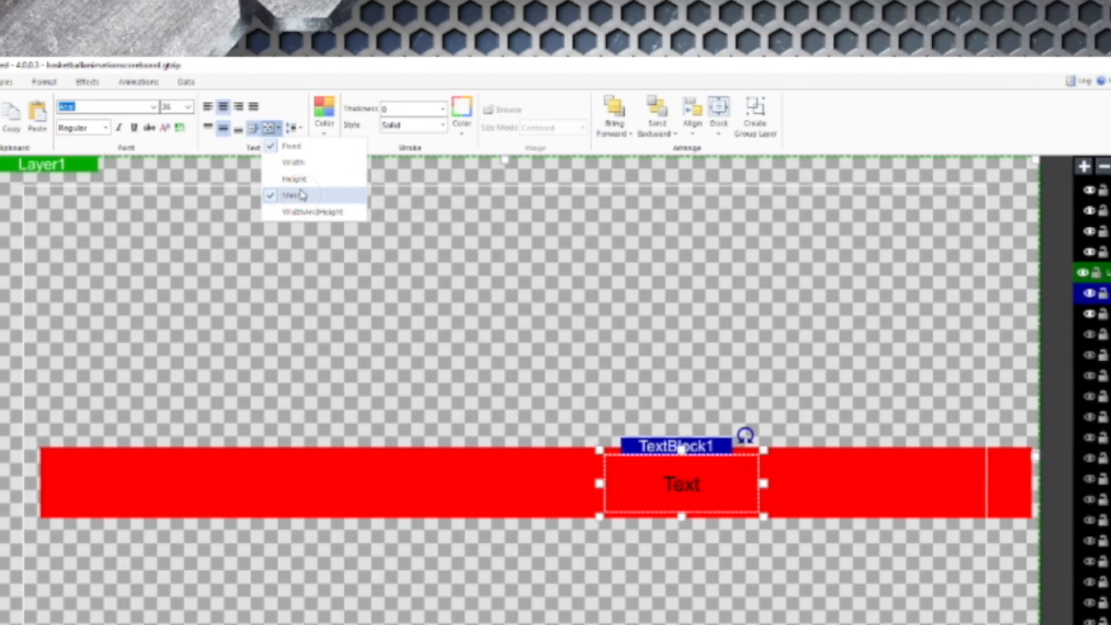
left_click(302, 195)
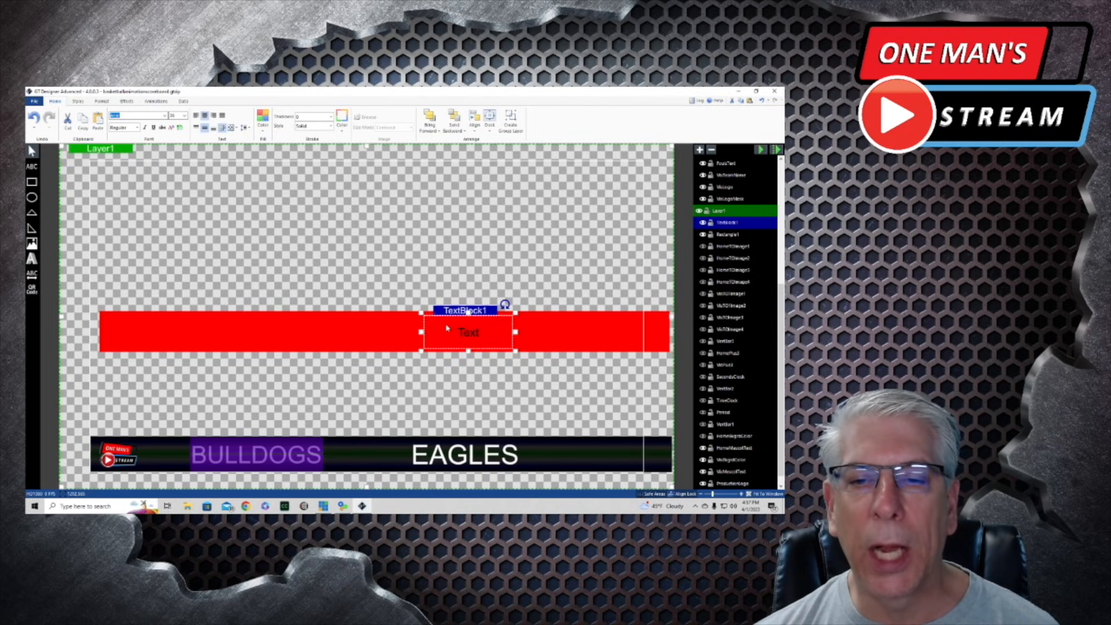
Give the text block on the red rectangle a white fill and a font size of 84
left_click(264, 131)
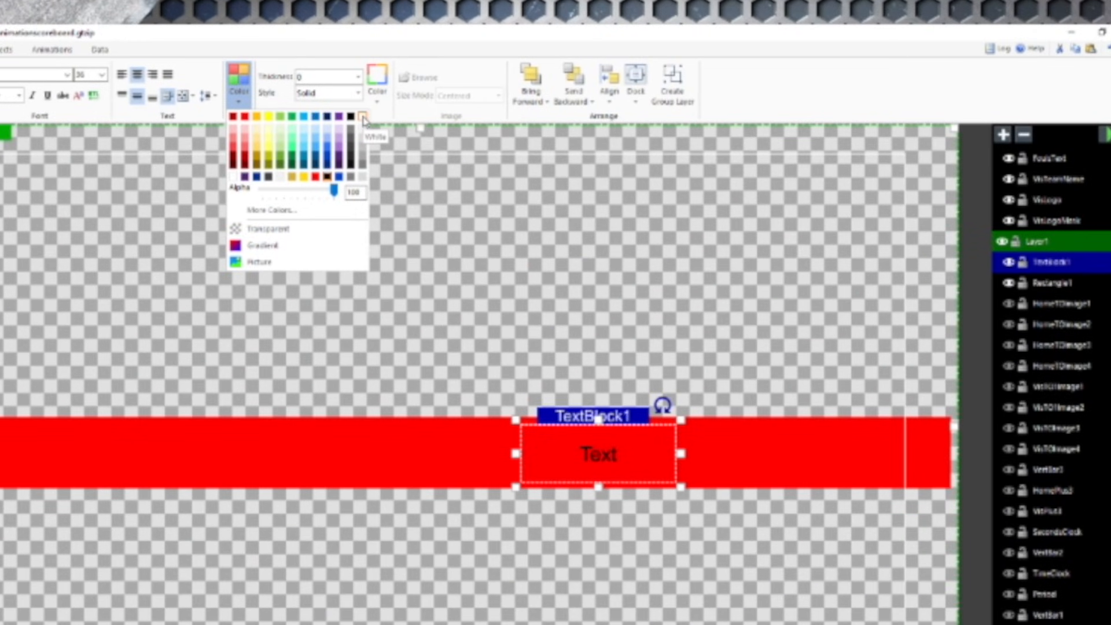
left_click(363, 119)
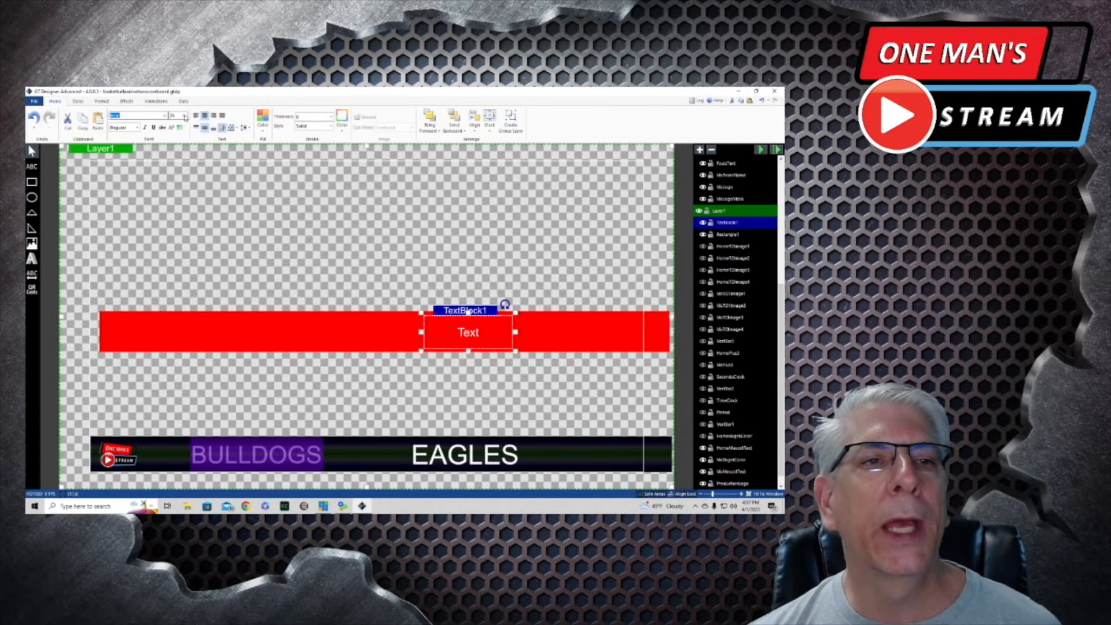
left_click(182, 114)
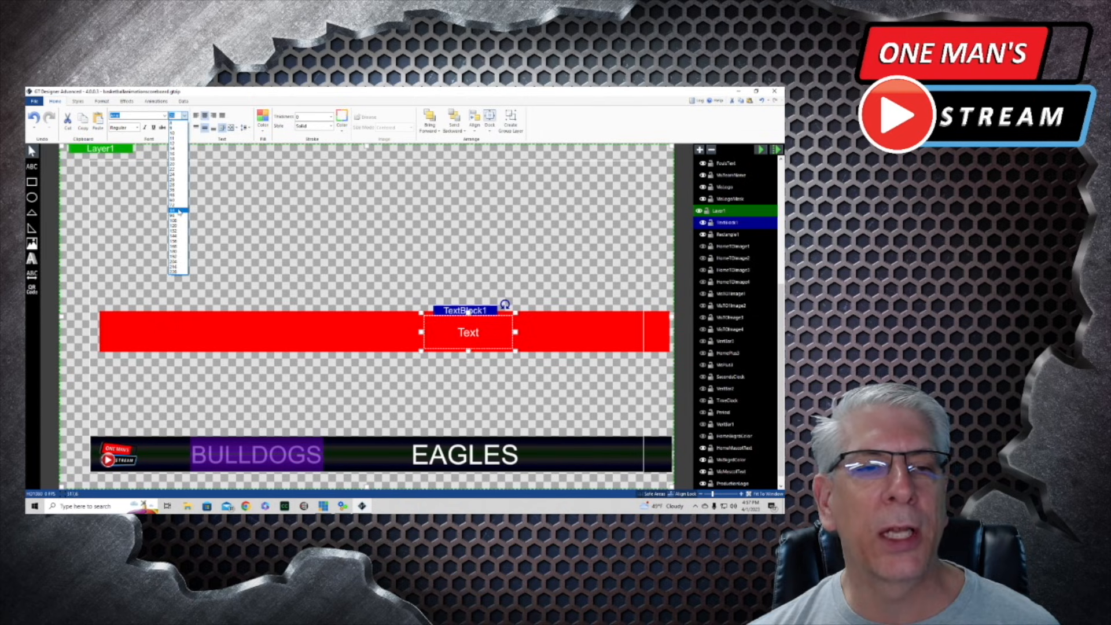
left_click(179, 212)
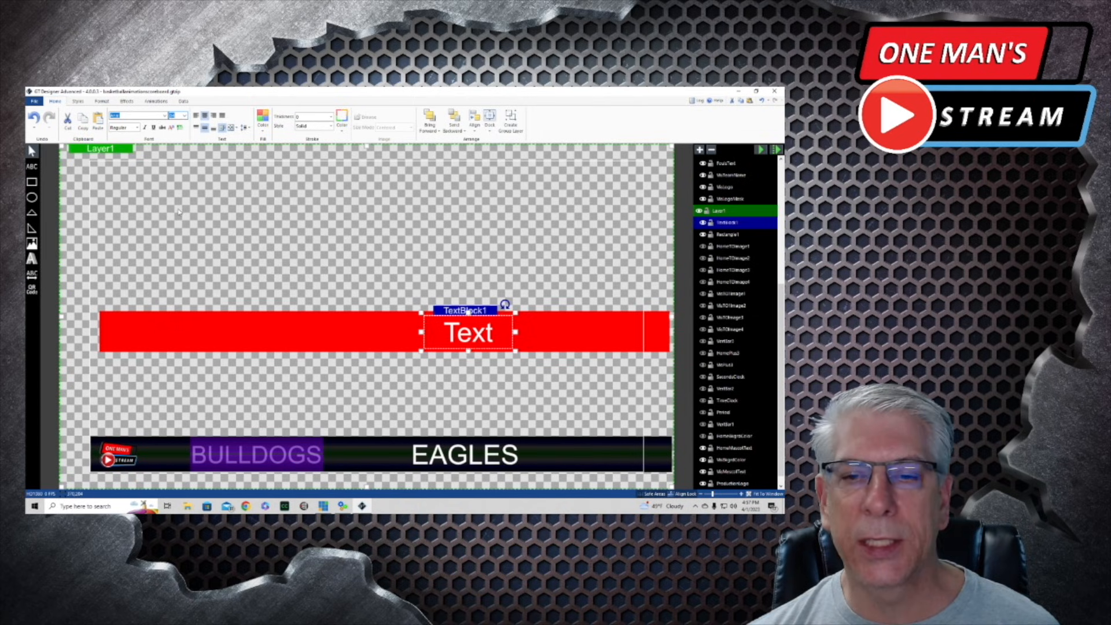
Replace the placeholder text on the red rectangle with SCORPIONS and deselect the text block
double_click(494, 335)
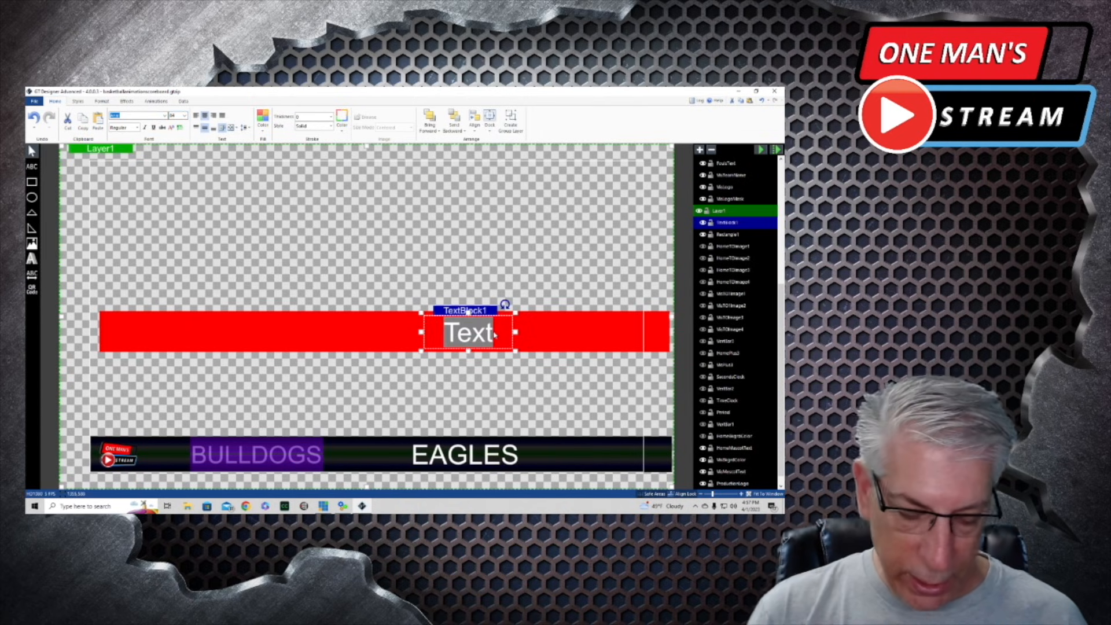
type("S")
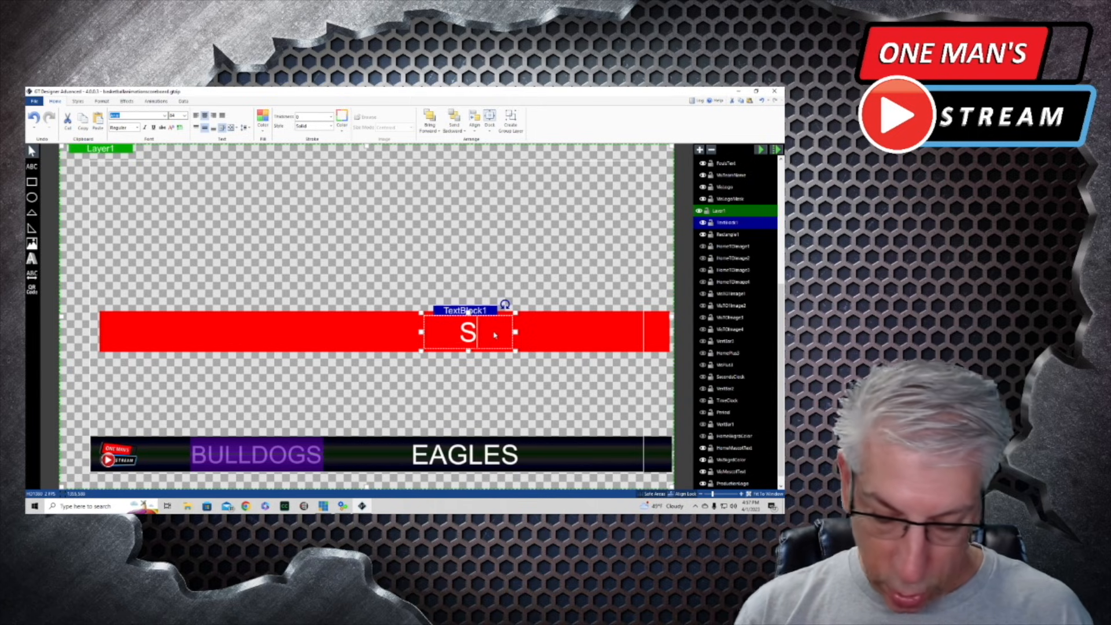
type("CORPI")
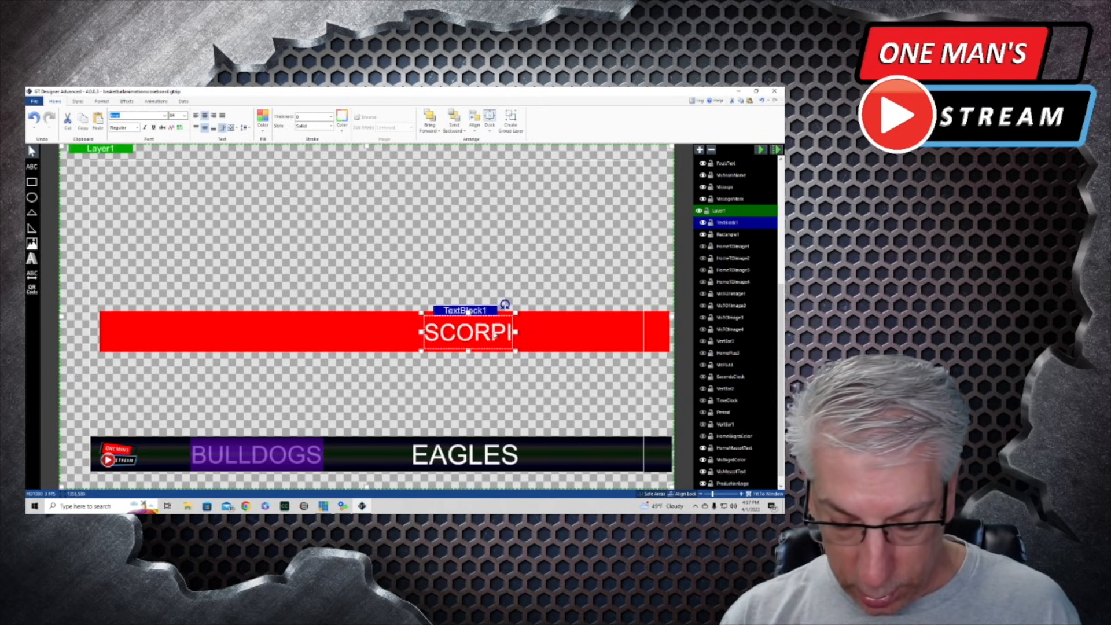
type("ONS")
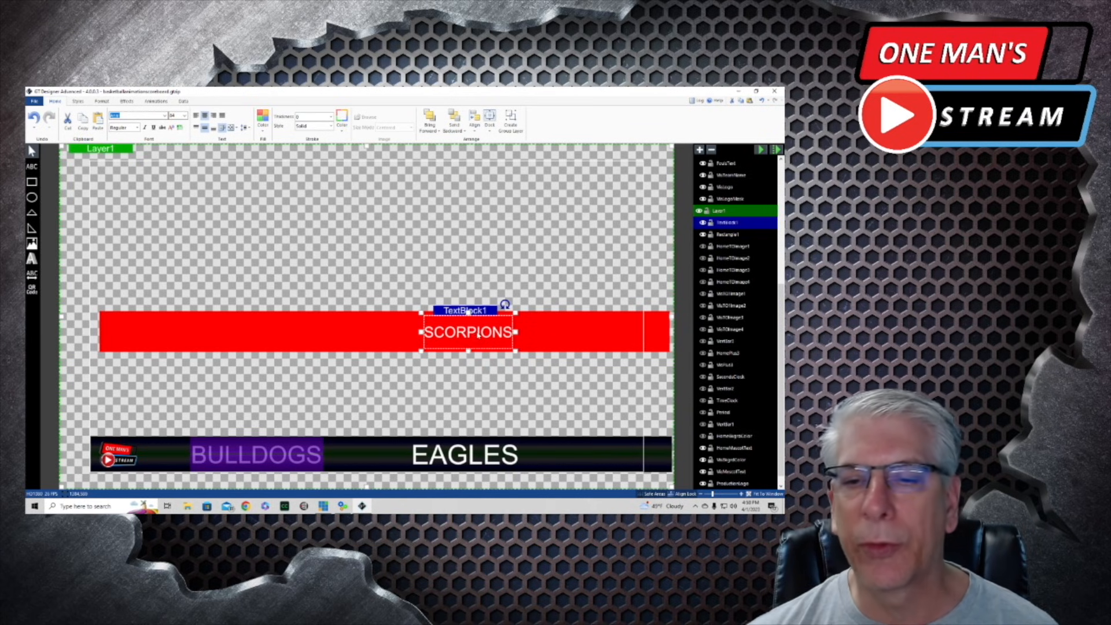
left_click(271, 453)
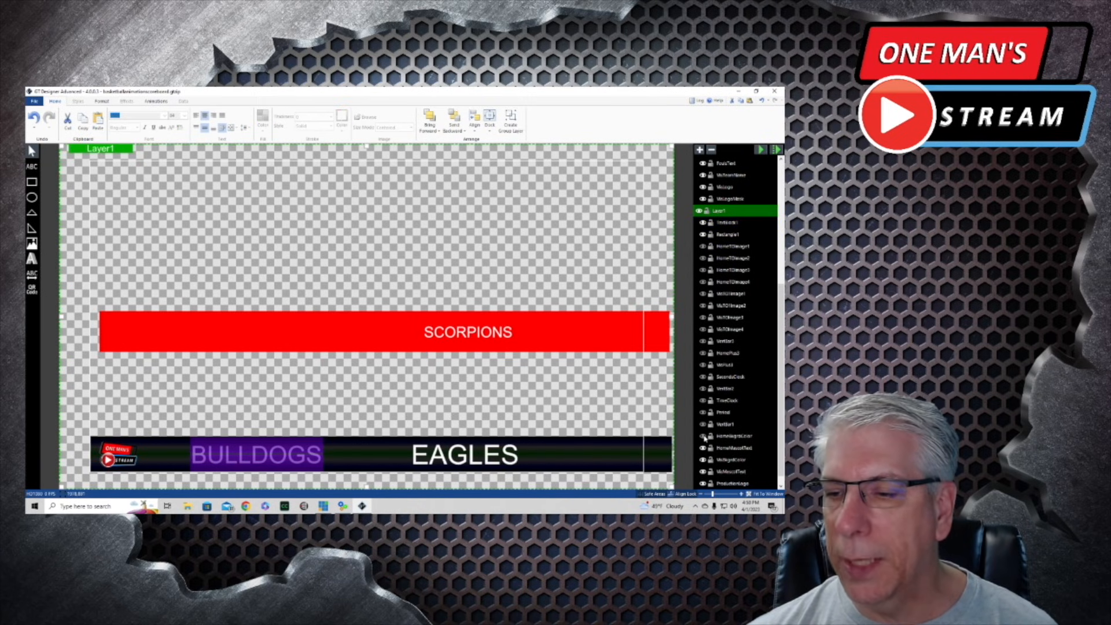
Show the home background colour over the EAGLES text and inspect its gradient stops
left_click(703, 437)
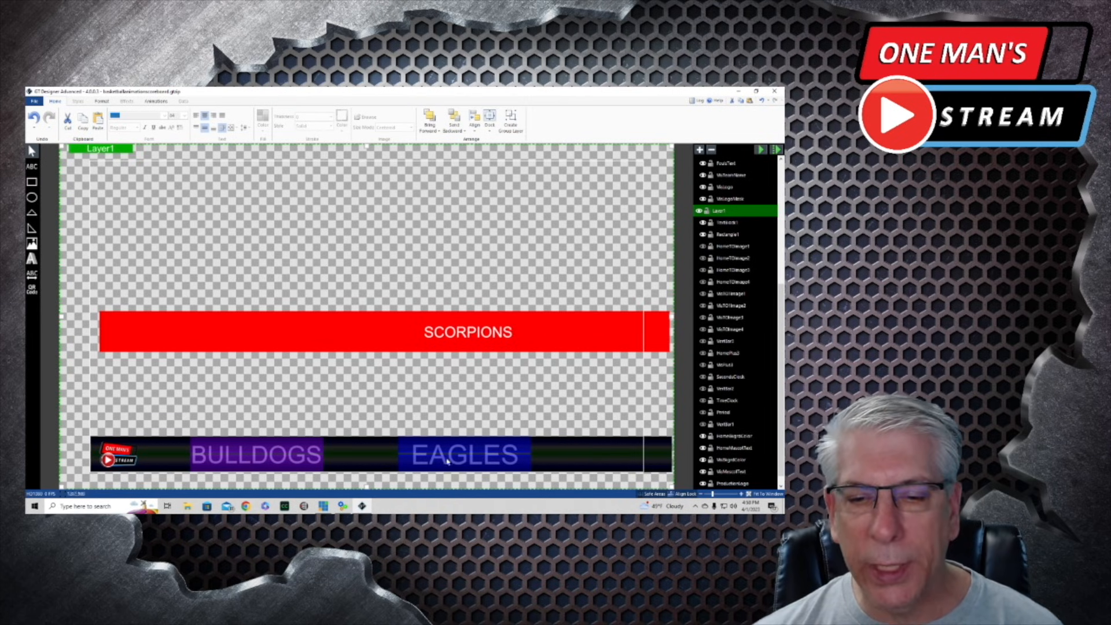
left_click(462, 445)
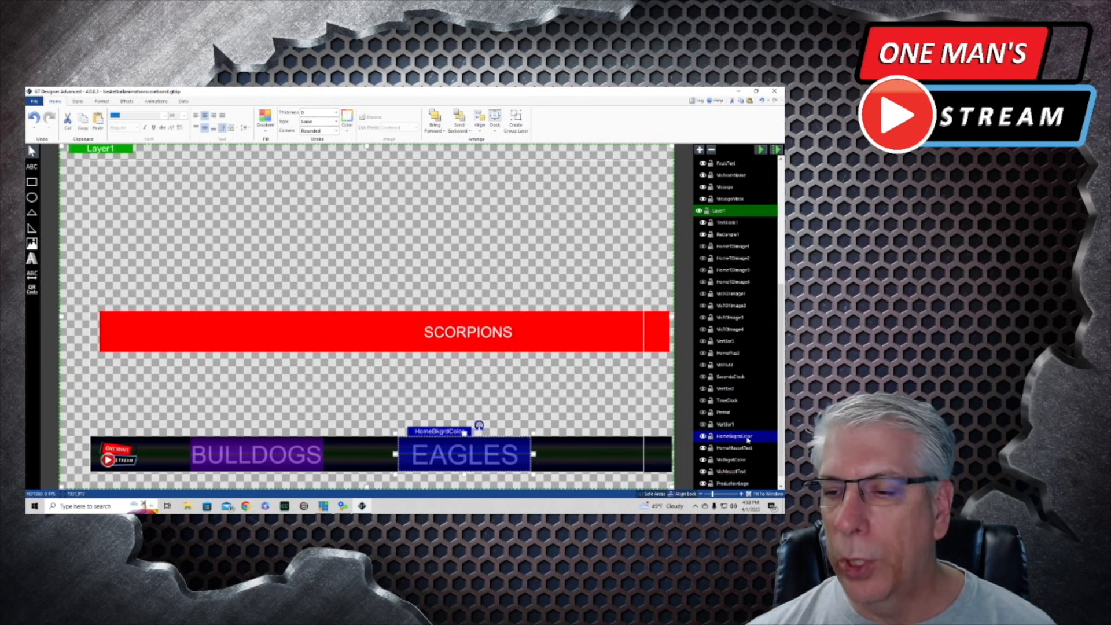
left_click(265, 121)
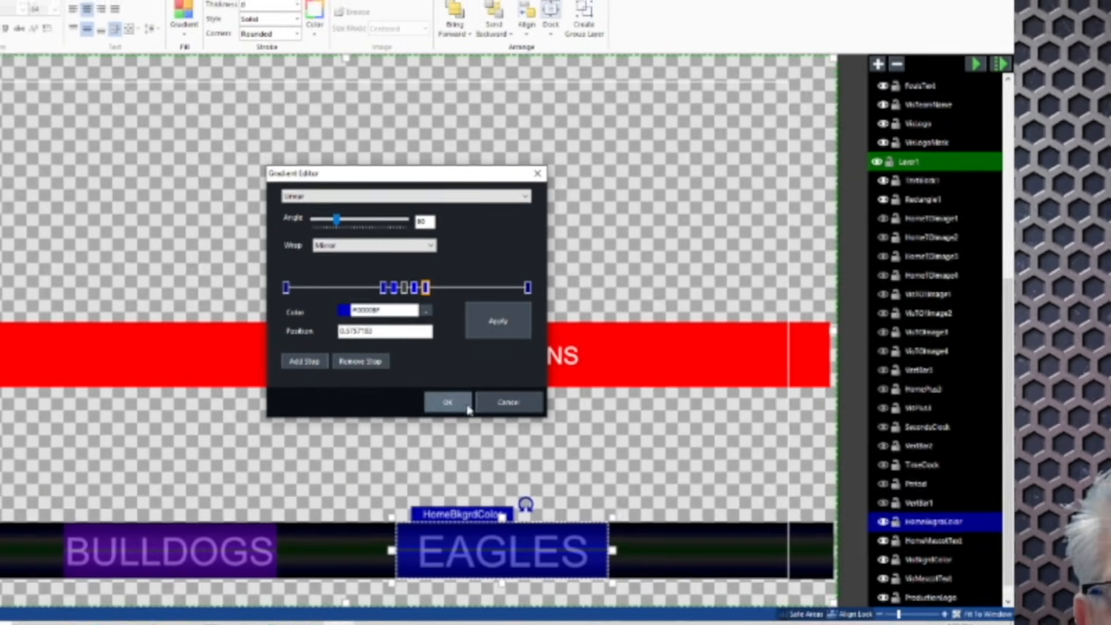
left_click(469, 417)
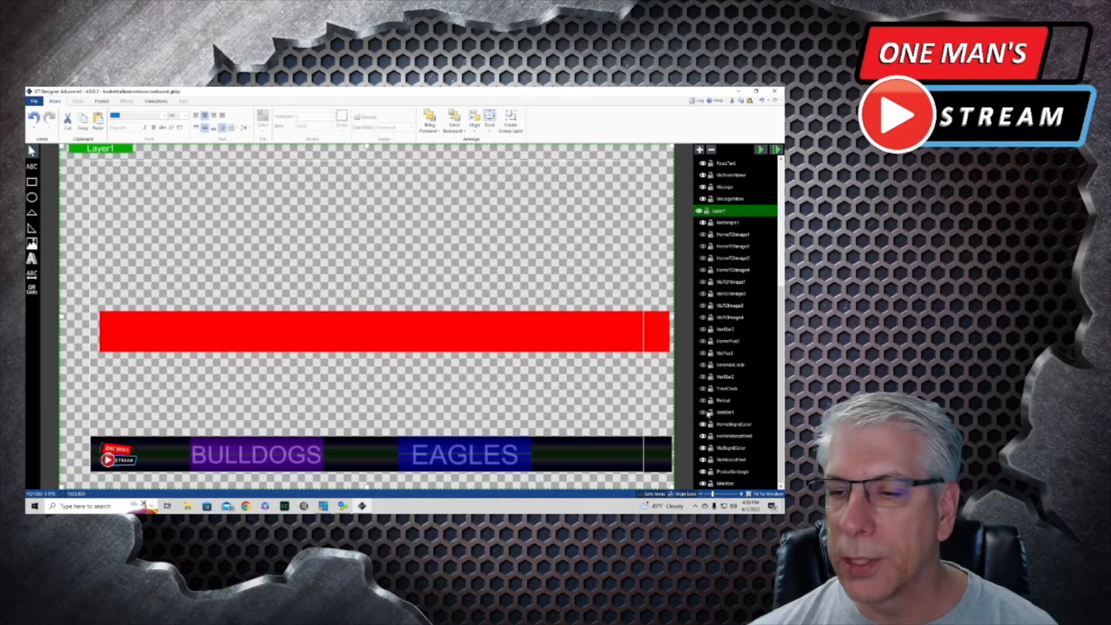
Show the first vertical bar on the main bar and draw a thin red rectangle about 298 by 13 near the canvas's upper edge
left_click(703, 412)
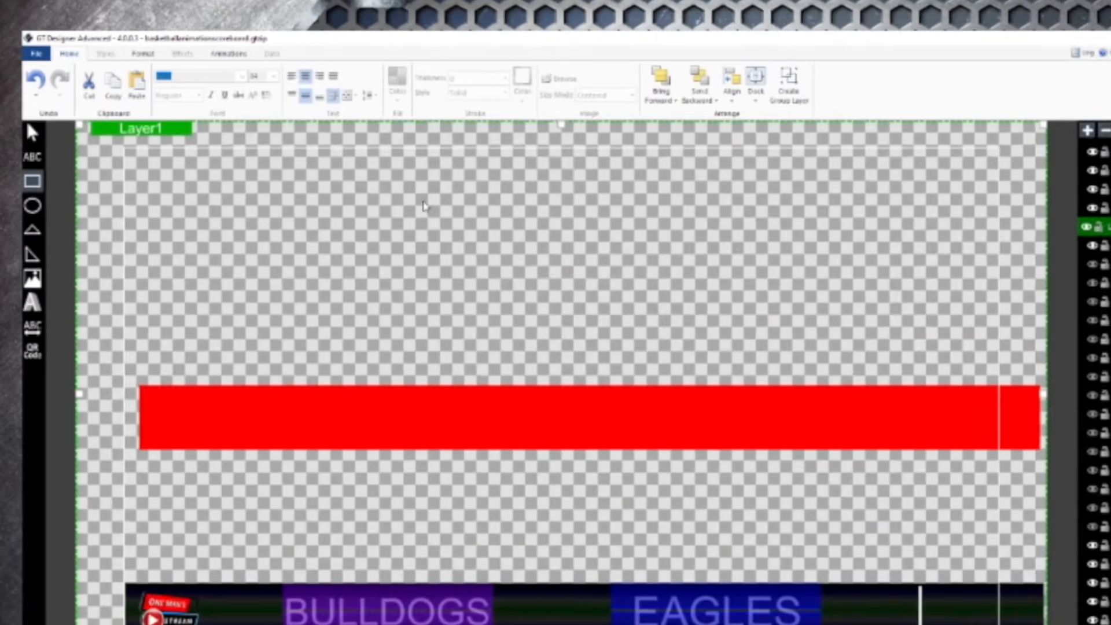
left_click(32, 182)
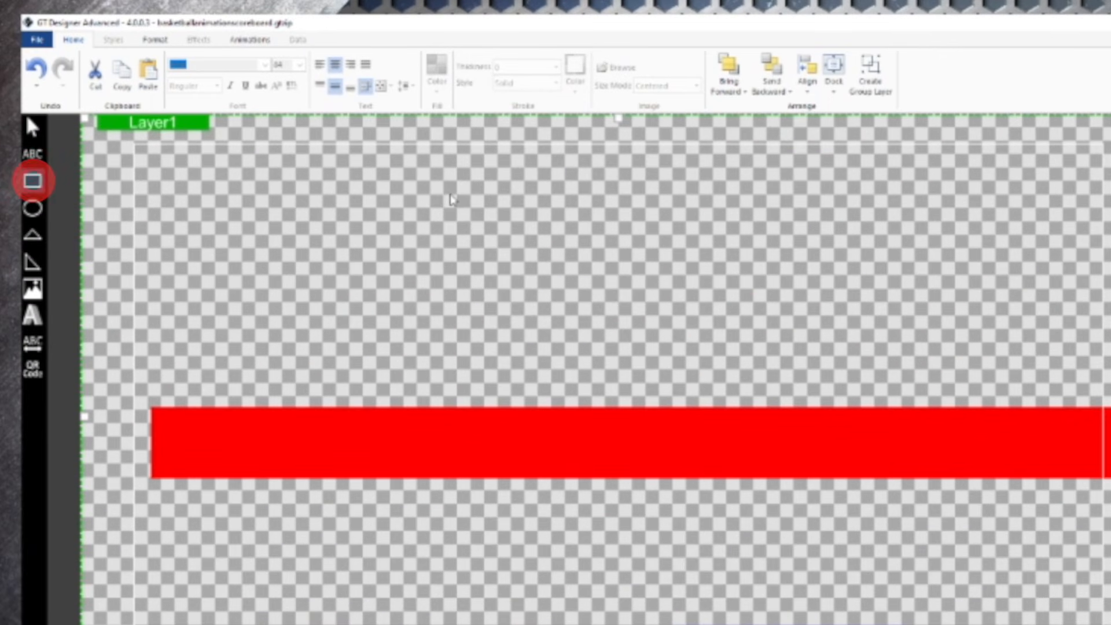
left_click_drag(265, 188, 268, 189)
left_click_drag(445, 192, 613, 201)
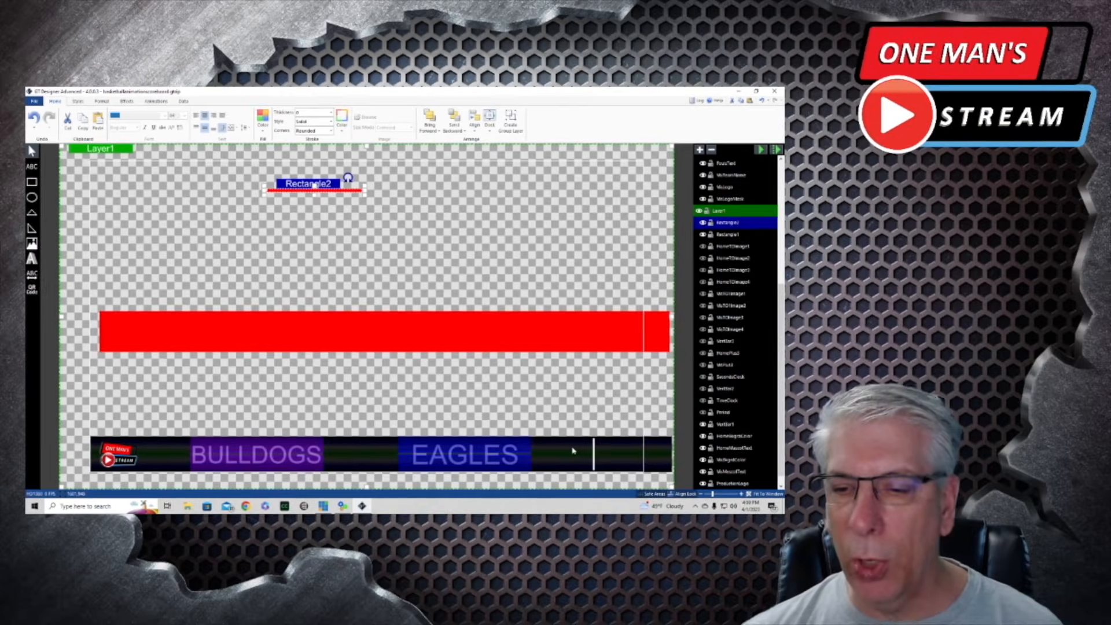
Look up the width and height of the main rectangle and of the first vertical bar
scroll(741, 438, "down", 1)
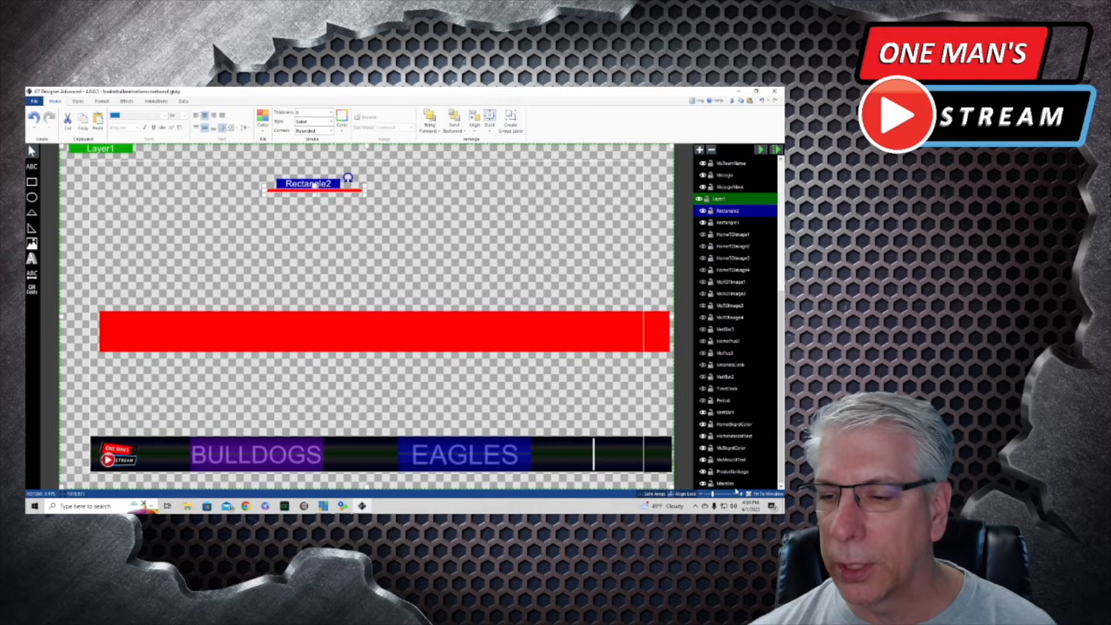
left_click(734, 483)
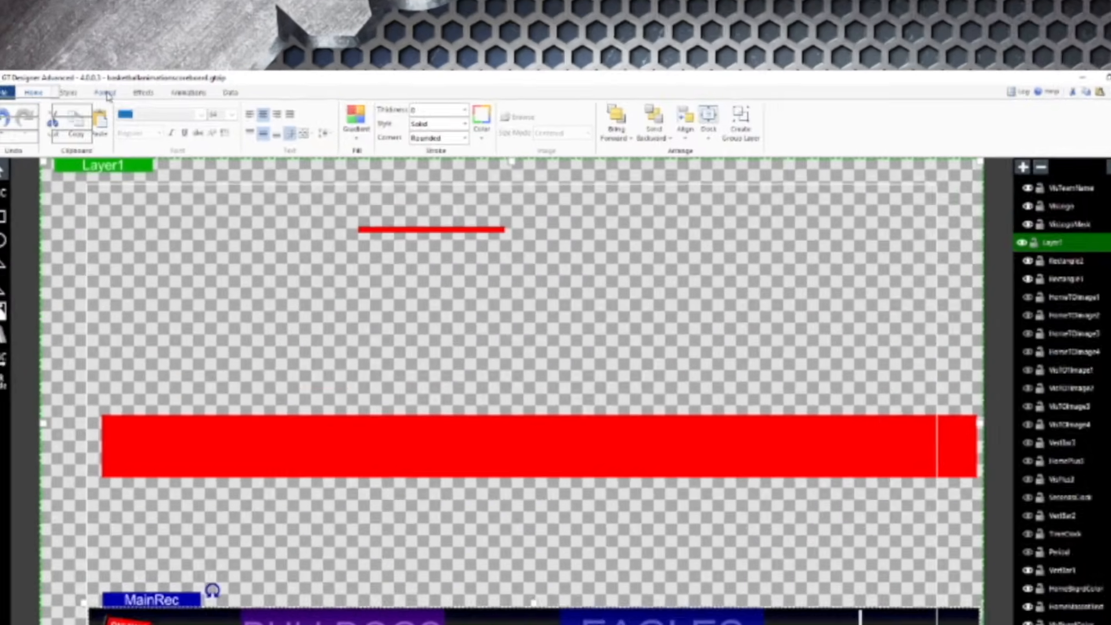
left_click(102, 101)
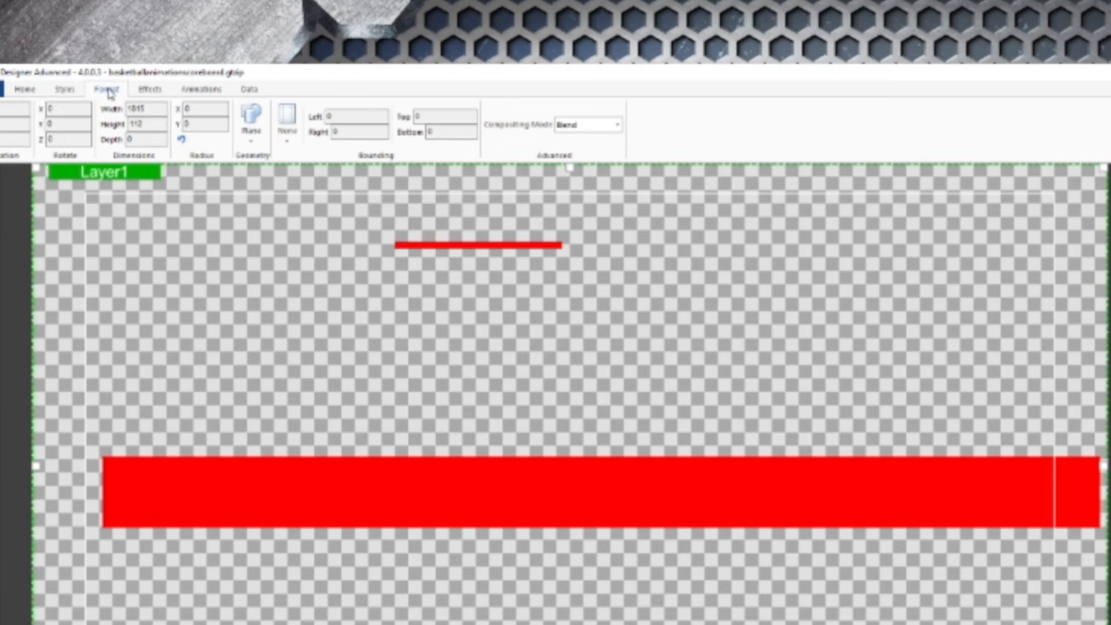
left_click(142, 119)
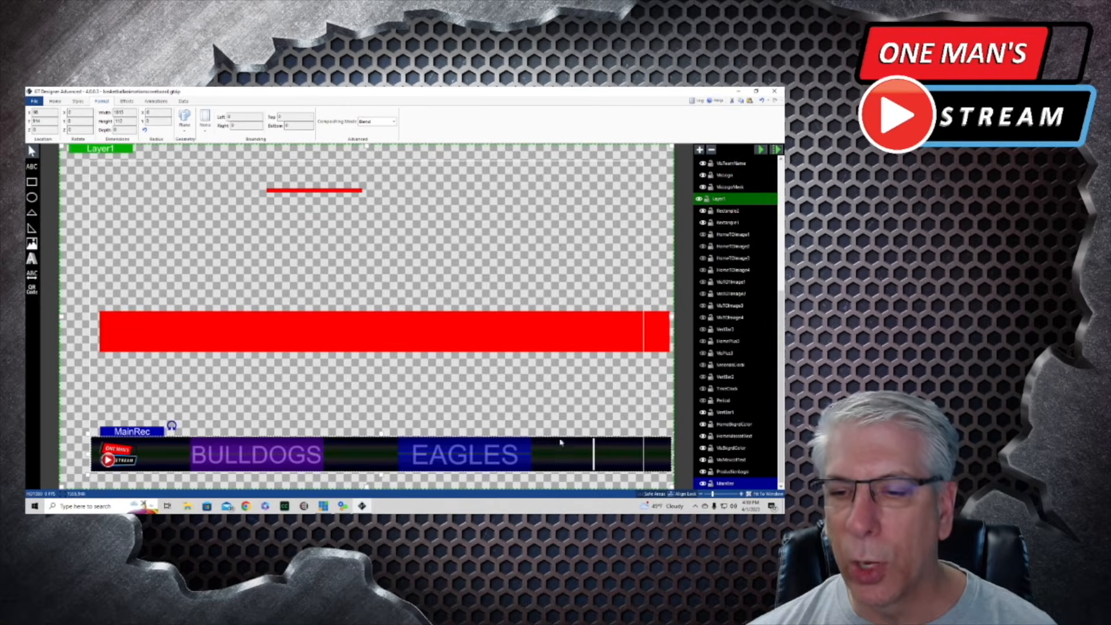
left_click(724, 412)
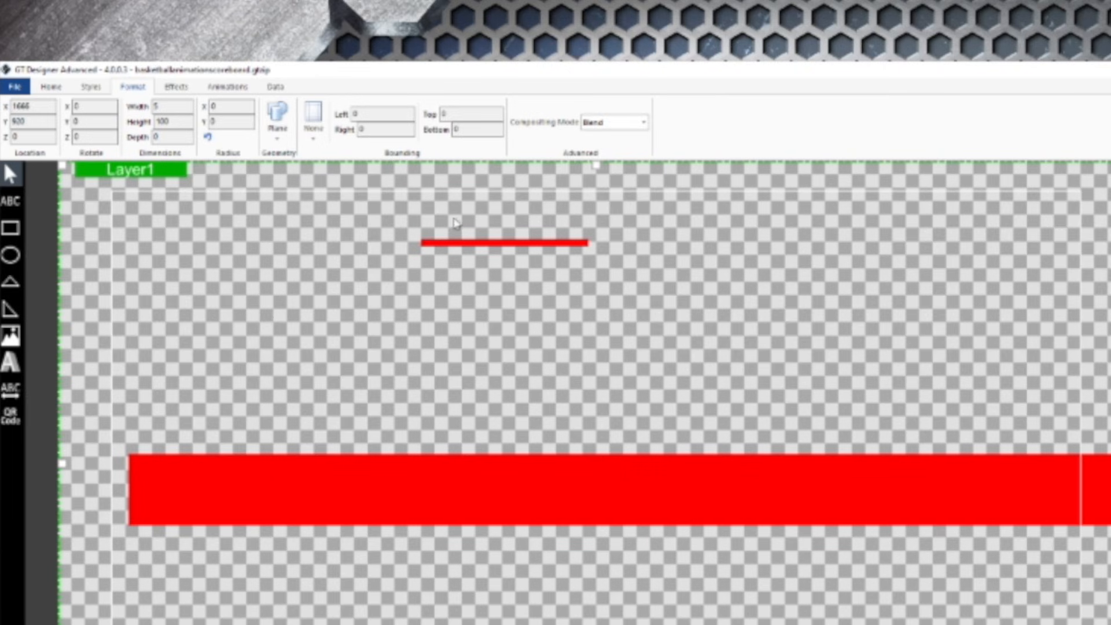
left_click(164, 123)
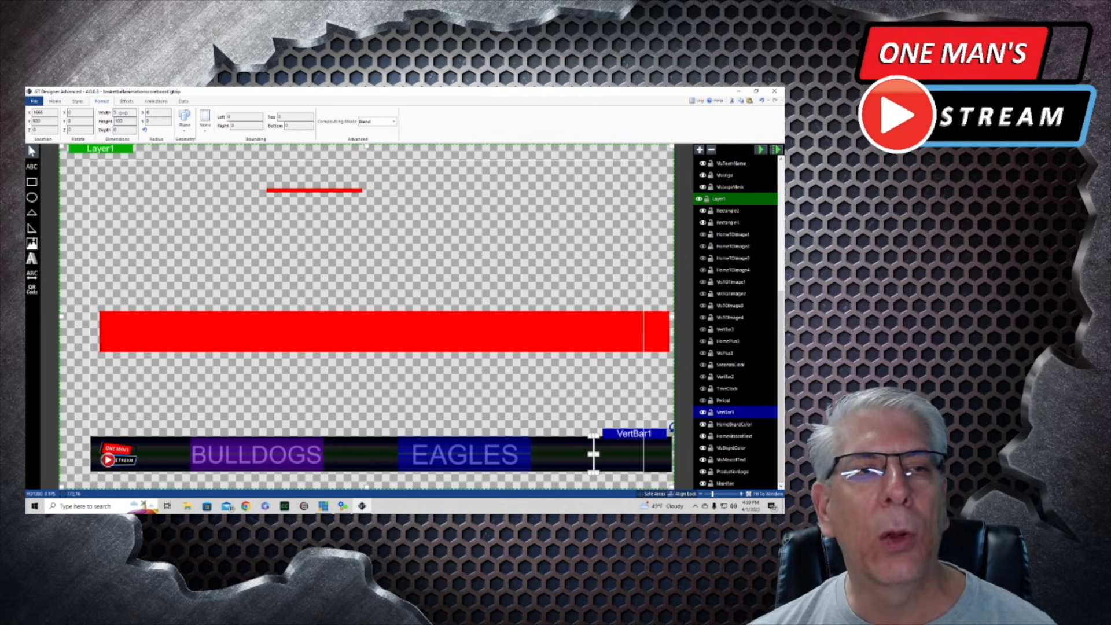
Rotate the thin red rectangle 90 degrees about the Z axis so it stands vertically
left_click(348, 190)
left_click(347, 191)
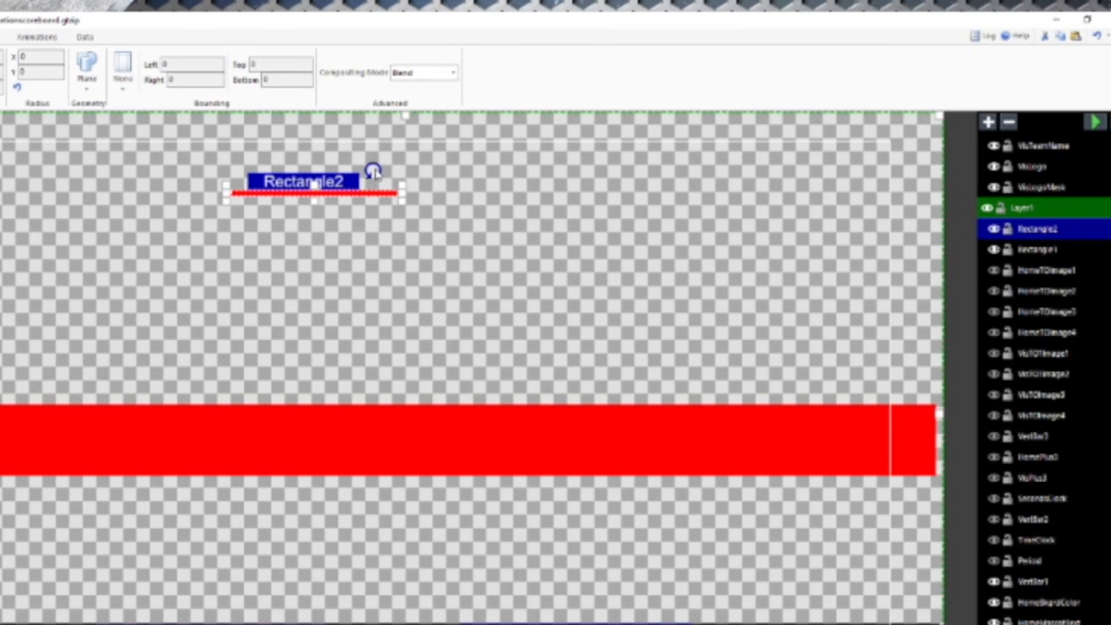
left_click(372, 172)
left_click_drag(372, 173, 297, 215)
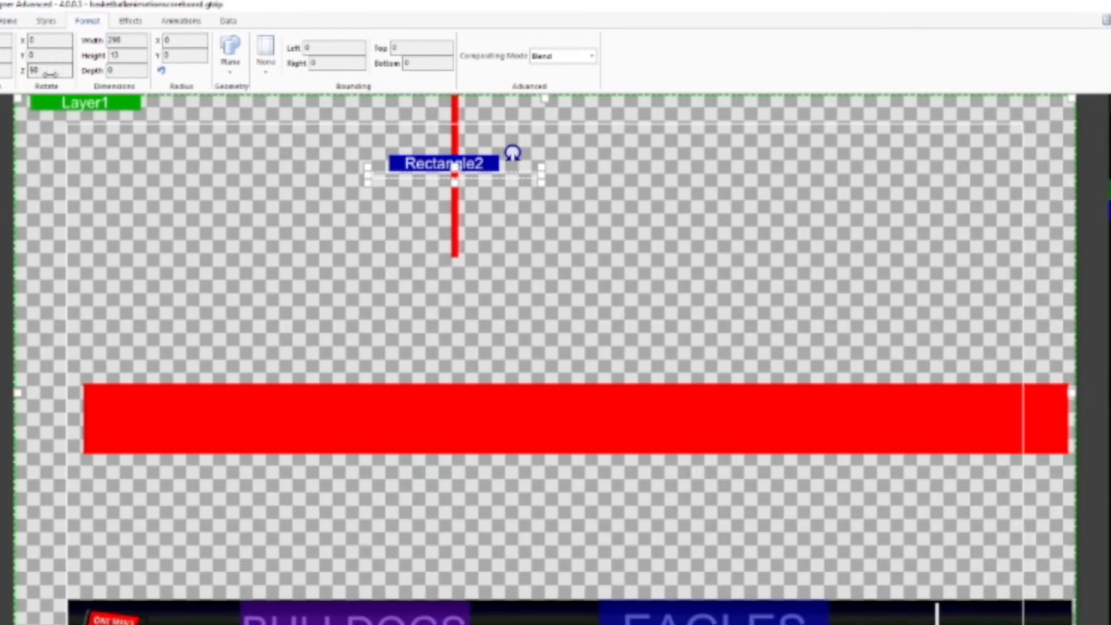
left_click(51, 94)
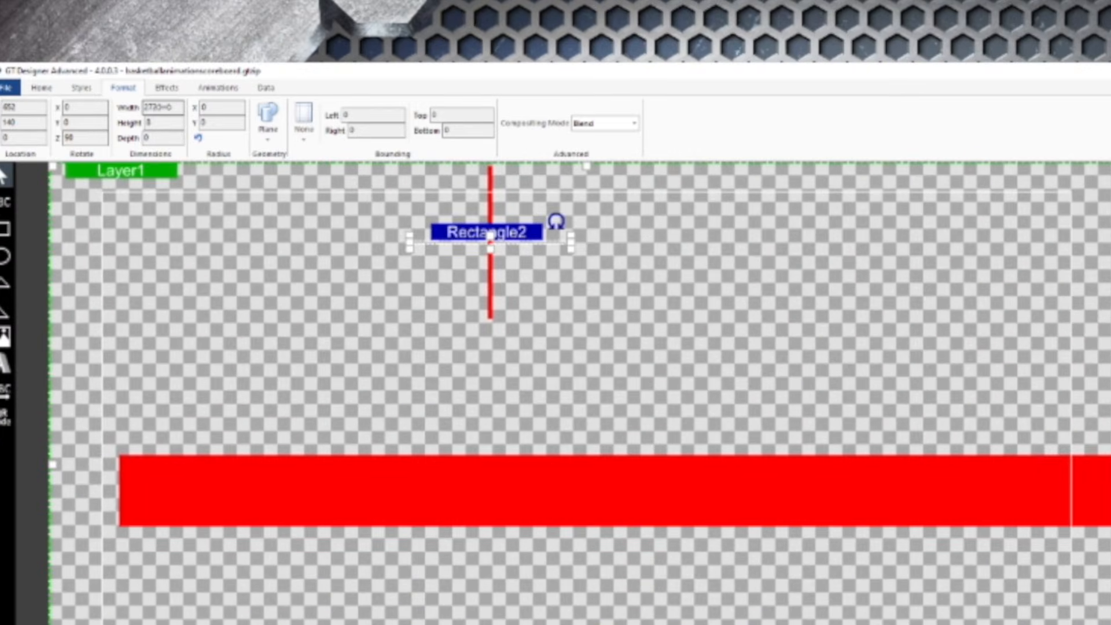
Set the rotated rectangle's width to 100 and height to 5, and move it down closer to the wide red rectangle
left_click(168, 107)
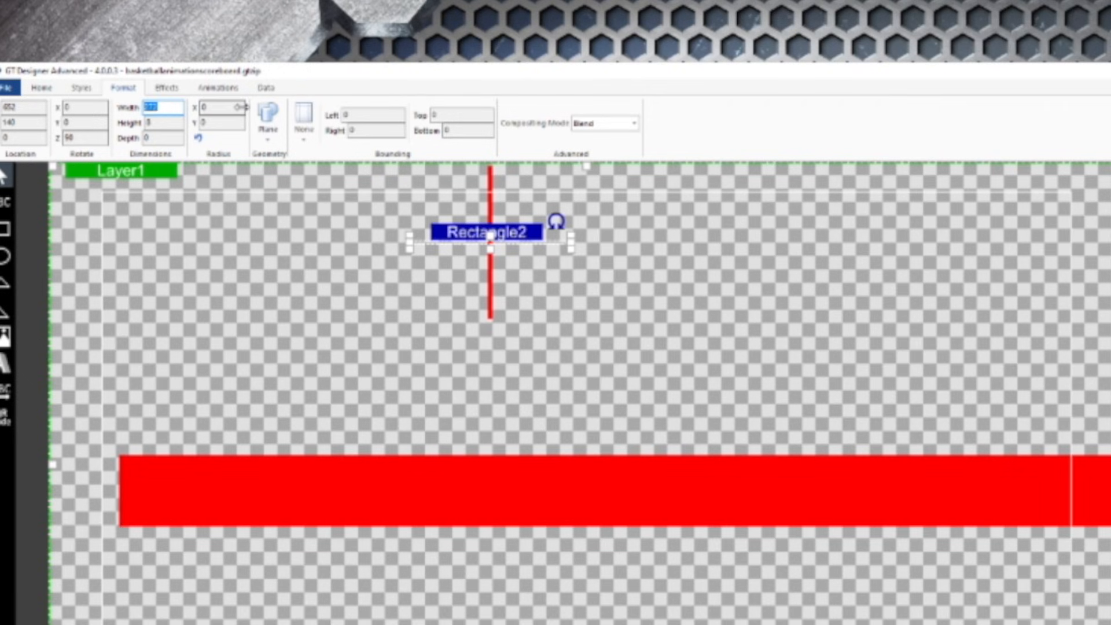
type("100")
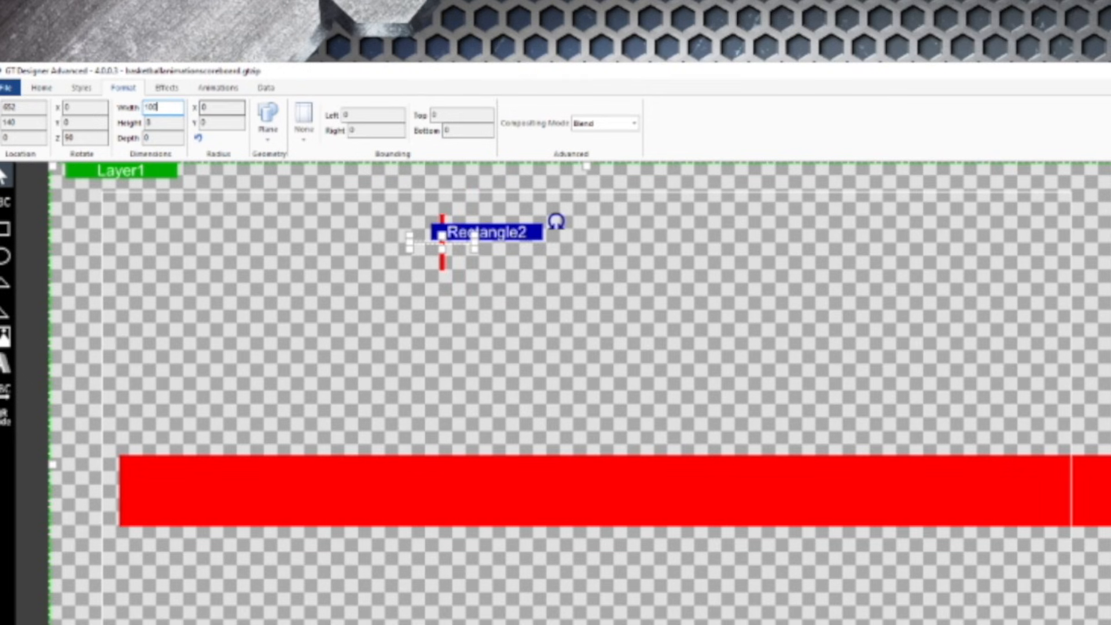
left_click(166, 124)
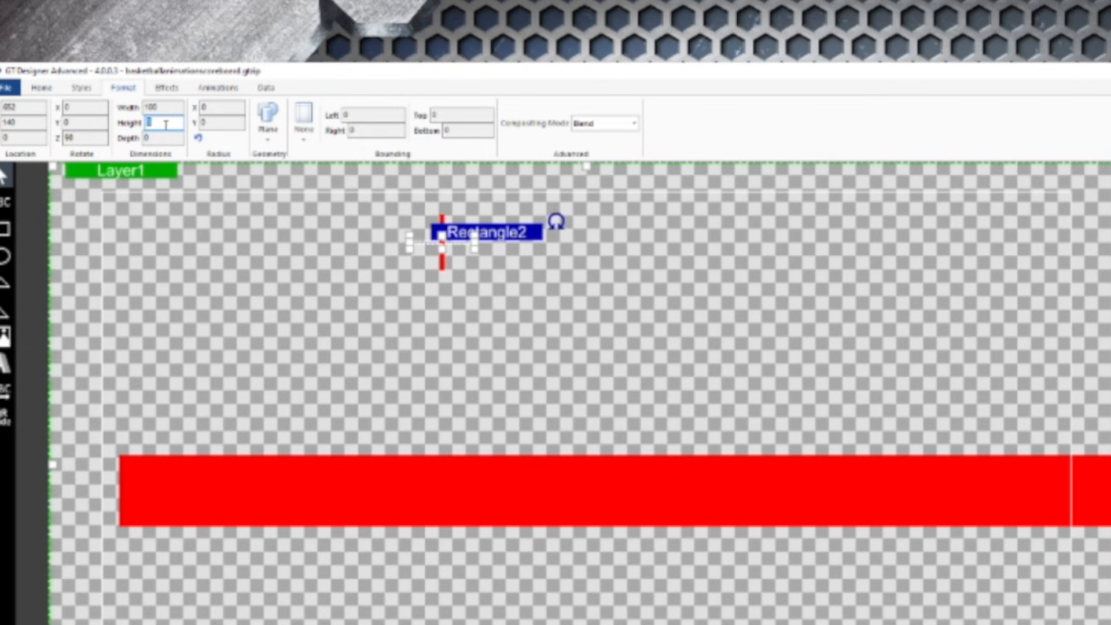
type("5")
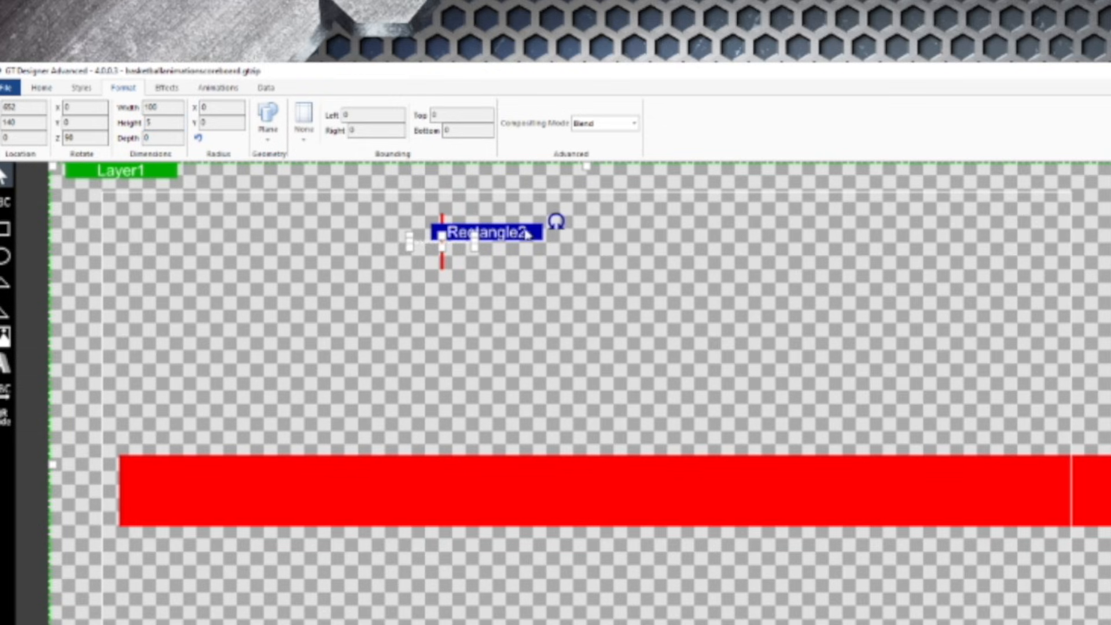
left_click_drag(531, 234, 537, 324)
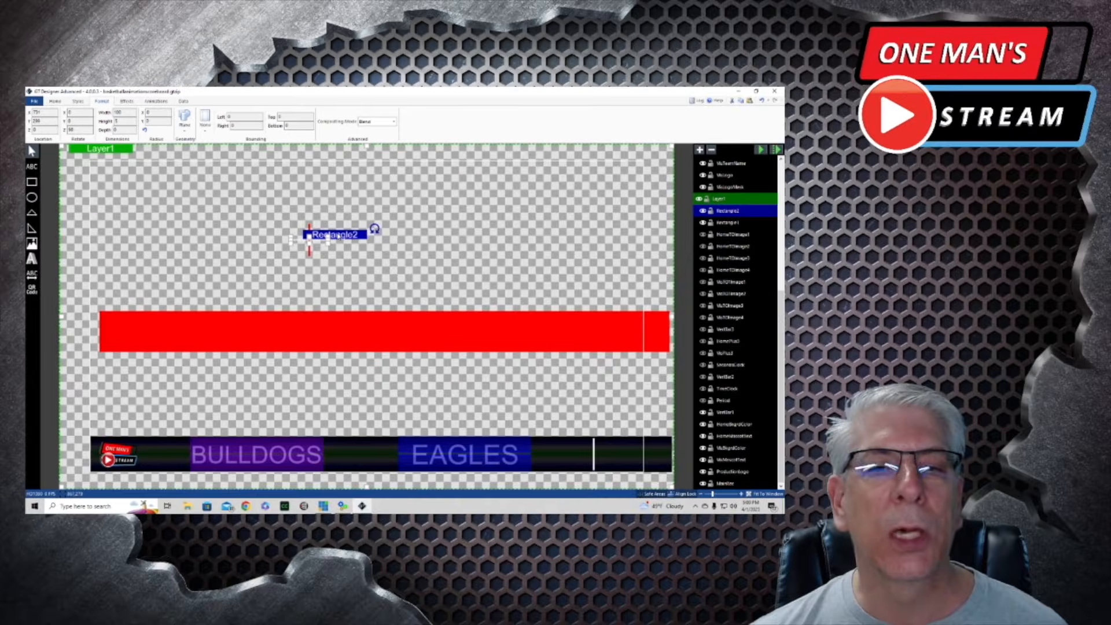
Fill the thin vertical rectangle with black and move it down onto the wide red rectangle
left_click(57, 102)
left_click(263, 120)
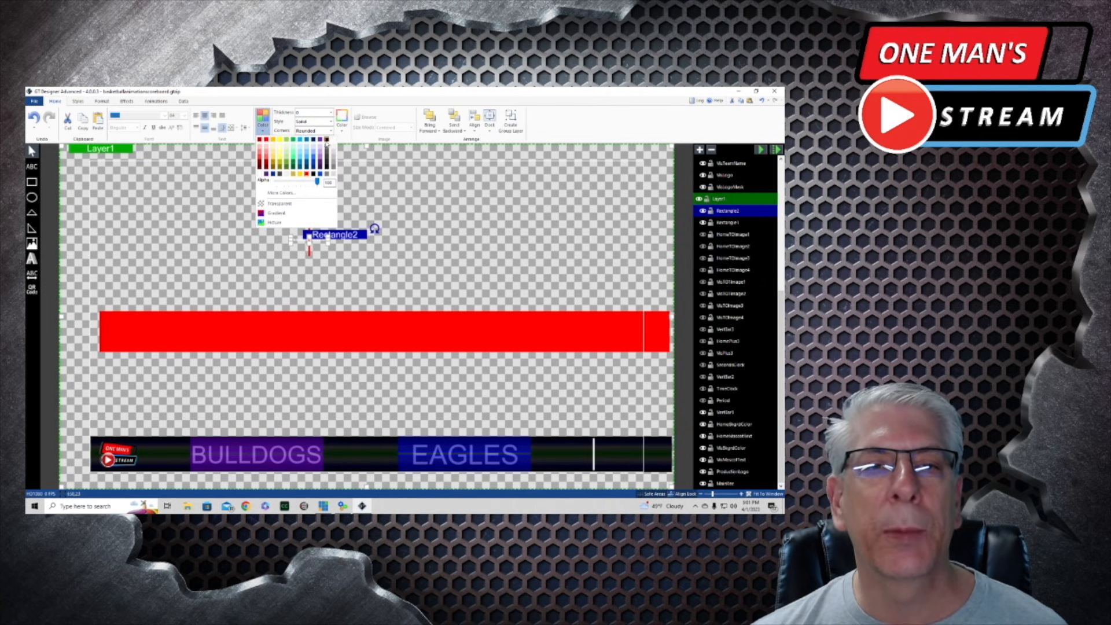
left_click(326, 140)
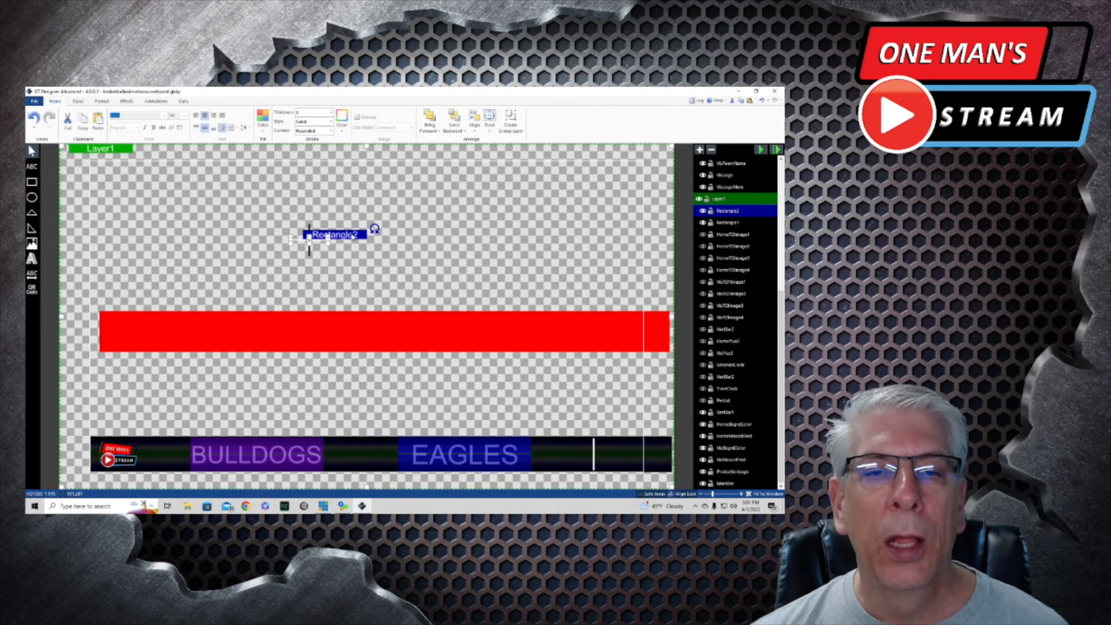
left_click_drag(309, 237, 337, 327)
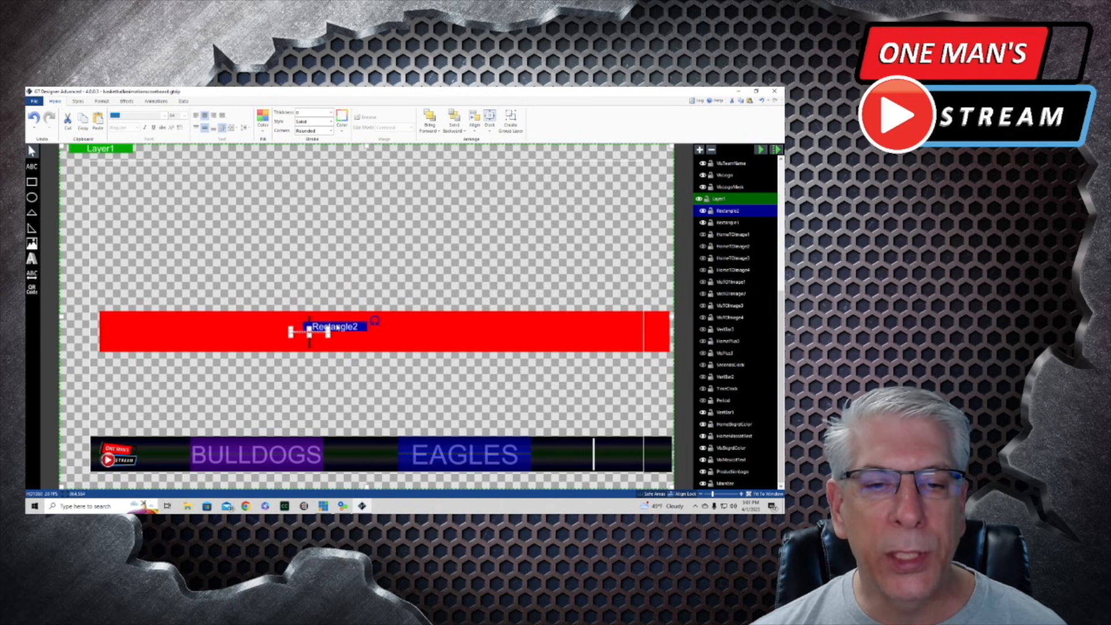
left_click(381, 263)
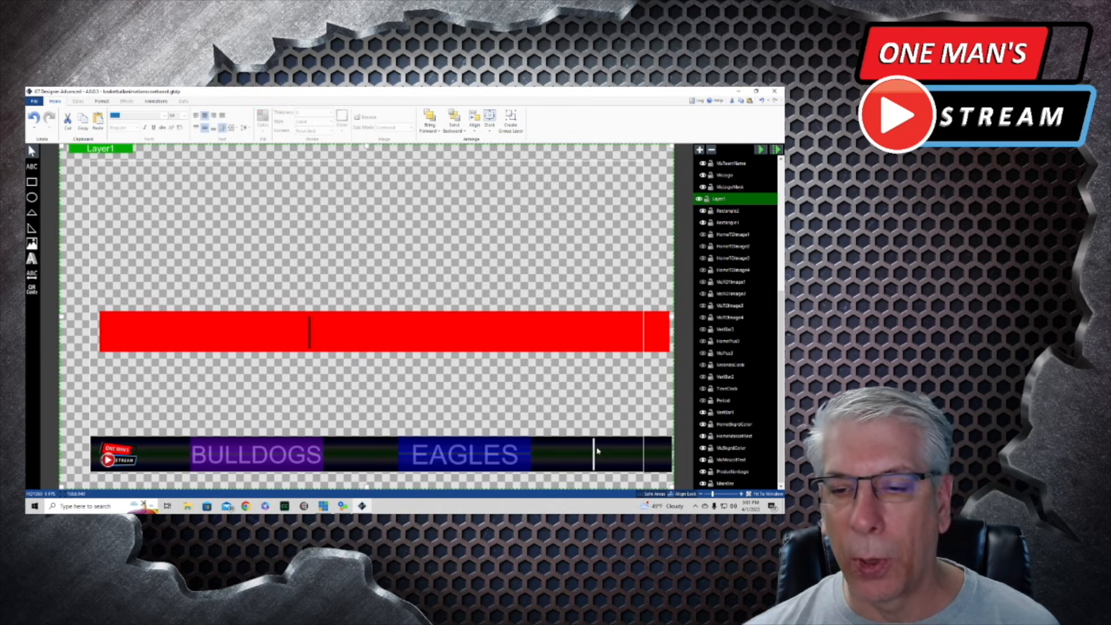
Remove the thin black rectangle and show the Period and TimeClock texts on the main bar
key("ctrl+z")
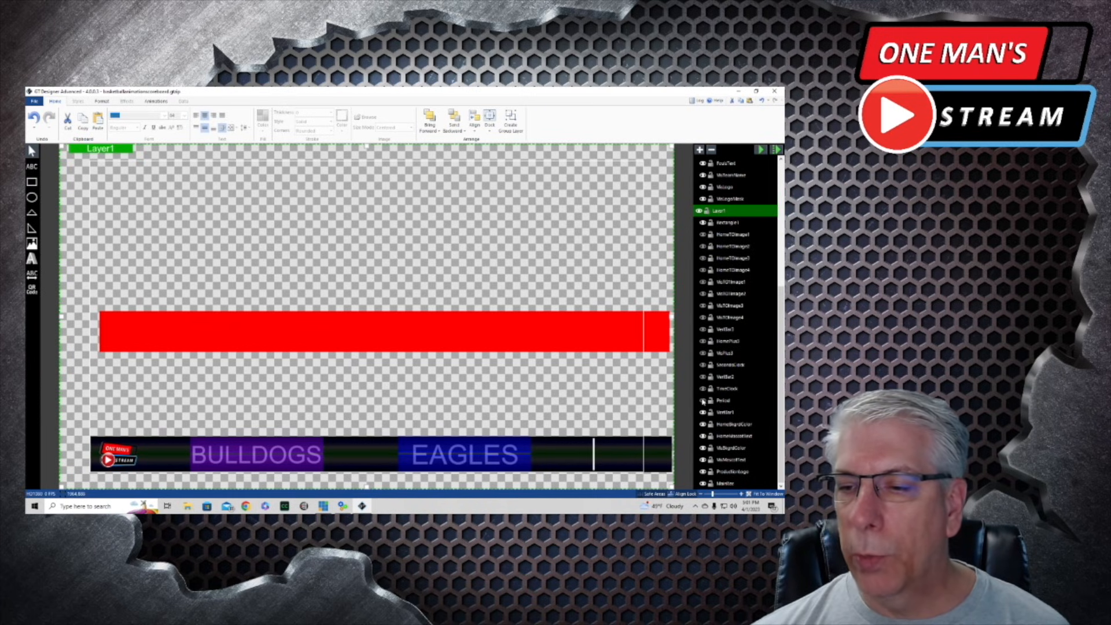
left_click(702, 401)
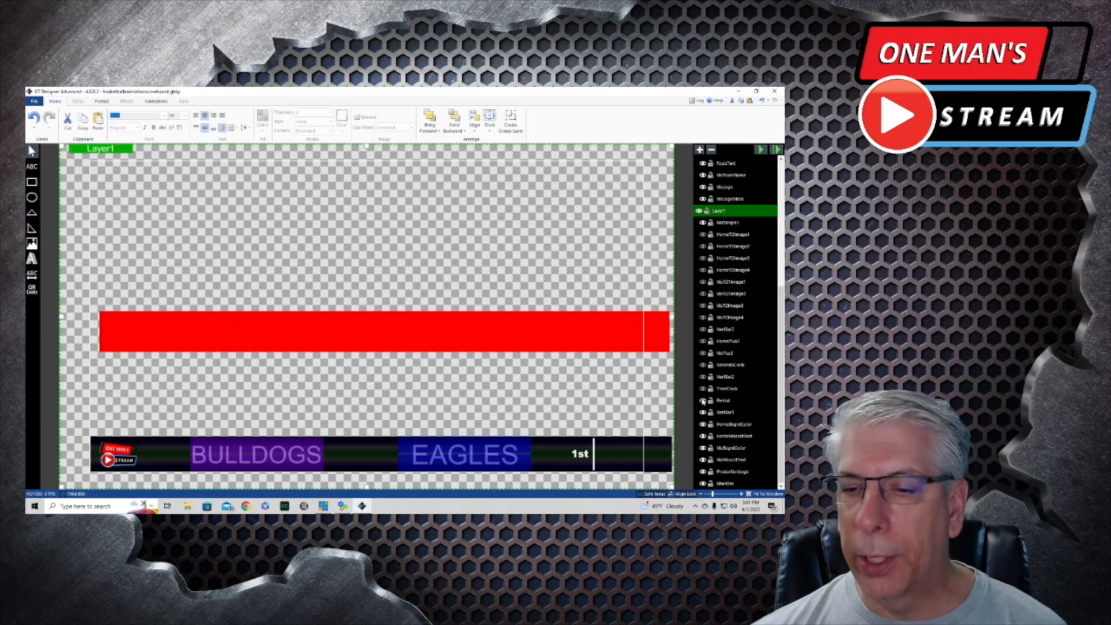
left_click(580, 460)
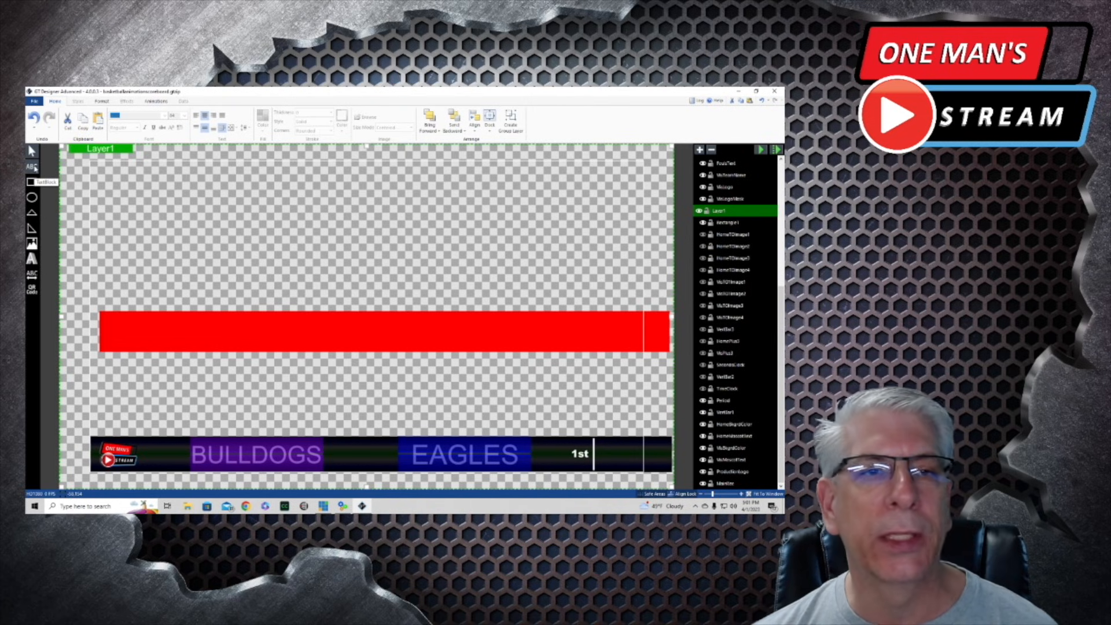
left_click(703, 390)
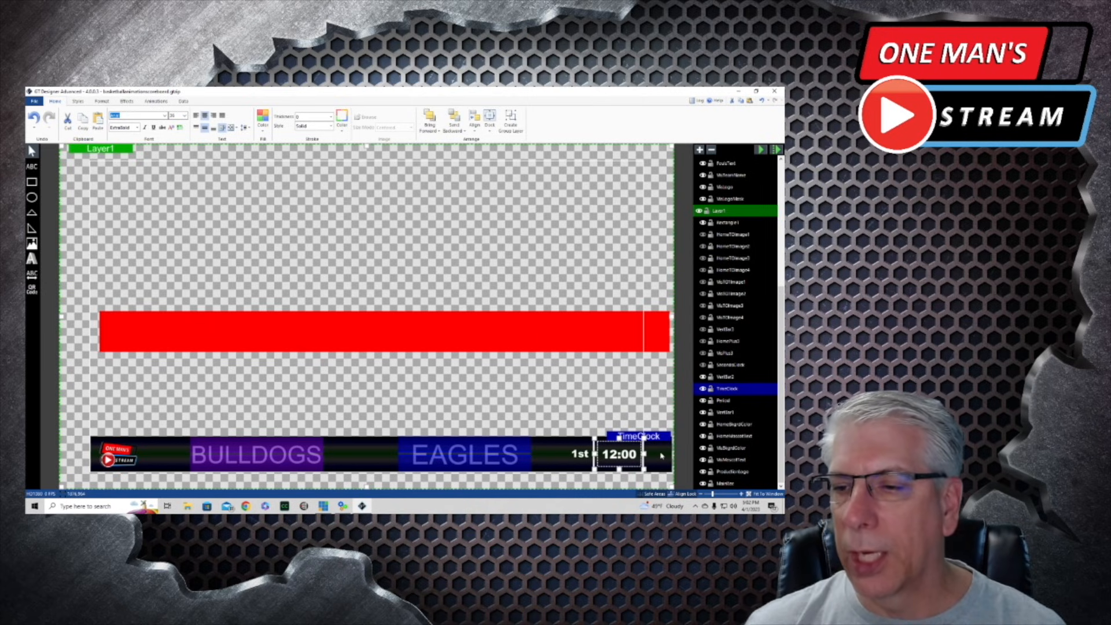
Rename the seconds clock text layer as ShotClock and show it on the main bar
left_click(732, 366)
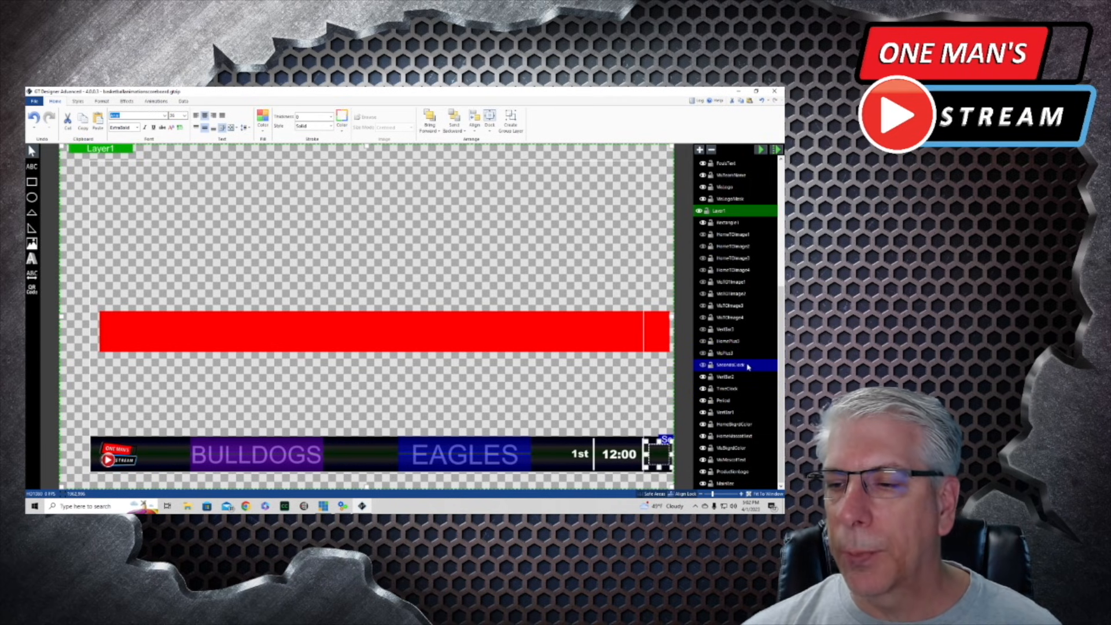
double_click(747, 367)
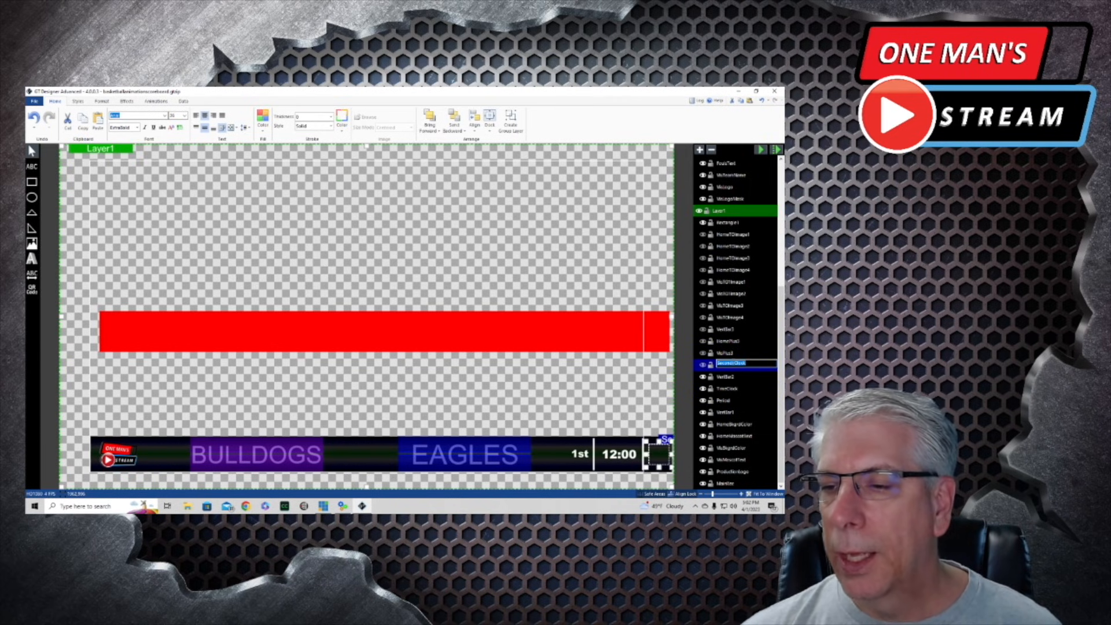
left_click(735, 362)
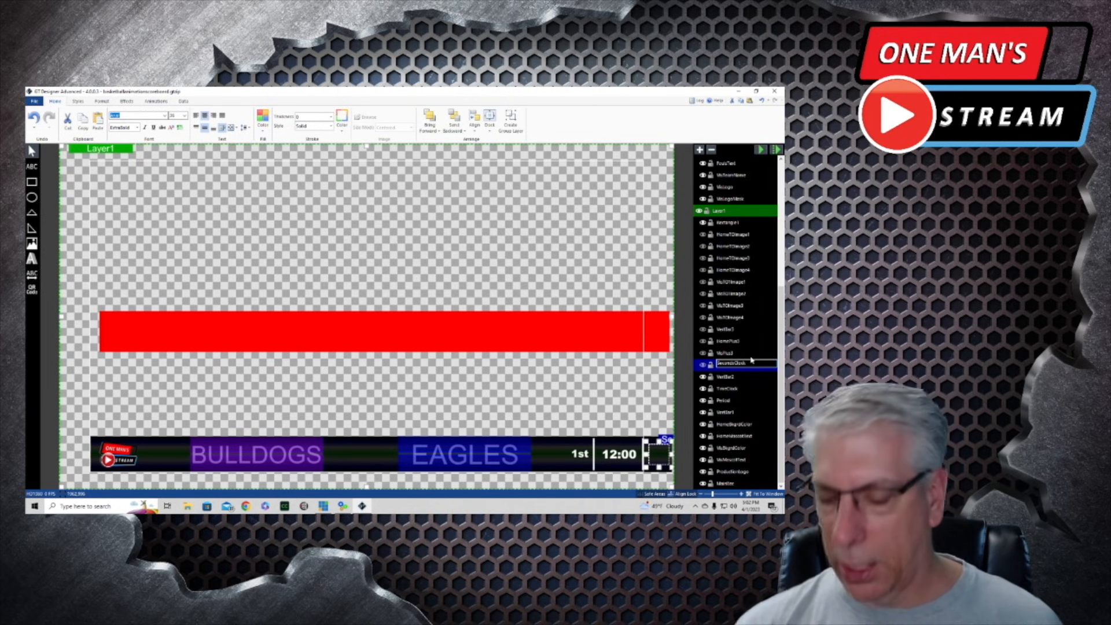
key("BackSpace")
key("BackSpace")
key("BackSpace")
key("BackSpace")
key("BackSpace")
key("BackSpace")
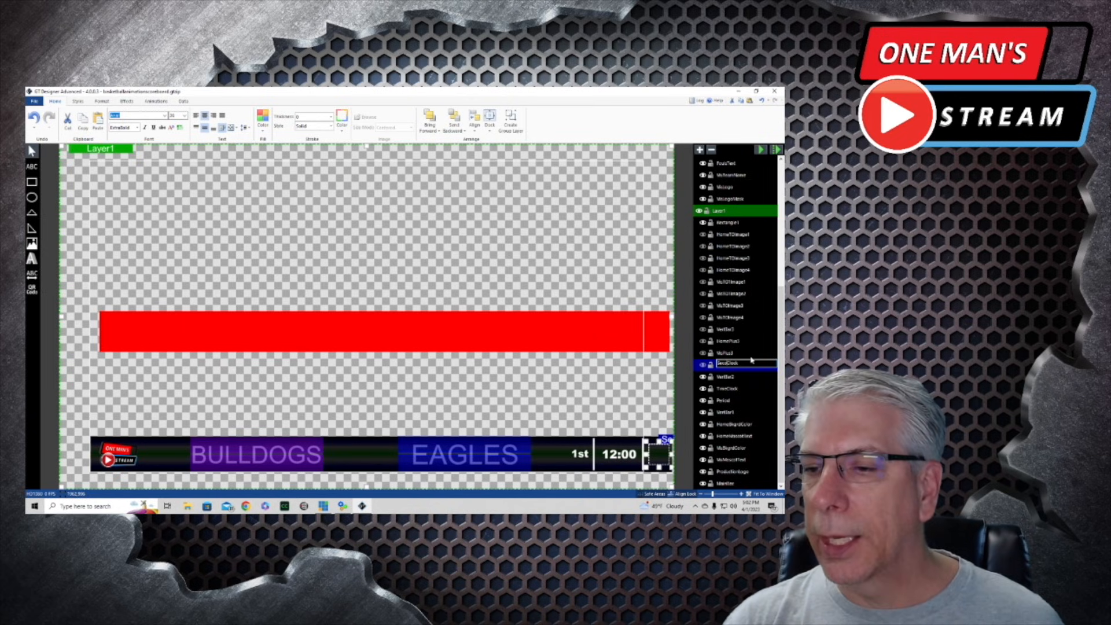
type("hot")
left_click(725, 379)
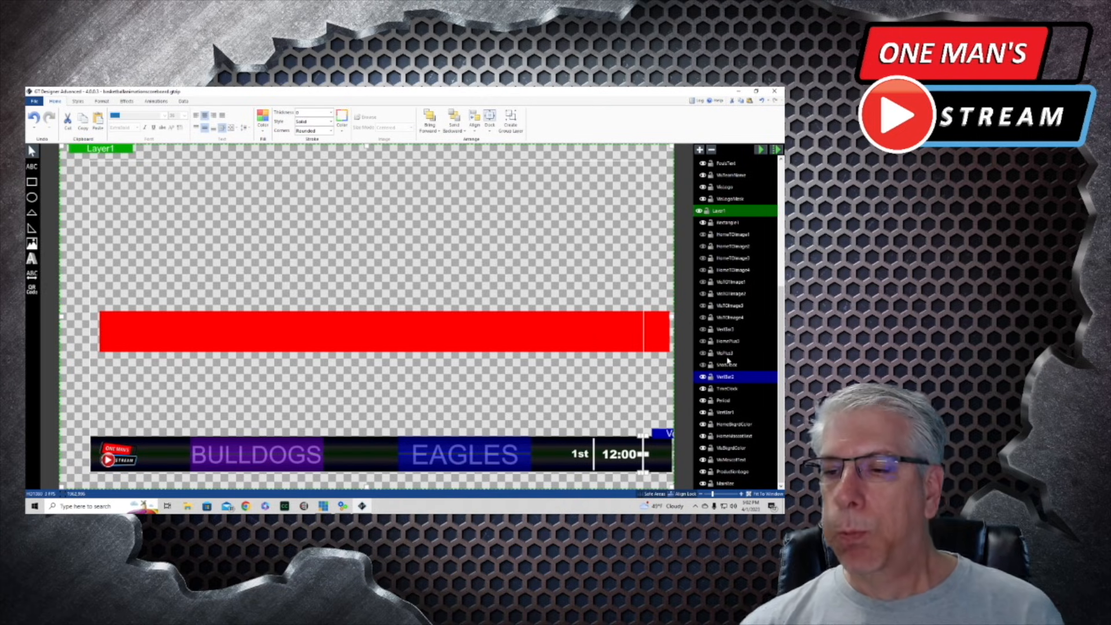
left_click(730, 366)
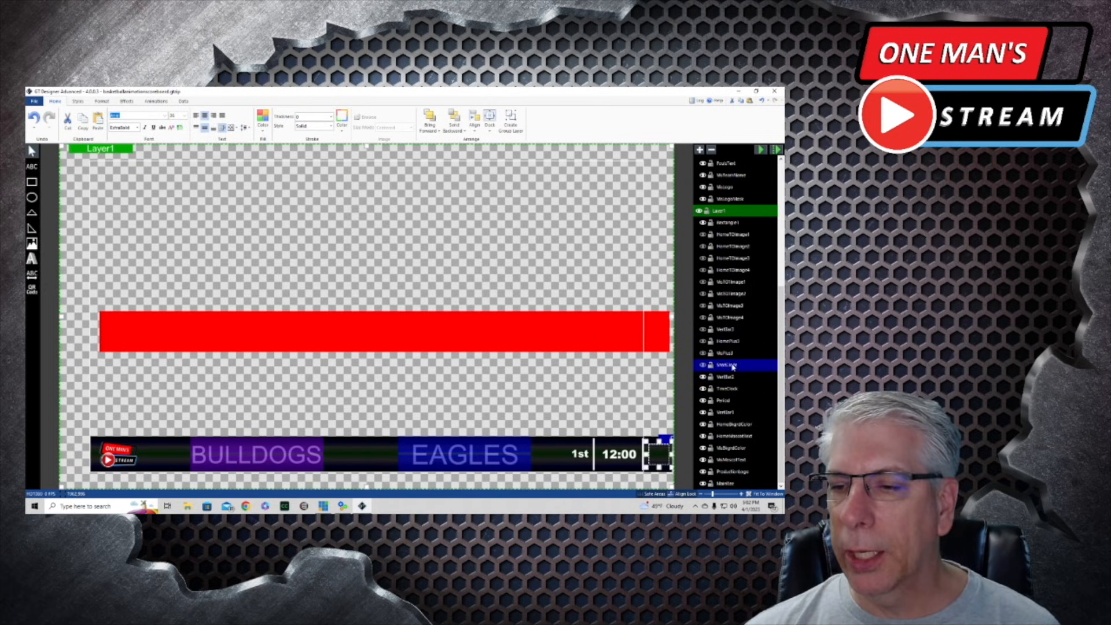
left_click(704, 365)
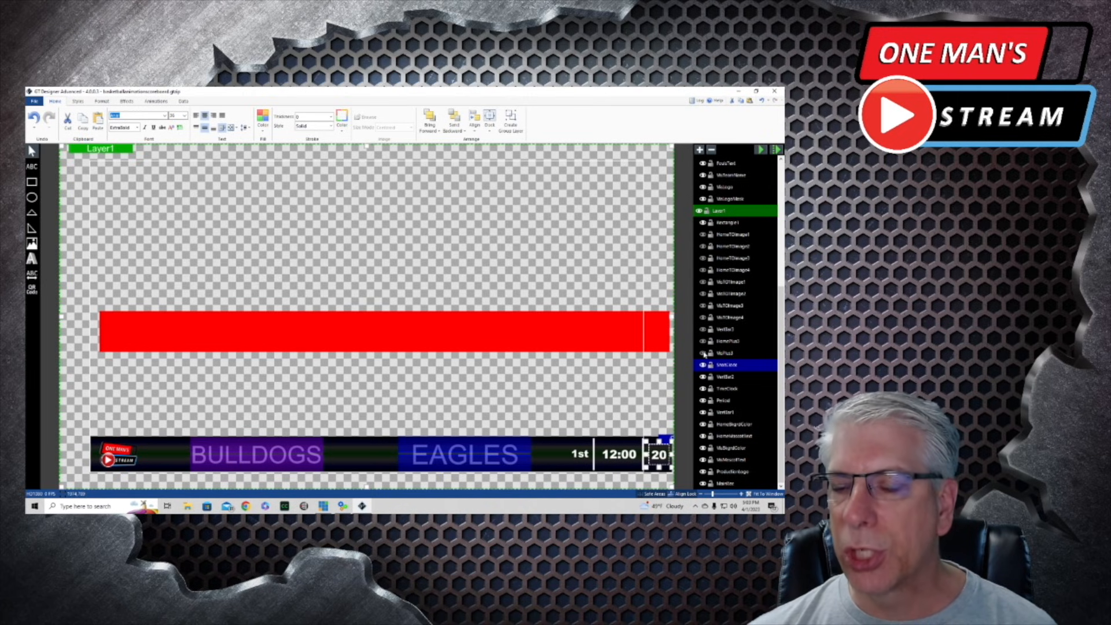
Show the VisPlus3 and HomePlus3 texts above the main bar and the VertBar3 divider beside the production logo
left_click(704, 353)
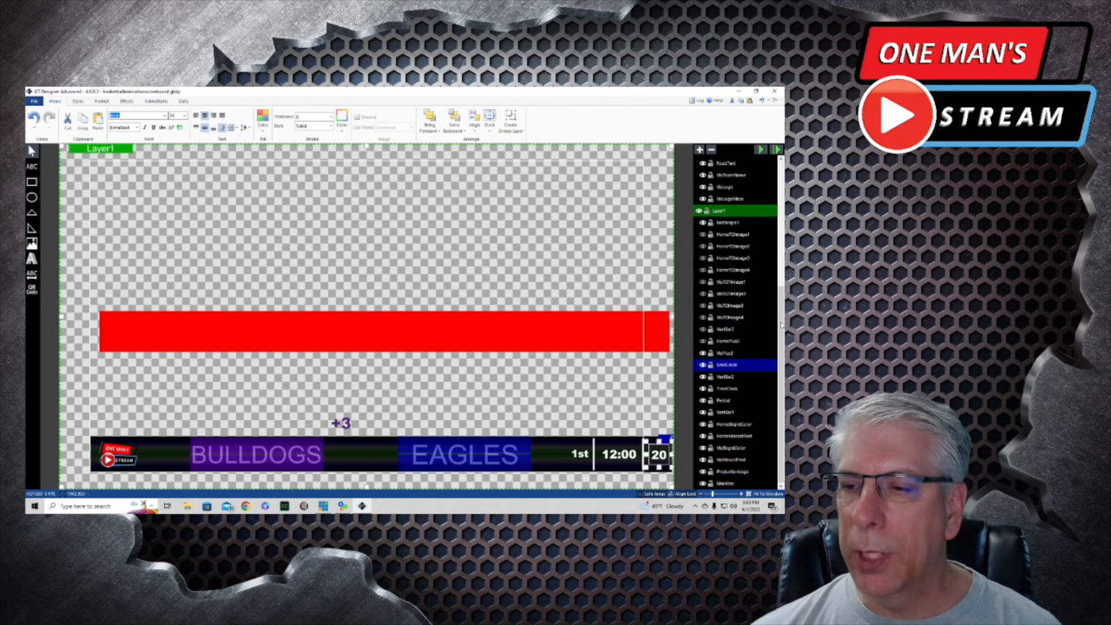
left_click(724, 353)
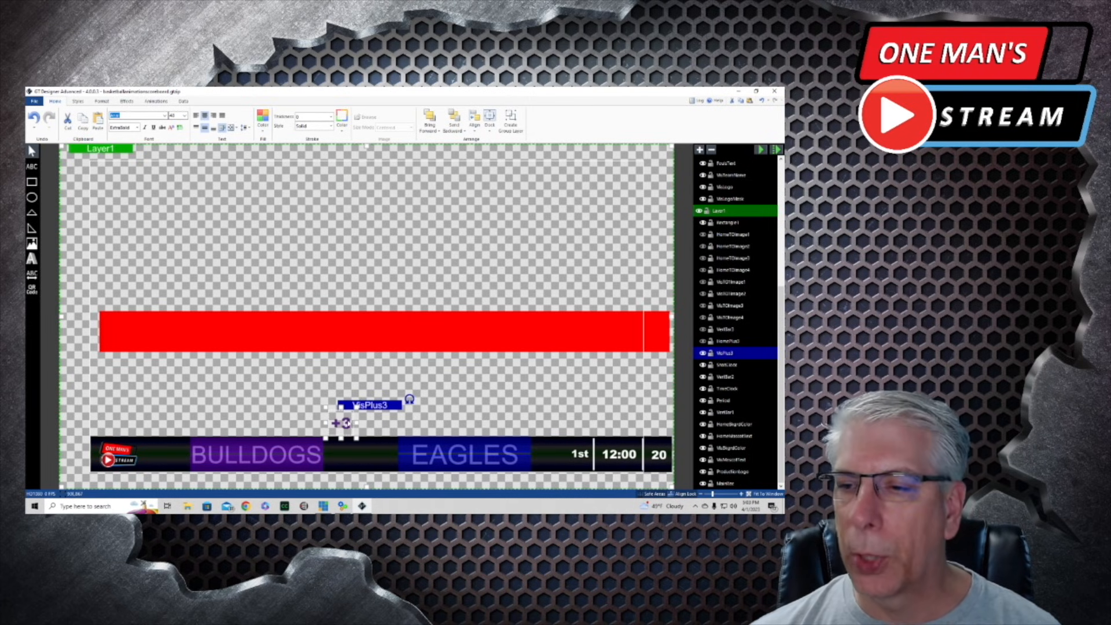
left_click(702, 342)
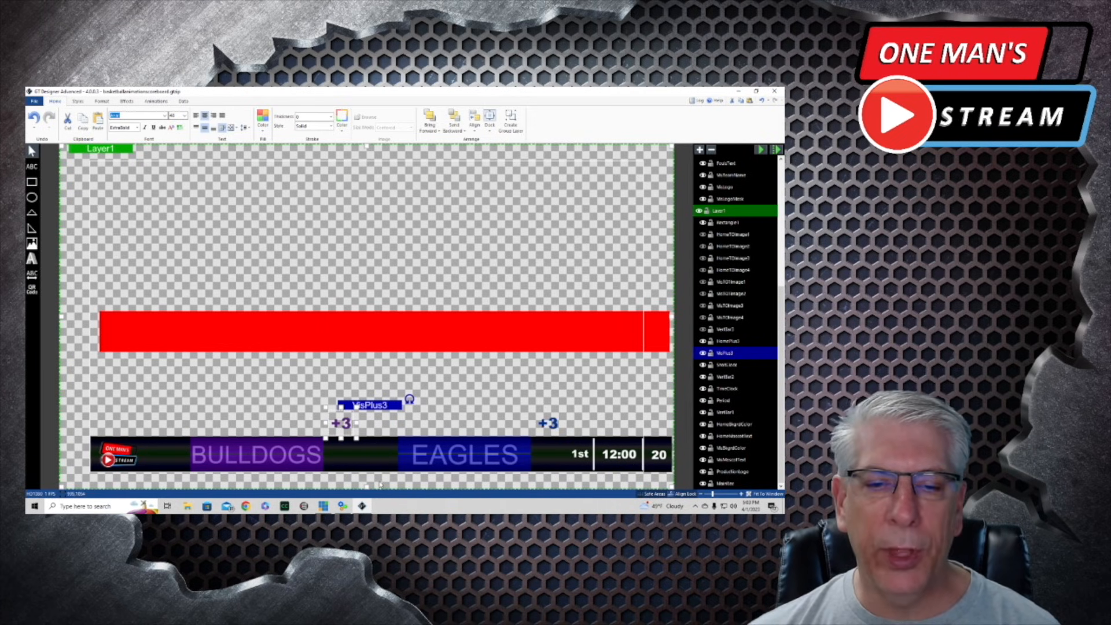
right_click(372, 405)
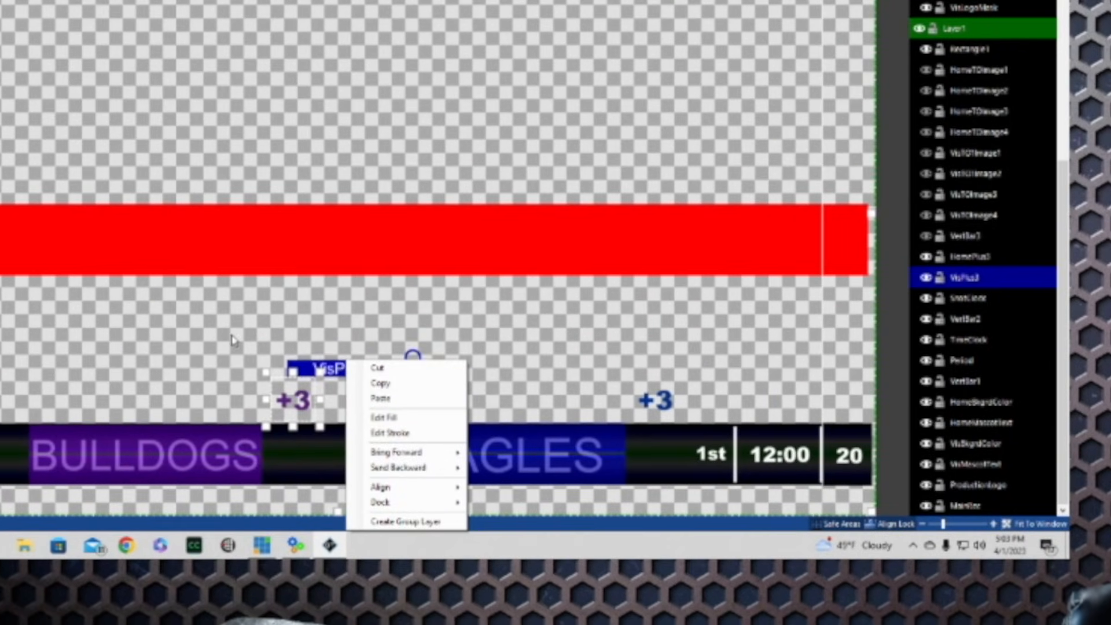
left_click(231, 340)
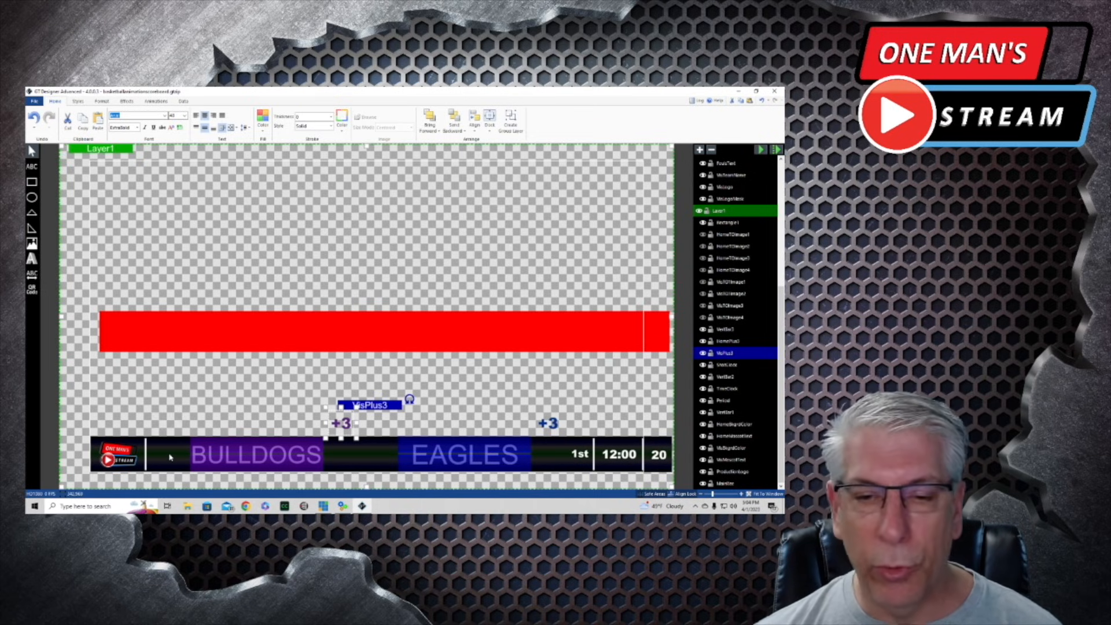
Show the visitor timeout images VisTOImage4 through VisTOImage1 across the BULLDOGS section
left_click(703, 317)
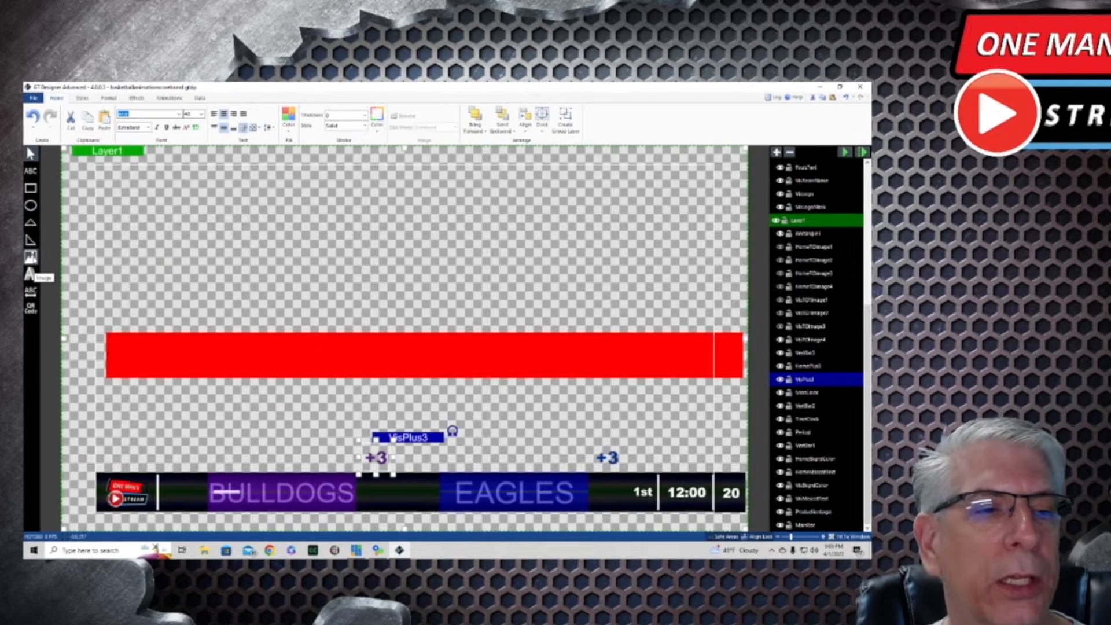
left_click(34, 247)
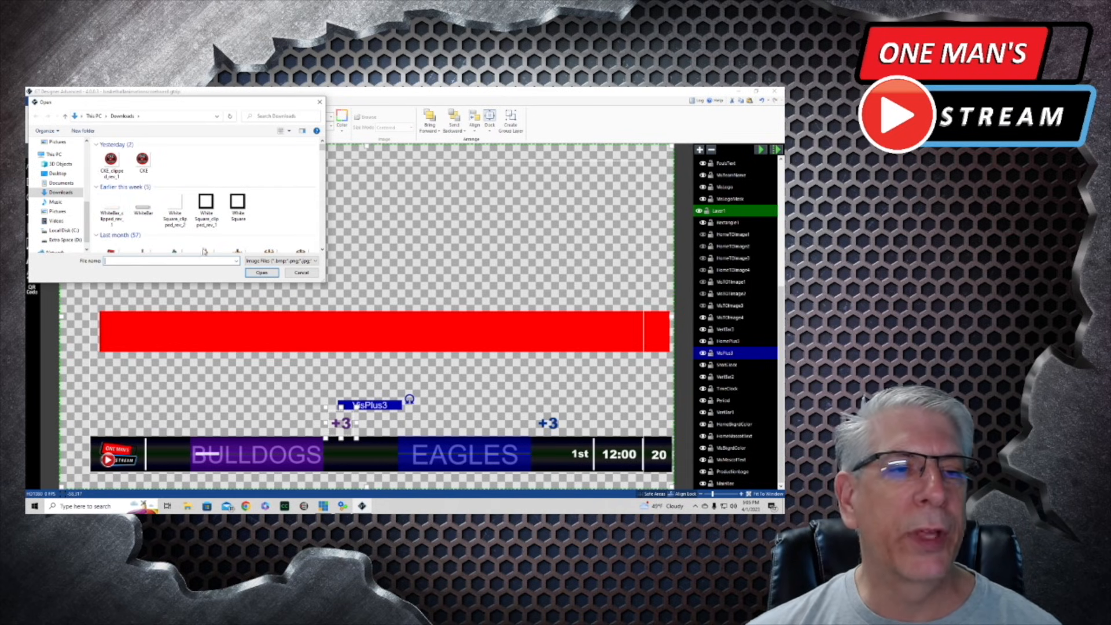
key("Escape")
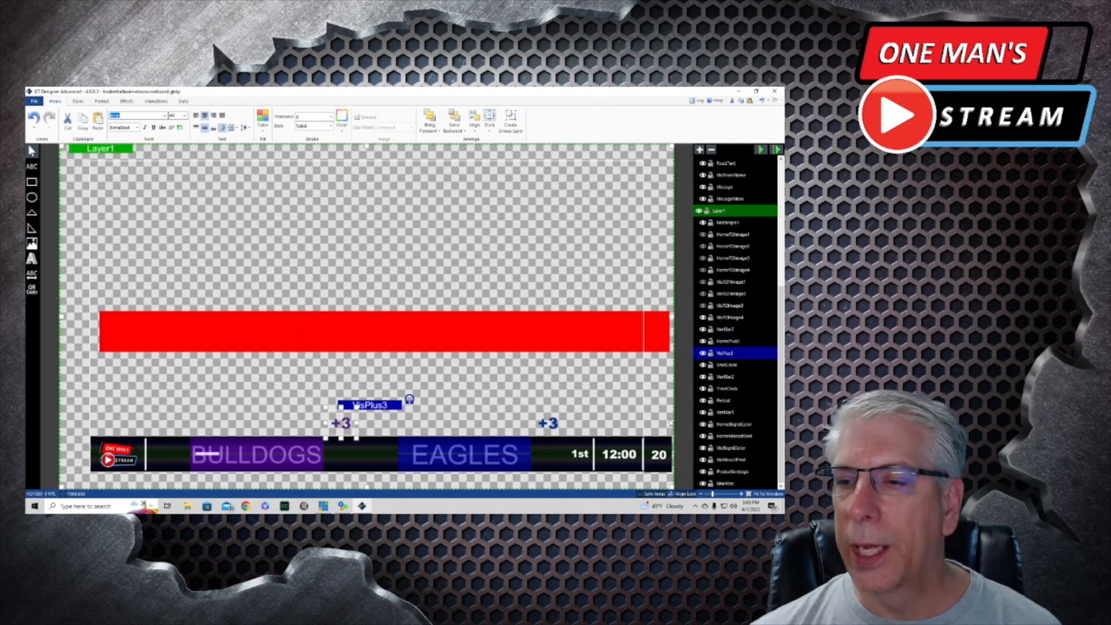
left_click(703, 306)
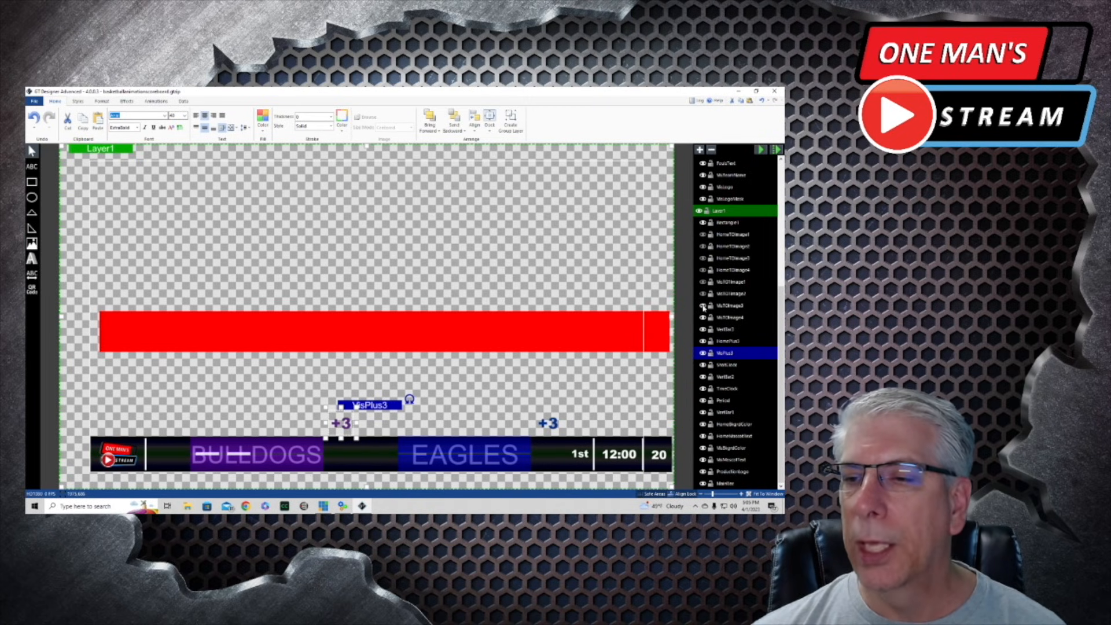
left_click(703, 294)
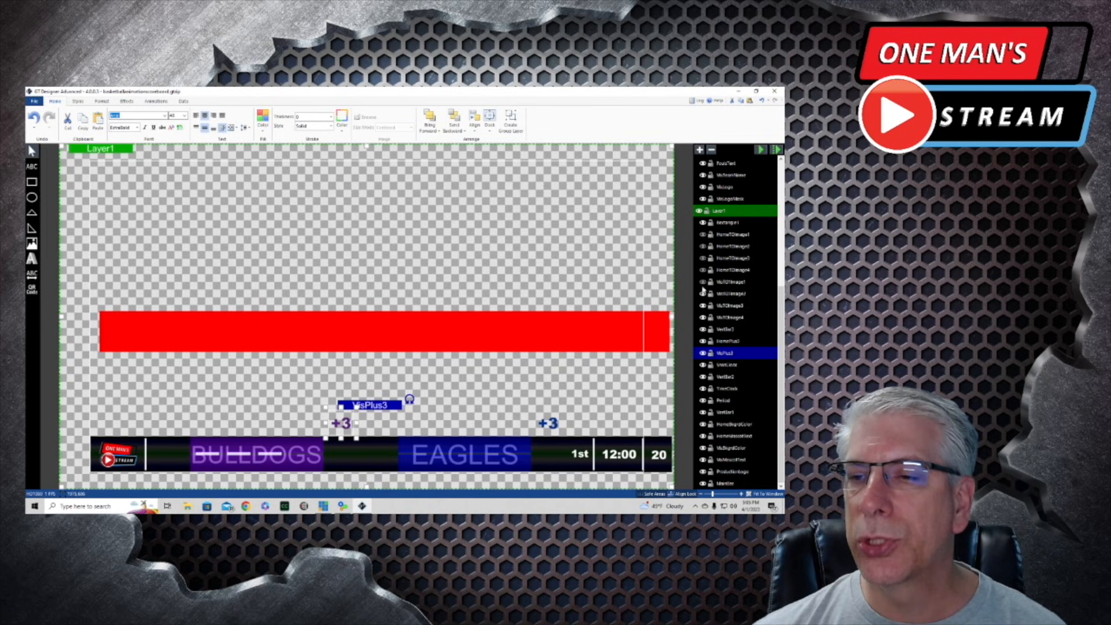
left_click(703, 282)
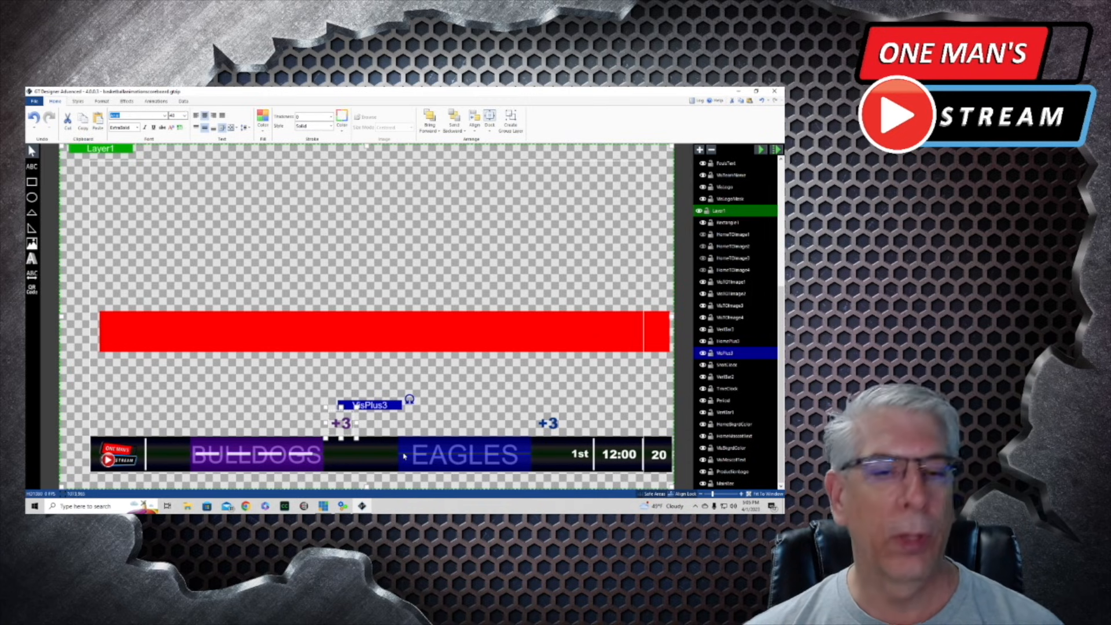
Show the home timeout images HomeTOImage4 through HomeTOImage1 across the EAGLES section
scroll(763, 324, "up", 1)
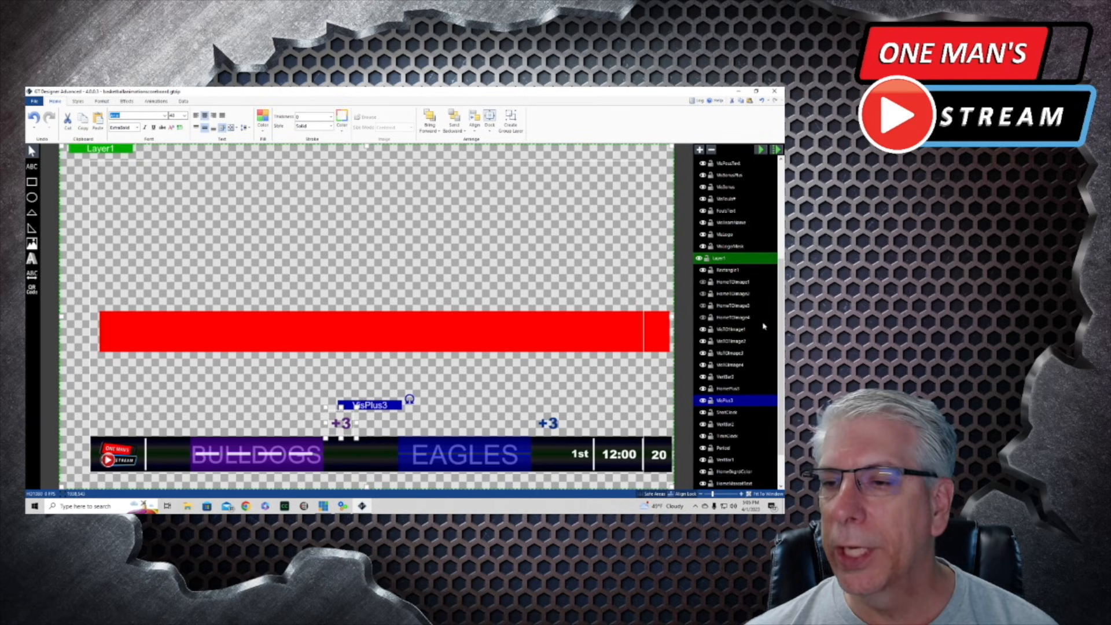
left_click(704, 318)
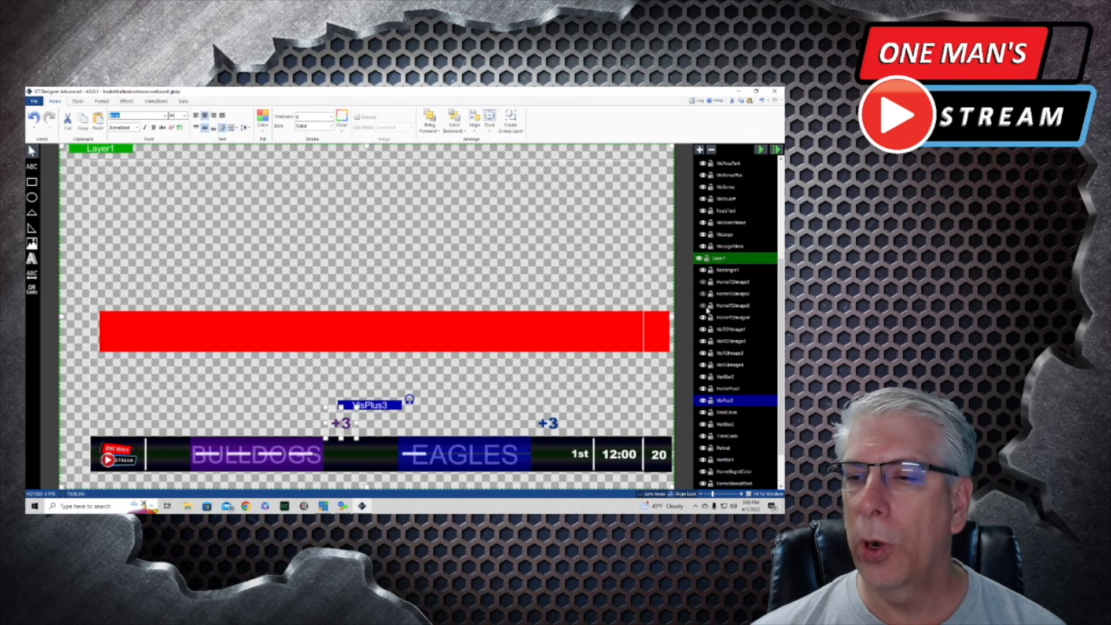
left_click(704, 306)
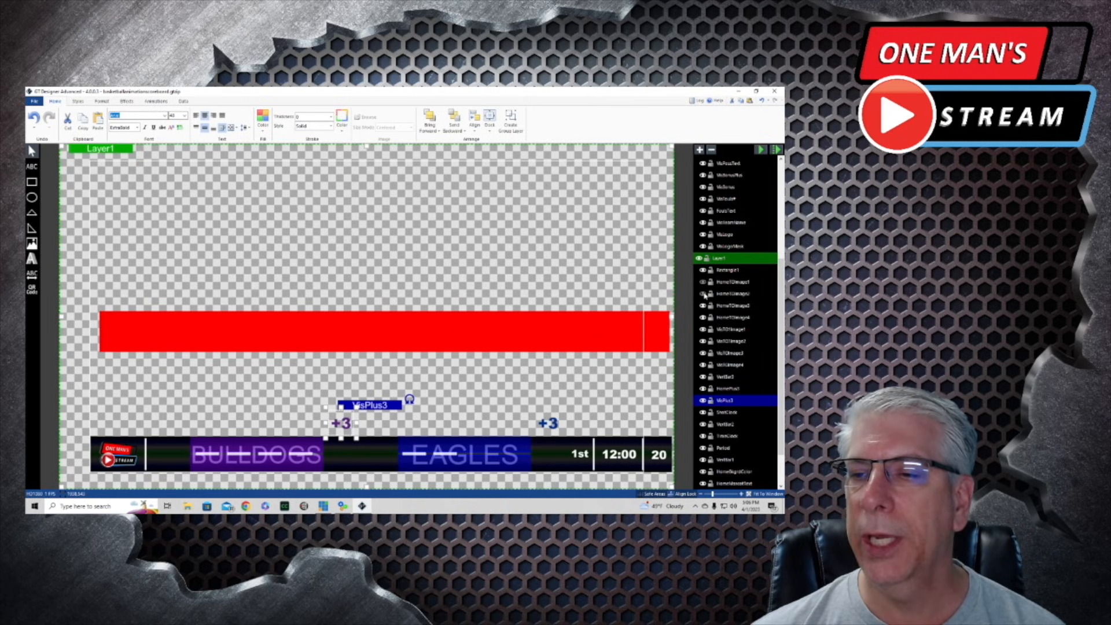
left_click(703, 294)
left_click(703, 282)
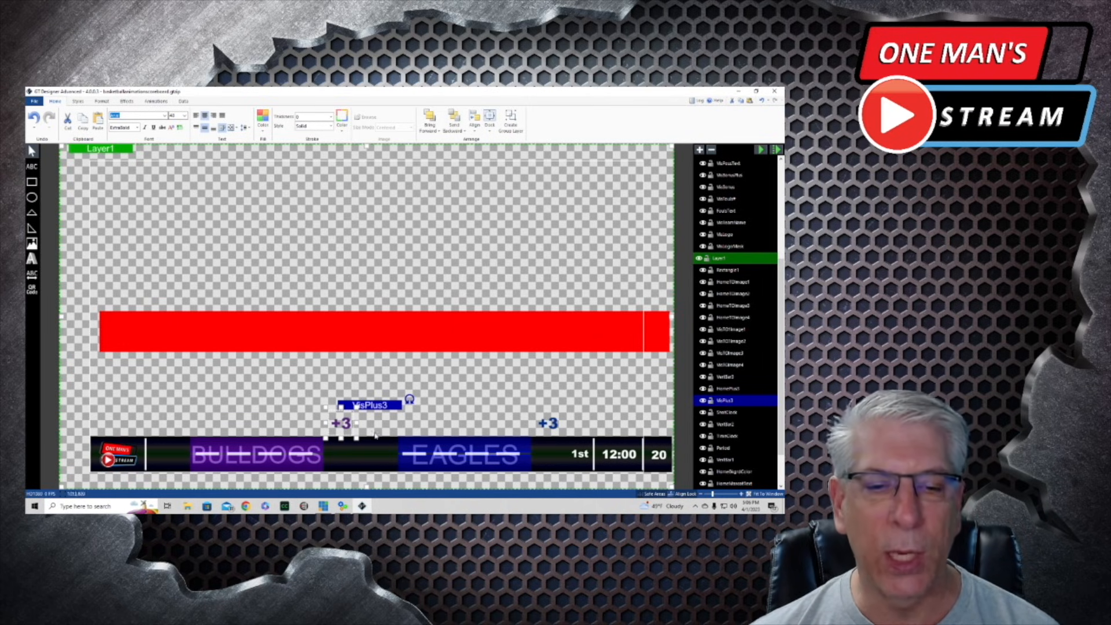
Turn on Layer2 and show only its VisLogo image, keeping the layer's other objects hidden
scroll(735, 324, "up", 5)
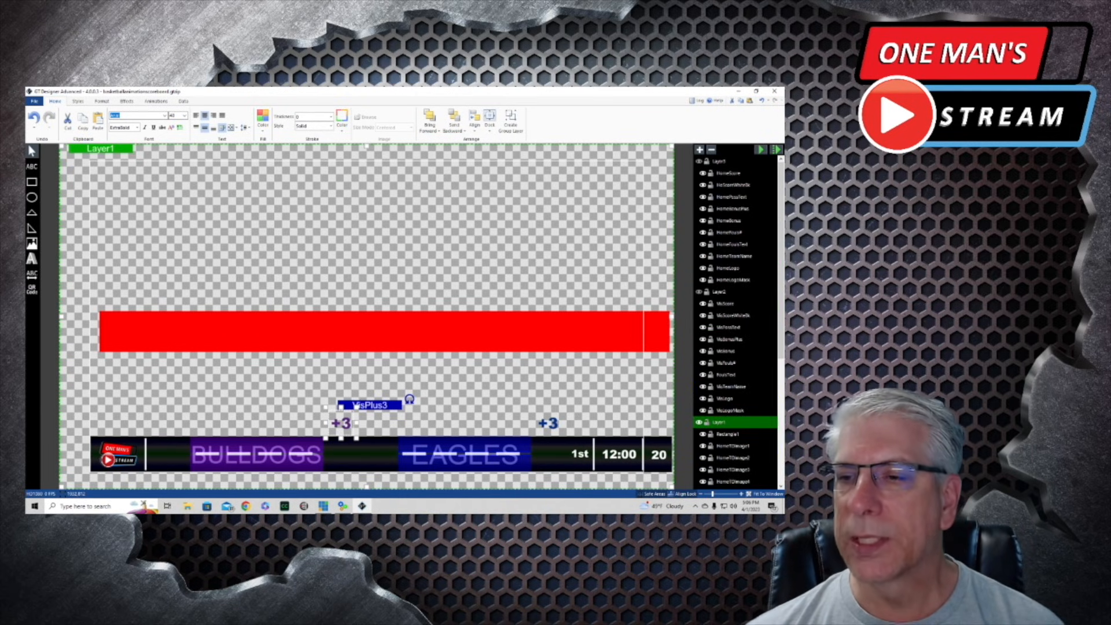
left_click(699, 292)
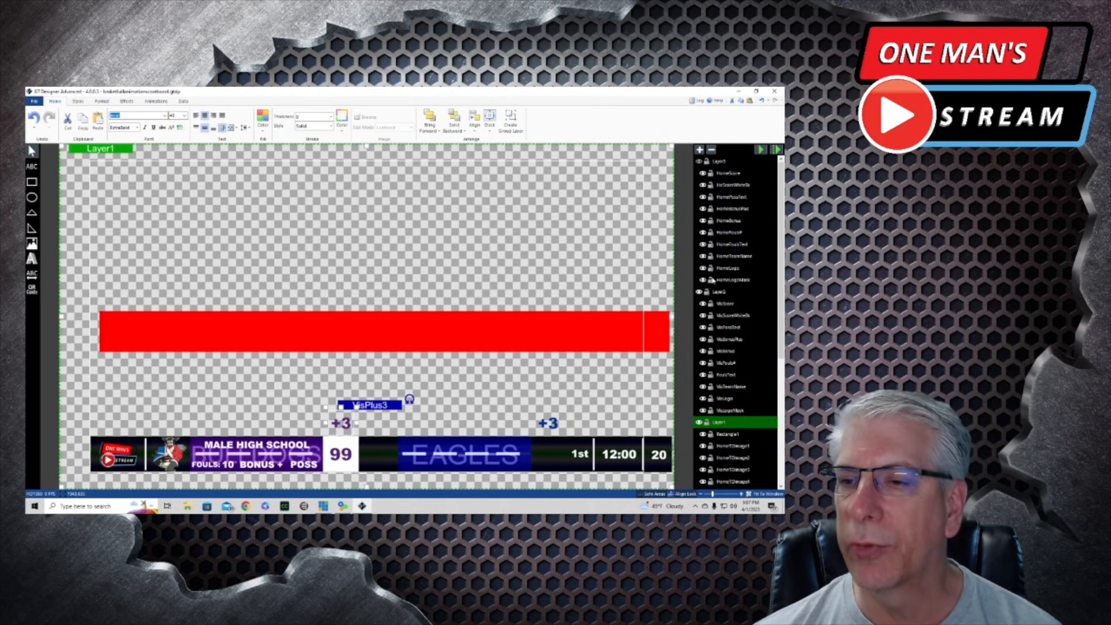
left_click(699, 292)
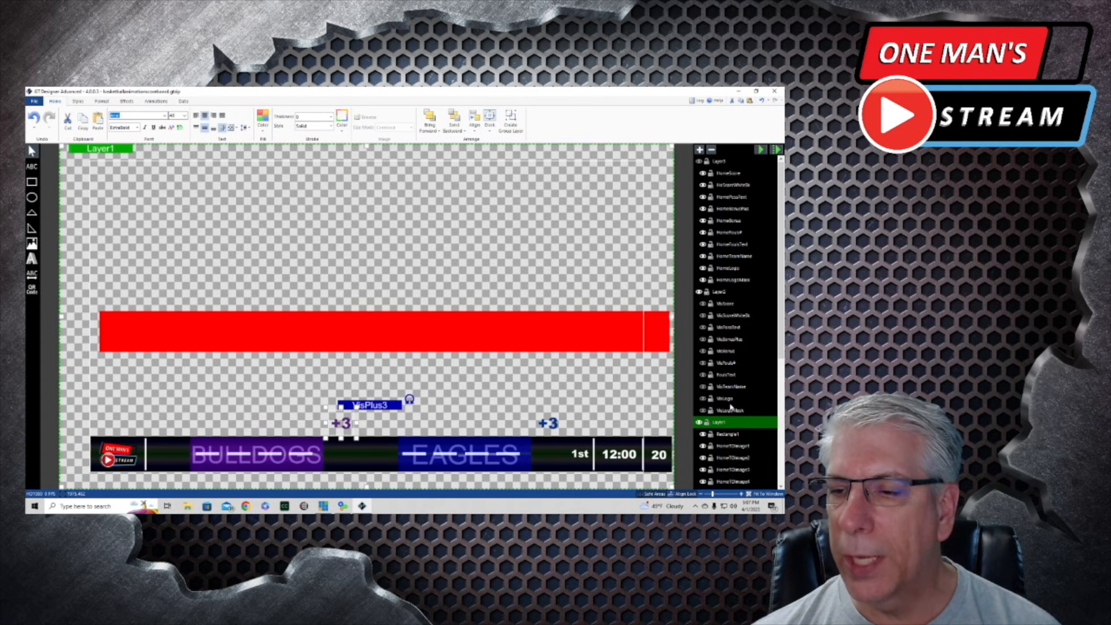
left_click(703, 399)
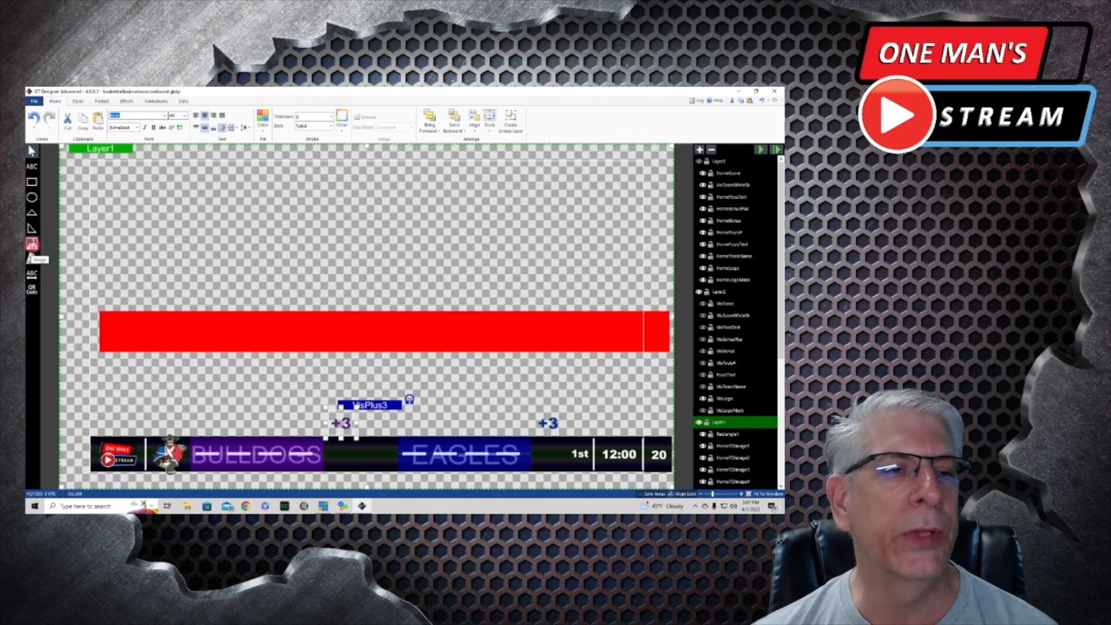
left_click(31, 245)
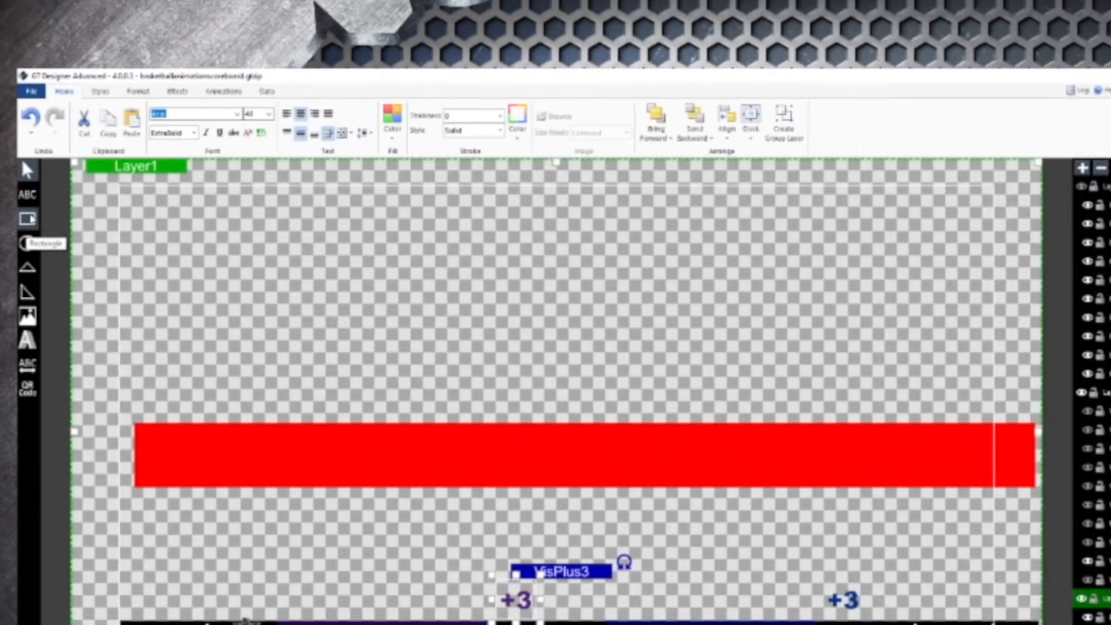
Draw a small rectangle in the empty area above the red bar, fill it white and lower its alpha to nearly transparent
left_click(29, 197)
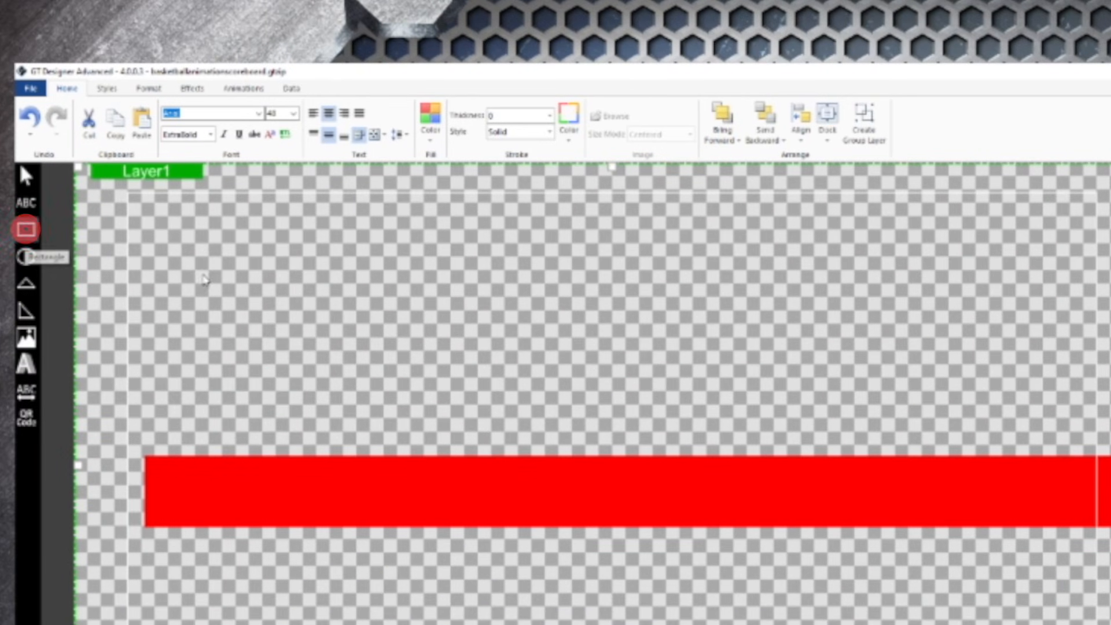
mouse_move(342, 269)
left_mouse_down()
mouse_move(397, 301)
mouse_move(407, 325)
left_mouse_up()
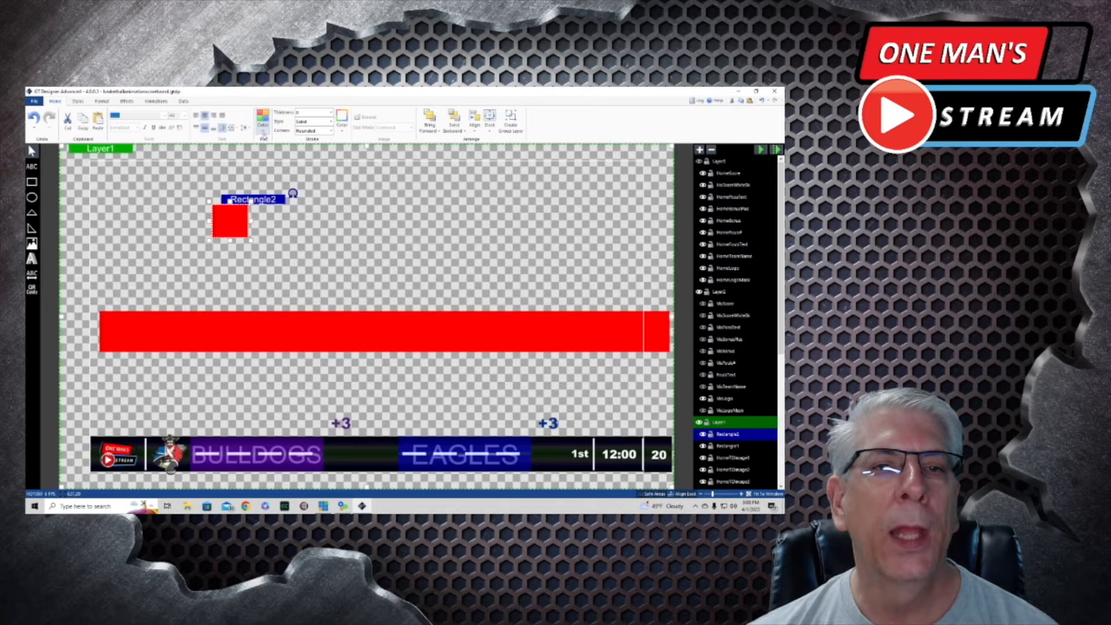
left_click(263, 132)
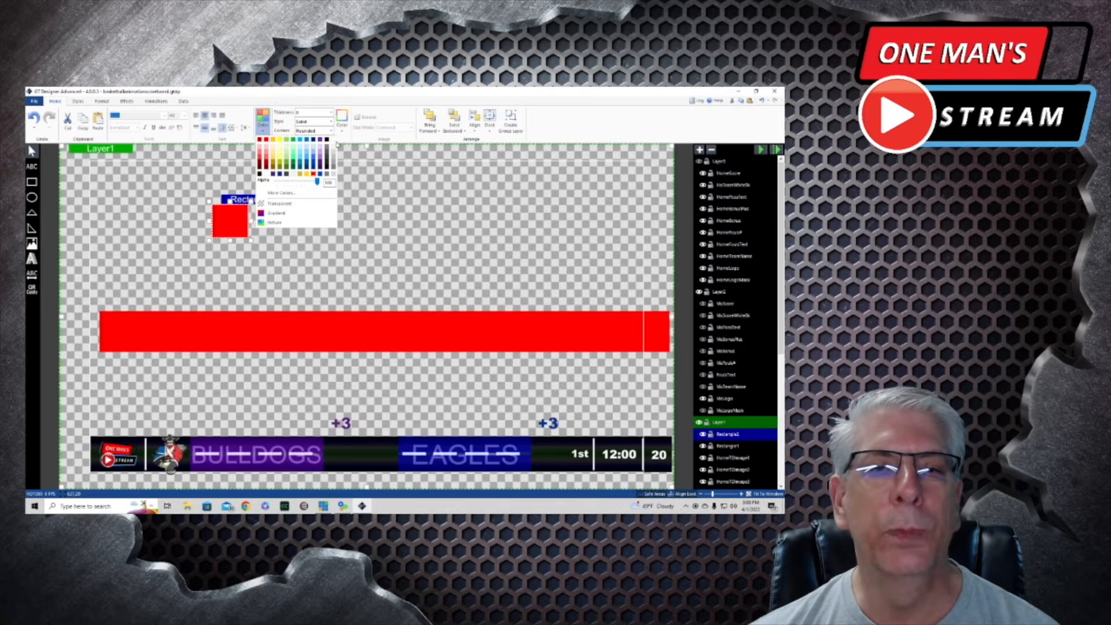
left_click(333, 148)
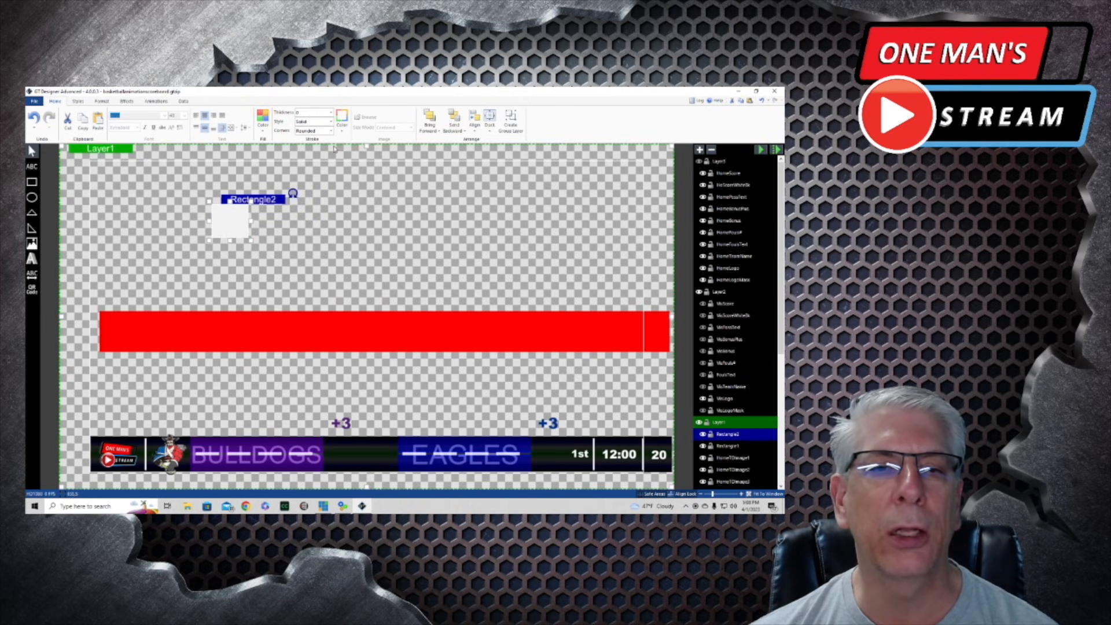
left_click(263, 128)
left_click_drag(314, 183, 279, 184)
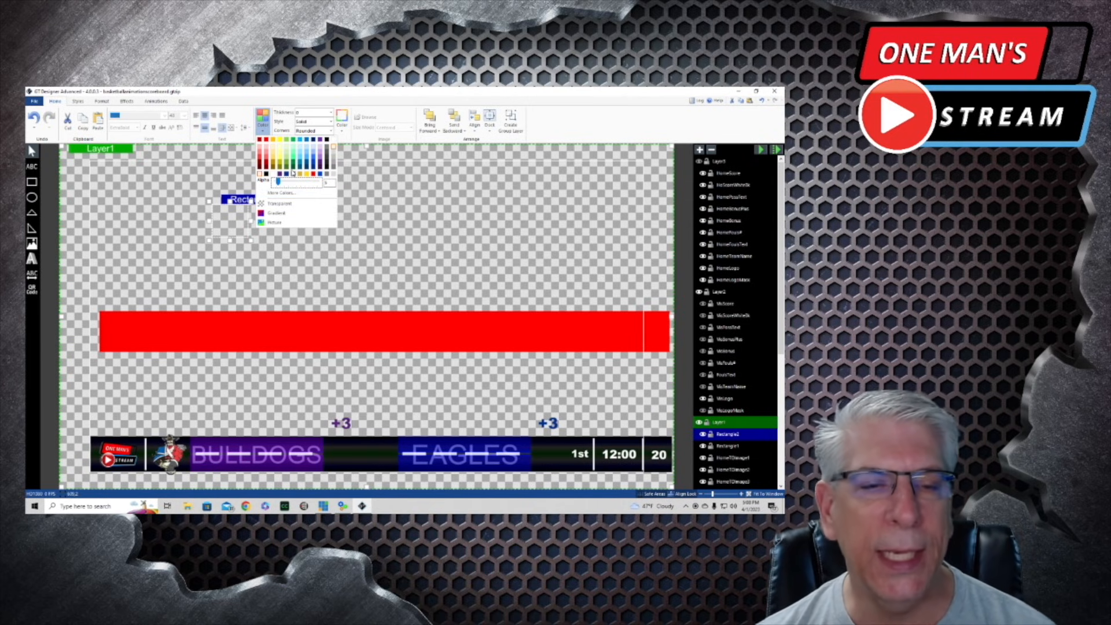
Position the nearly transparent rectangle over the visitor team logo, nudging it into alignment with the scoreboard bar
left_click(243, 215)
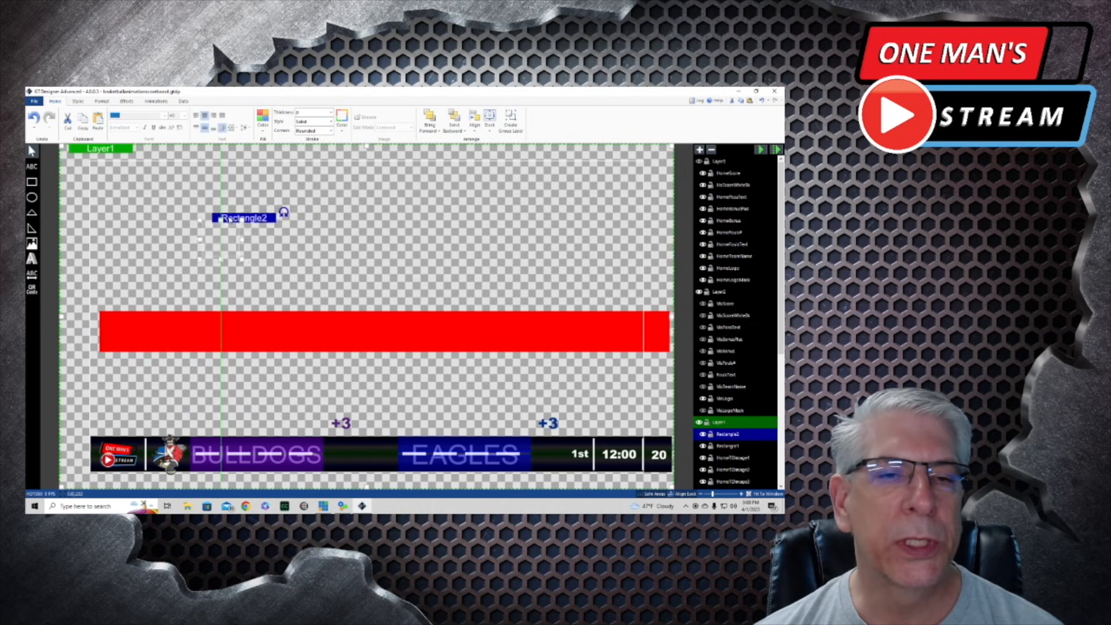
left_click_drag(242, 215, 174, 430)
key("Down")
key("Down")
key("Down")
key("Down")
key("Right")
key("Right")
key("Right")
key("Right")
key("Right")
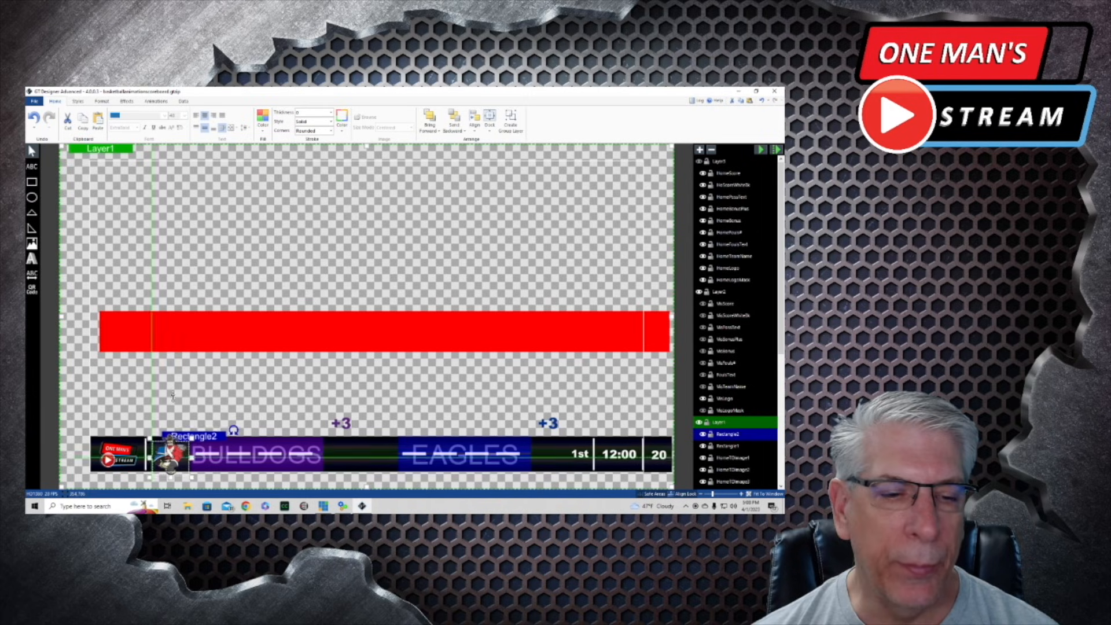
key("Left")
key("Left")
key("Left")
key("Up")
key("Up")
key("Up")
key("Up")
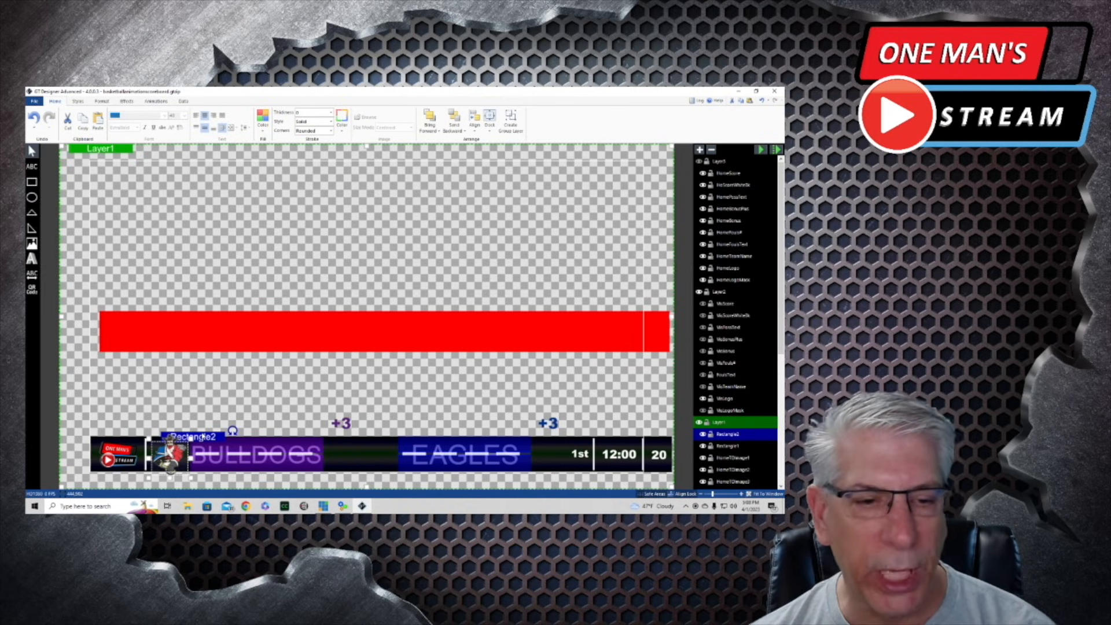
key("Up")
key("Up")
key("Up")
key("Up")
key("Up")
key("Up")
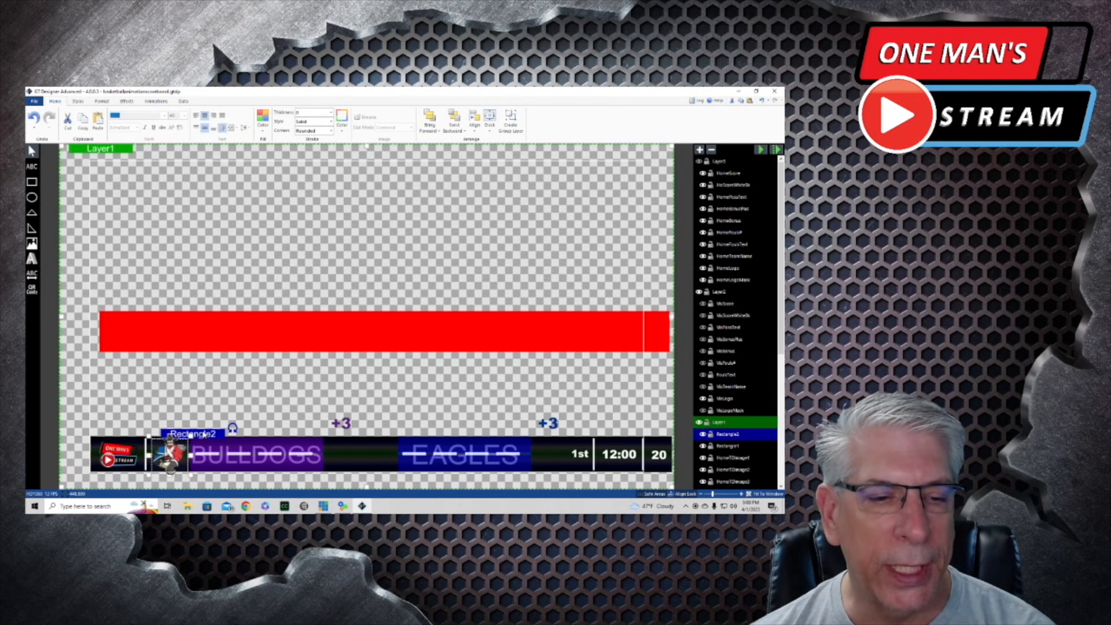
key("Up")
key("Up")
key("Up")
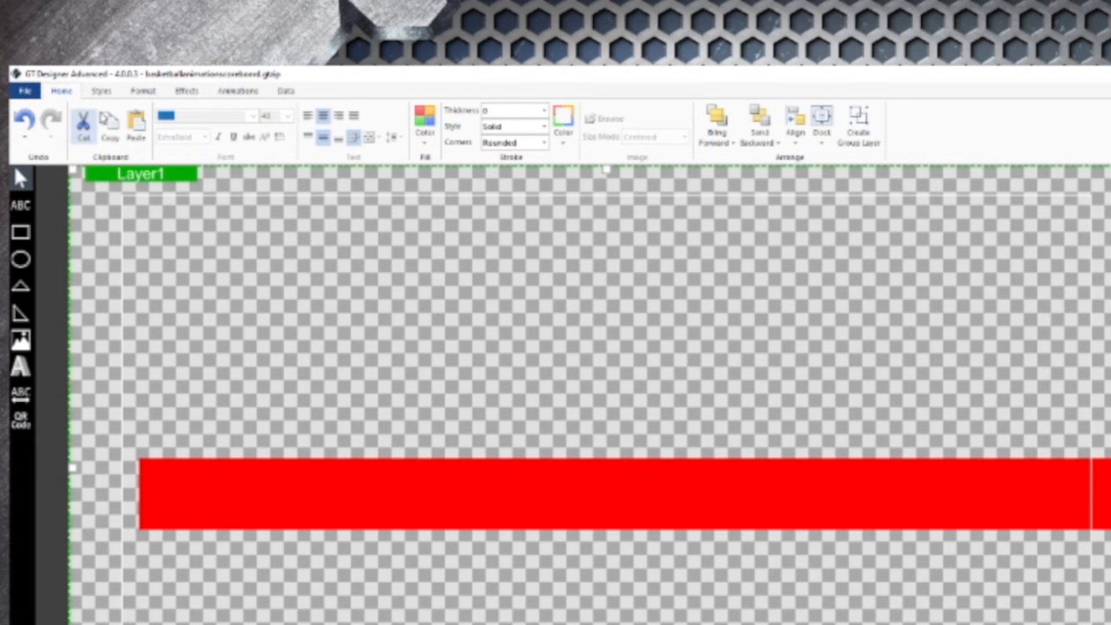
Examine the mask assigned to the VisLogo image and the other objects available as masks
left_click(191, 90)
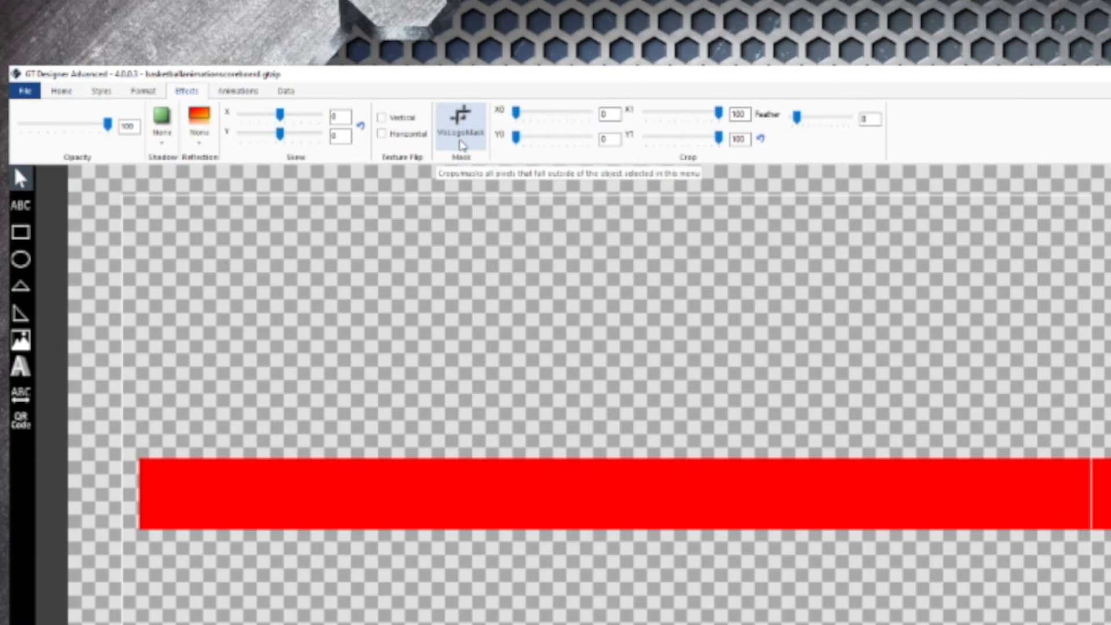
left_click(461, 138)
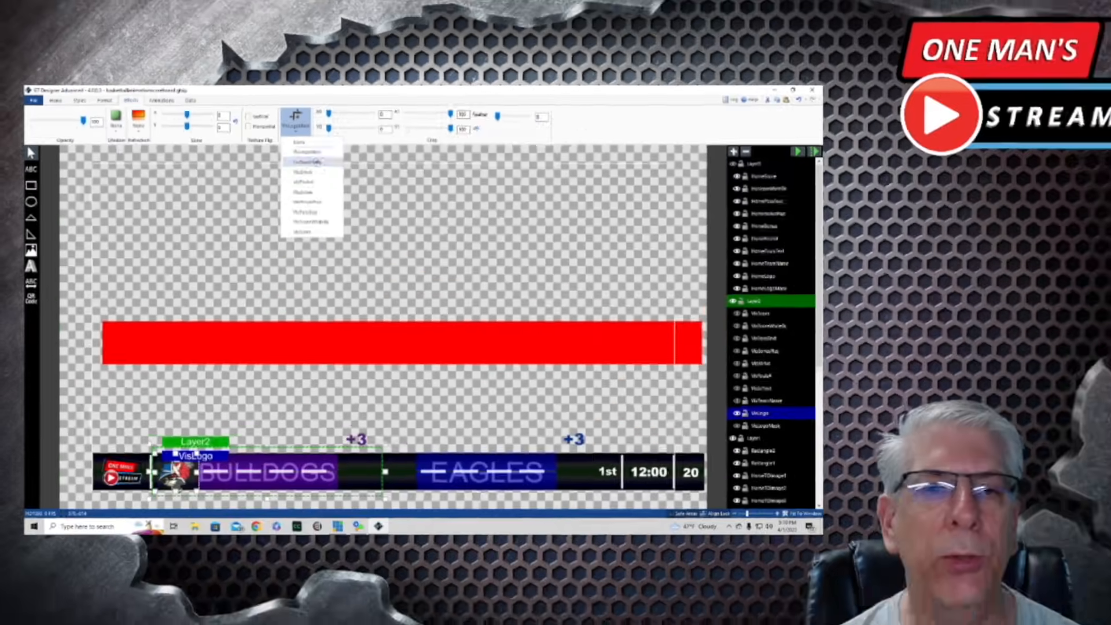
left_click(719, 421)
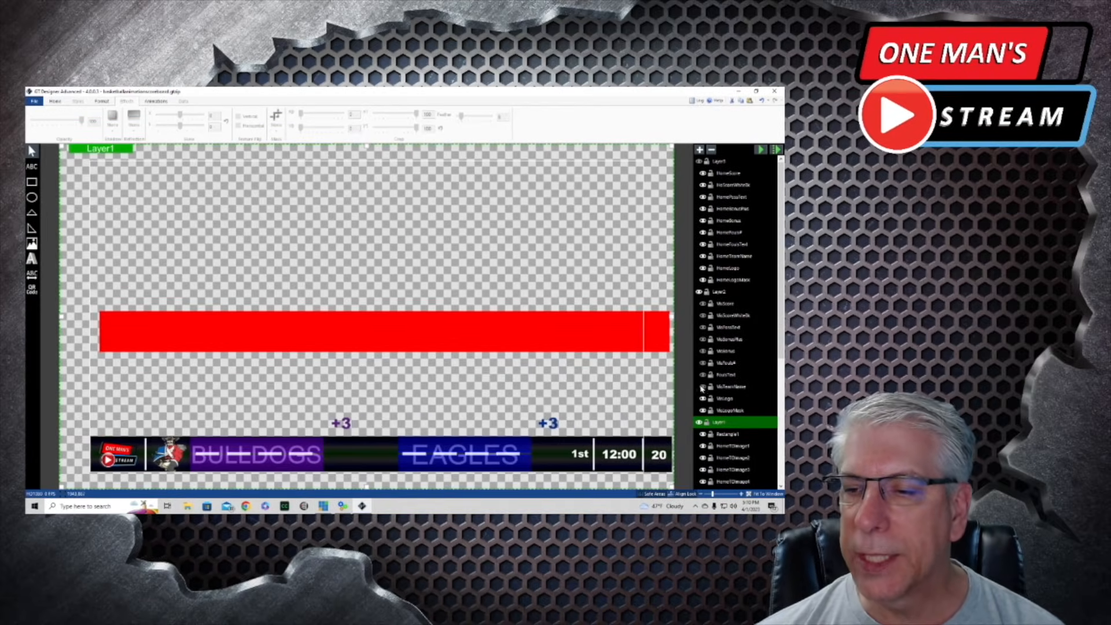
Show the VisTeamName text in Layer2
left_click(702, 387)
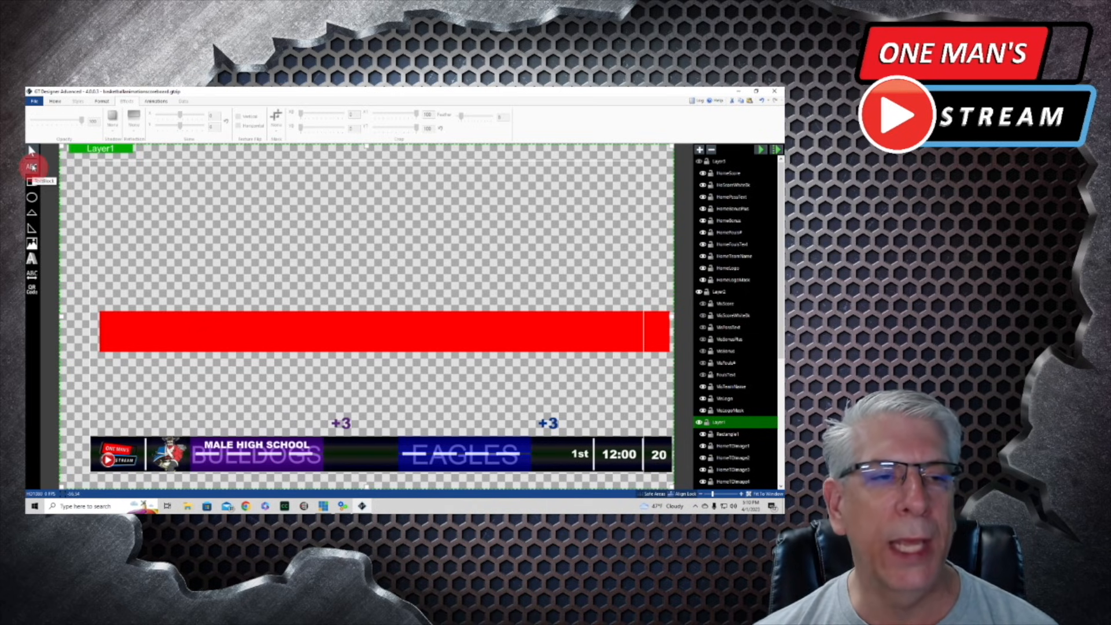
Draw a text block on the red bar, set its auto-sizing to Shrink and center its text horizontally and vertically
left_click(32, 168)
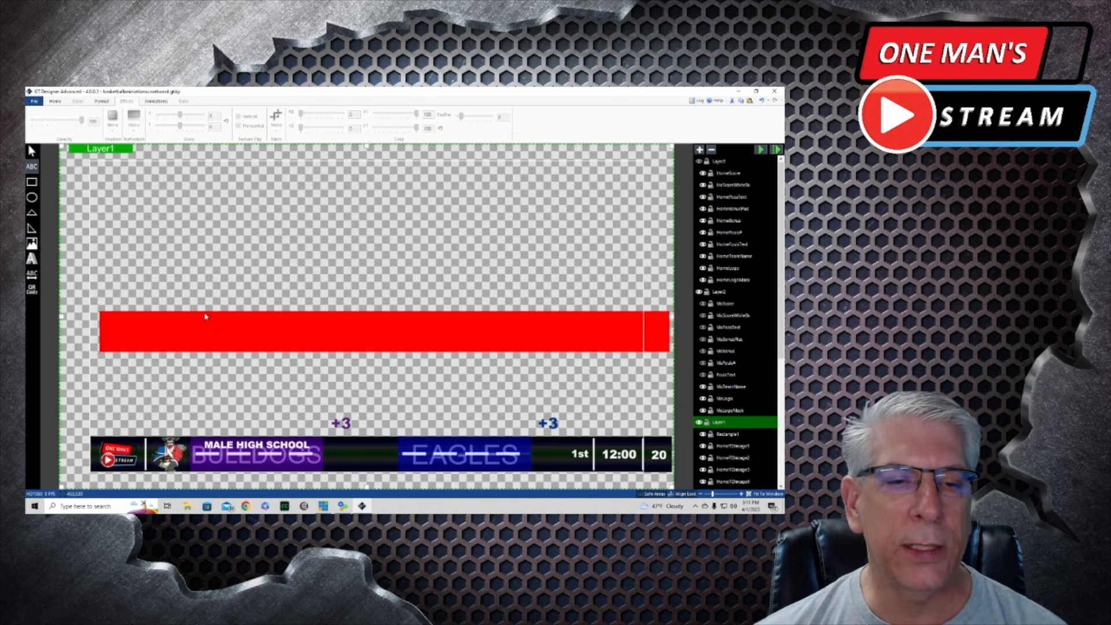
left_click_drag(205, 317, 327, 327)
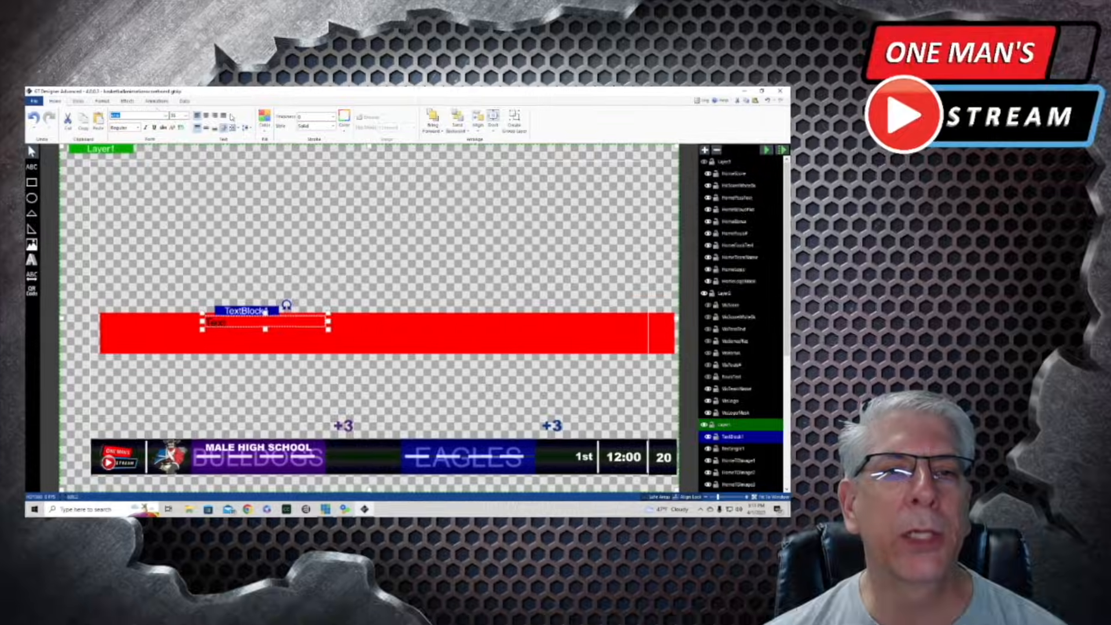
left_click(234, 128)
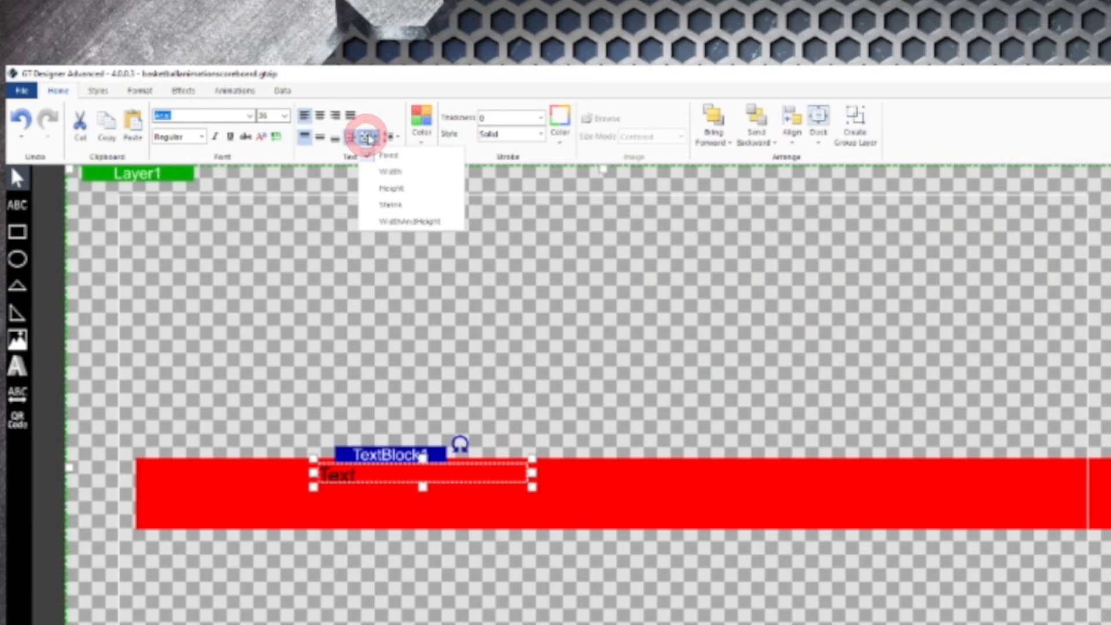
left_click(391, 202)
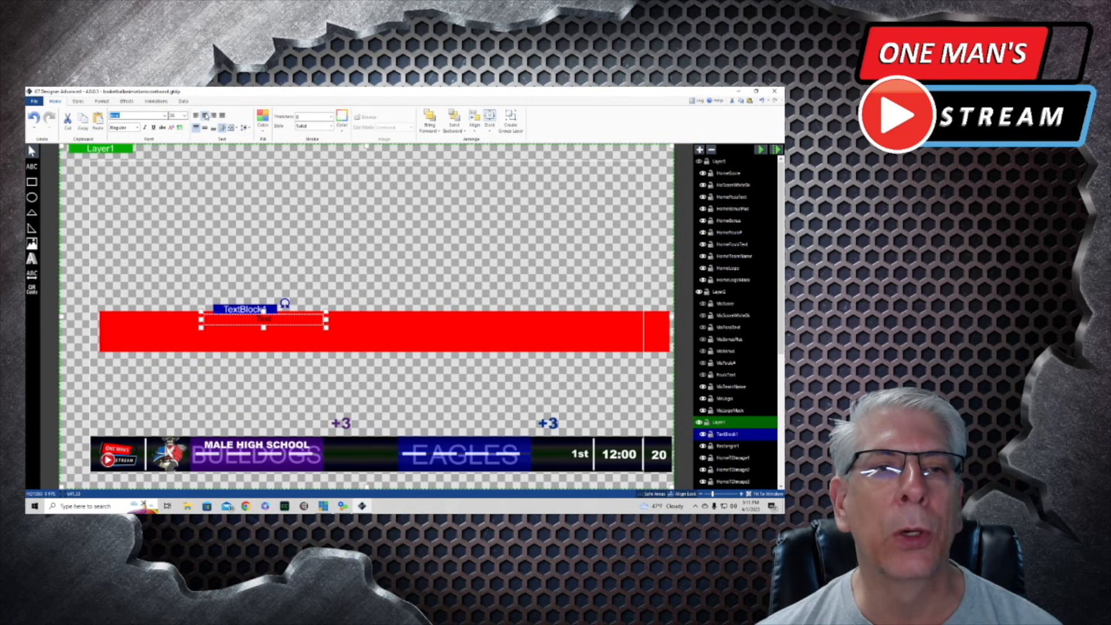
left_click(206, 128)
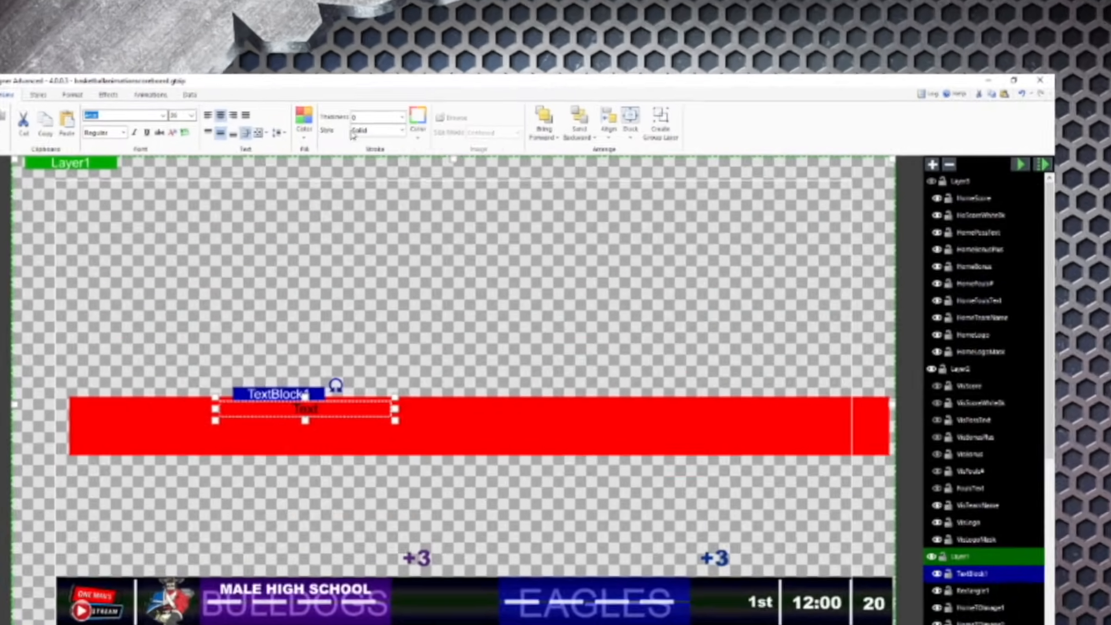
Color the new text block's text white and replace its placeholder with MALE HIGH SCHOOL
left_click(303, 123)
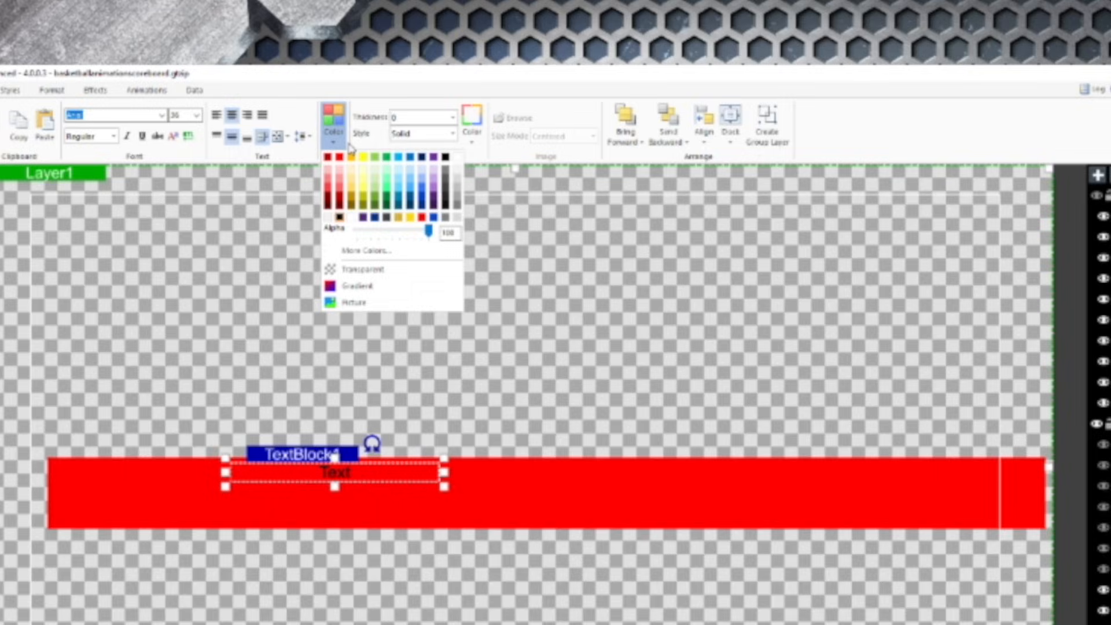
left_click(458, 157)
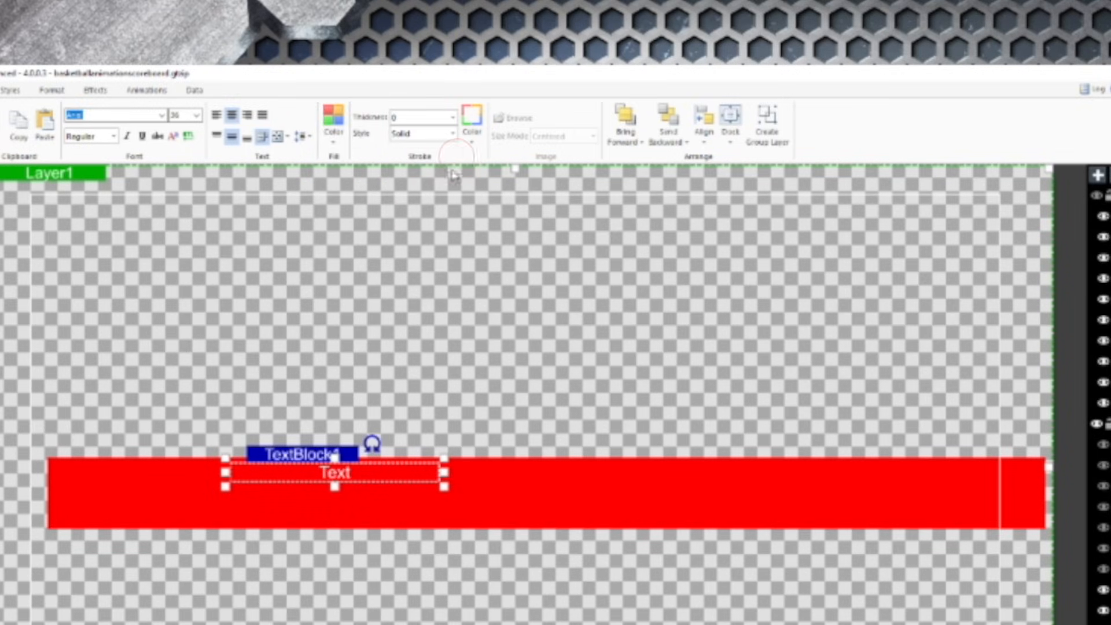
double_click(350, 475)
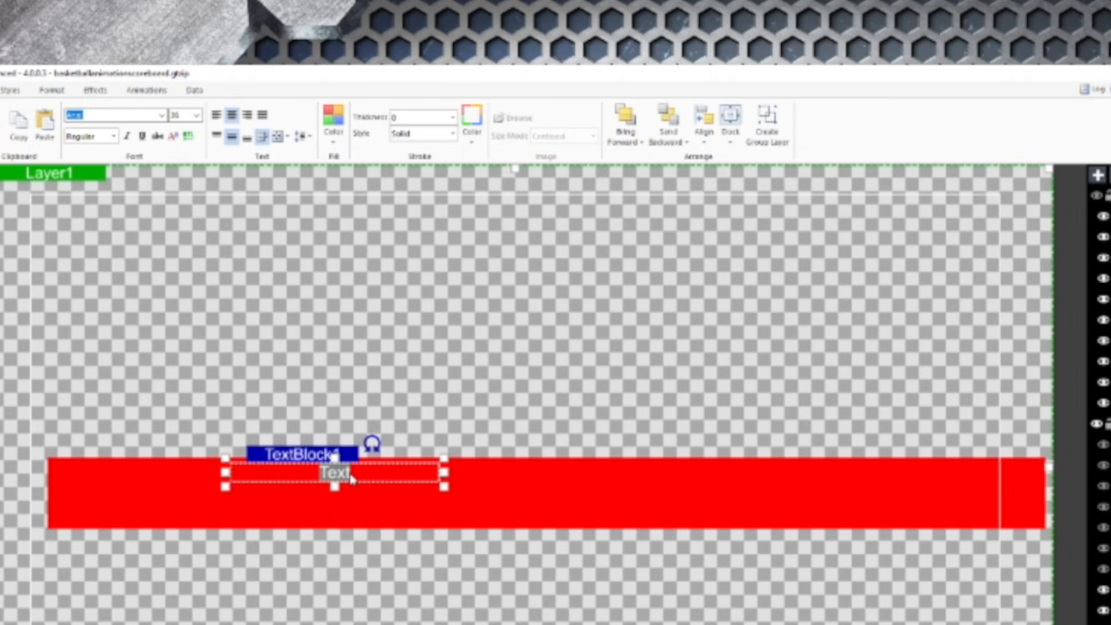
type("MALE HIGH SCHOOL")
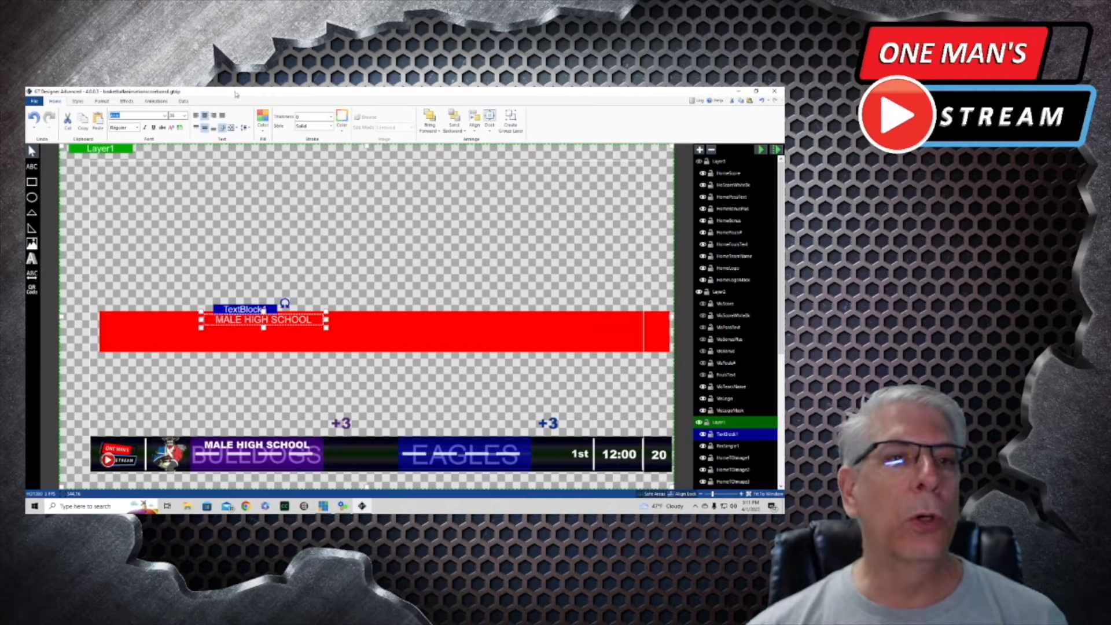
Change the font weight of the new MALE HIGH SCHOOL text block
left_click(129, 132)
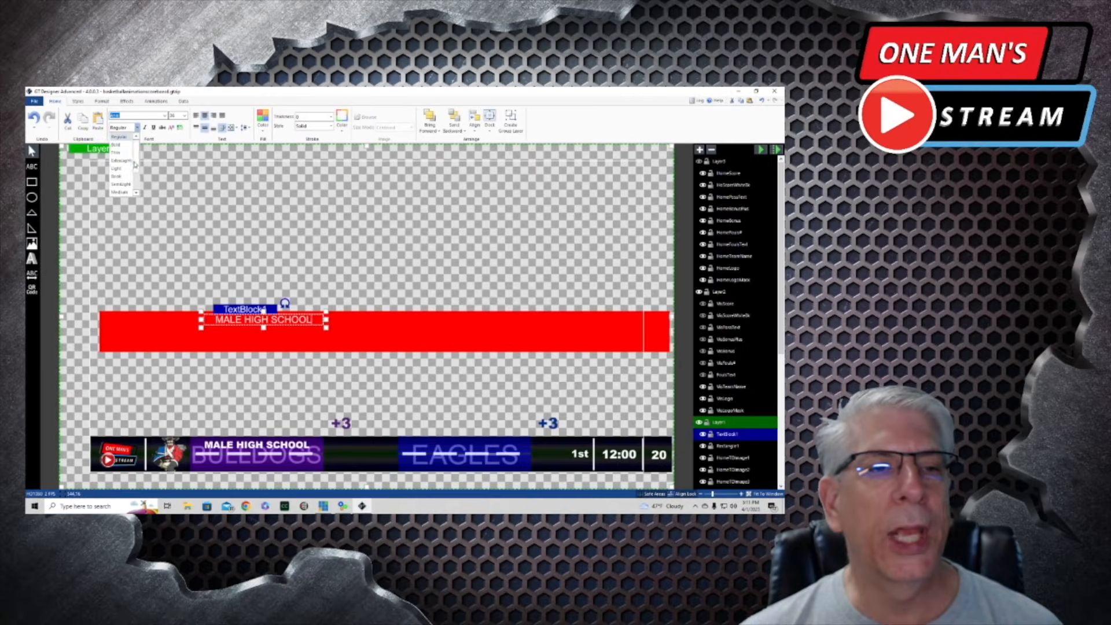
scroll(134, 172, "down", 2)
left_click(125, 171)
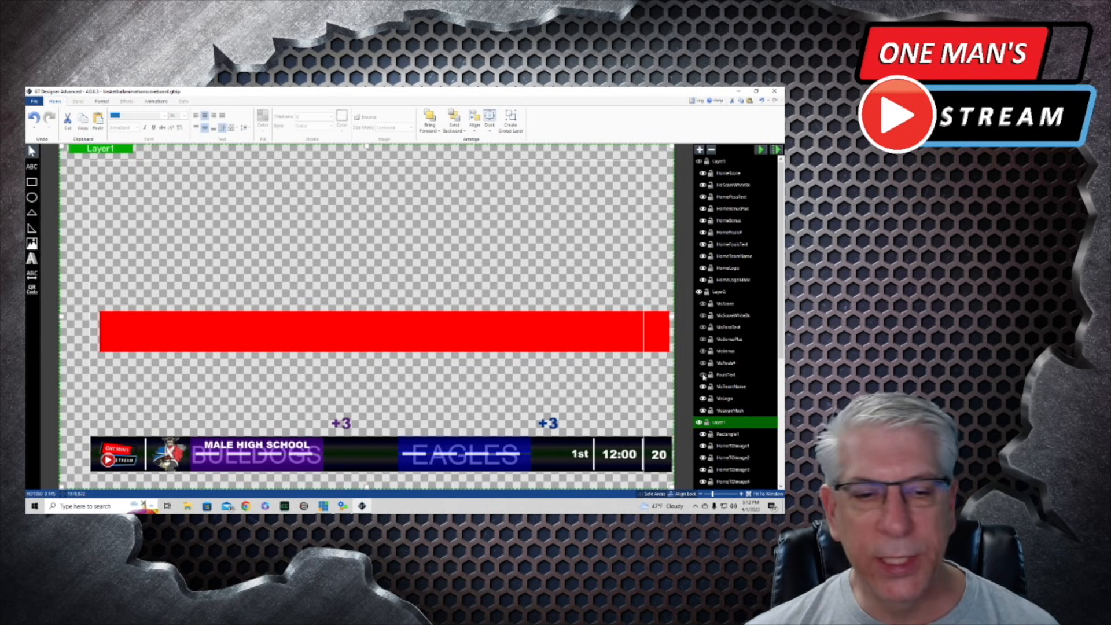
Show the FoulsText label in Layer2 and check its auto-sizing option
left_click(703, 376)
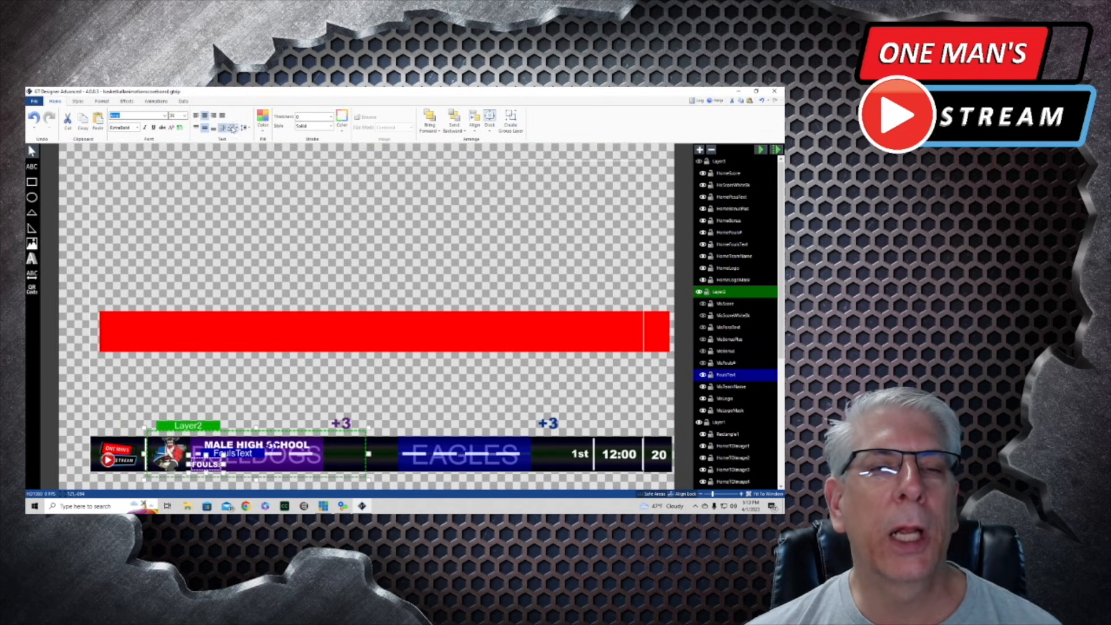
left_click(234, 128)
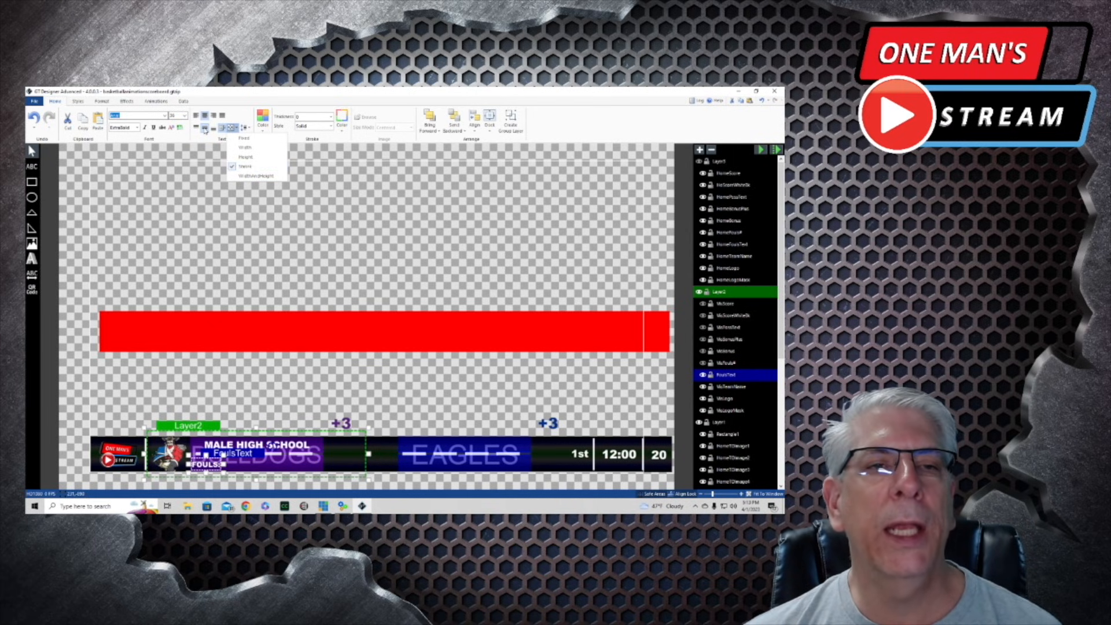
left_click(202, 469)
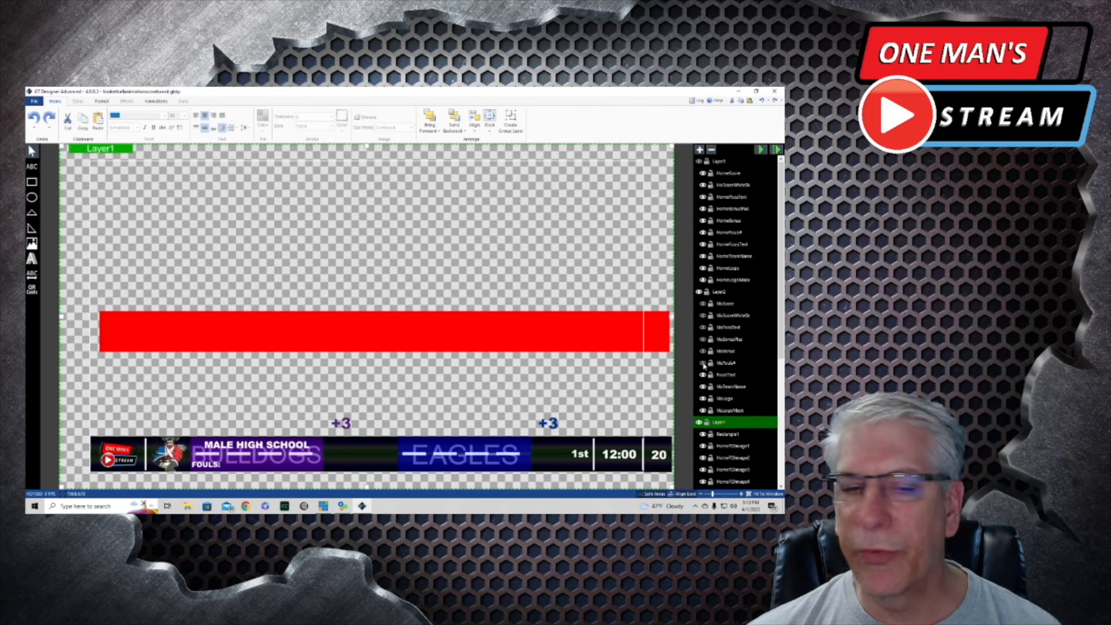
Show the visitor foul count, BONUS, bonus plus and POSS texts beside the FOULS label
left_click(703, 363)
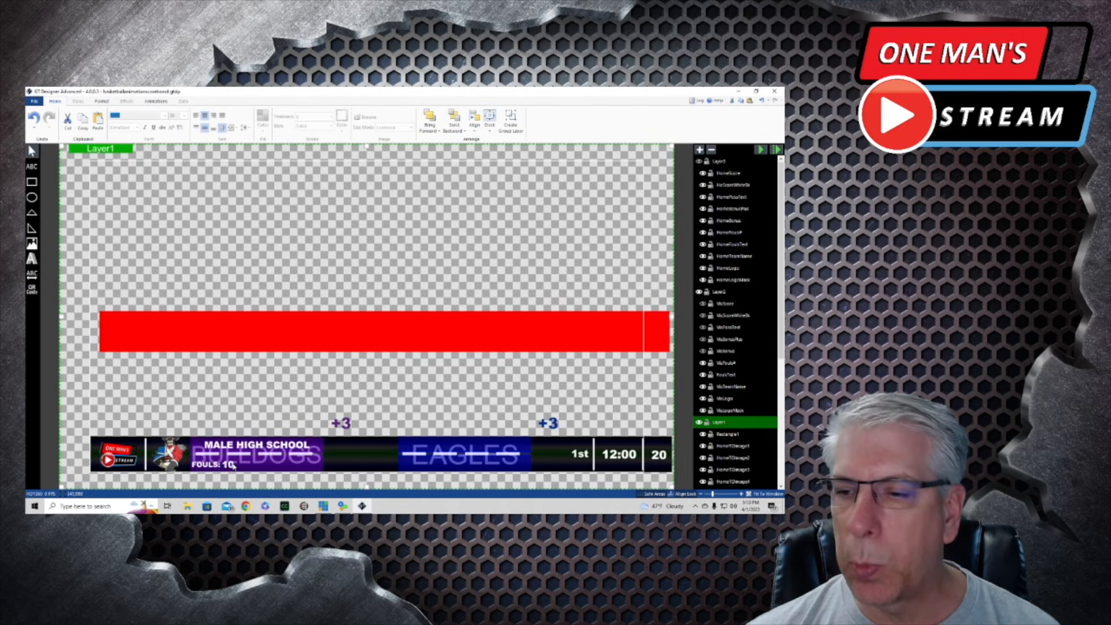
left_click(703, 350)
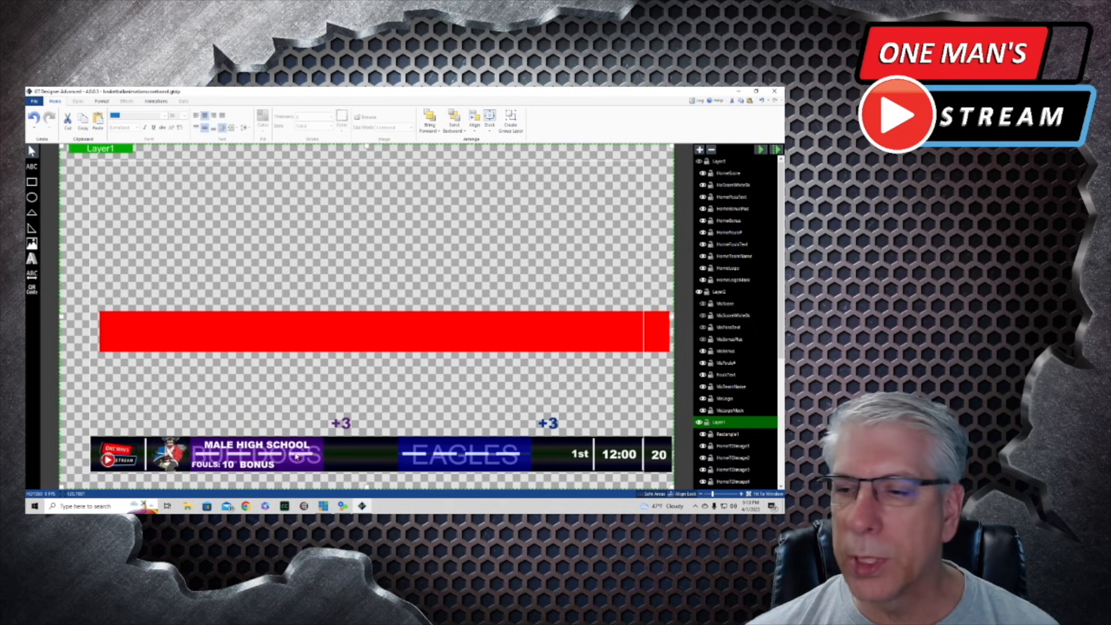
left_click(728, 340)
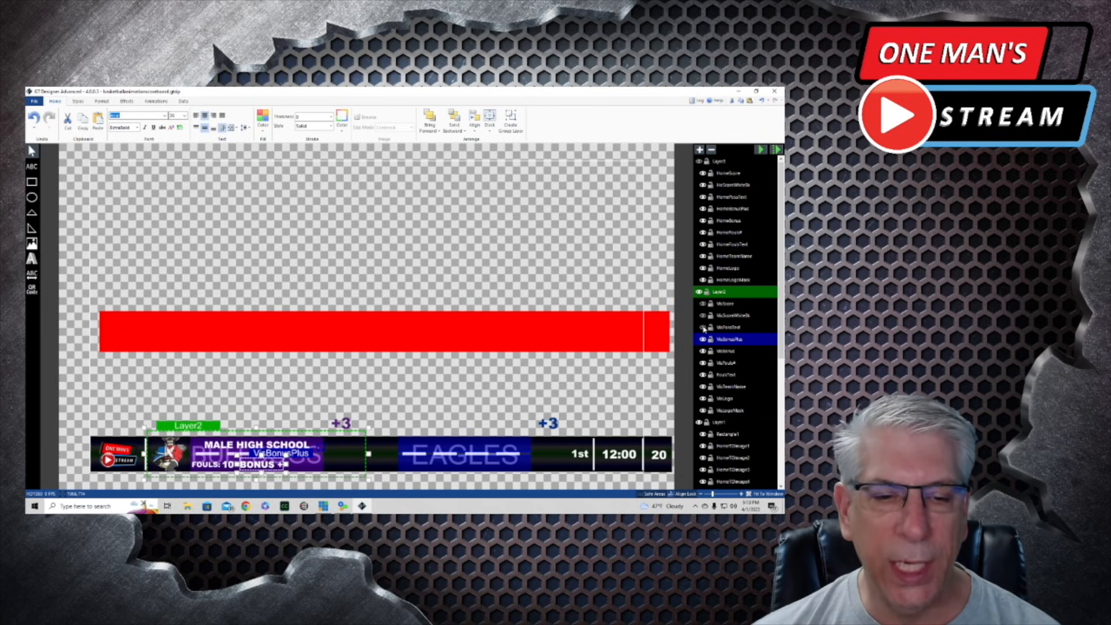
left_click(703, 327)
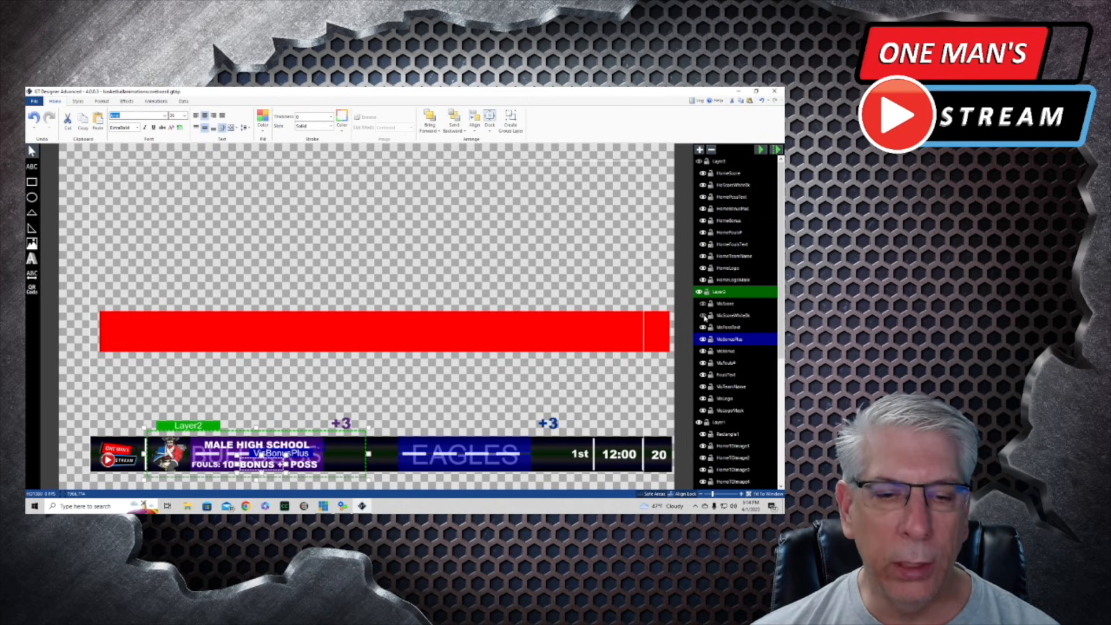
Show the visitor score's white background and the VisScore text, and select VisScore
left_click(703, 316)
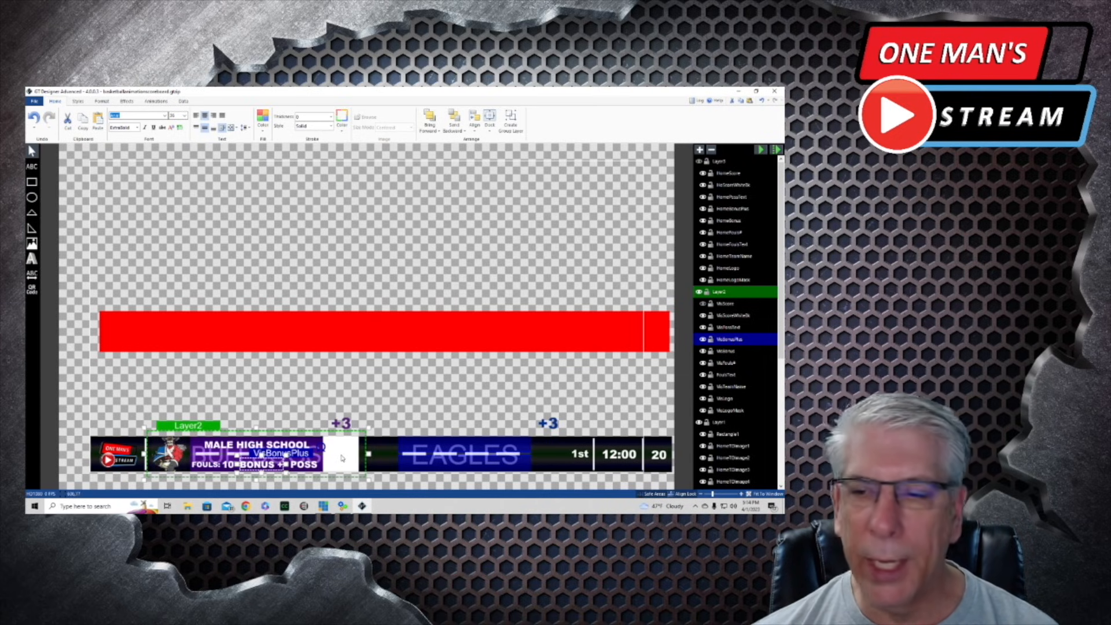
left_click(703, 305)
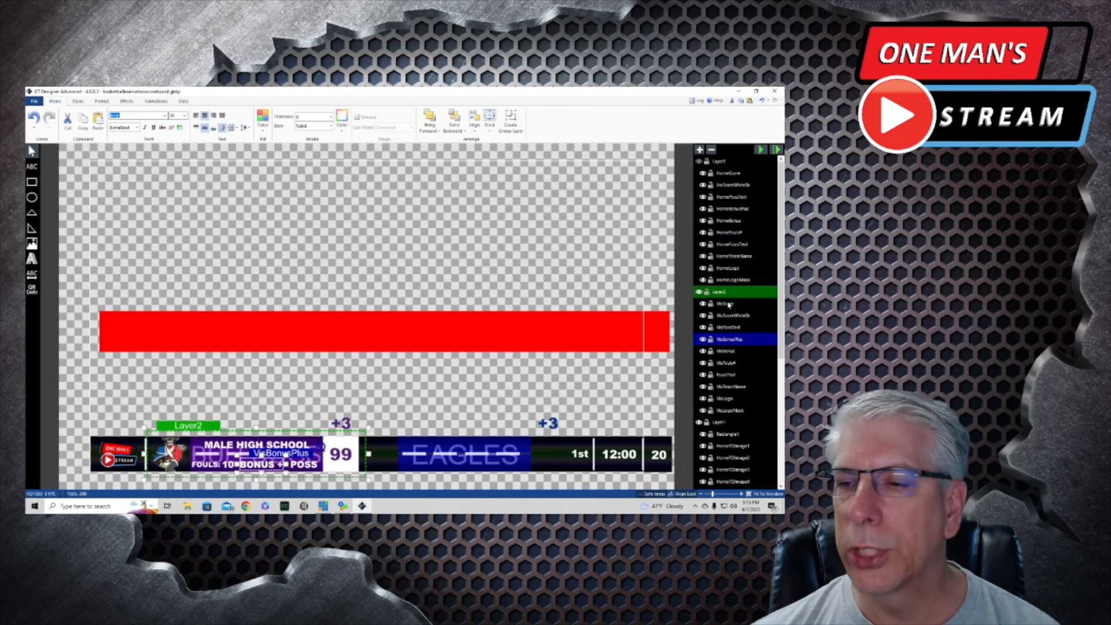
left_click(728, 305)
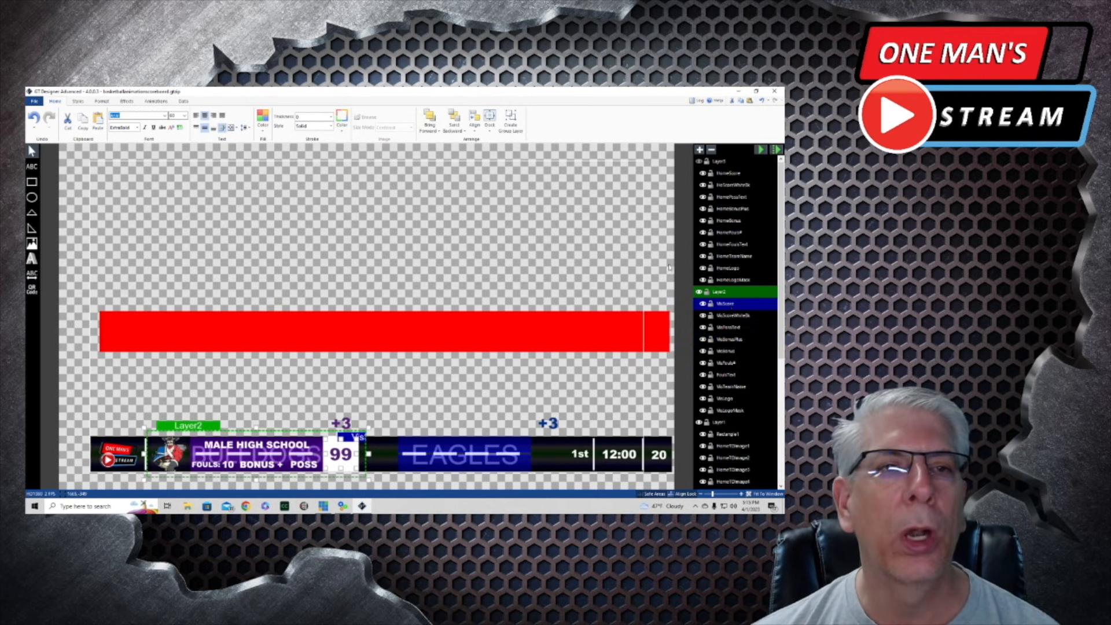
Show the data options of the selected VisScore text, and leave the text by selecting Layer1
left_click(184, 102)
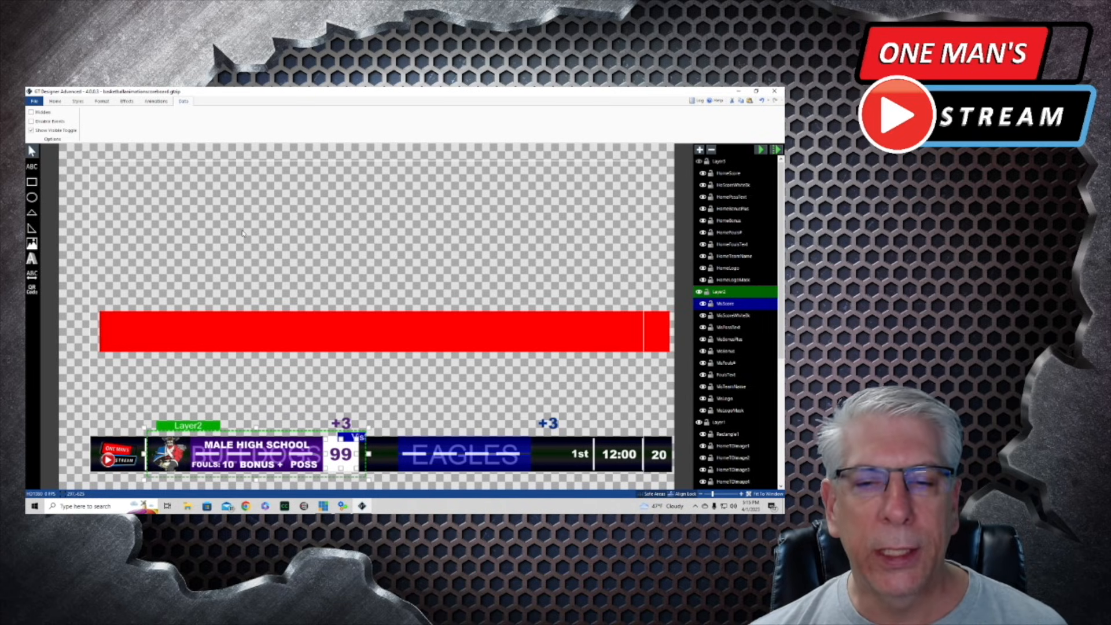
left_click(271, 211)
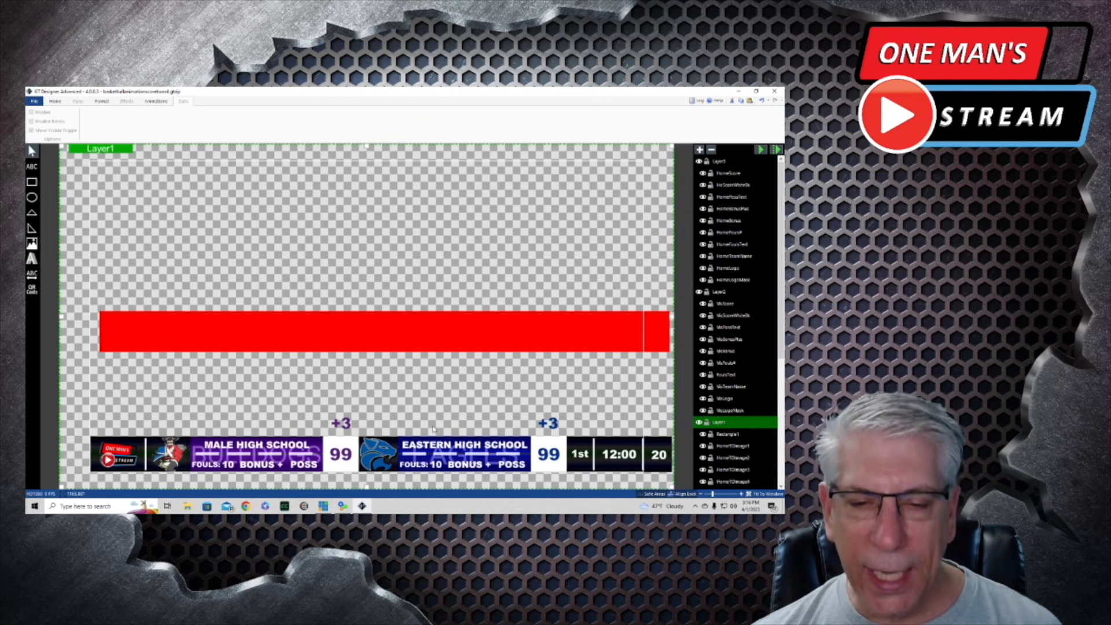
left_click(373, 407)
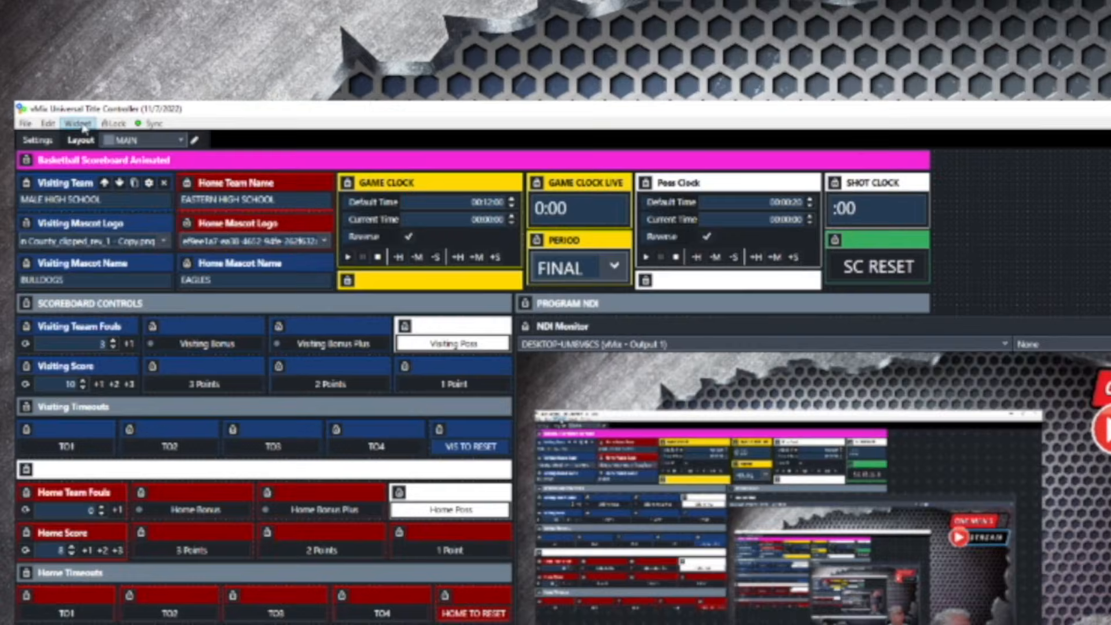
Switch to vMix Universal Title Controller, show the available widget types and add a new Text Field widget
left_click(81, 125)
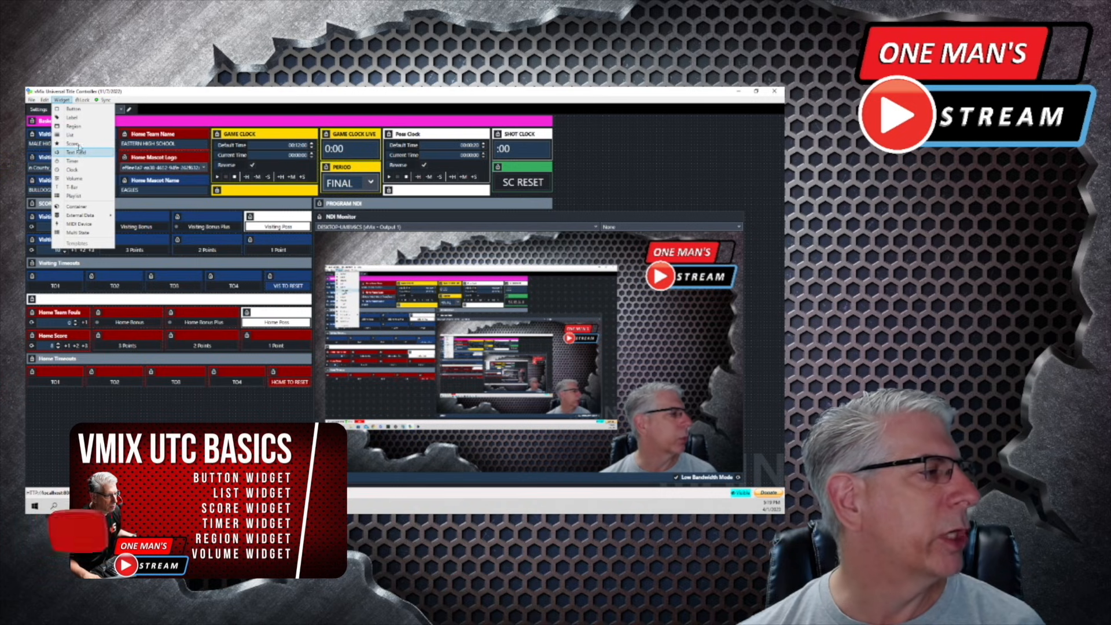
left_click(187, 98)
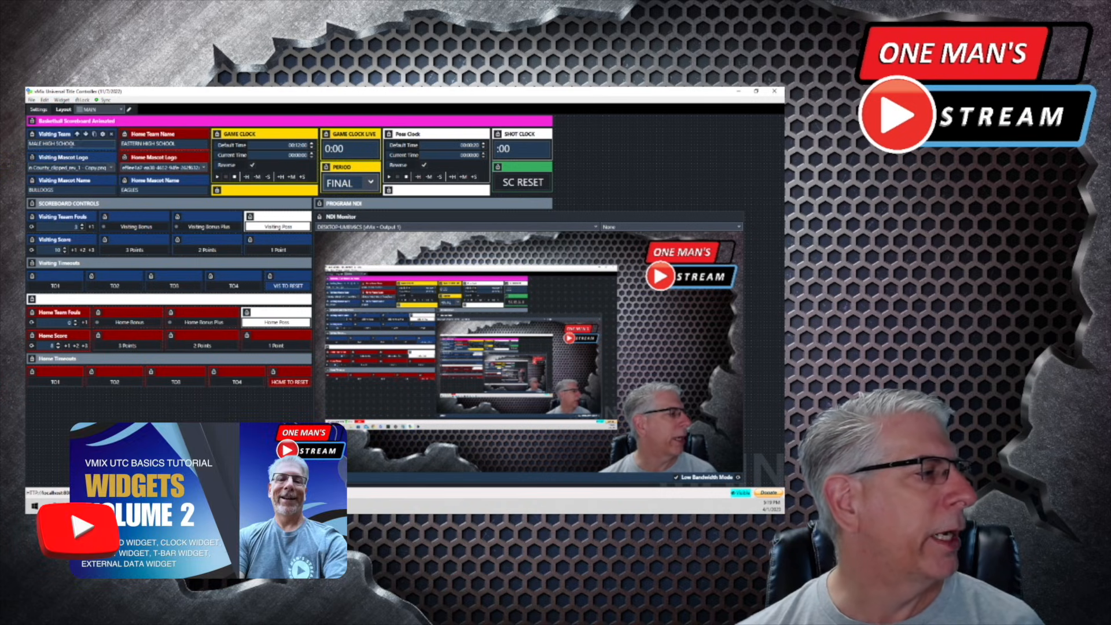
left_click(84, 144)
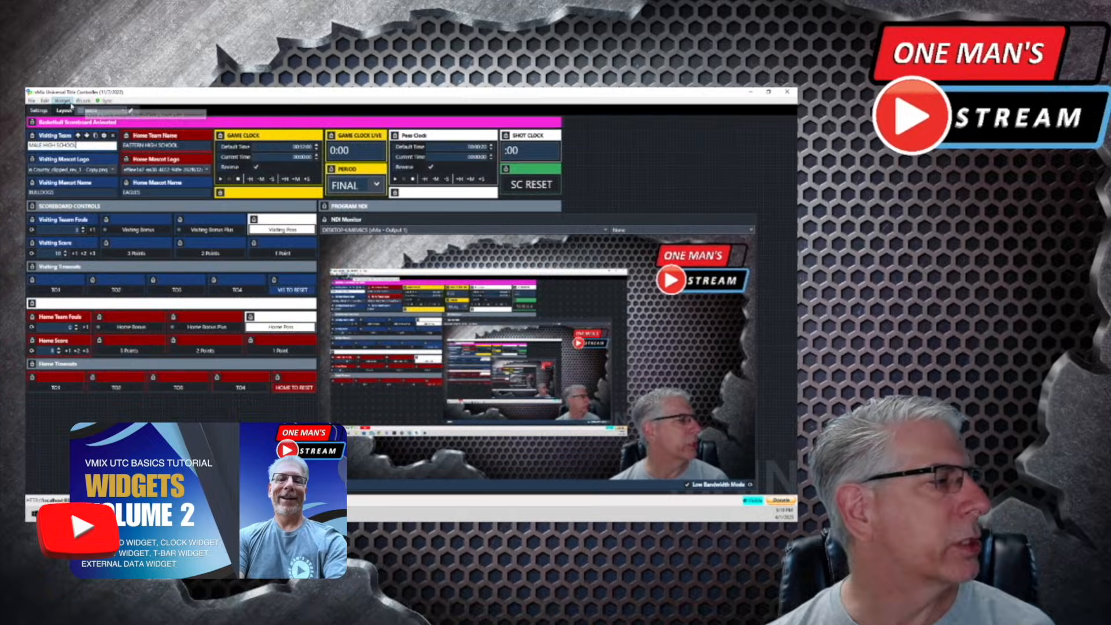
left_click(66, 102)
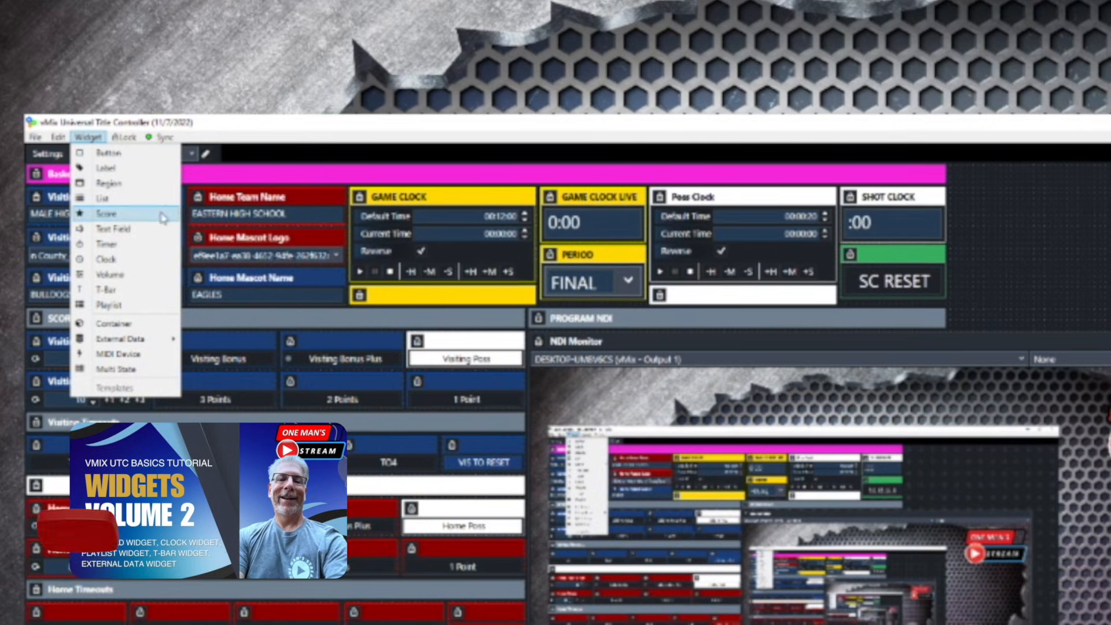
left_click(114, 229)
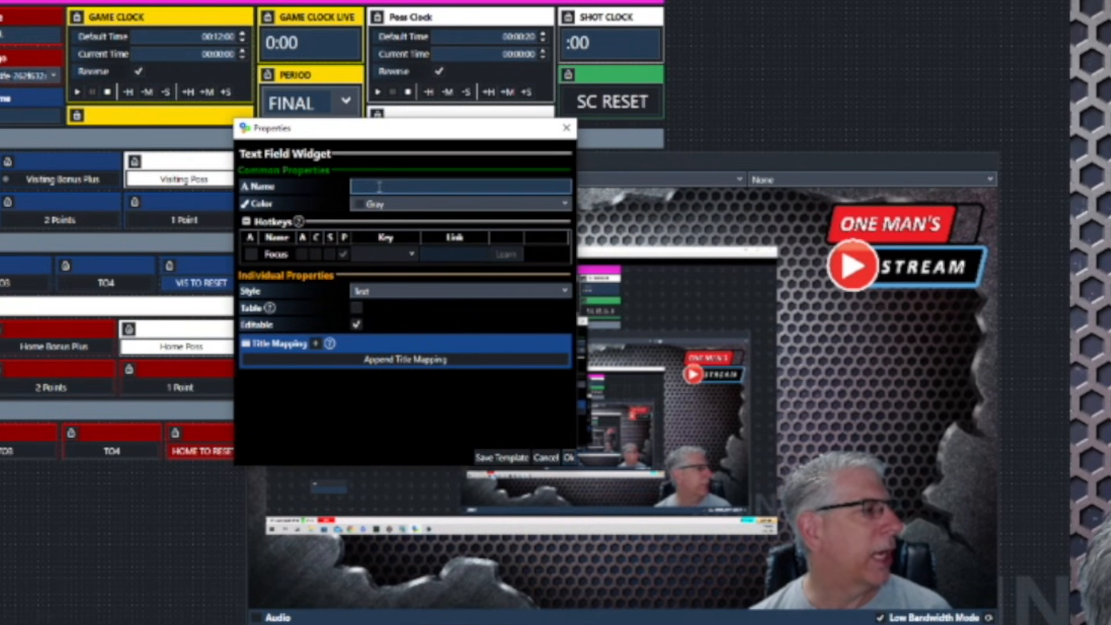
left_click(384, 206)
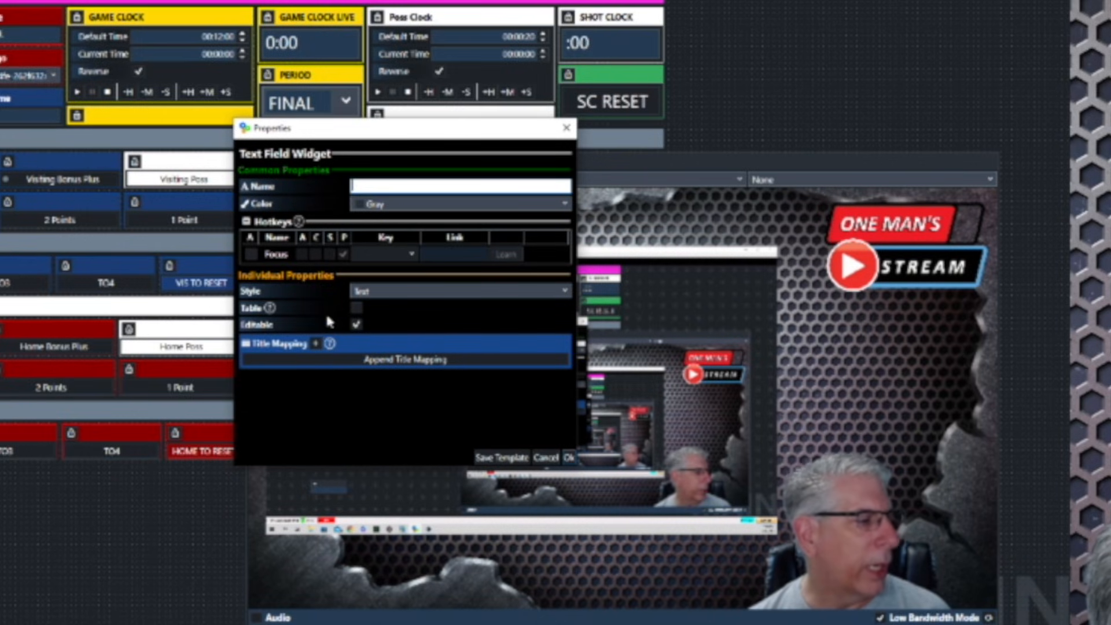
Map the text field widget to VisTeamName.Text of the basketballanimationscoreboard.gtzip input and accept its properties
left_click(317, 345)
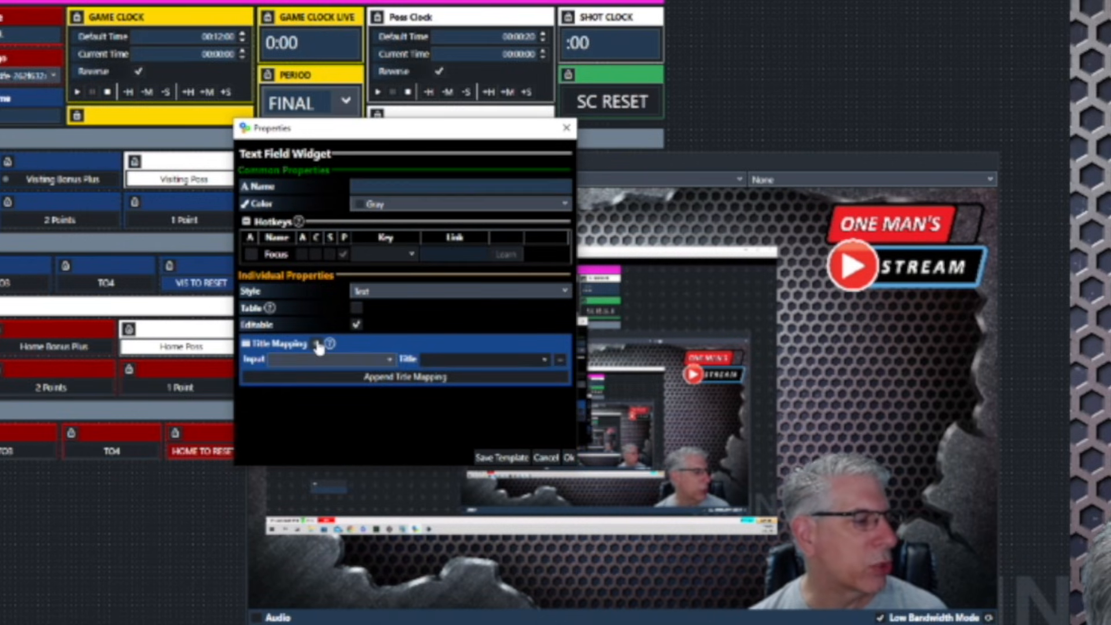
left_click(389, 360)
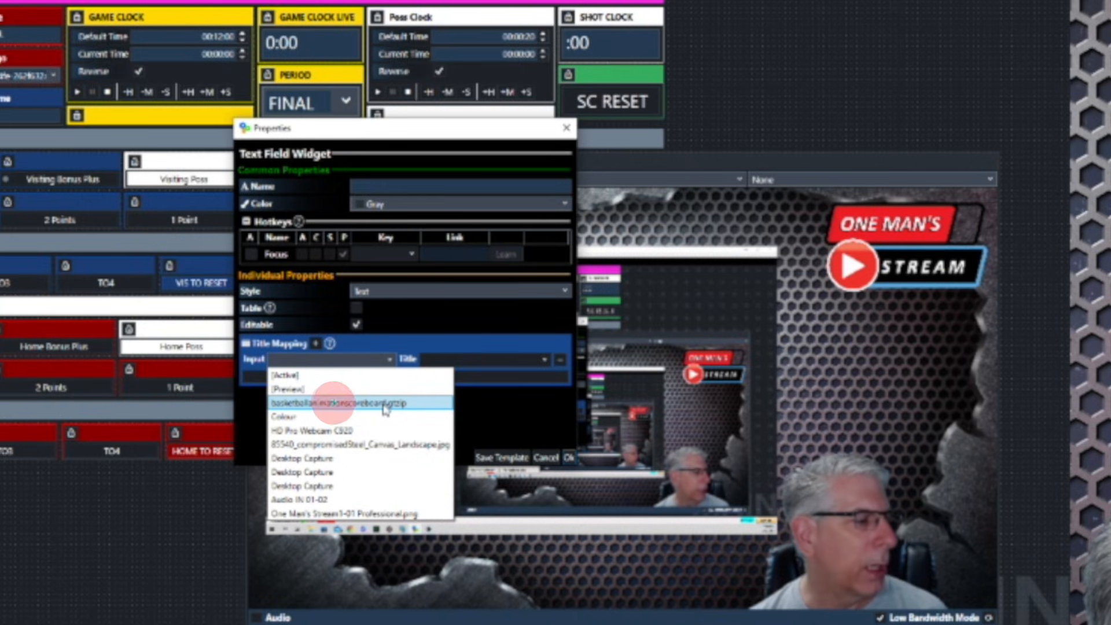
left_click(385, 404)
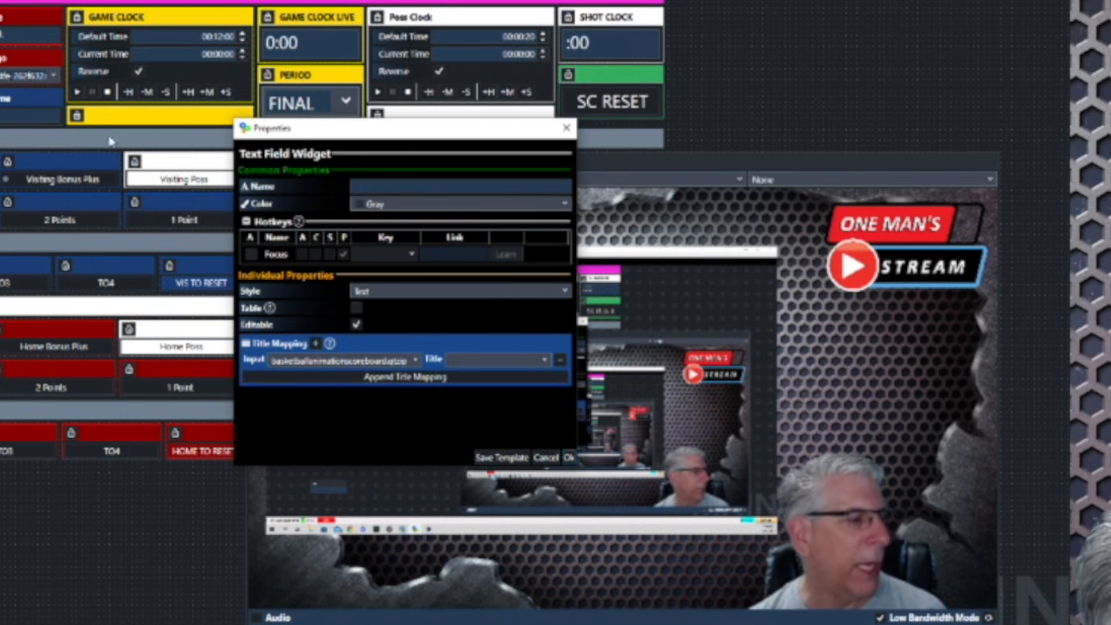
left_click(545, 361)
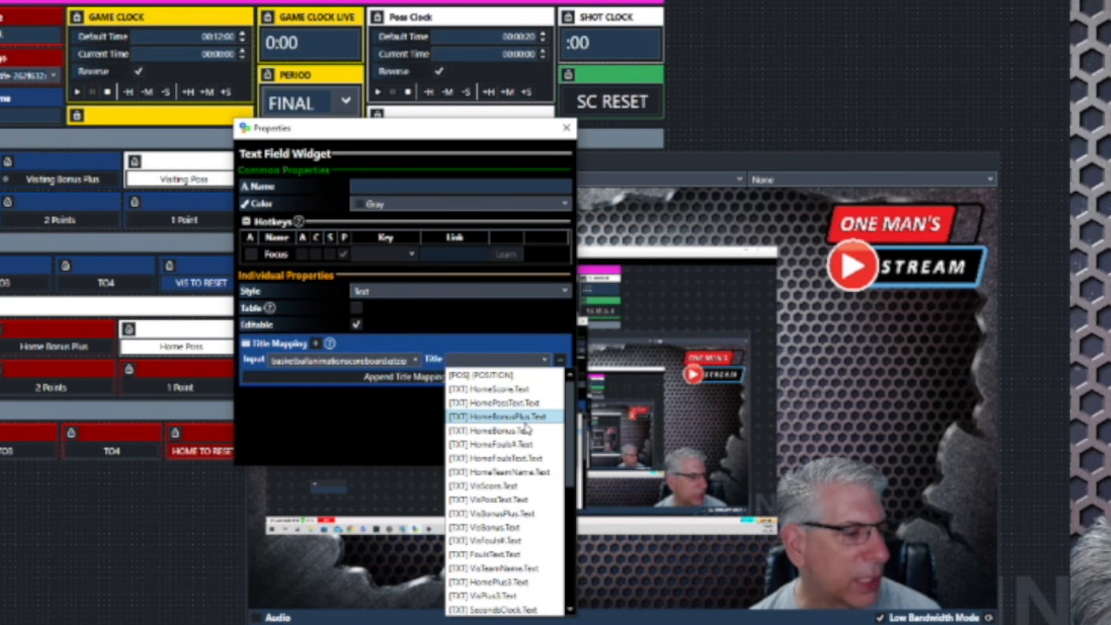
scroll(524, 430, "down", 6)
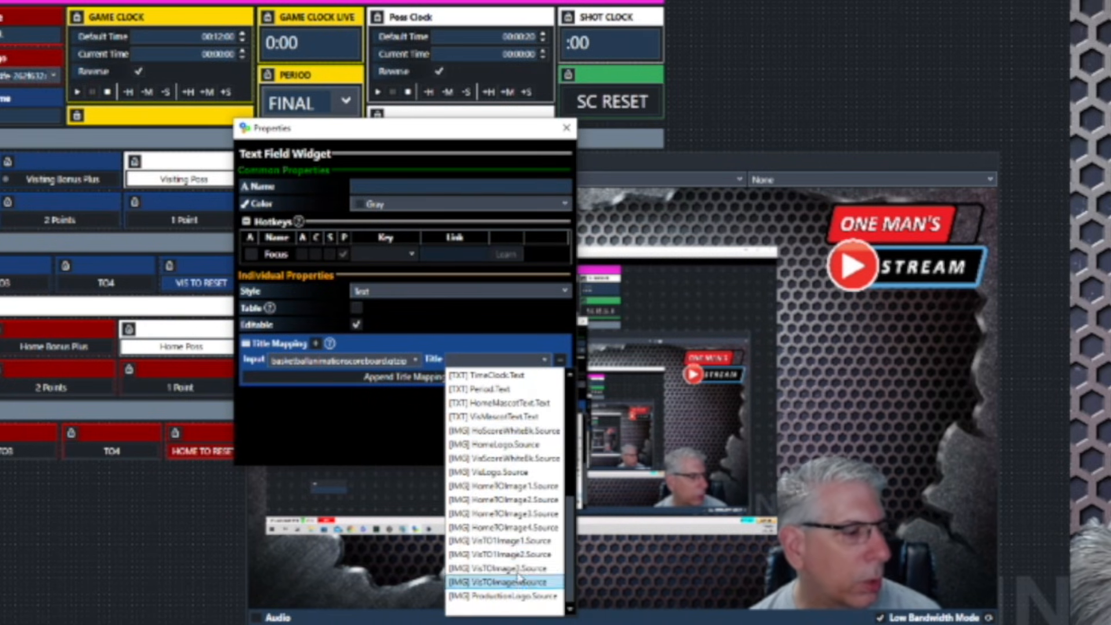
scroll(518, 440, "up", 2)
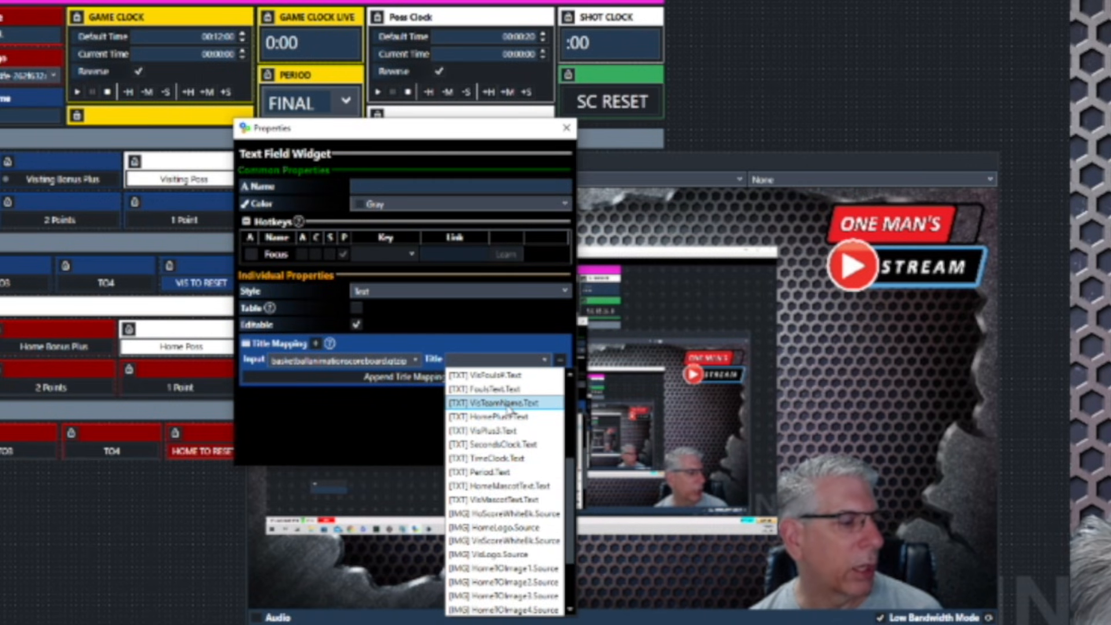
left_click(508, 403)
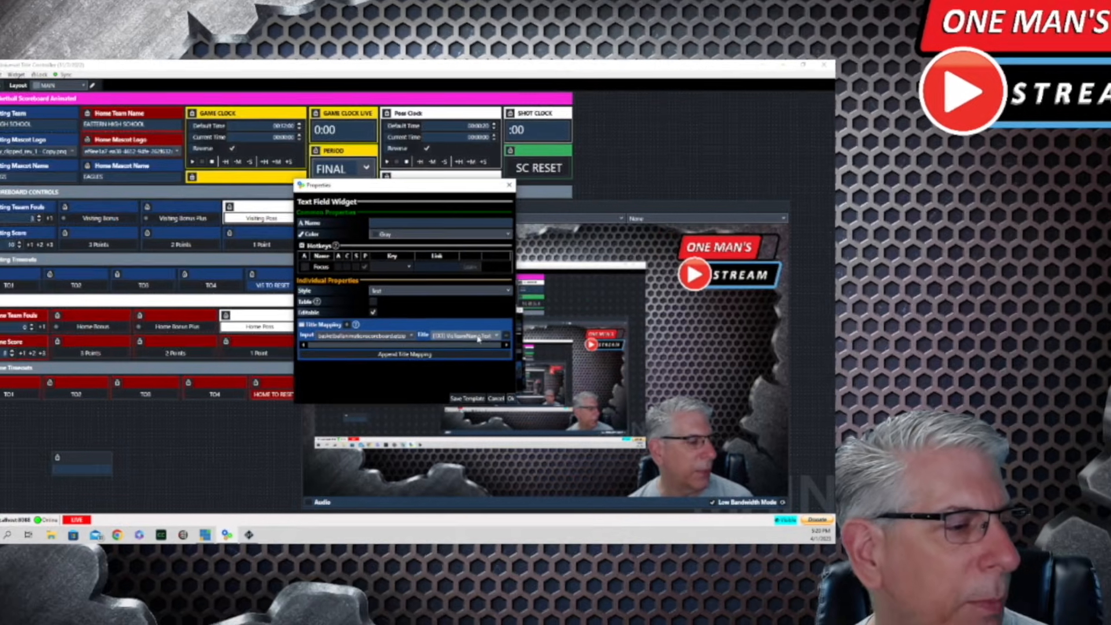
left_click(510, 399)
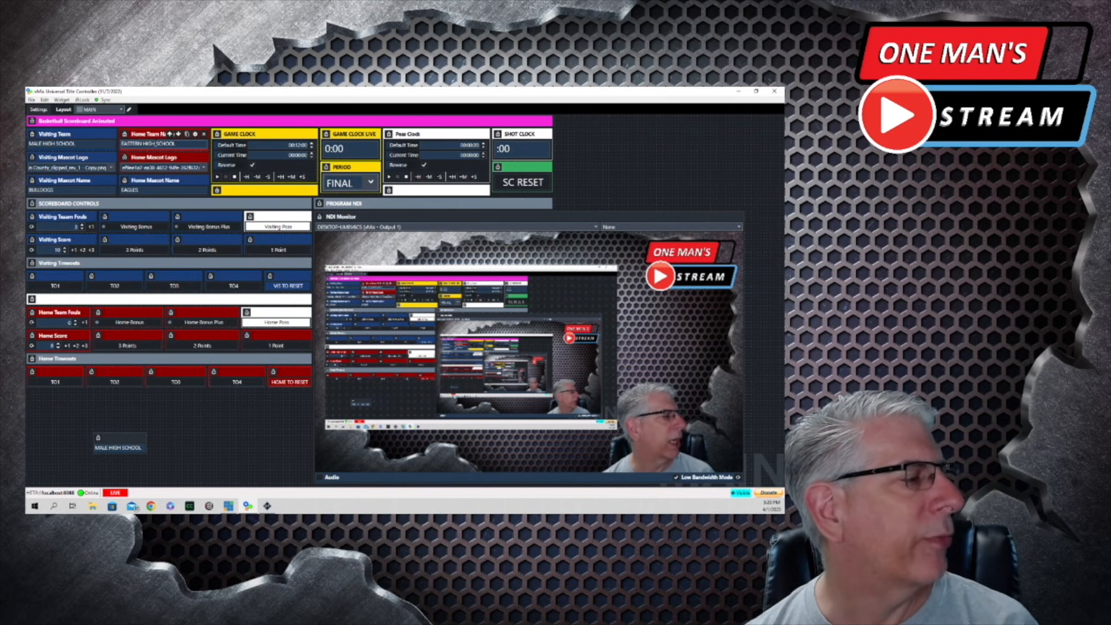
Examine the title mapping in the Home Team Name widget's properties and close them
left_click(196, 134)
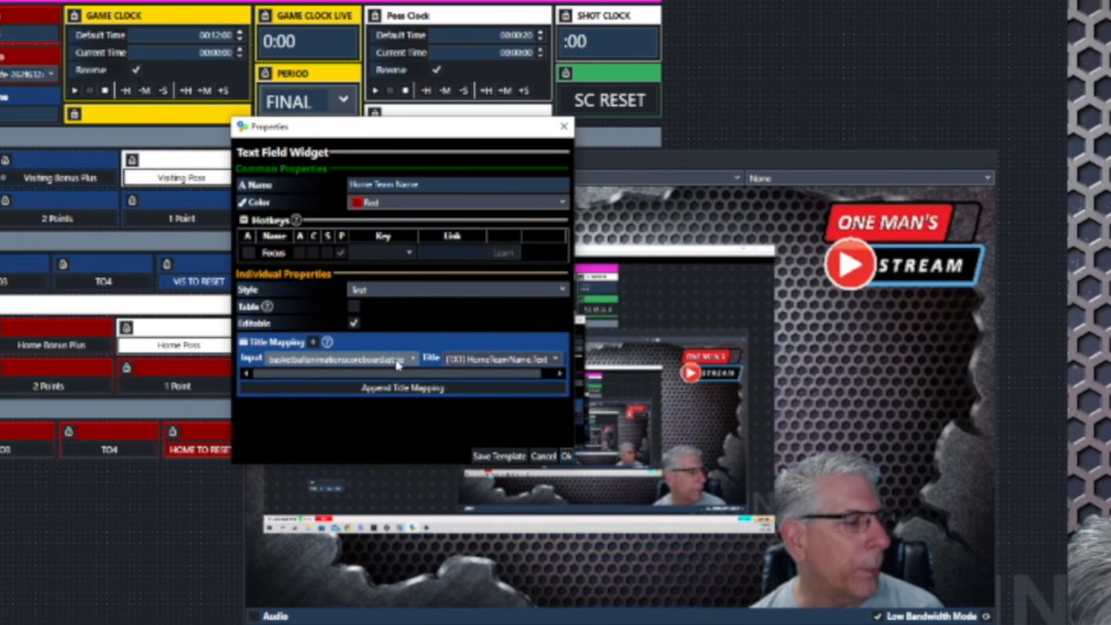
left_click(501, 361)
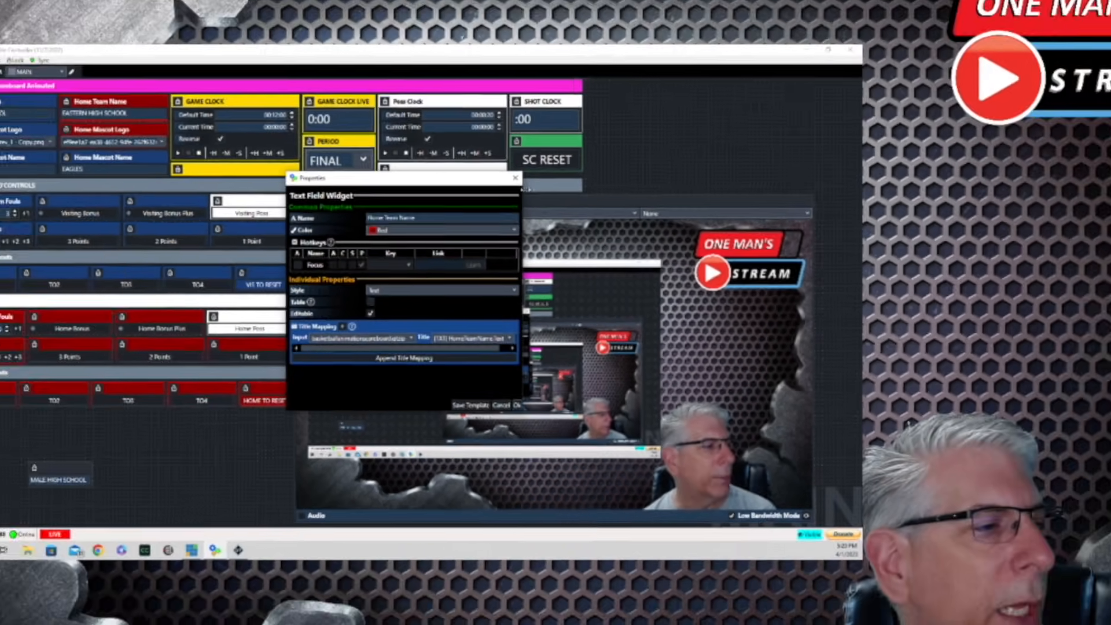
left_click(515, 177)
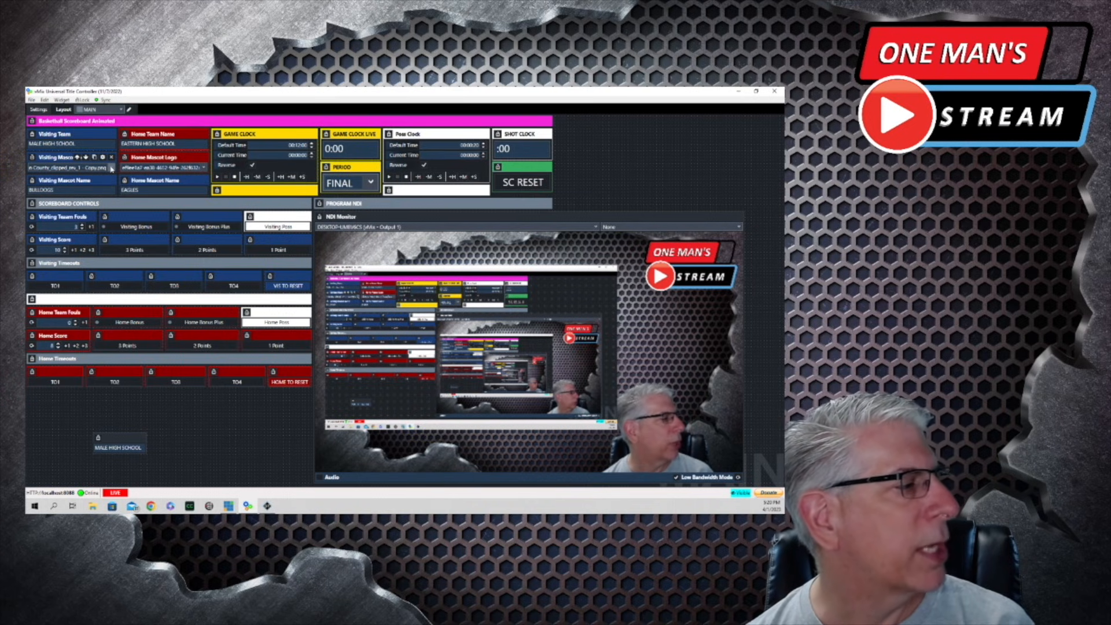
Add a List widget and map it to VisLogo.Source of the basketballanimationscoreboard.gtzip input
left_click(62, 99)
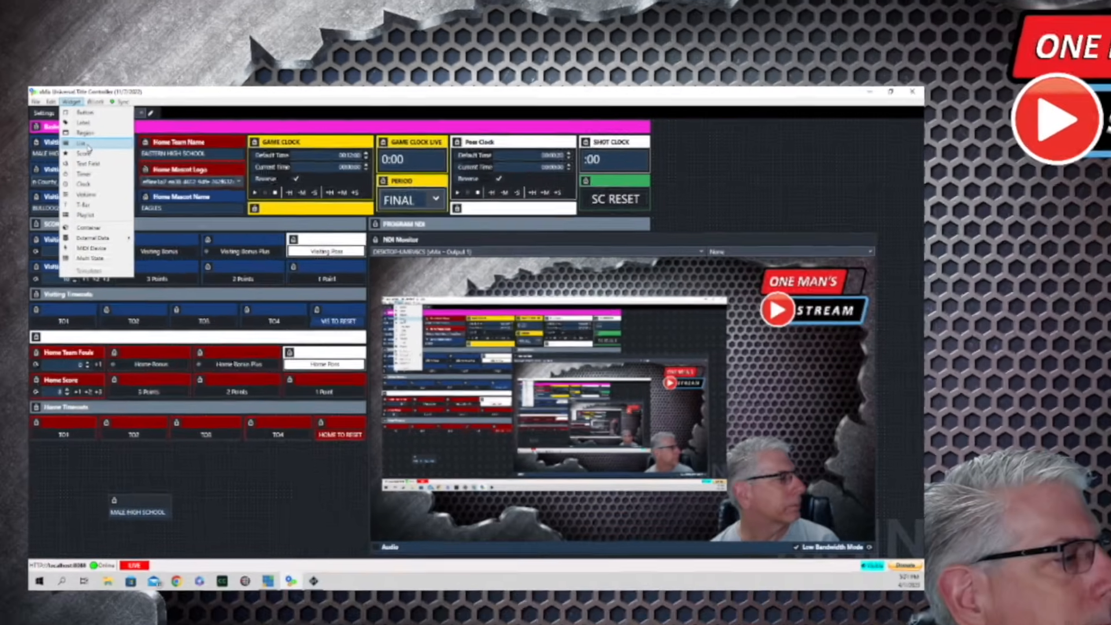
left_click(86, 144)
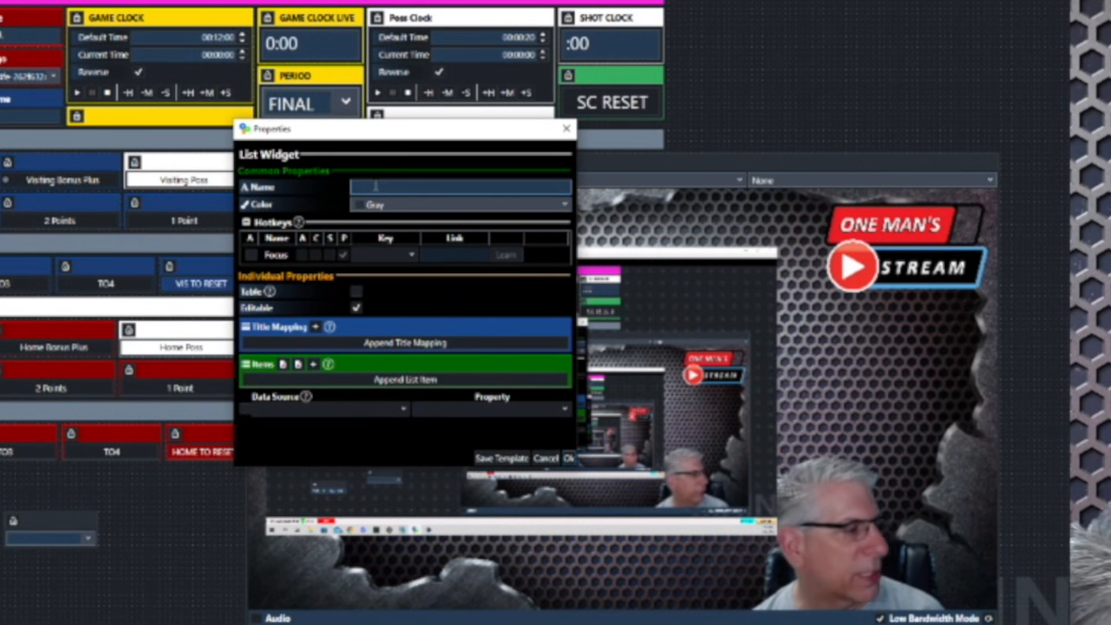
left_click(315, 326)
left_click(391, 344)
scroll(379, 388, "up", 2)
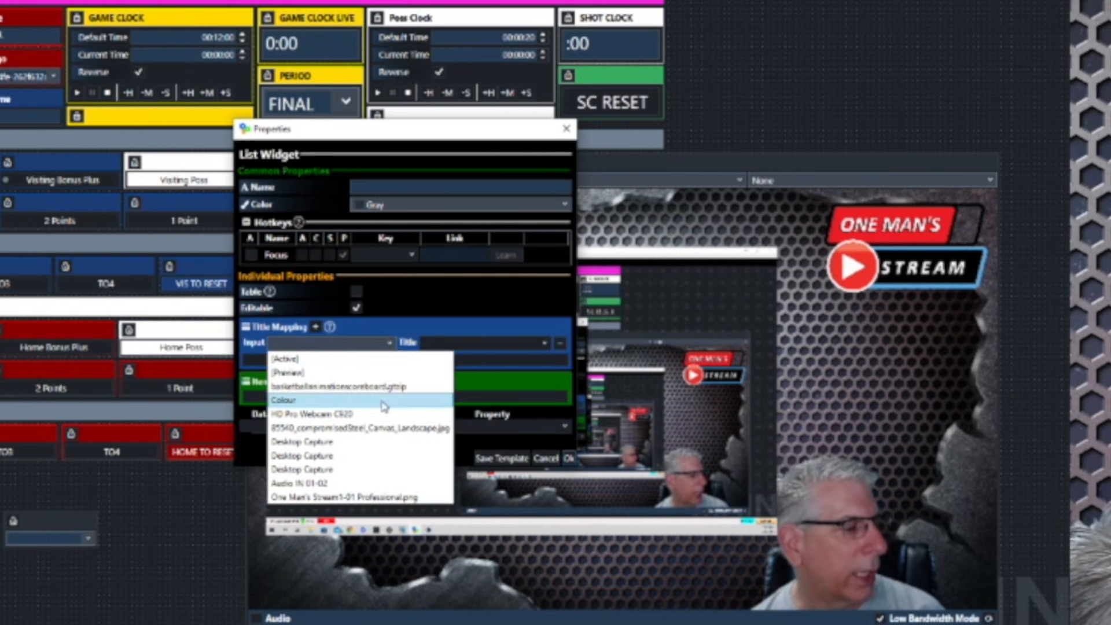
left_click(379, 386)
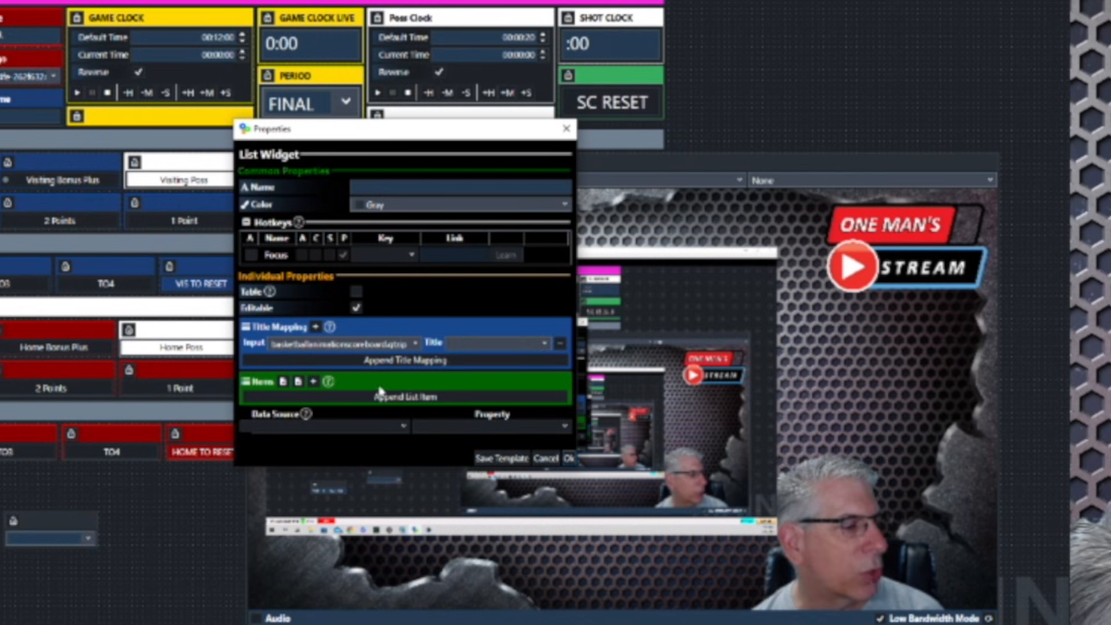
left_click(546, 344)
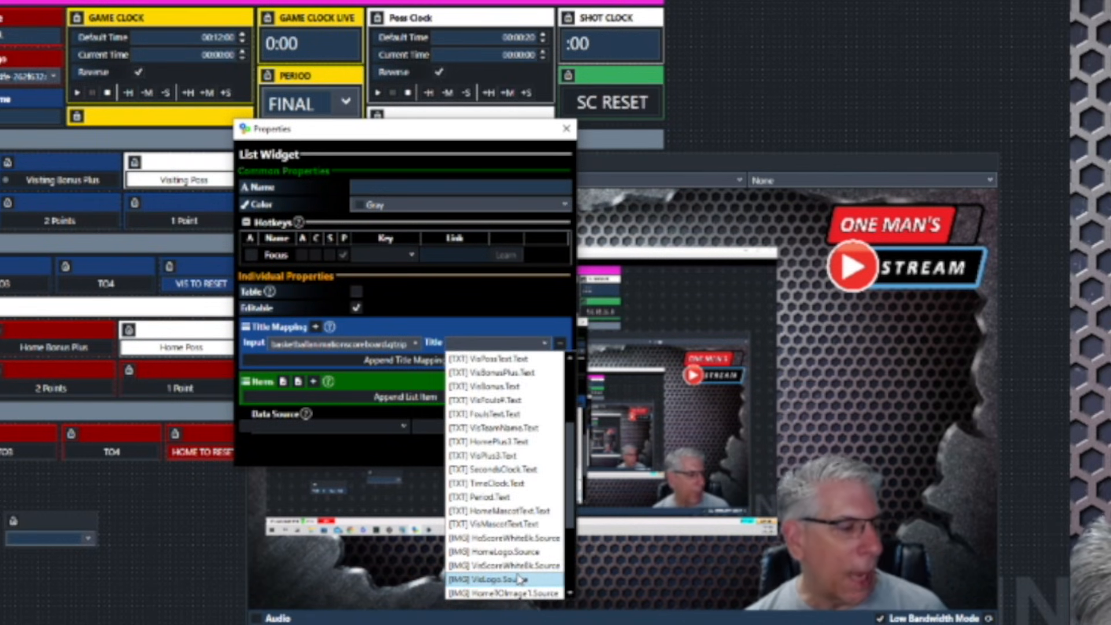
left_click(517, 580)
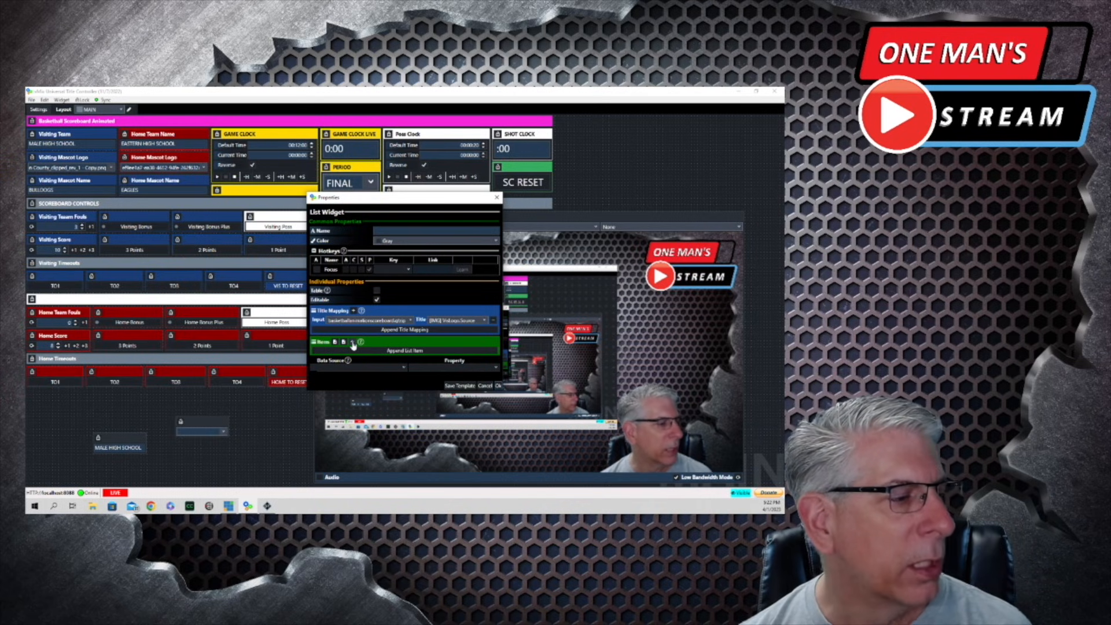
Import the list widget's items from the text file Football Logos 2022-23 in the vMix folder and accept its properties
left_click(353, 342)
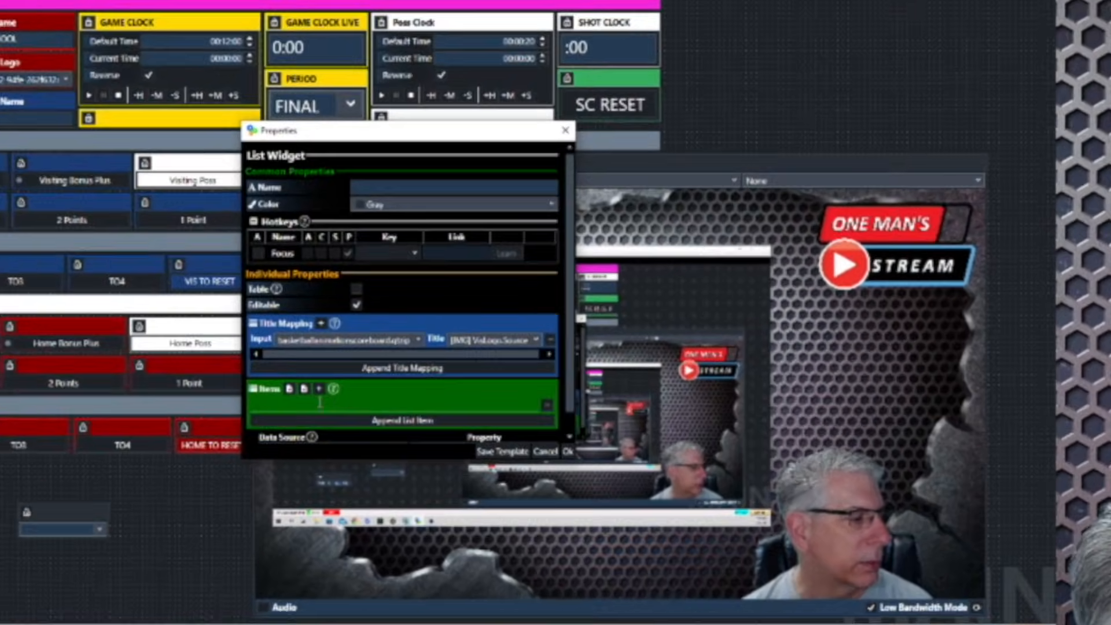
left_click(343, 349)
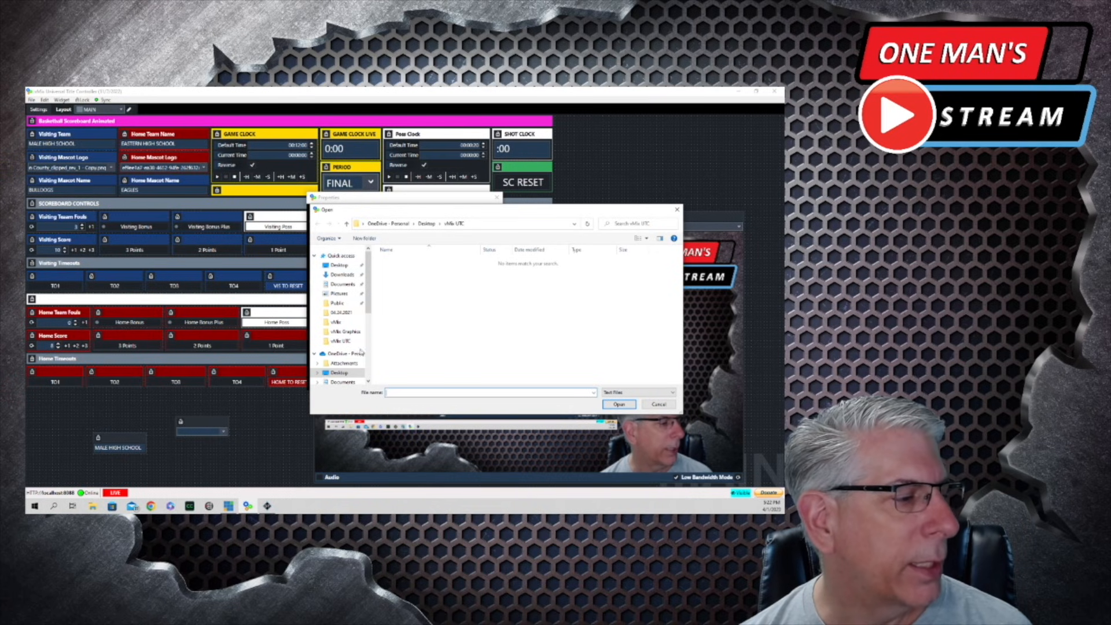
left_click(339, 374)
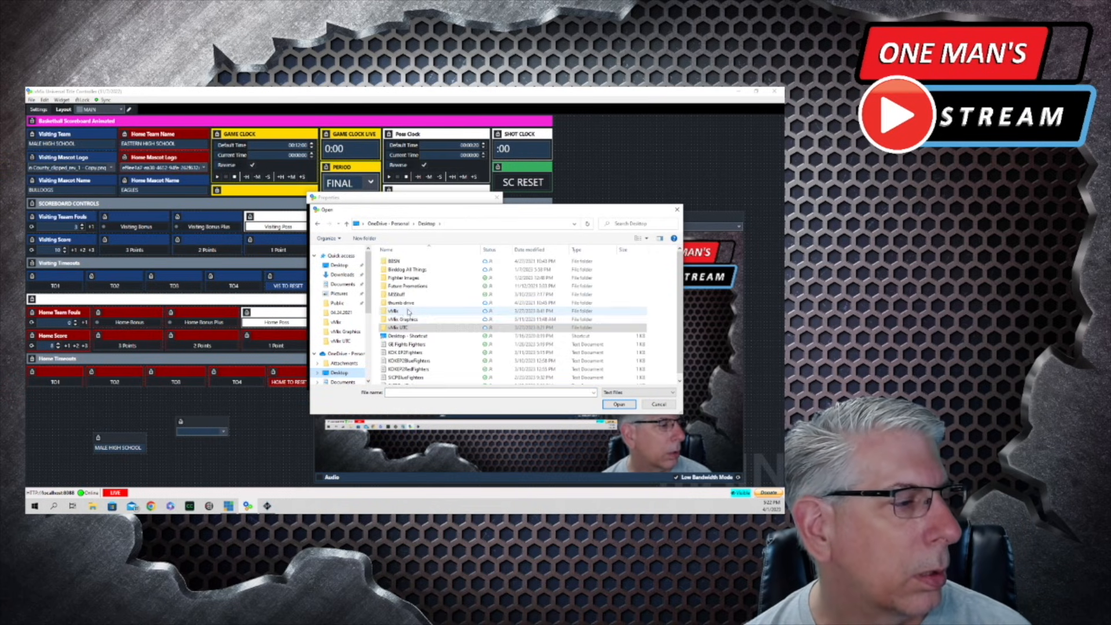
double_click(408, 330)
left_click(336, 321)
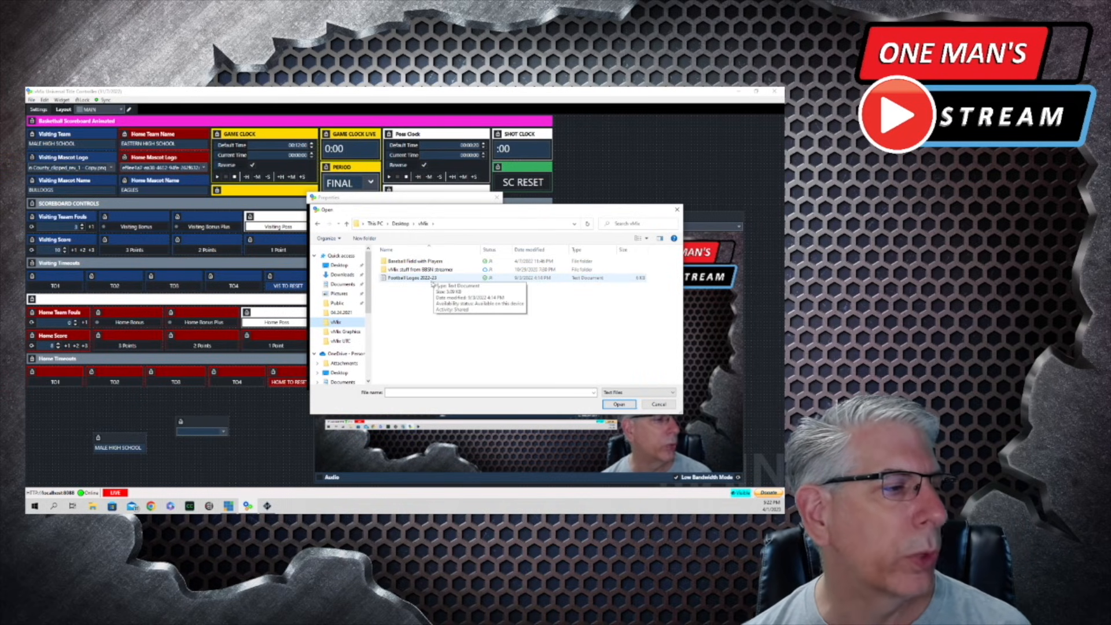
left_click(480, 279)
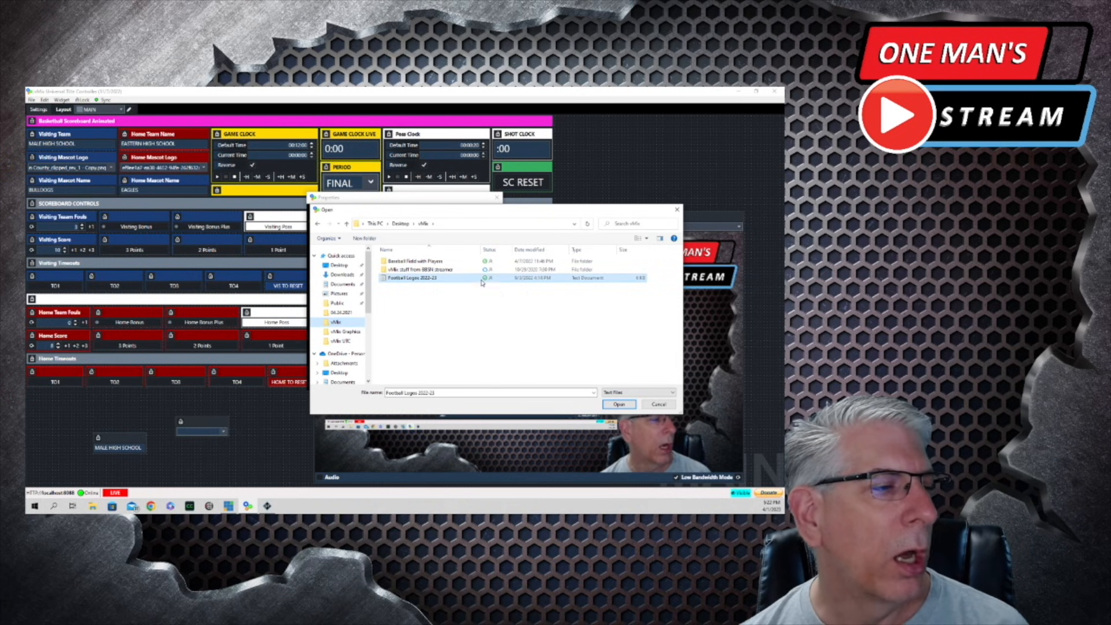
left_click(629, 407)
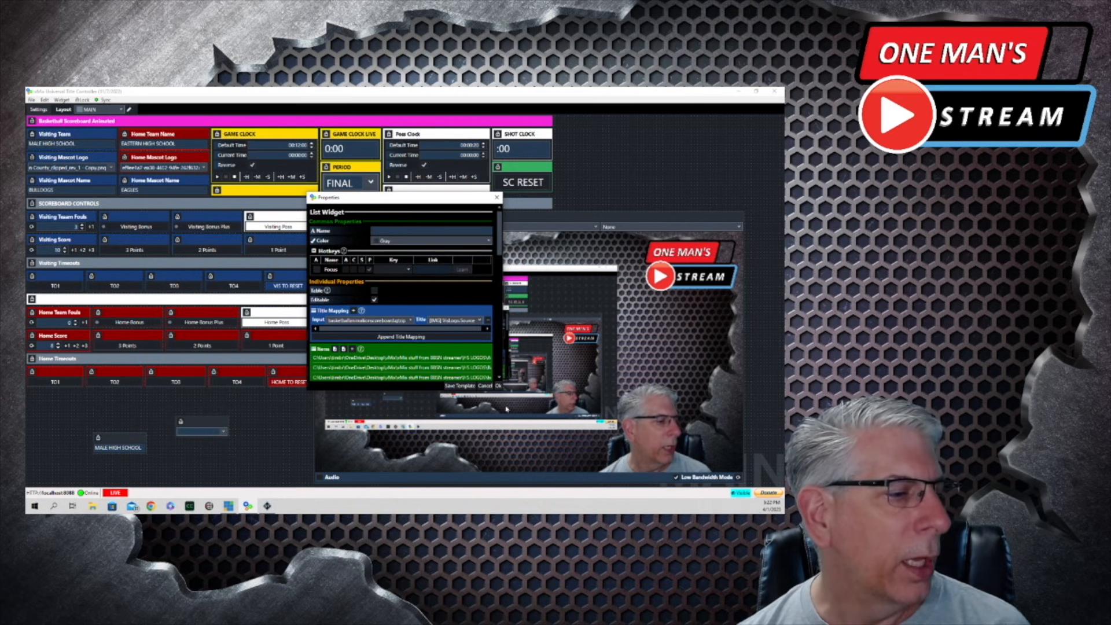
left_click(498, 386)
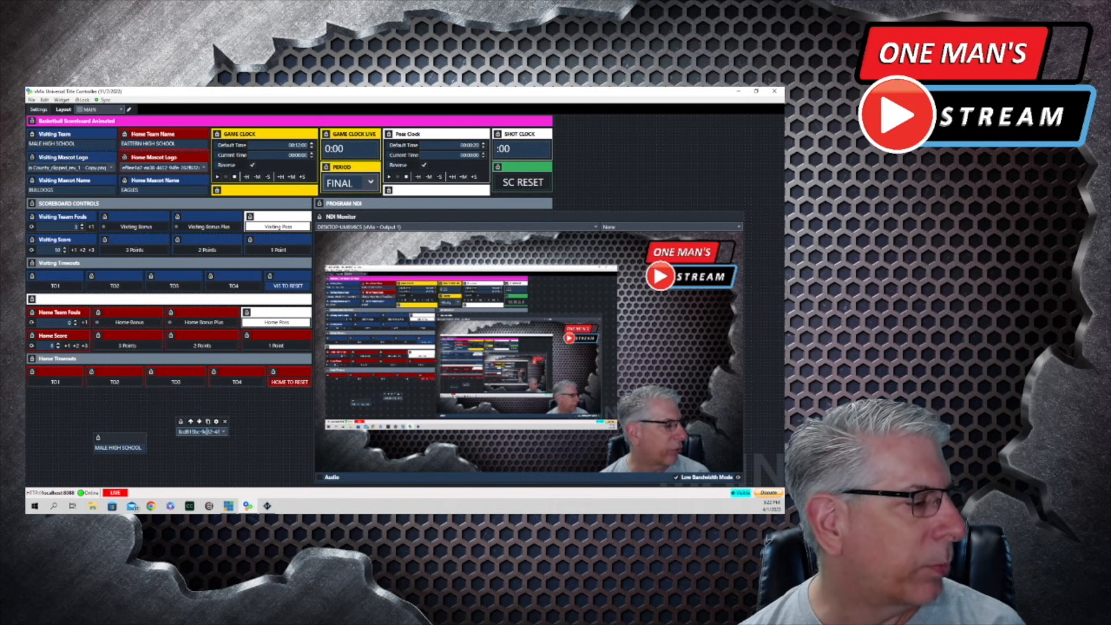
Pick a logo in the new list widget and change the visiting mascot logo to the Ballard Bruins
left_click(222, 431)
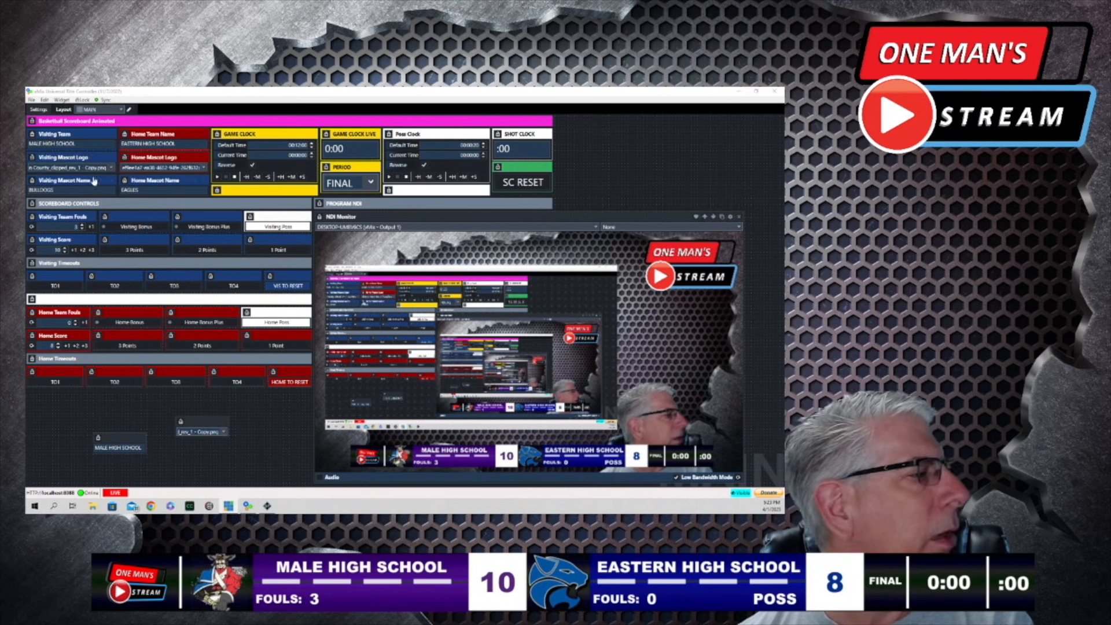
left_click(296, 295)
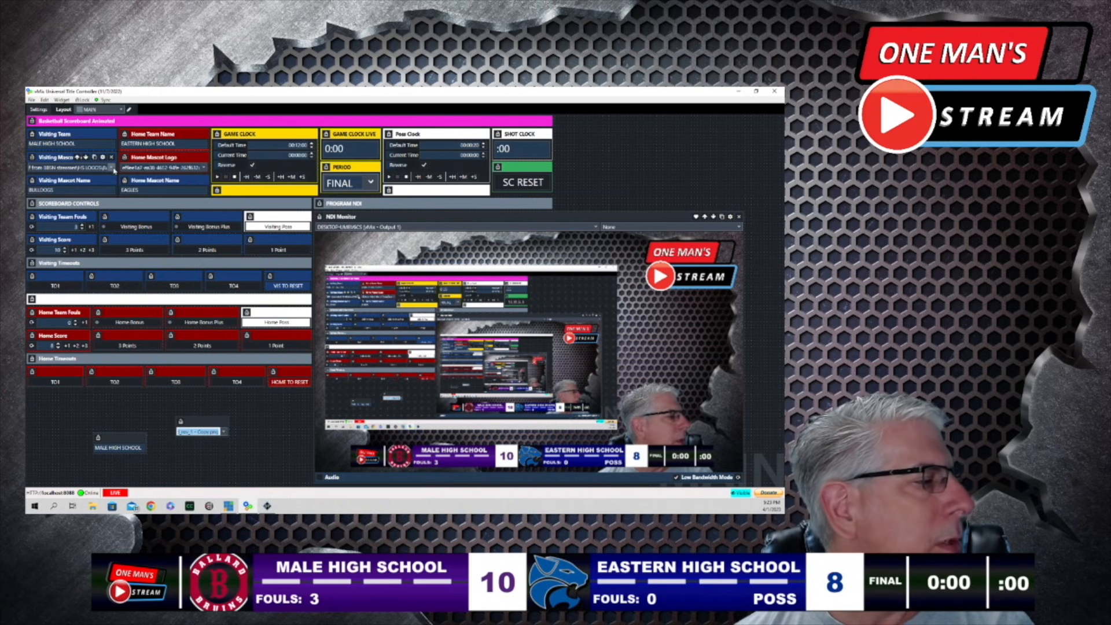
Change the visiting mascot logo to the Jackson County logo file in the Visiting Mascot Logo list
left_click(113, 167)
scroll(222, 262, "down", 1)
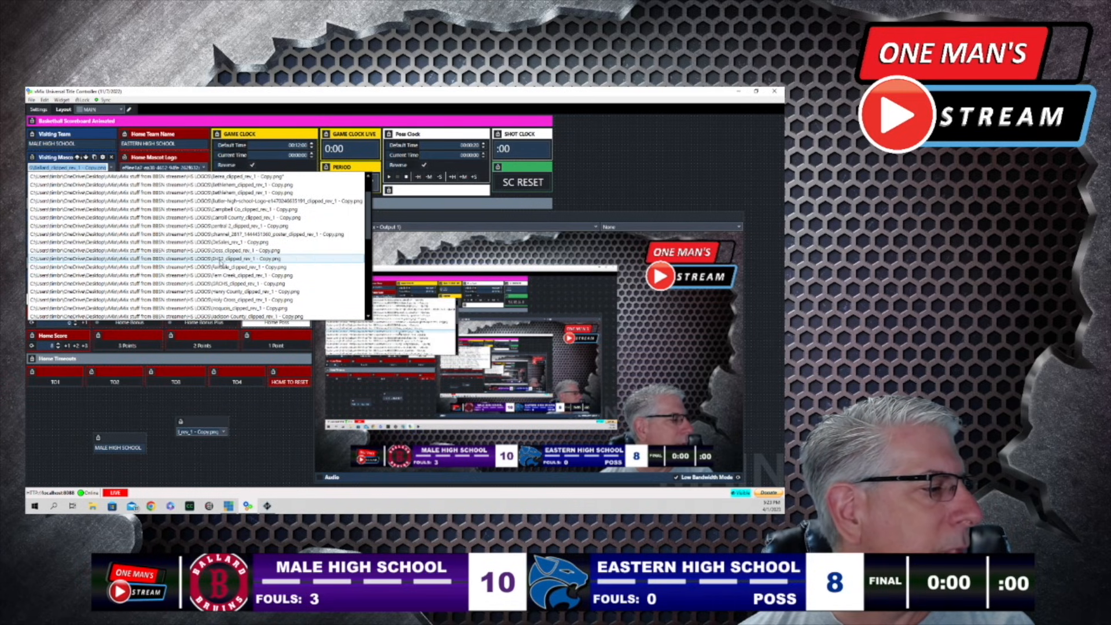
left_click(191, 317)
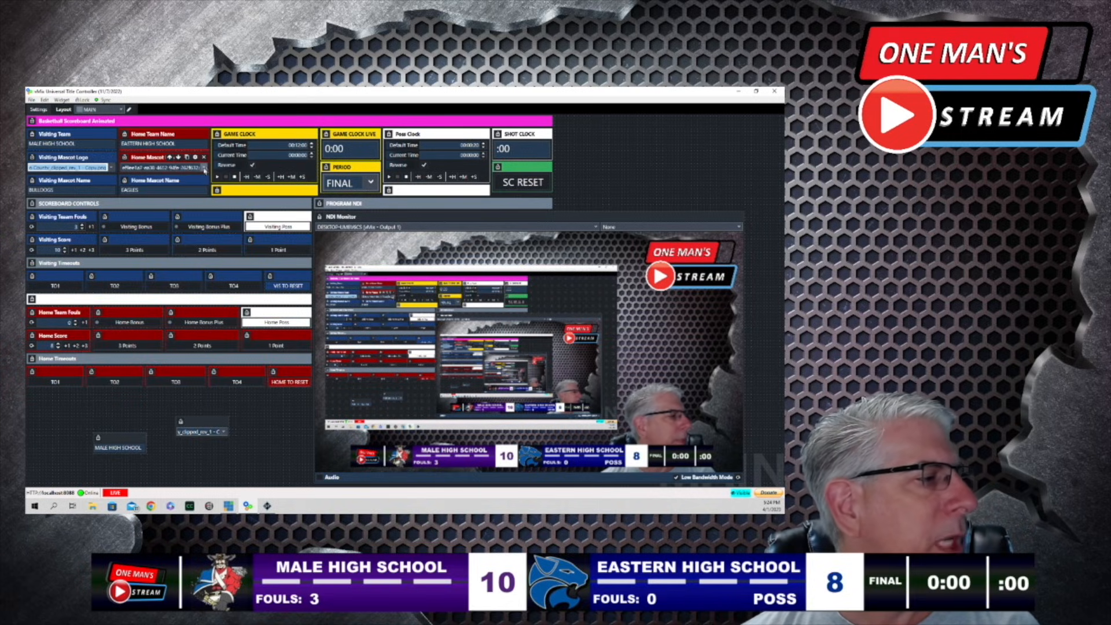
Examine the title mapping in the Home Mascot Logo list widget's properties and close them
left_click(196, 159)
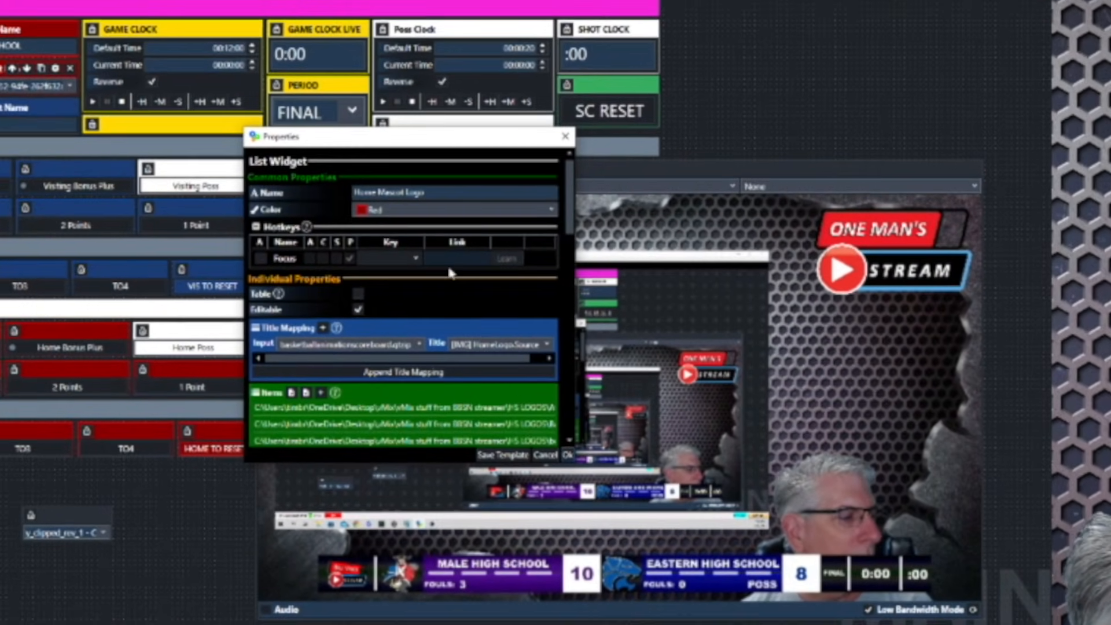
scroll(450, 266, "down", 1)
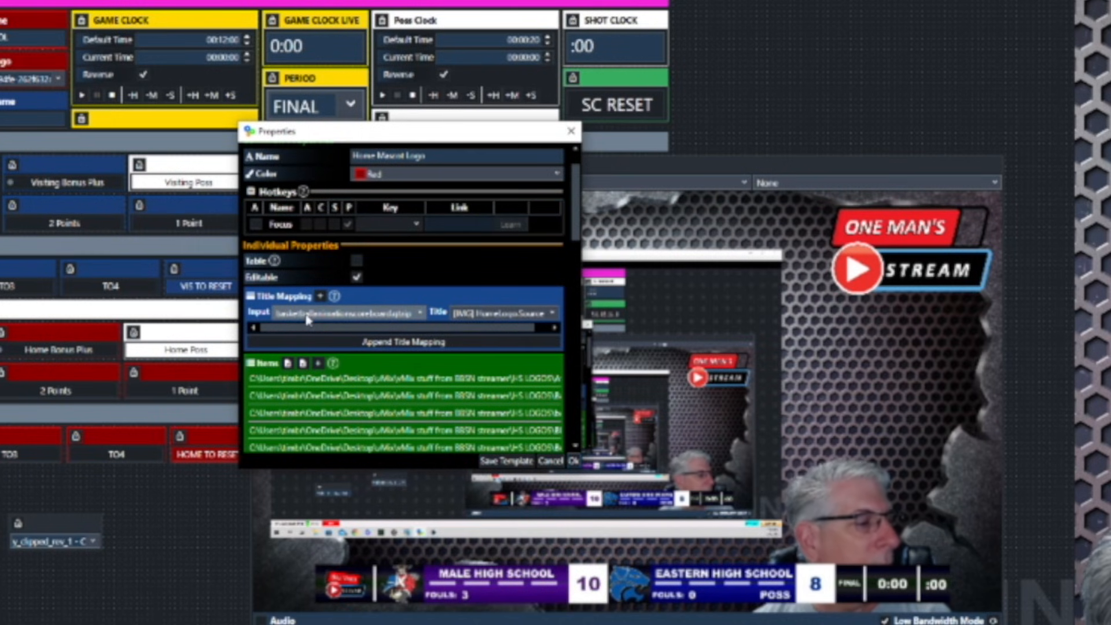
left_click(503, 314)
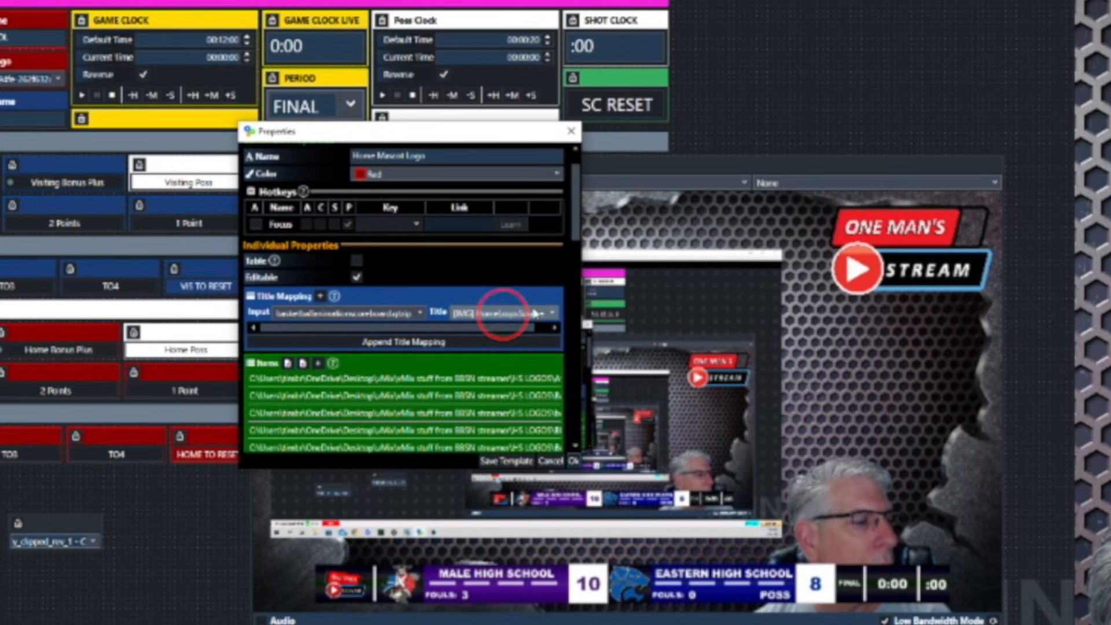
left_click(574, 462)
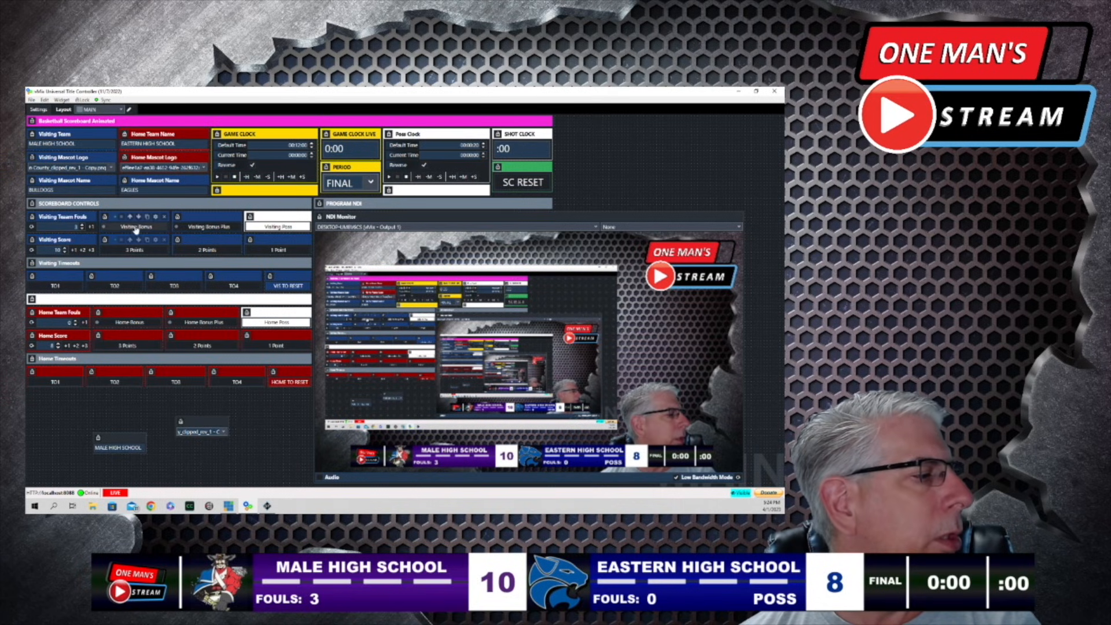
Add a 2-point basket to the visiting team's score
left_click(219, 252)
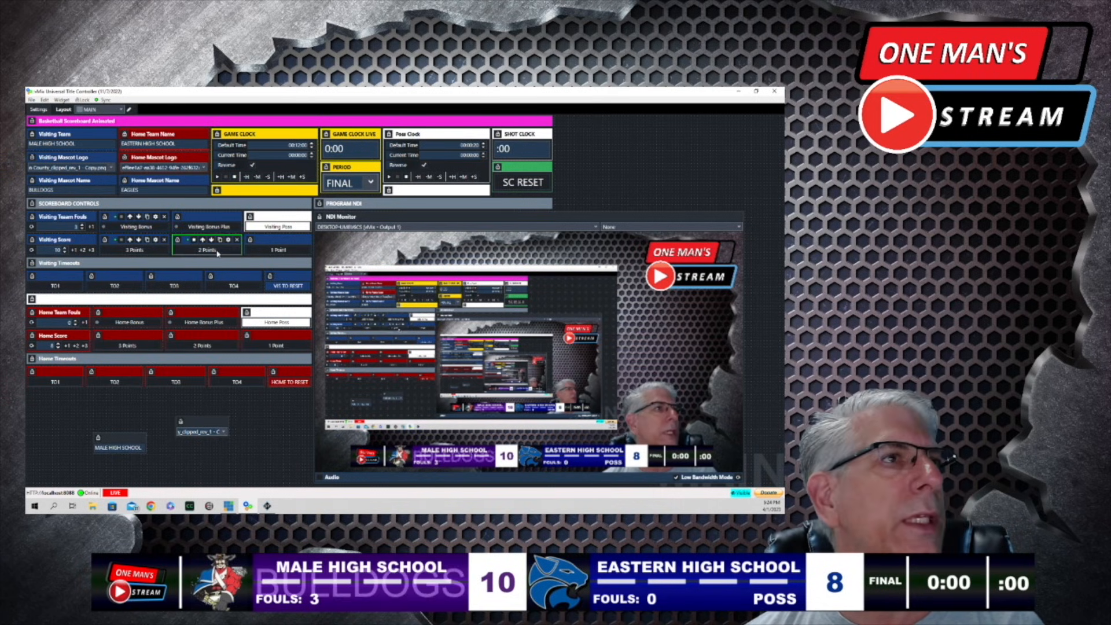
left_click(217, 255)
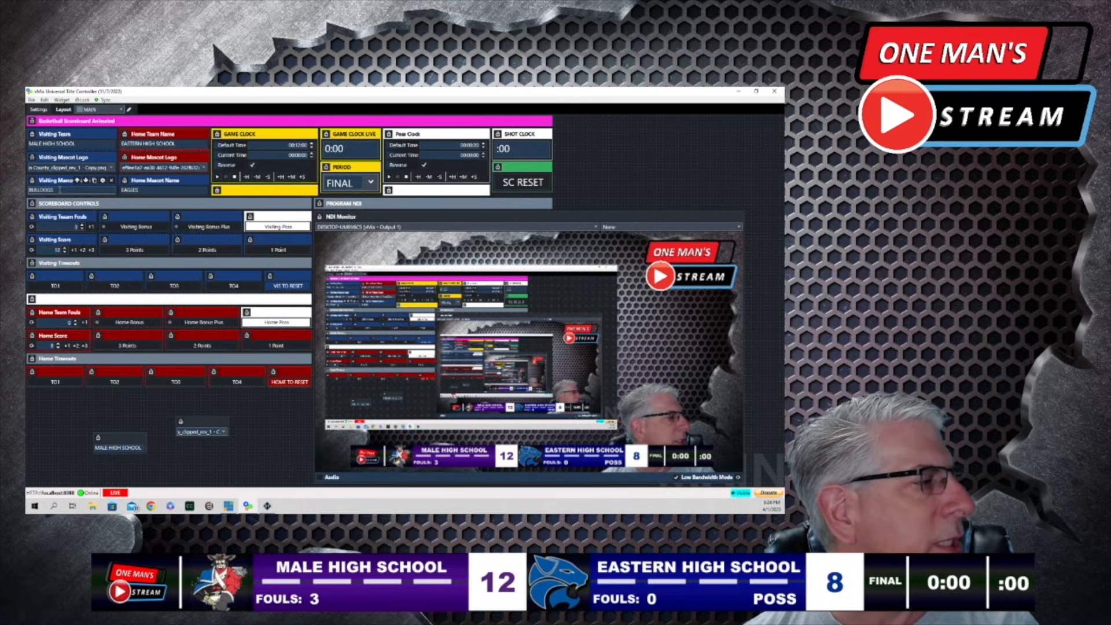
Examine the title mapping in the Visiting Mascot Name text field widget's properties and close them
left_click(103, 181)
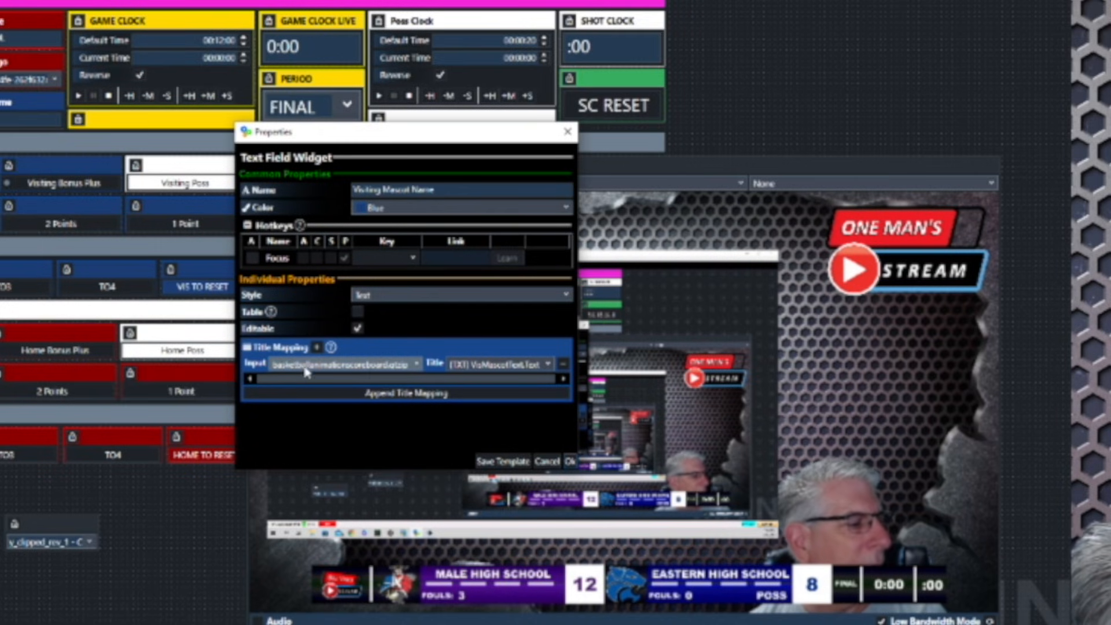
left_click(508, 369)
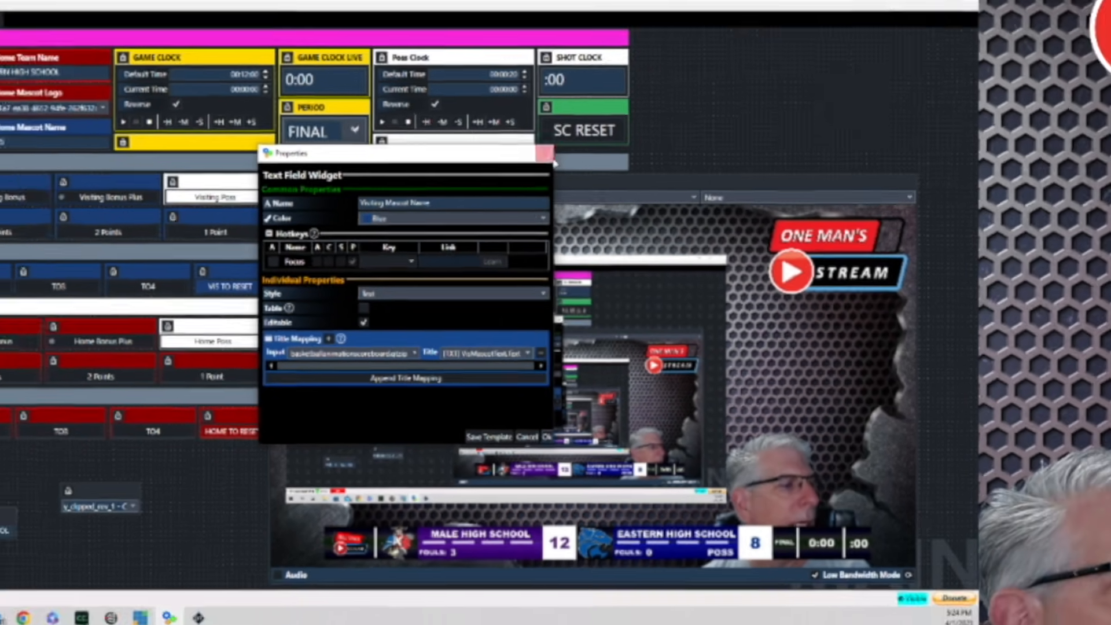
left_click(567, 131)
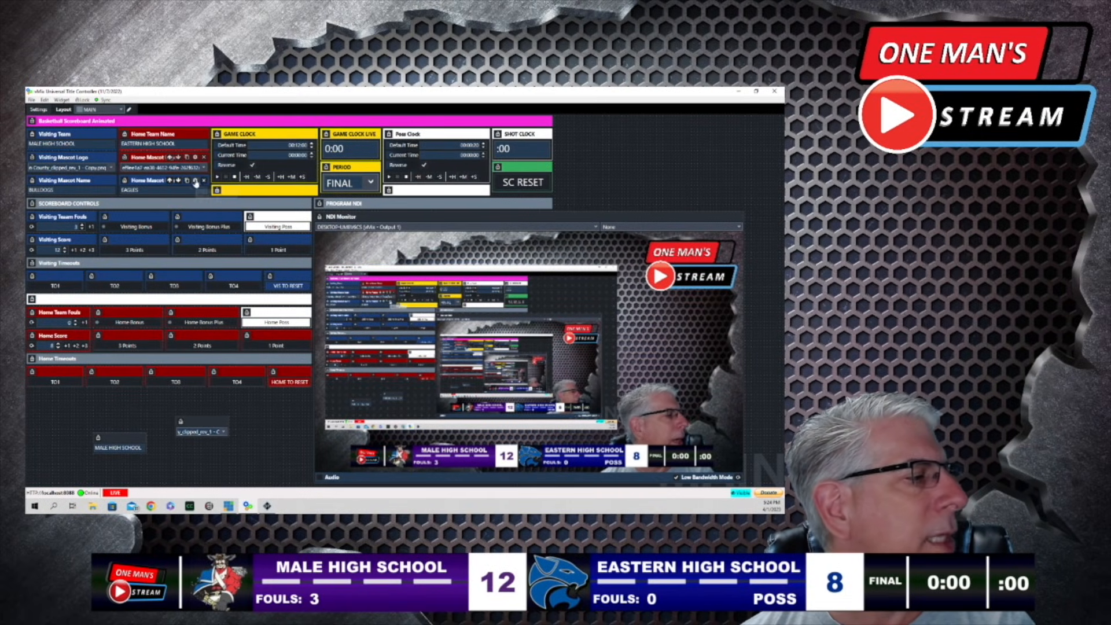
Try to set the Home Mascot Name widget's color to Red and close its properties after checking the title mapping
left_click(195, 182)
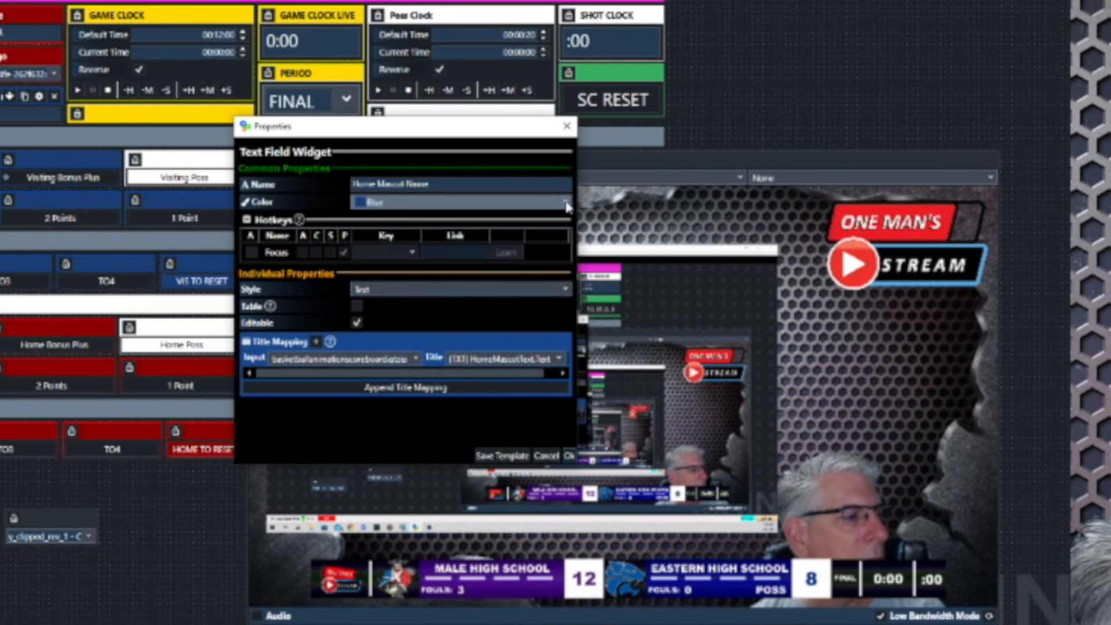
left_click(541, 210)
left_click(398, 360)
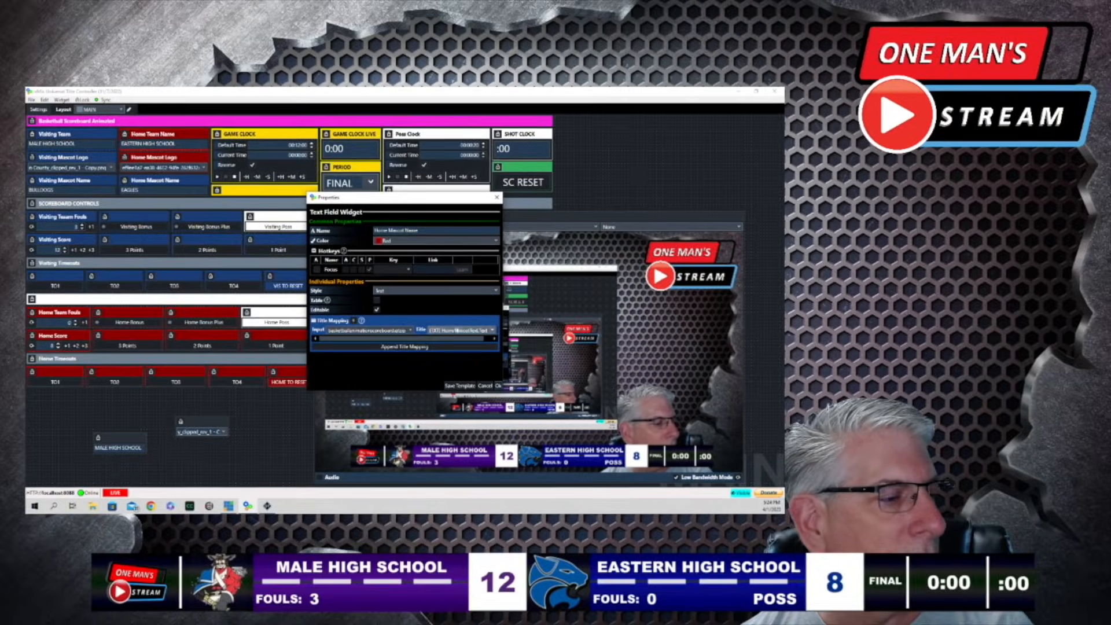
left_click(497, 198)
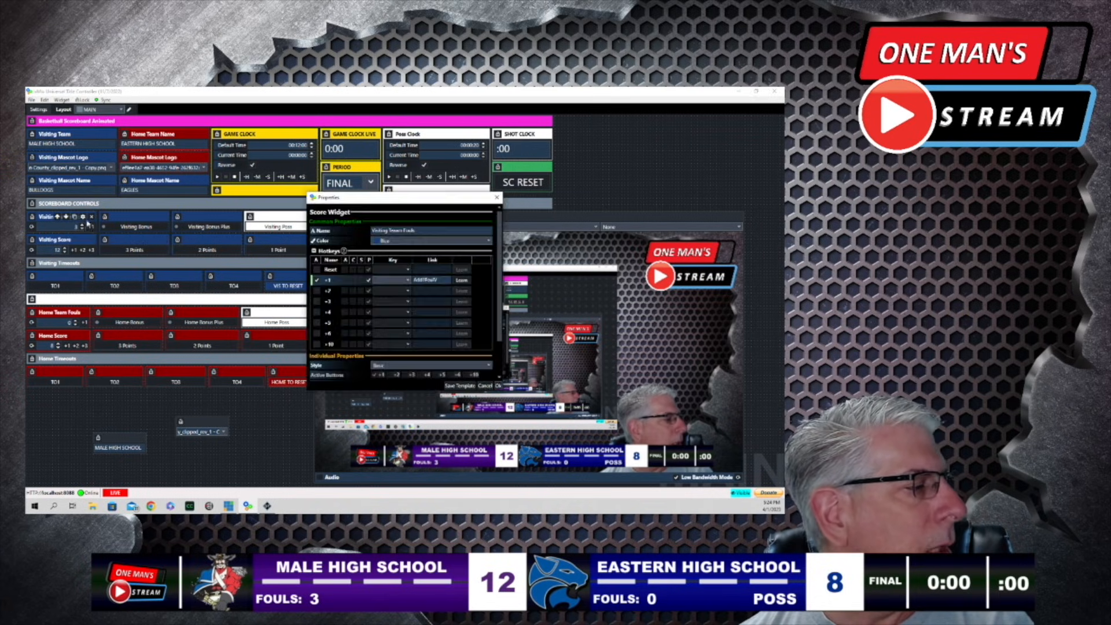
Examine the hotkeys in the Visiting Team Fouls score widget's properties and close them
left_click(82, 217)
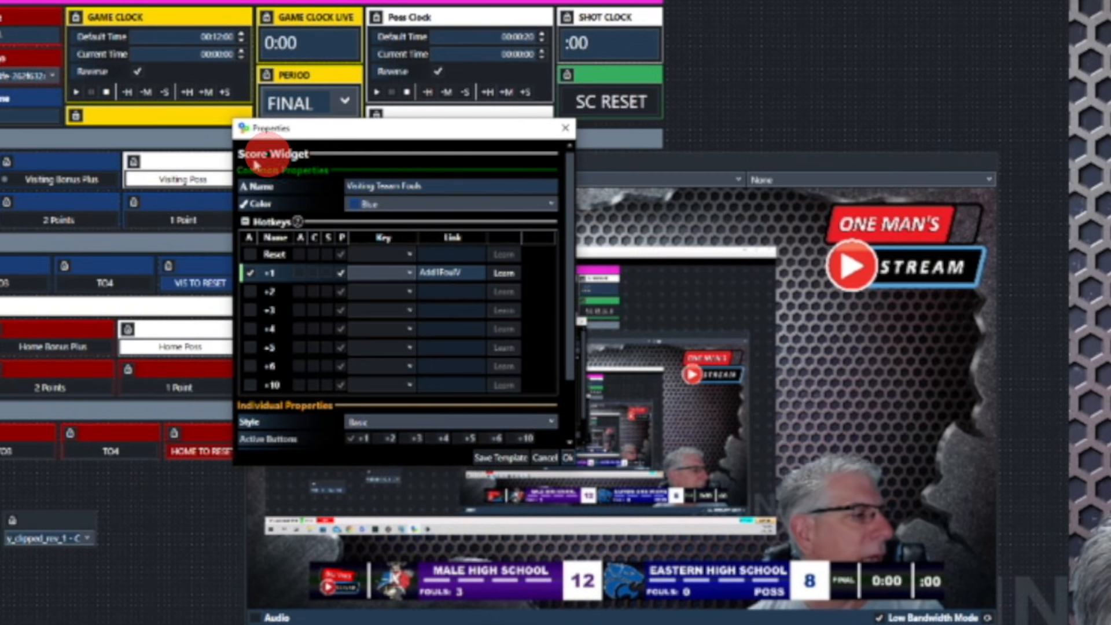
left_click(568, 459)
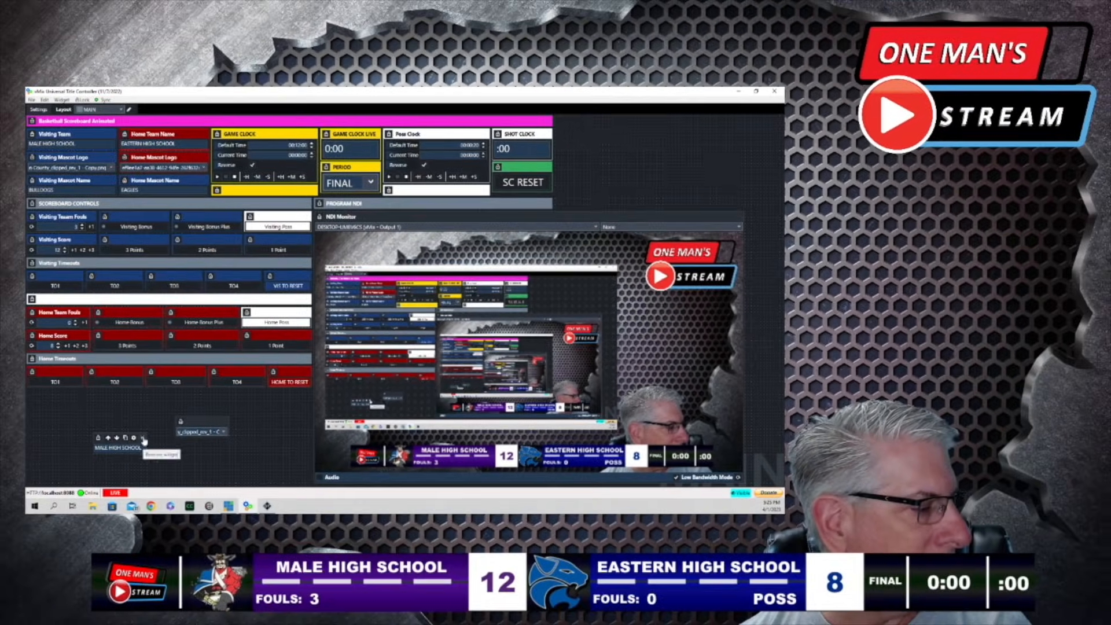
Remove the sample text and list widgets and add a Score widget in the empty area below Home Timeouts
left_click(143, 439)
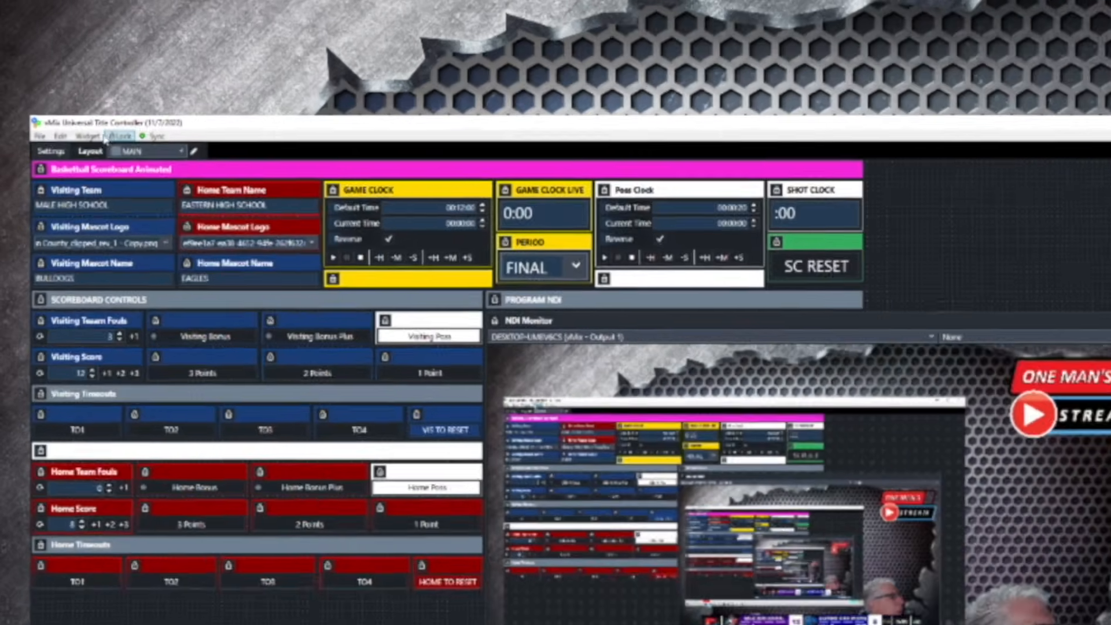
left_click(62, 100)
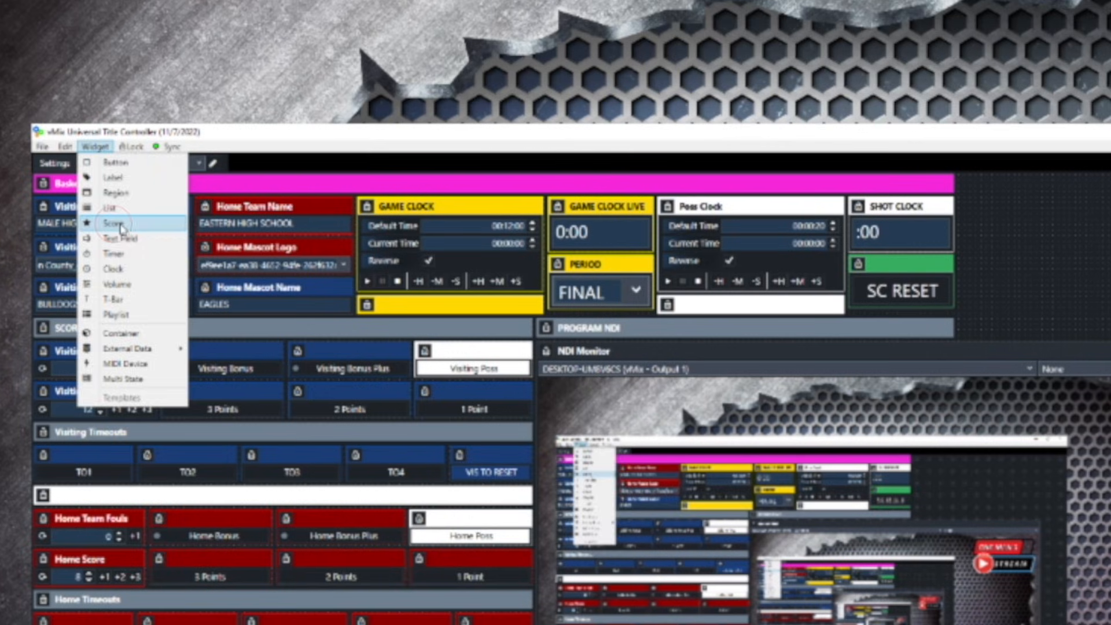
left_click(124, 254)
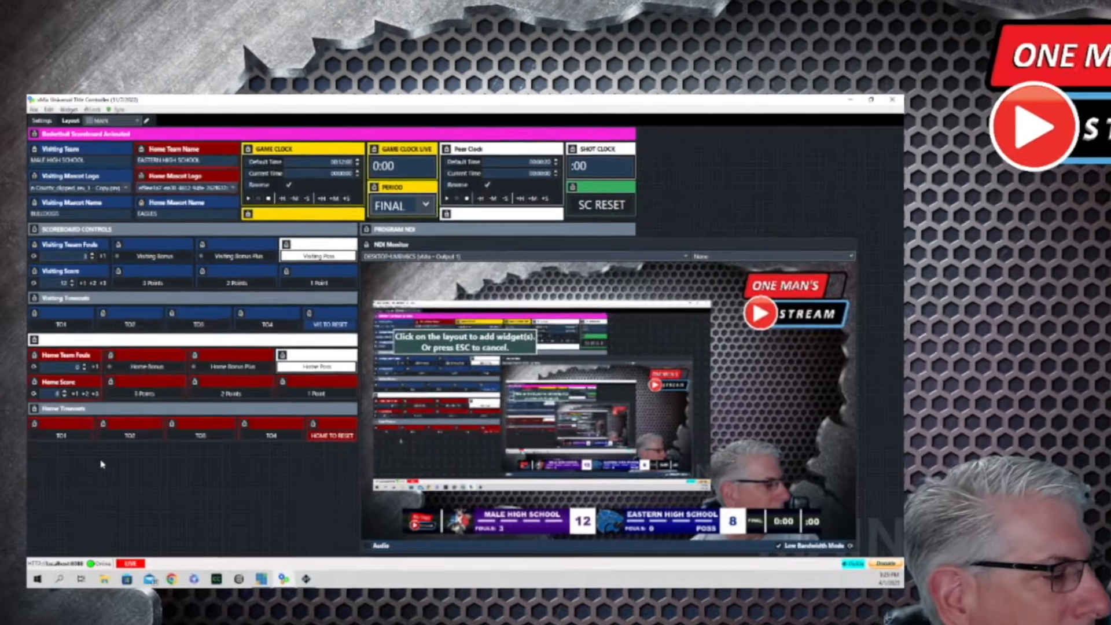
left_click(101, 464)
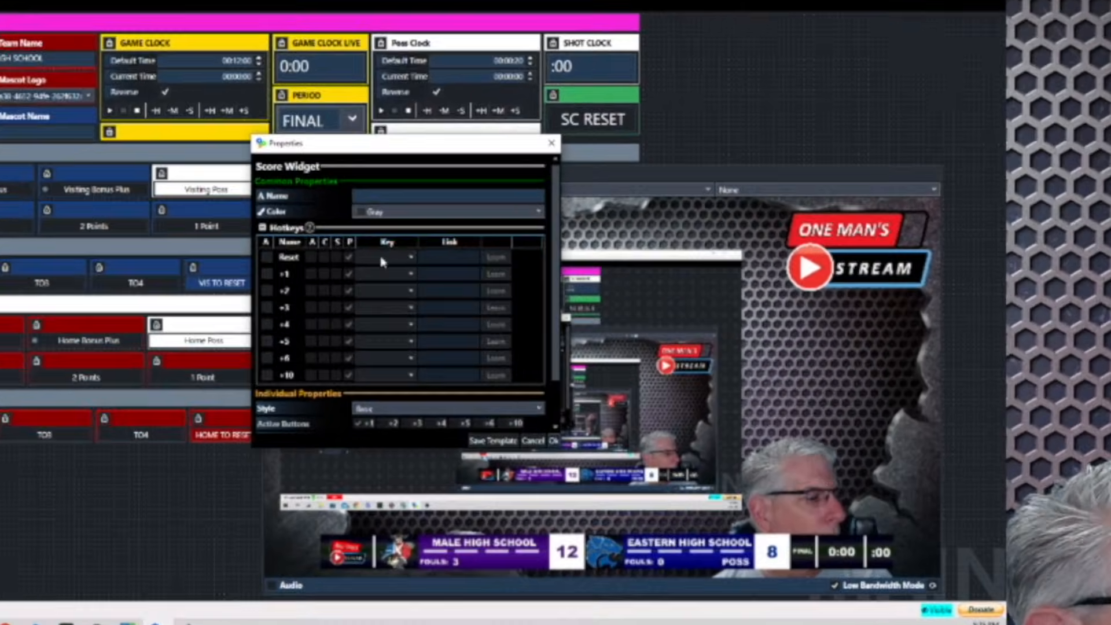
Set the new Score widget's style to Basketball and accept its properties
scroll(447, 307, "down", 2)
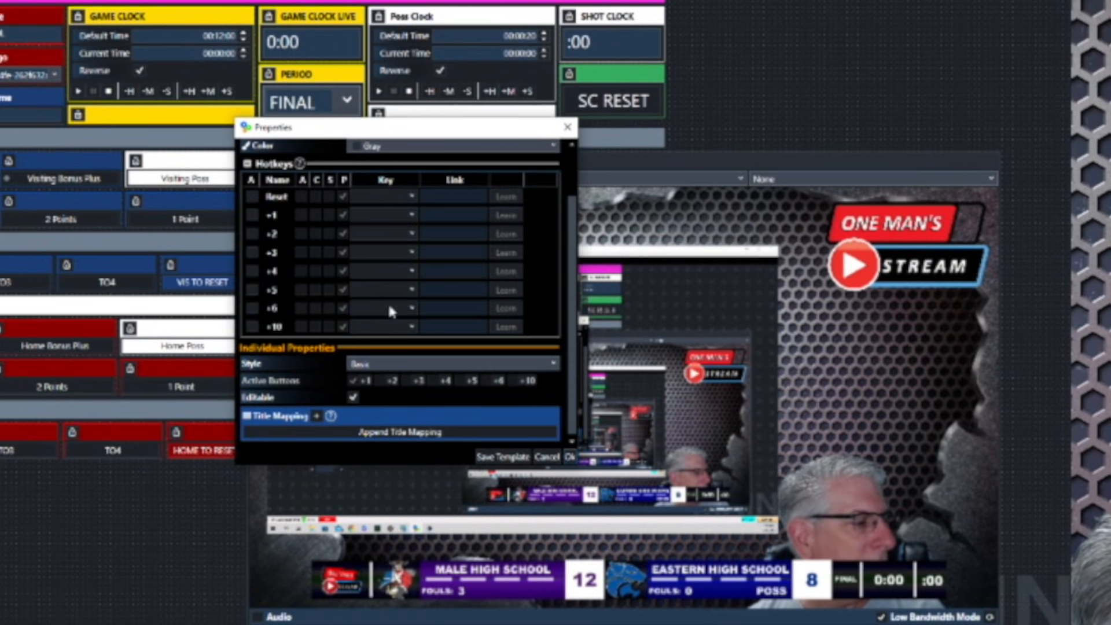
left_click(358, 364)
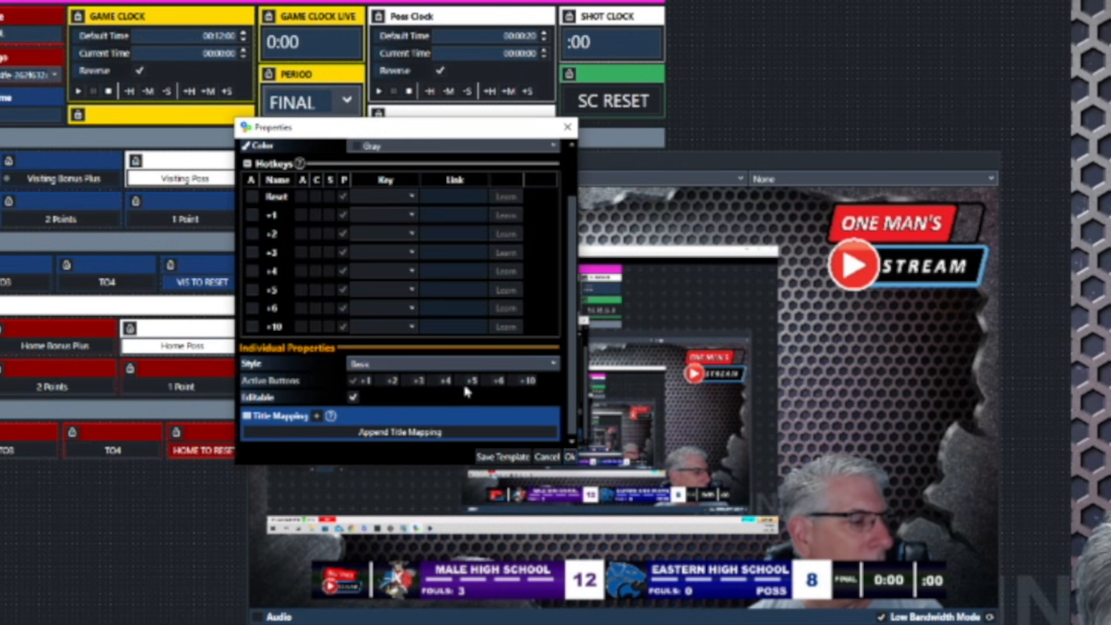
left_click(556, 366)
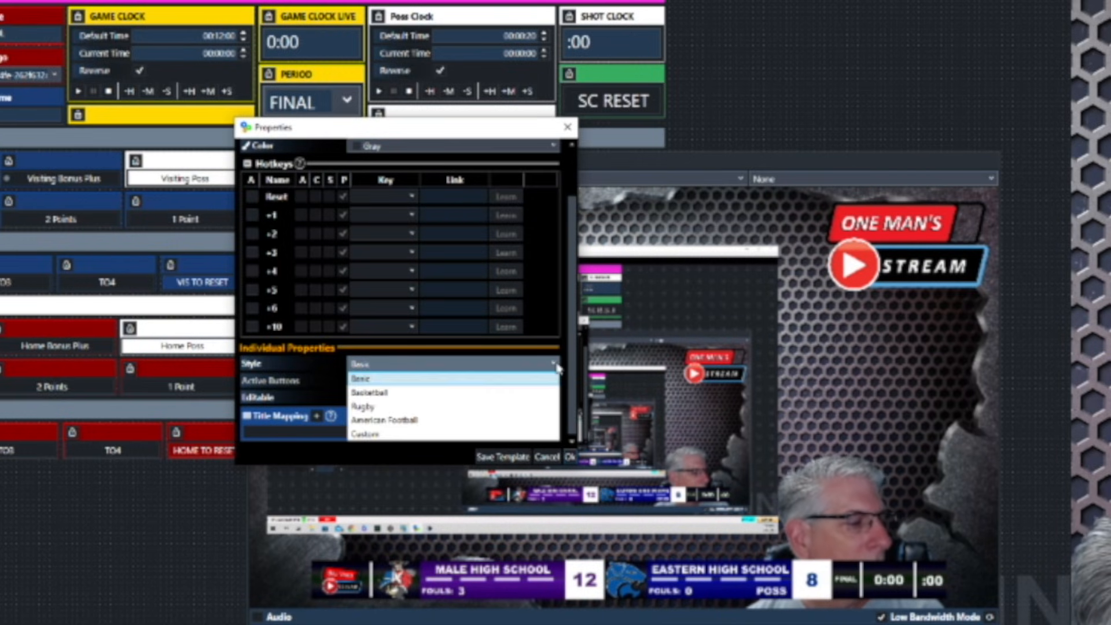
left_click(381, 394)
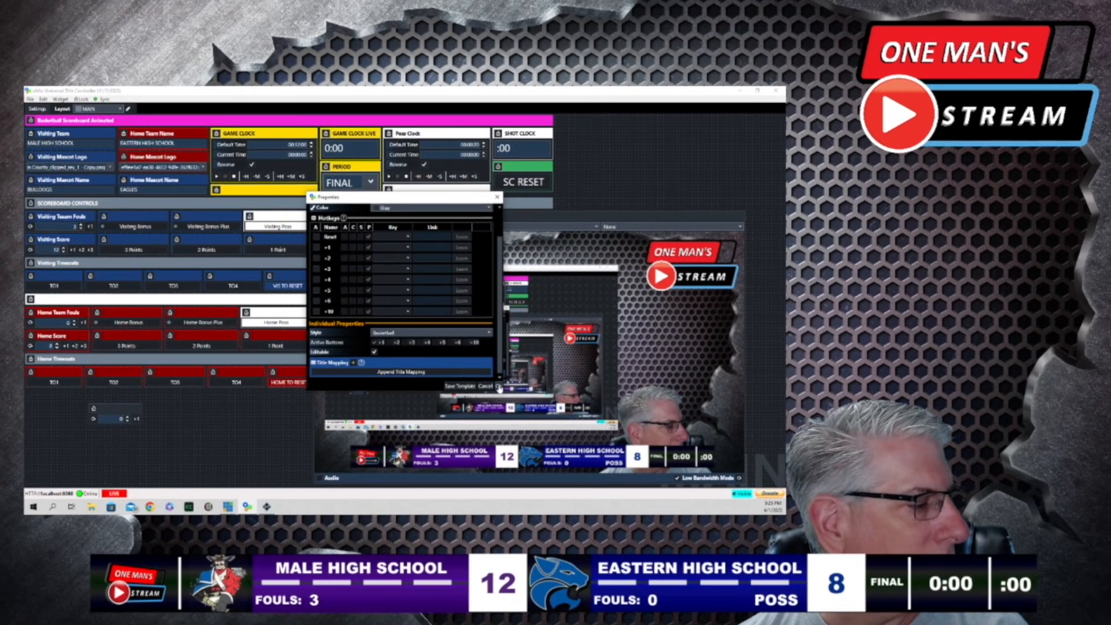
left_click(518, 405)
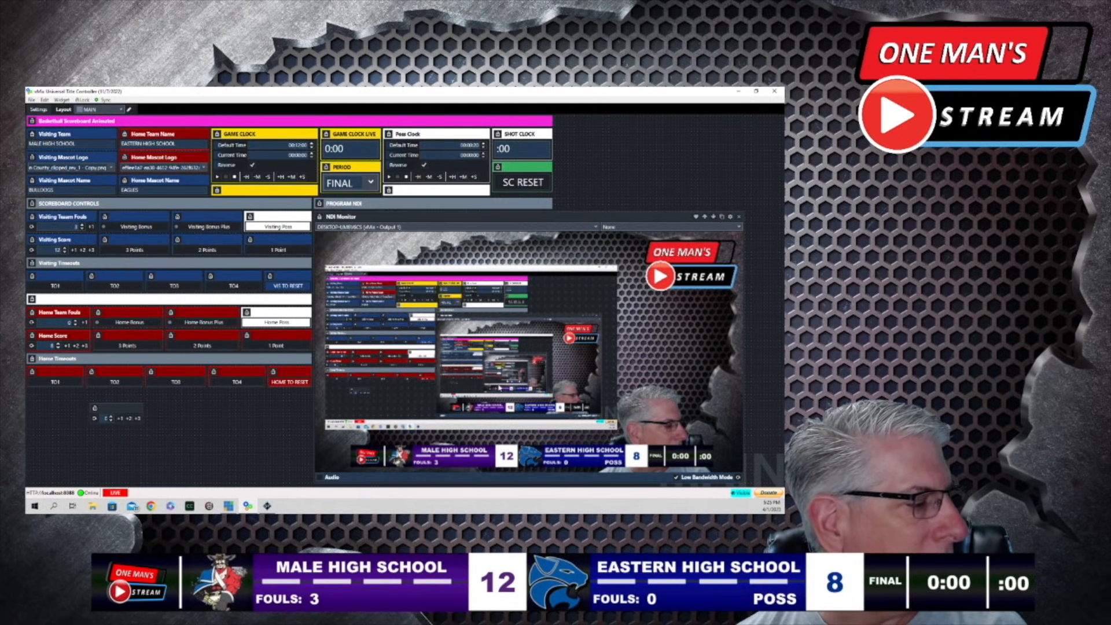
left_click(126, 419)
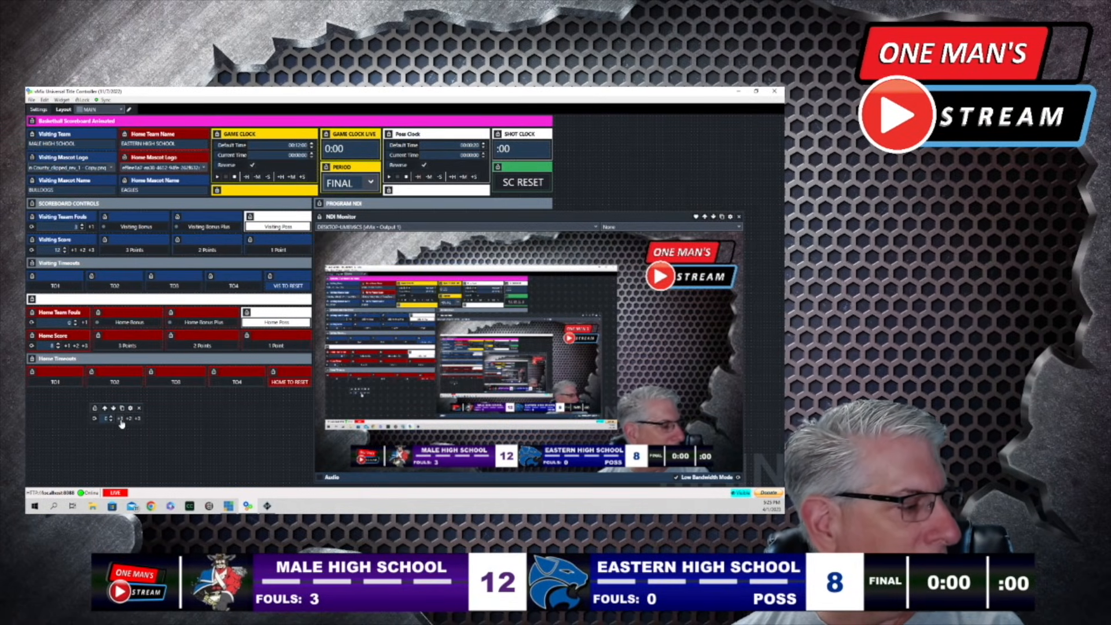
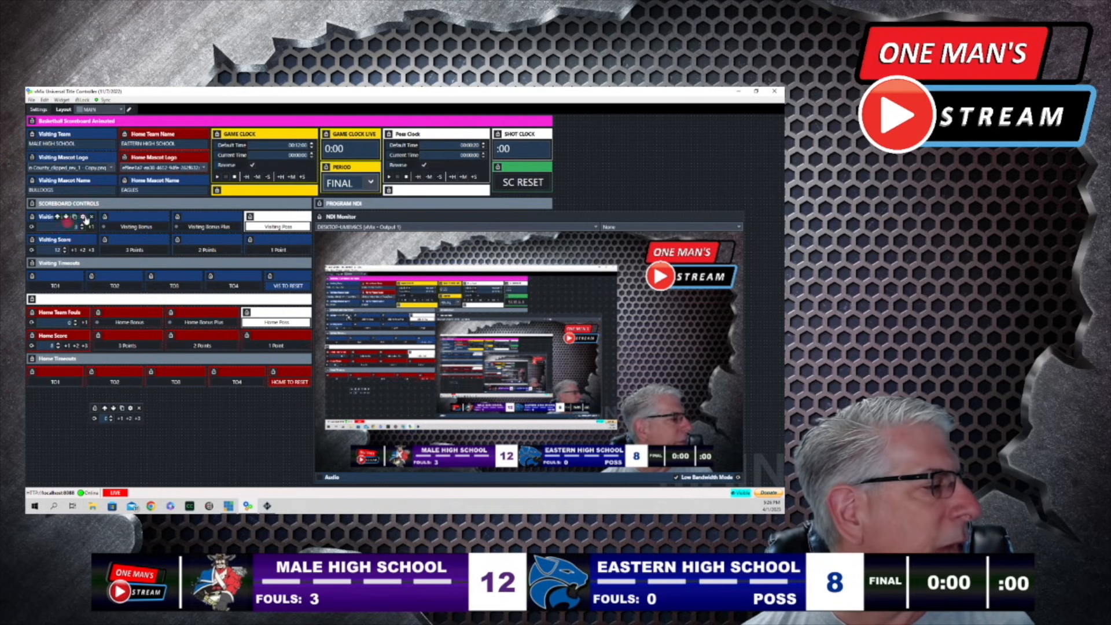
Examine the style, active buttons and title mapping of the Visiting Team Fouls widget and accept its properties
left_click(85, 218)
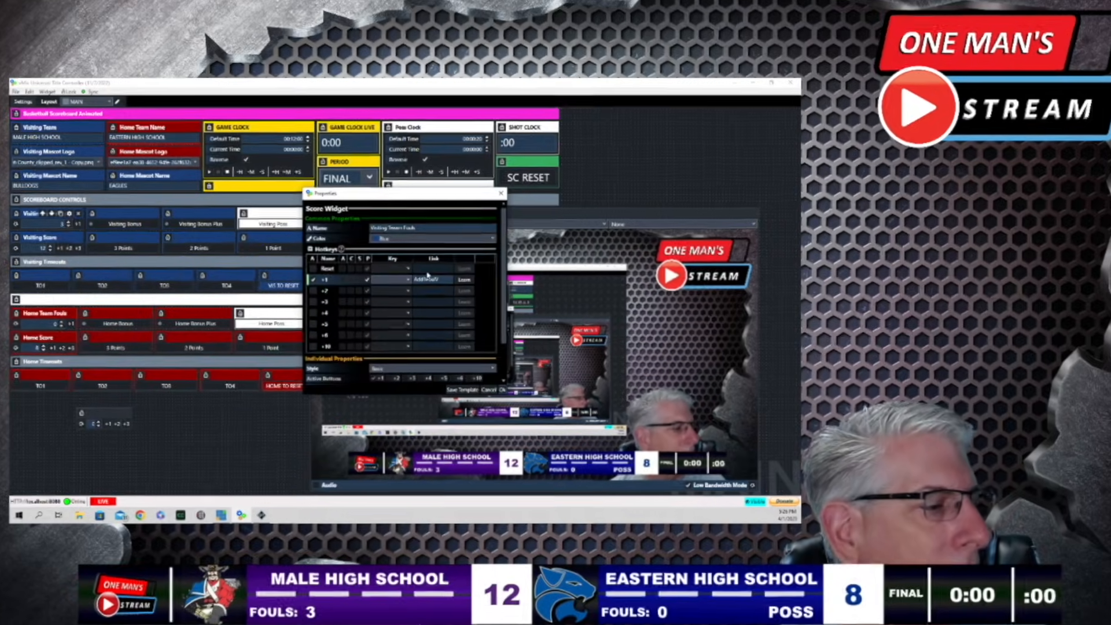
scroll(427, 274, "down", 3)
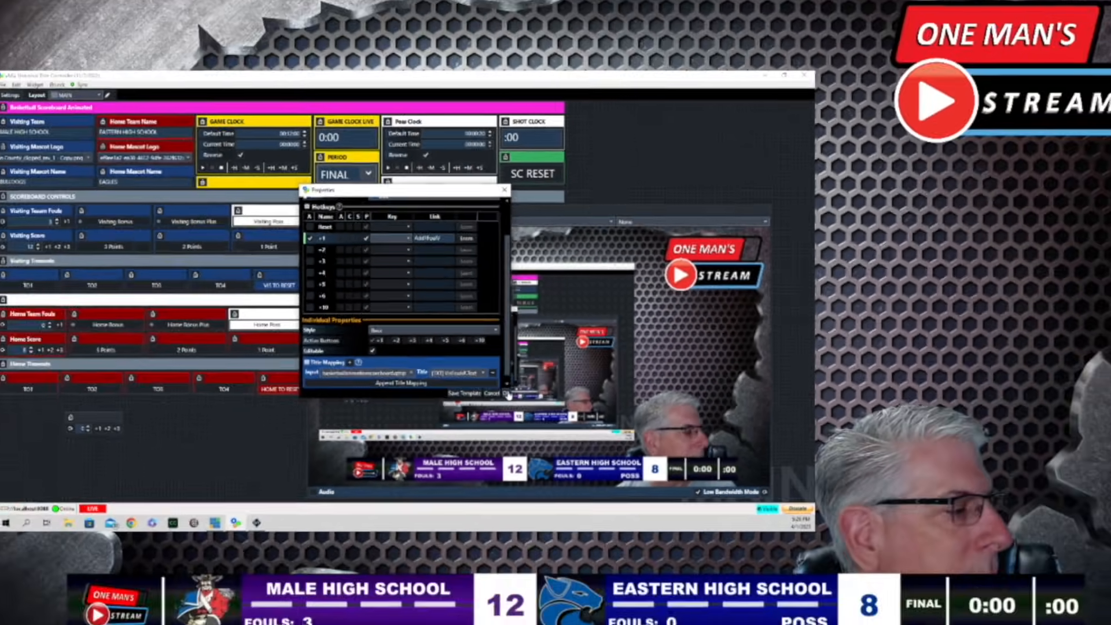
left_click(508, 394)
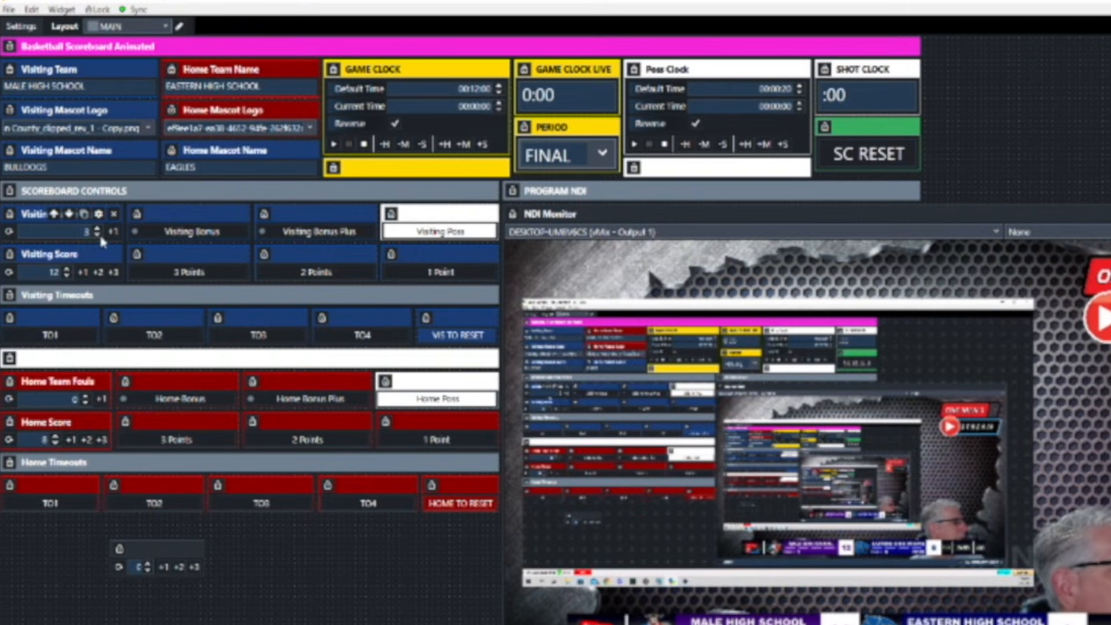
Raise the visiting team's fouls to 5 in single-foul increments
left_click(113, 231)
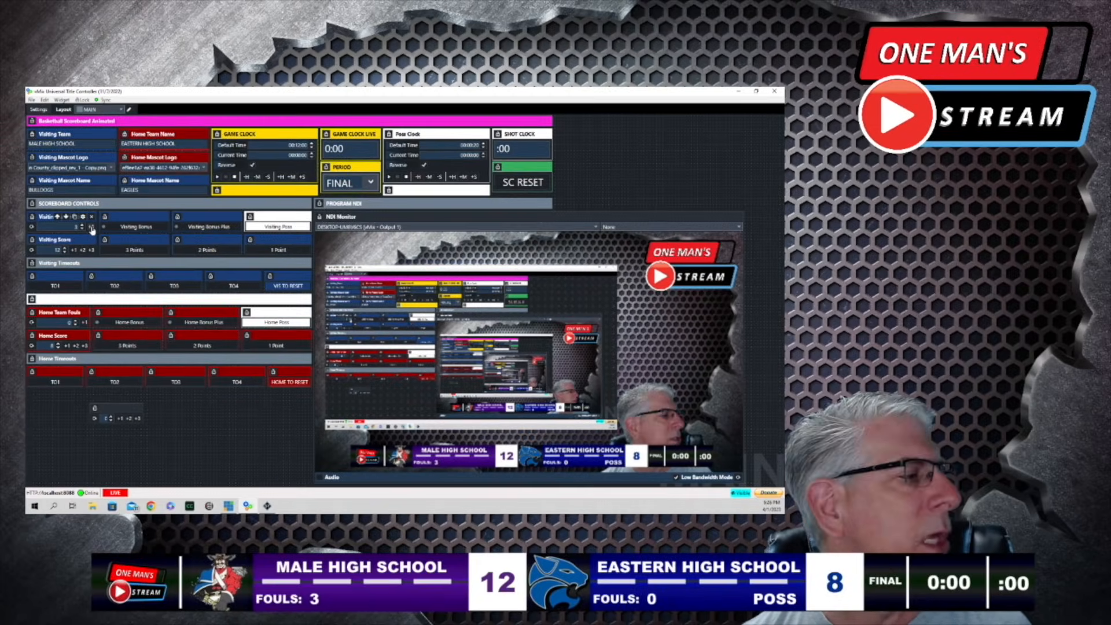
left_click(92, 228)
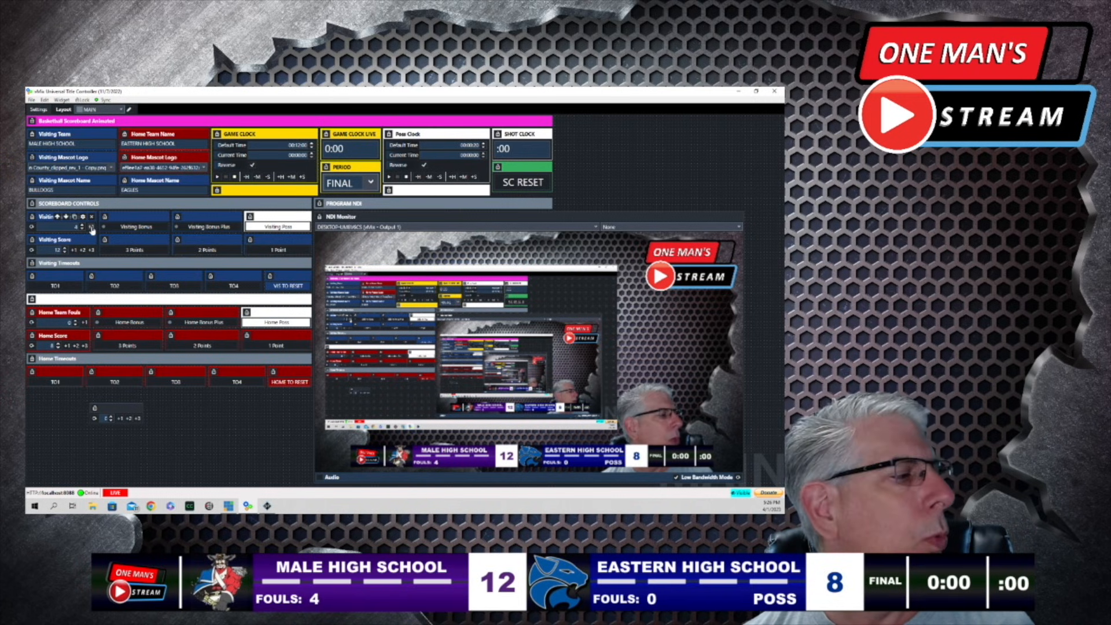
left_click(91, 228)
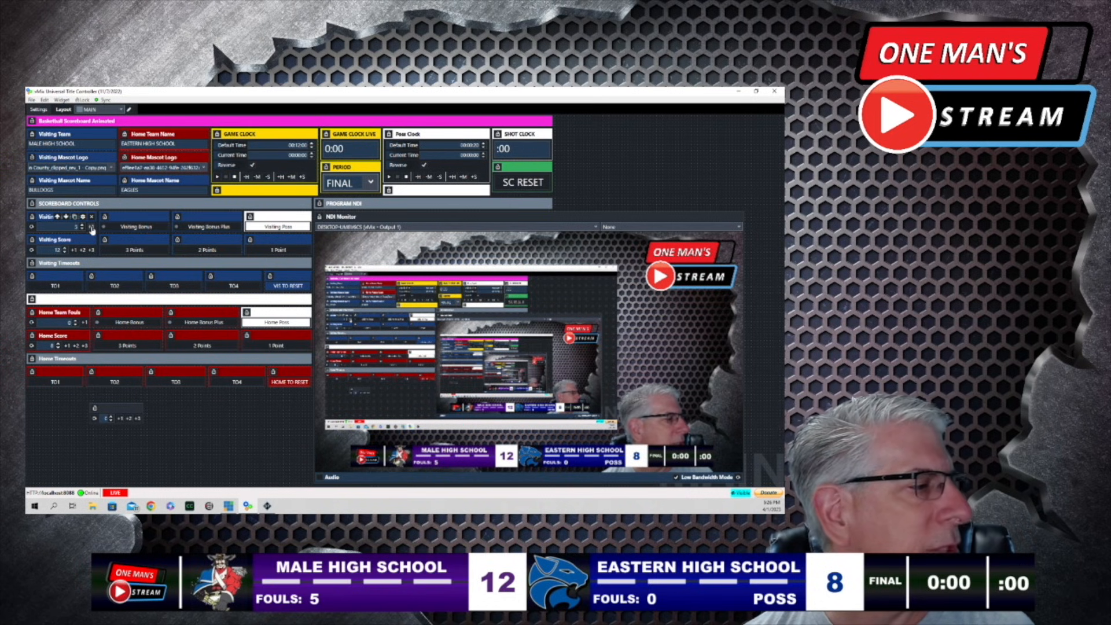
Examine the Visiting Bonus button's individual properties and script command, and accept its properties
left_click(139, 225)
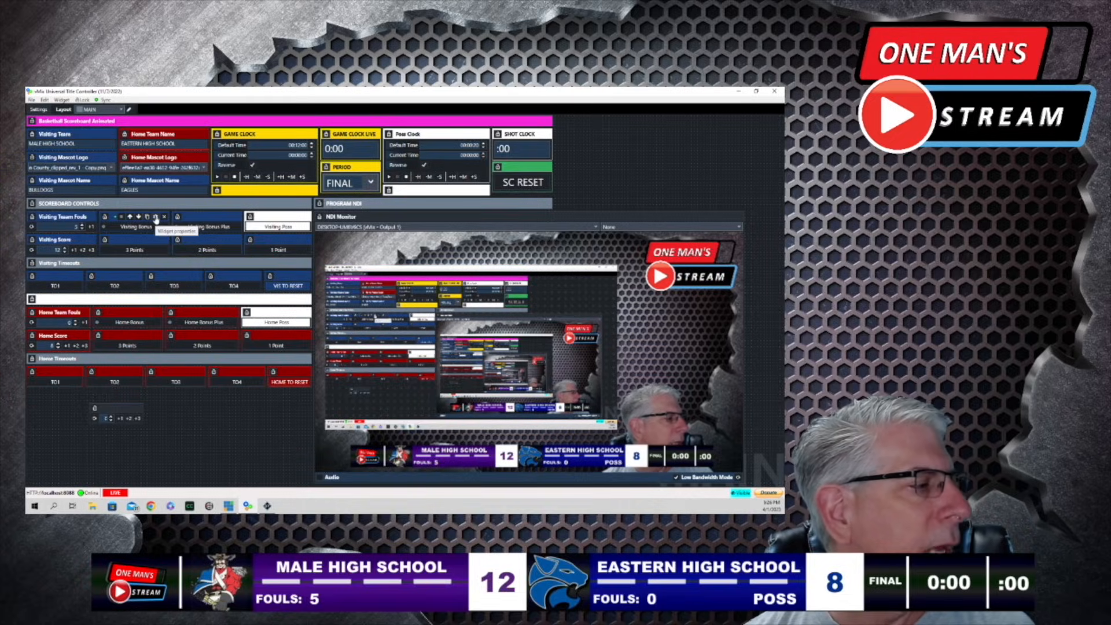
left_click(155, 217)
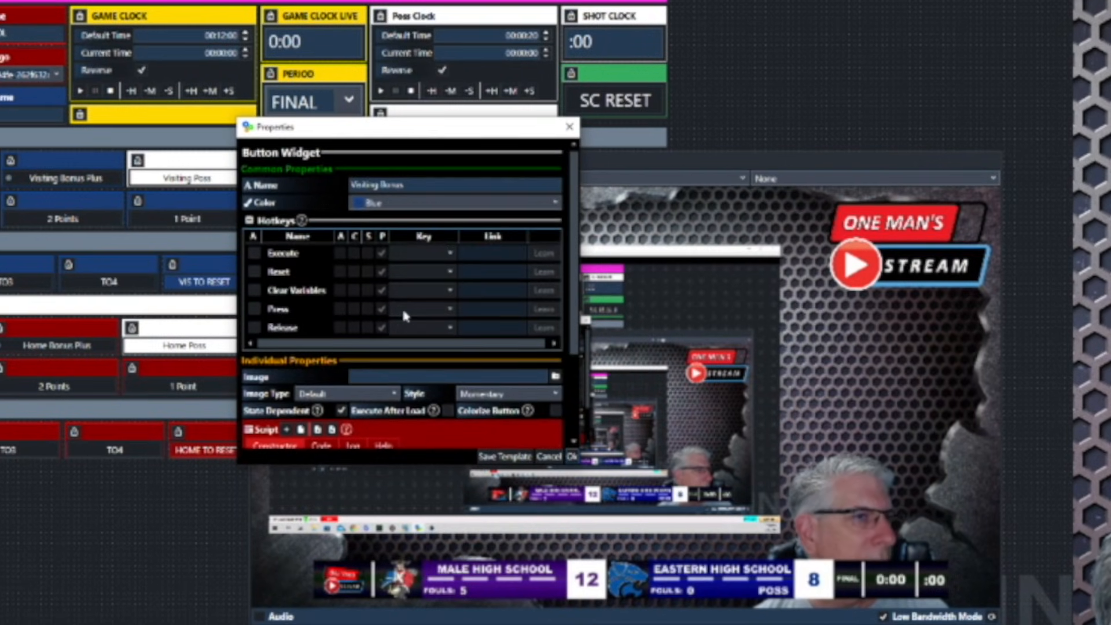
scroll(403, 313, "down", 1)
scroll(404, 311, "down", 1)
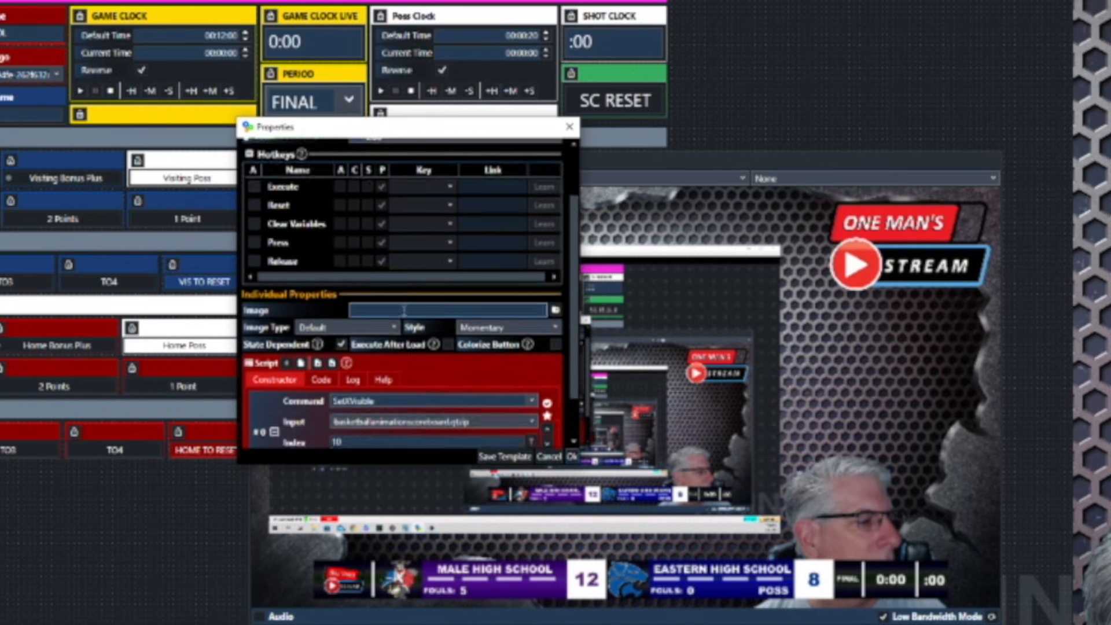
scroll(403, 311, "down", 1)
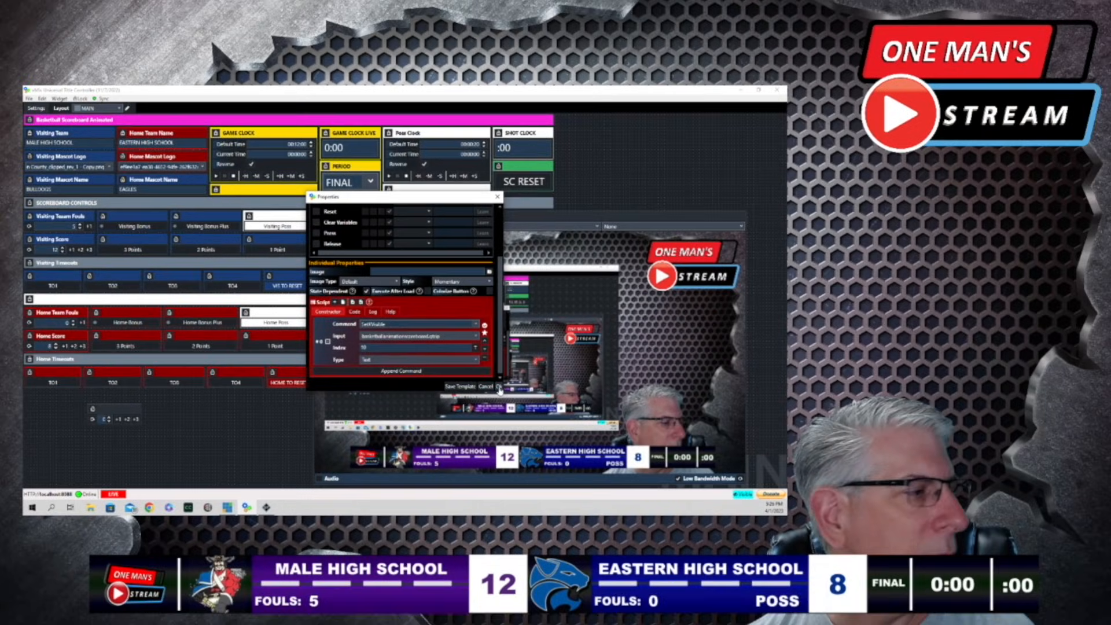
left_click(572, 457)
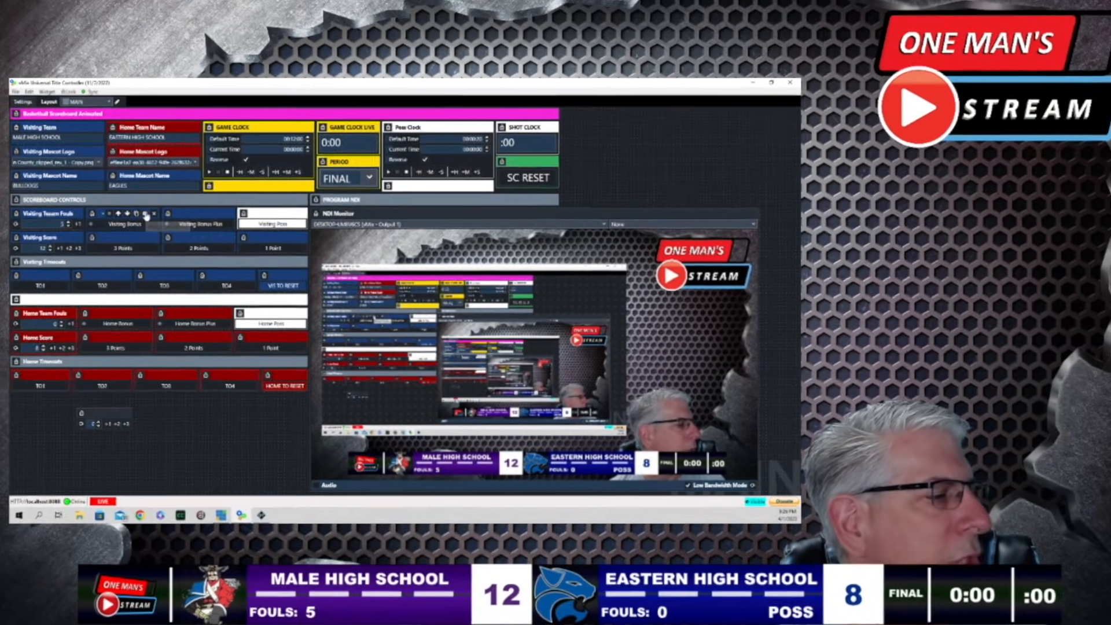
left_click(155, 216)
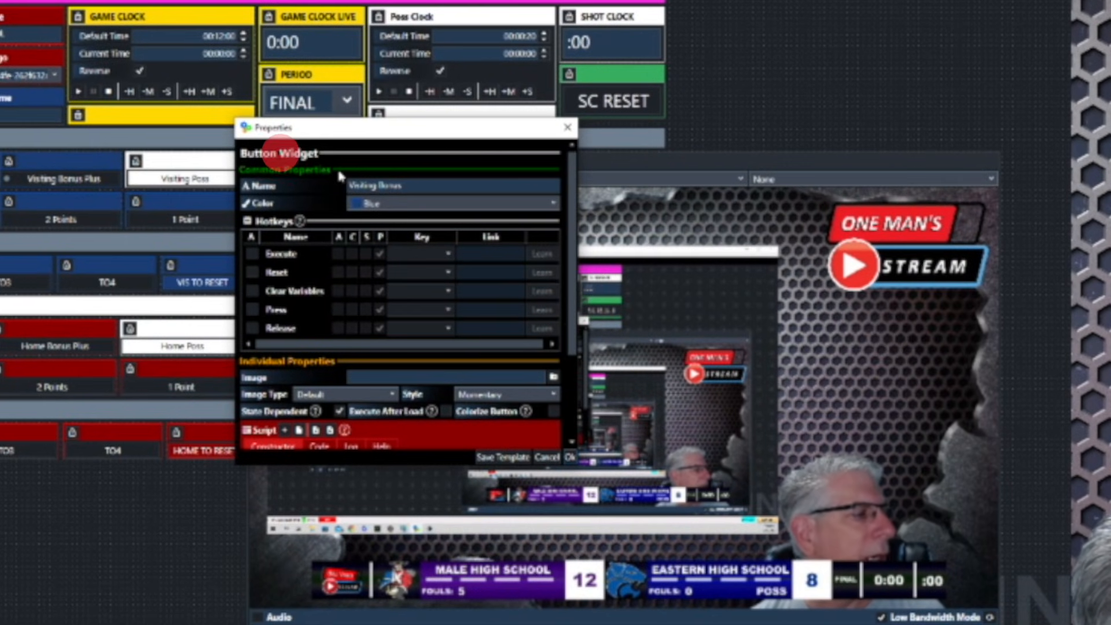
left_click(570, 458)
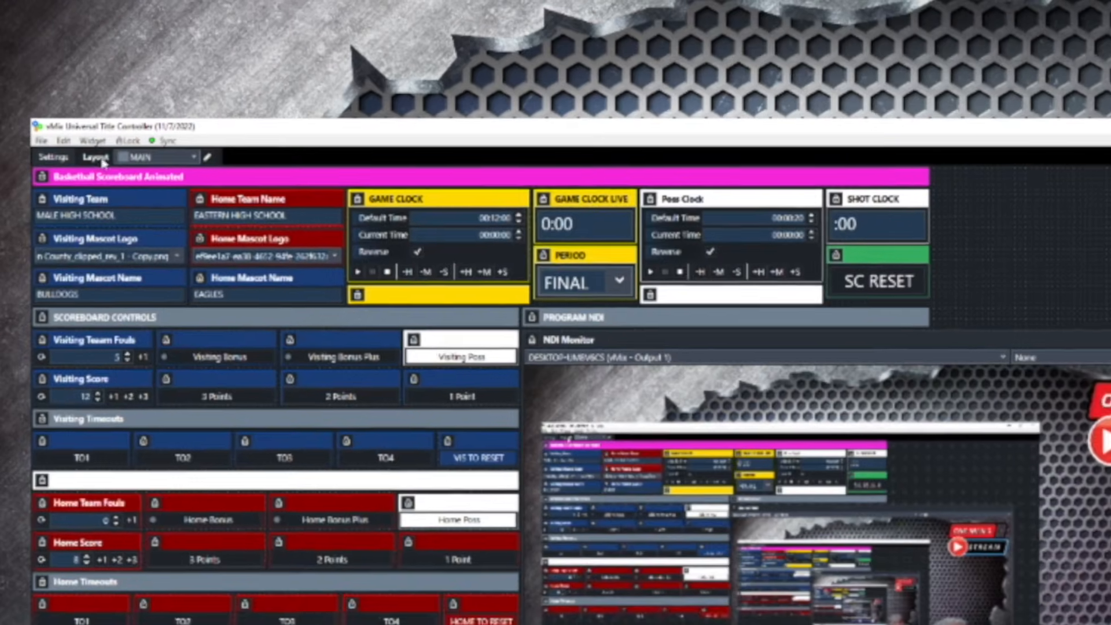
Add a Button widget in the empty area below Home Timeouts and append an empty command to its script
left_click(63, 101)
left_click(113, 159)
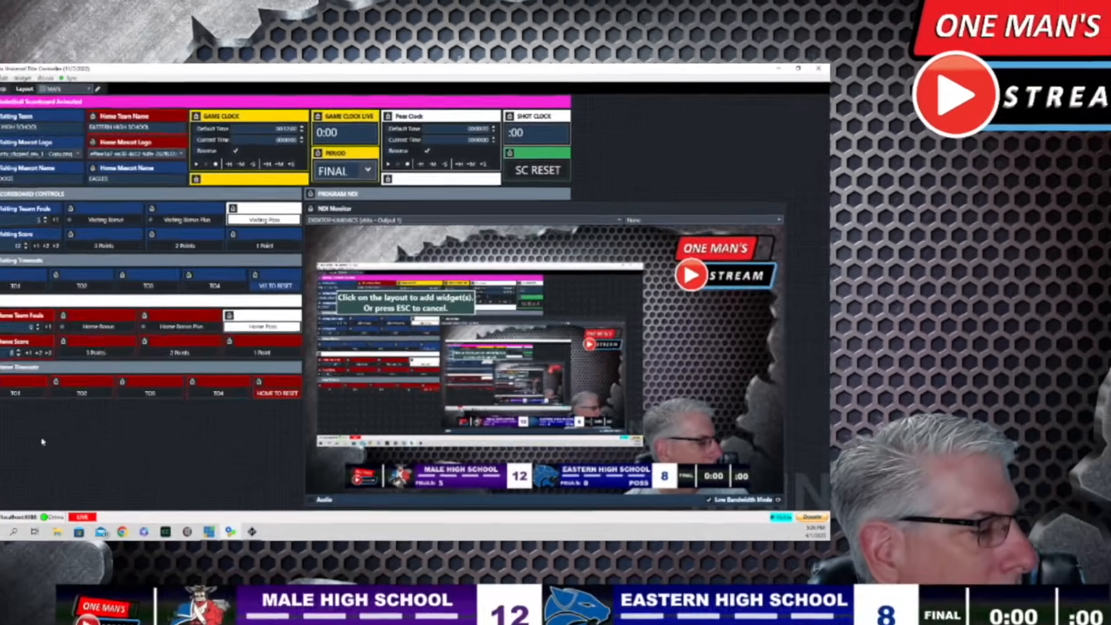
left_click(143, 488)
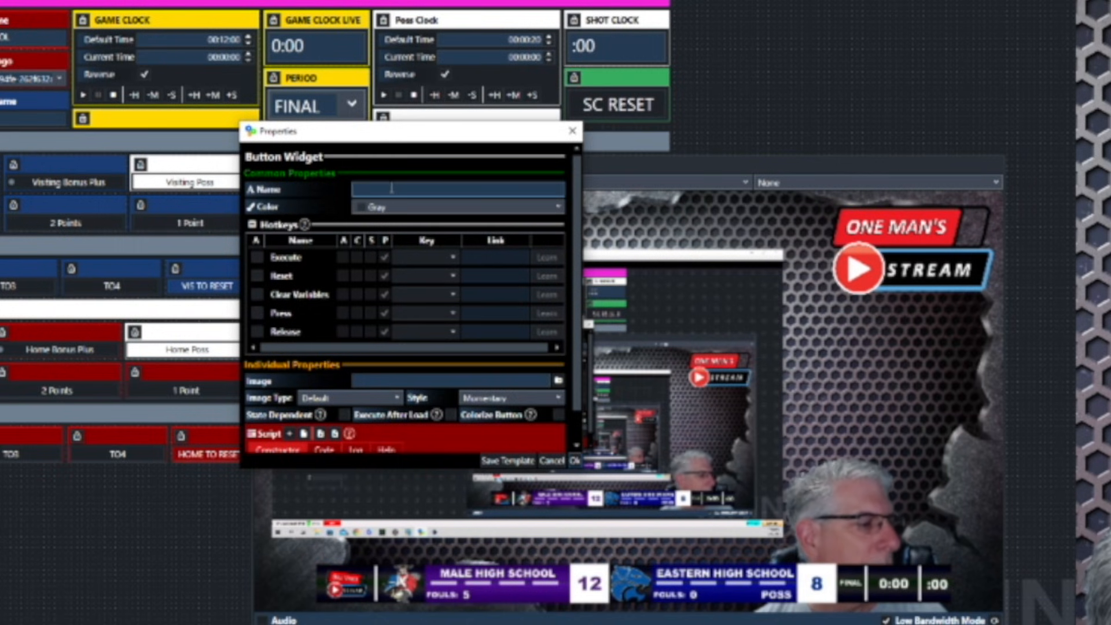
scroll(398, 242, "down", 1)
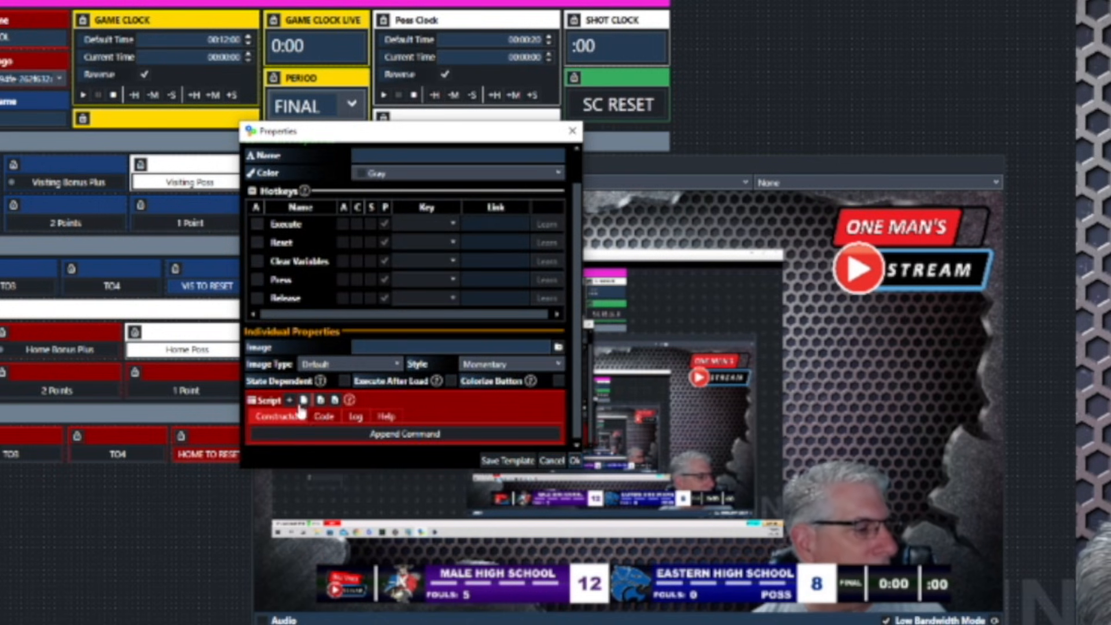
left_click(291, 402)
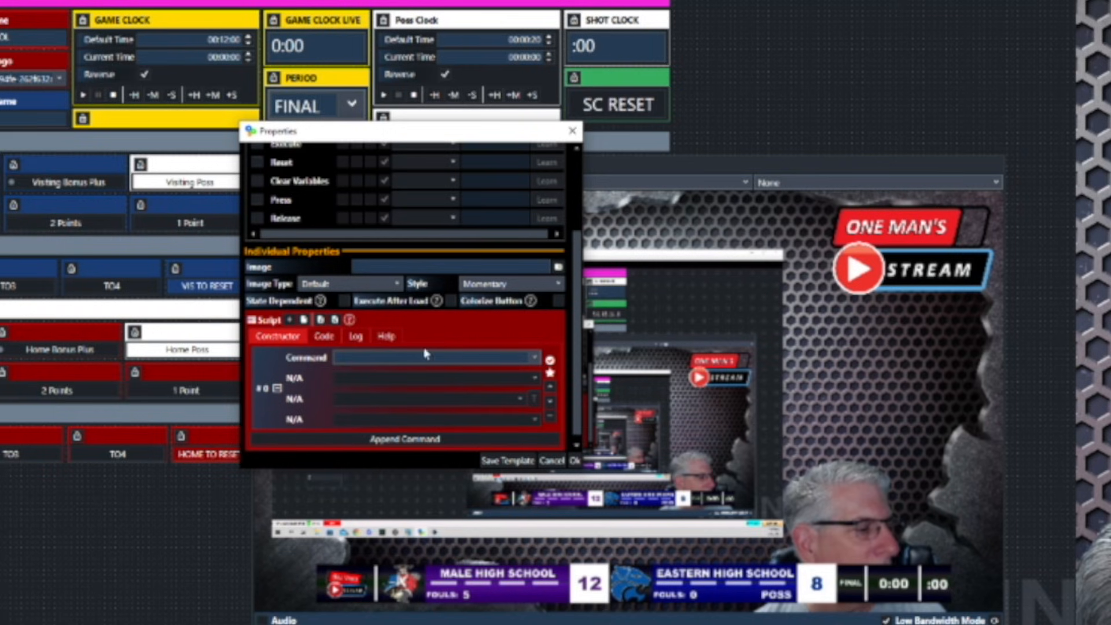
Set the new button's script command to SetXVisible
left_click(536, 358)
scroll(412, 512, "down", 10)
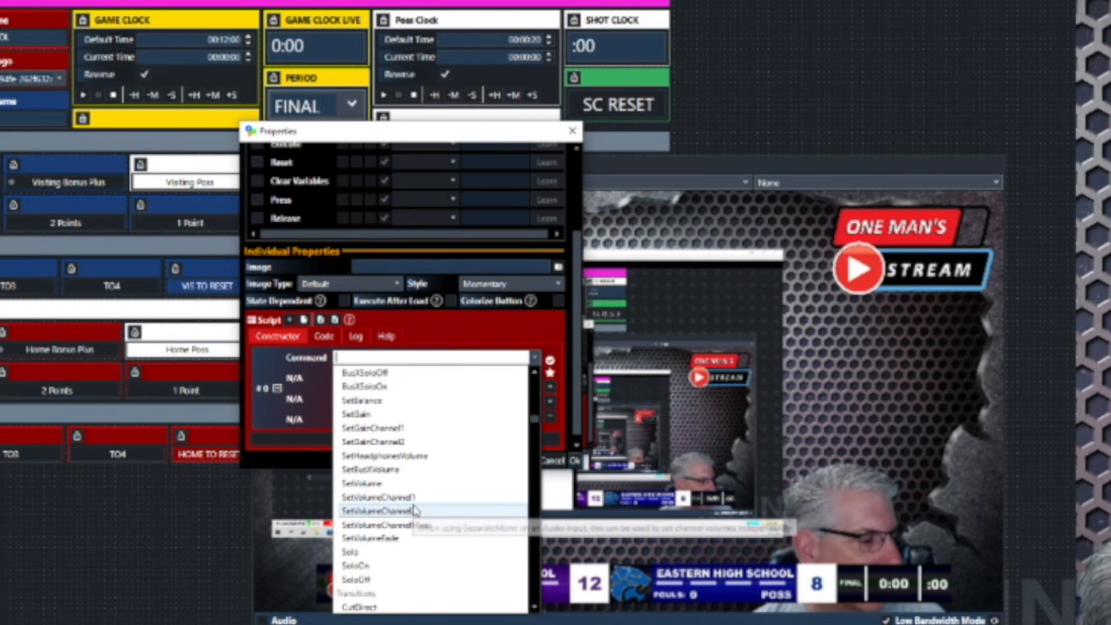
scroll(414, 510, "down", 12)
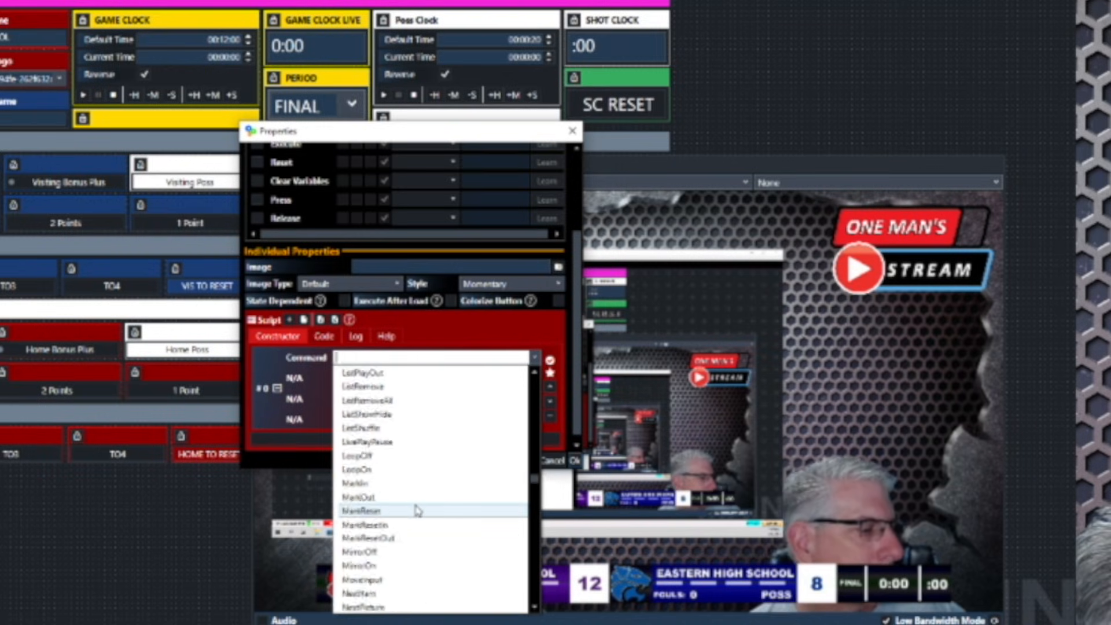
scroll(417, 510, "down", 10)
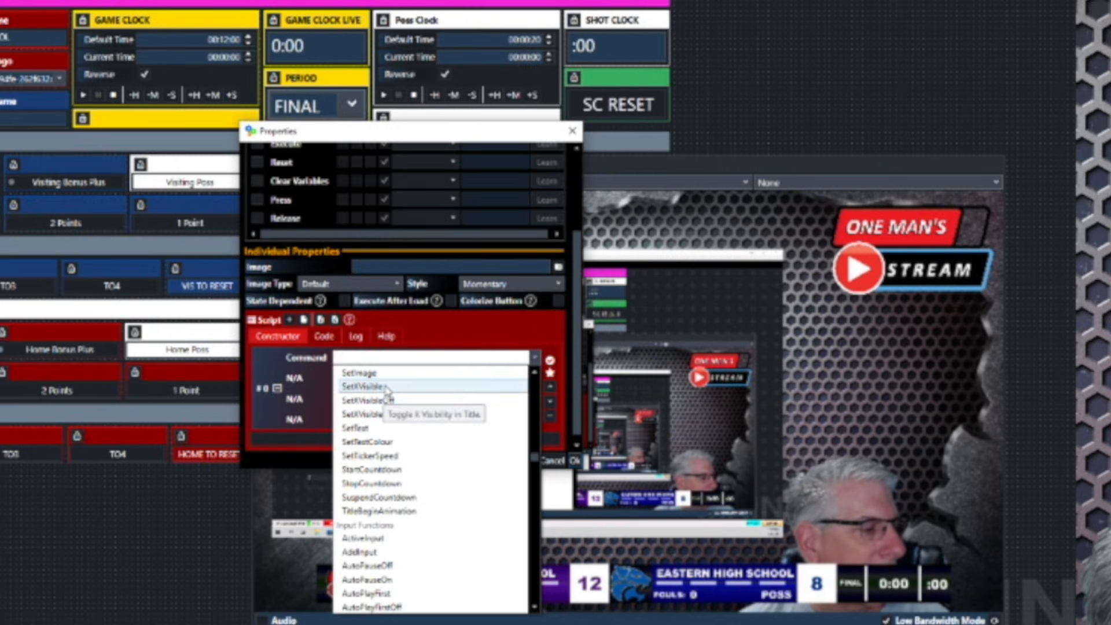
left_click(387, 388)
Target the command at basketballanimationscoreboard.gtzip with index 10, VisBonus.Text, and accept the new button's properties
left_click(393, 379)
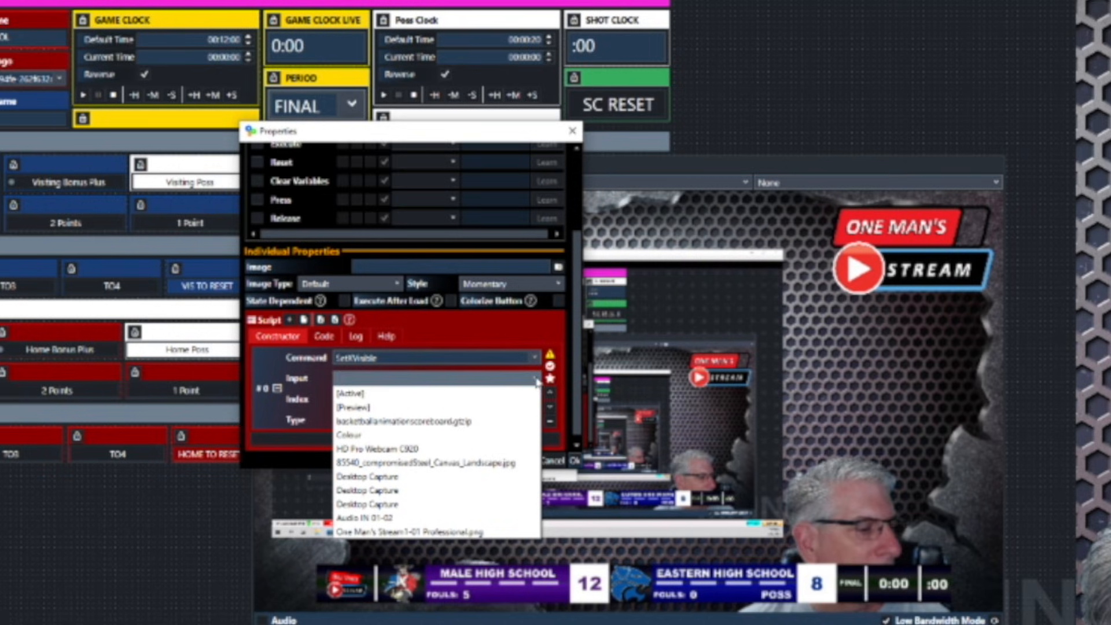
left_click(443, 421)
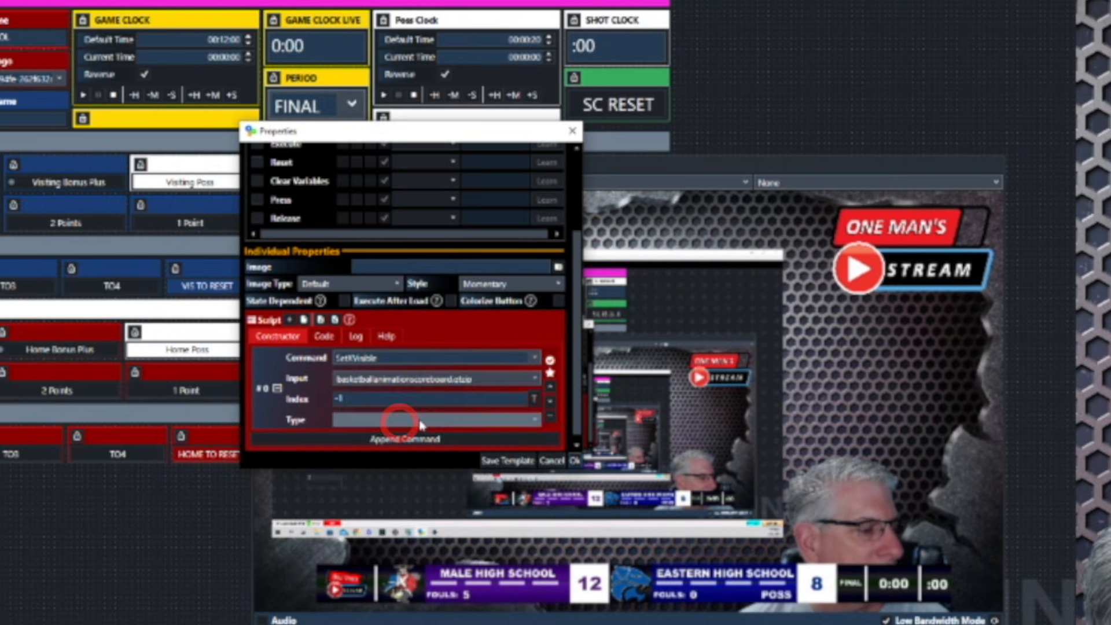
left_click(535, 399)
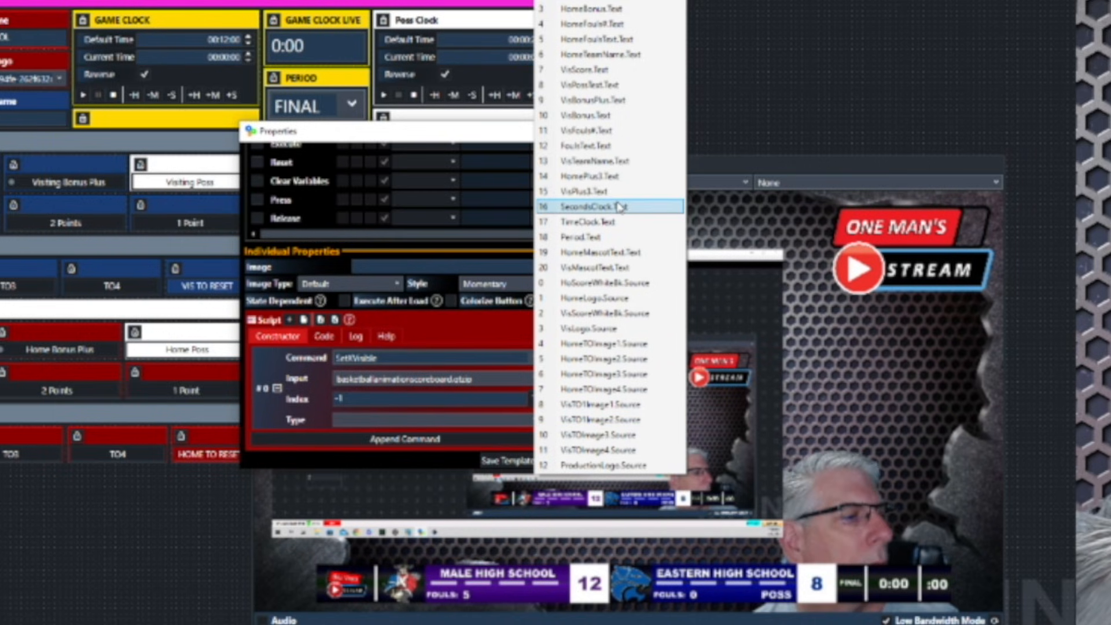
left_click(585, 115)
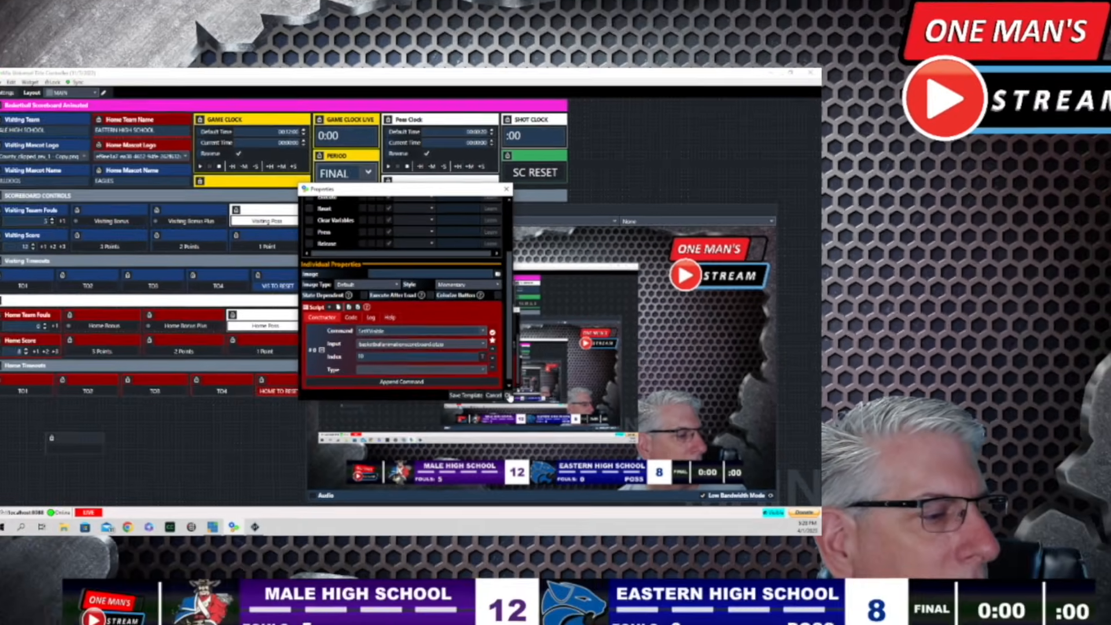
left_click(508, 396)
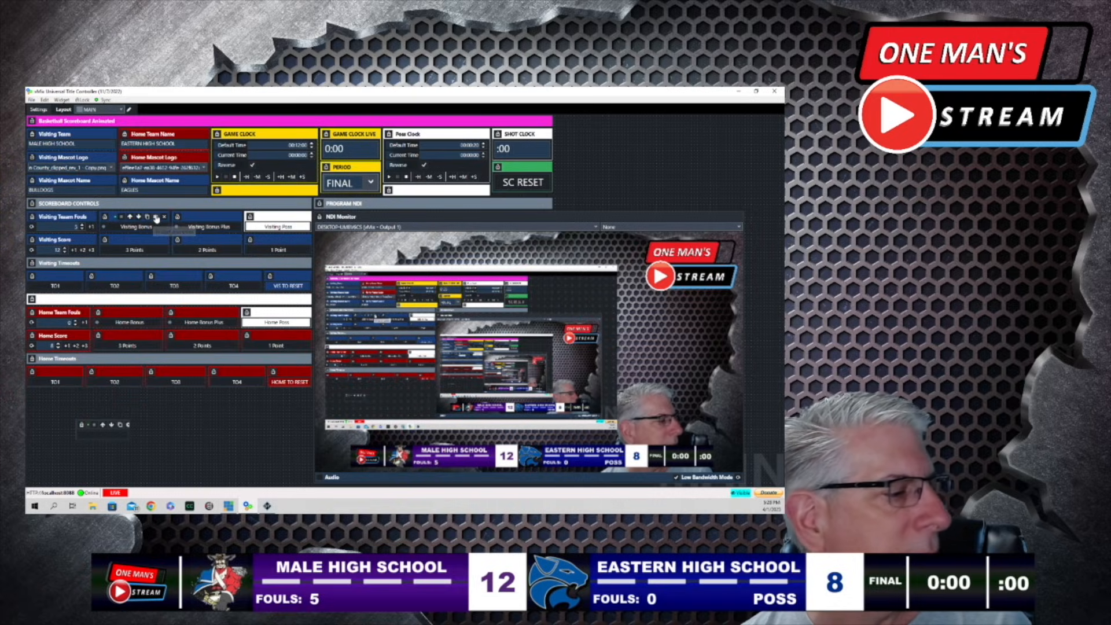
Review the Visiting Bonus button's script index against the title's field list, and switch the visiting bonus indicator on and off
left_click(155, 217)
left_click(364, 391)
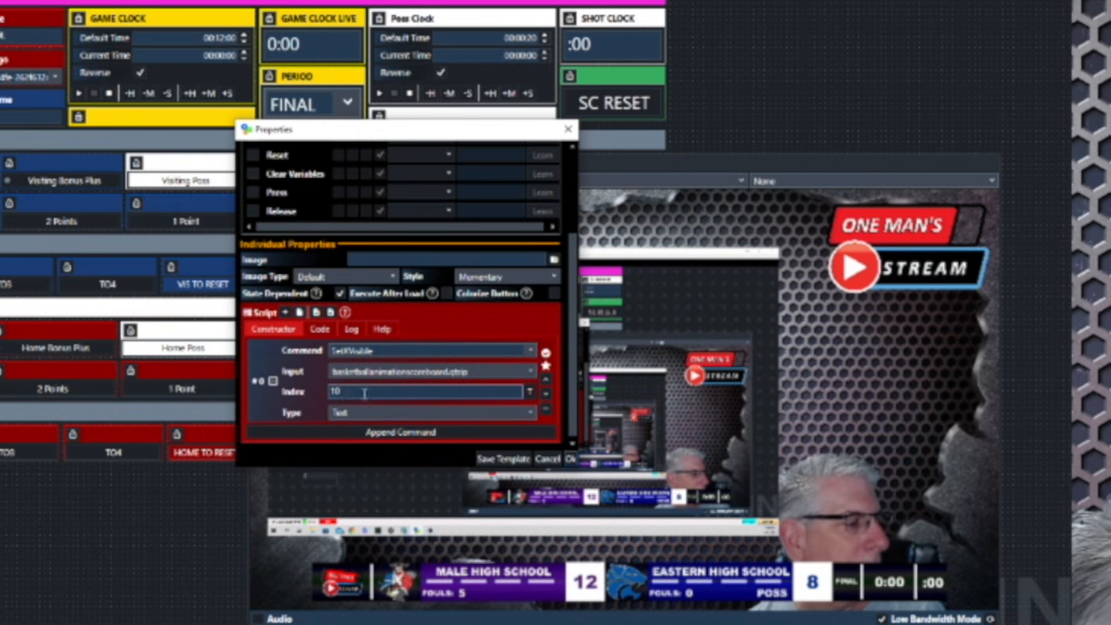
left_click(530, 392)
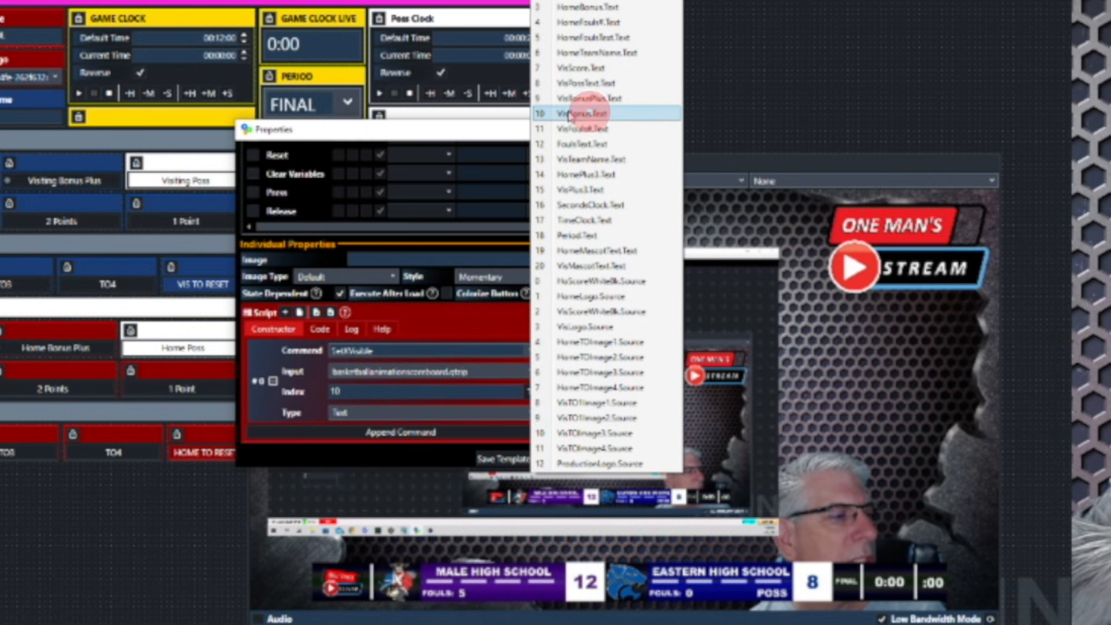
left_click(570, 114)
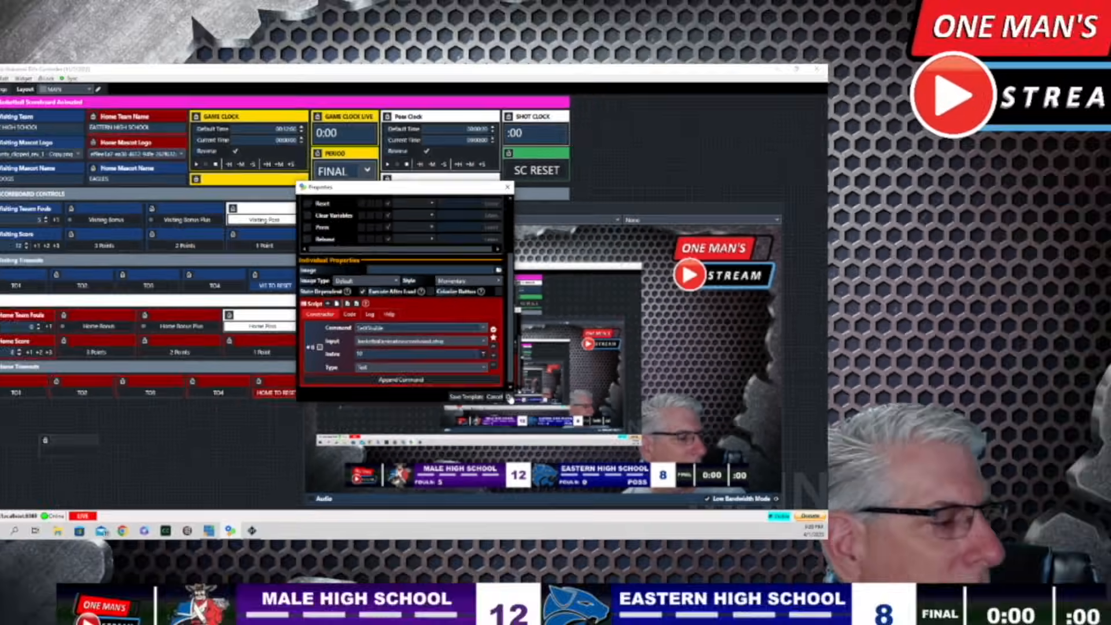
left_click(508, 396)
left_click(108, 221)
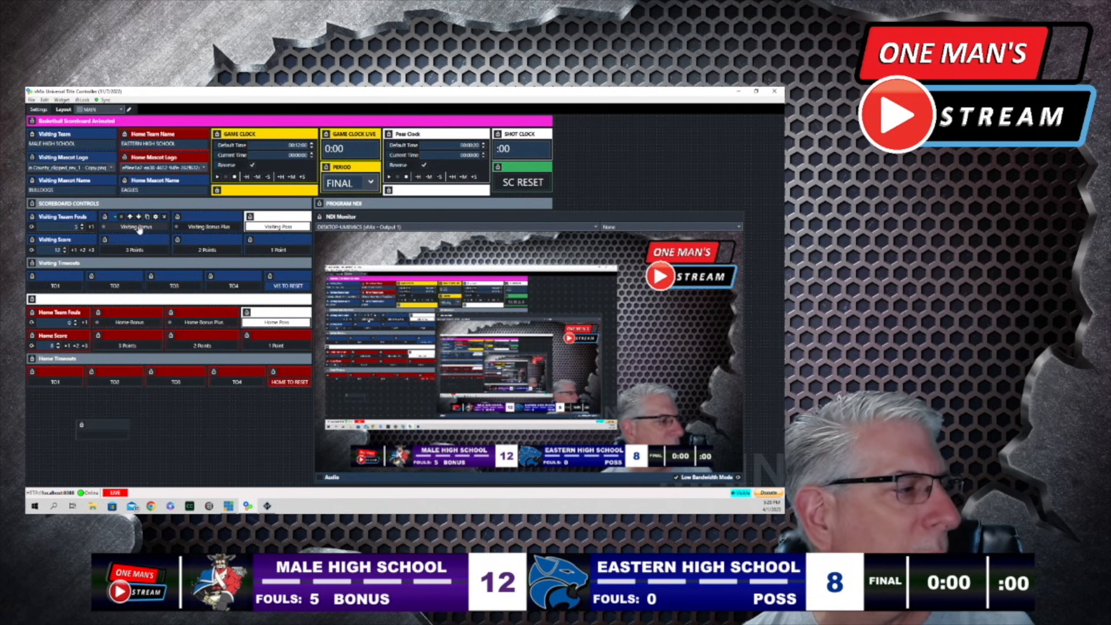
left_click(139, 229)
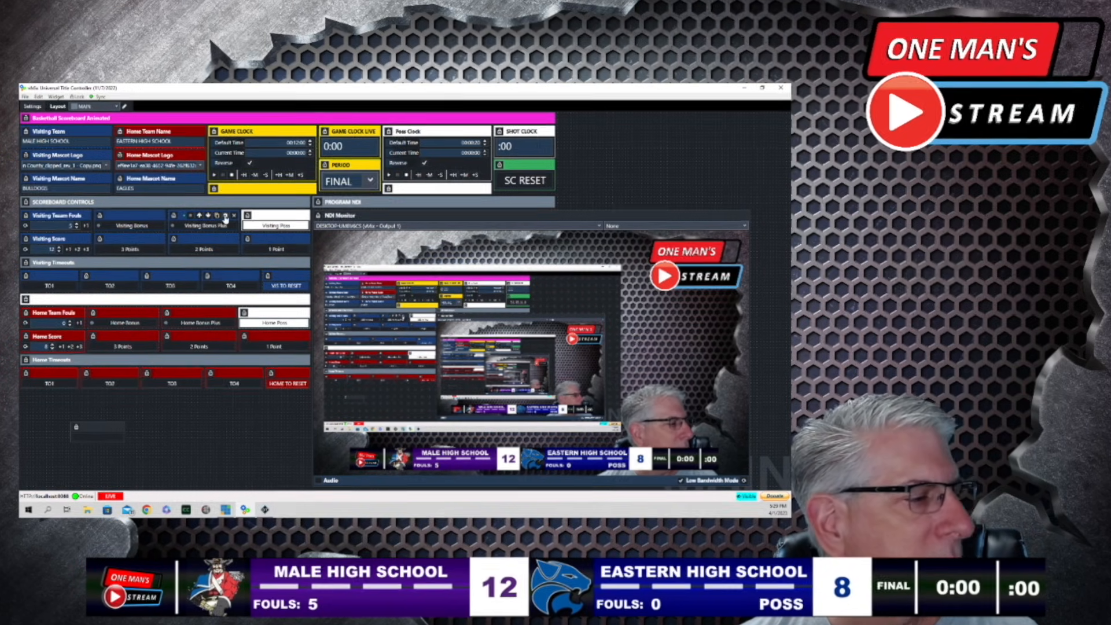
Examine the Visiting Bonus Plus button's script and the title field its index targets, and accept its properties
left_click(228, 217)
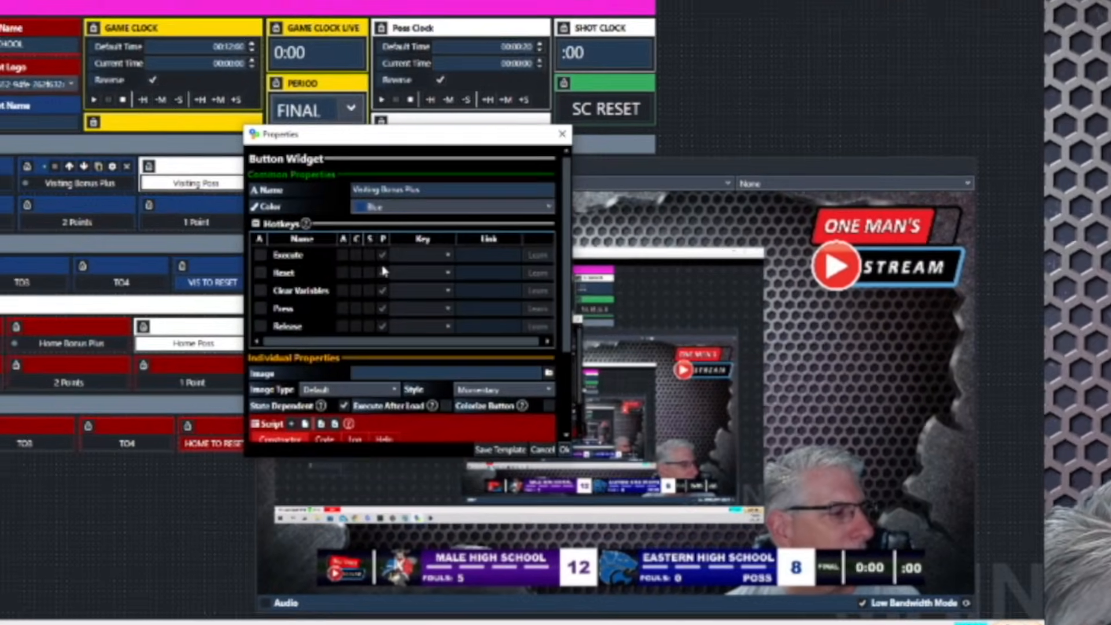
scroll(382, 271, "down", 3)
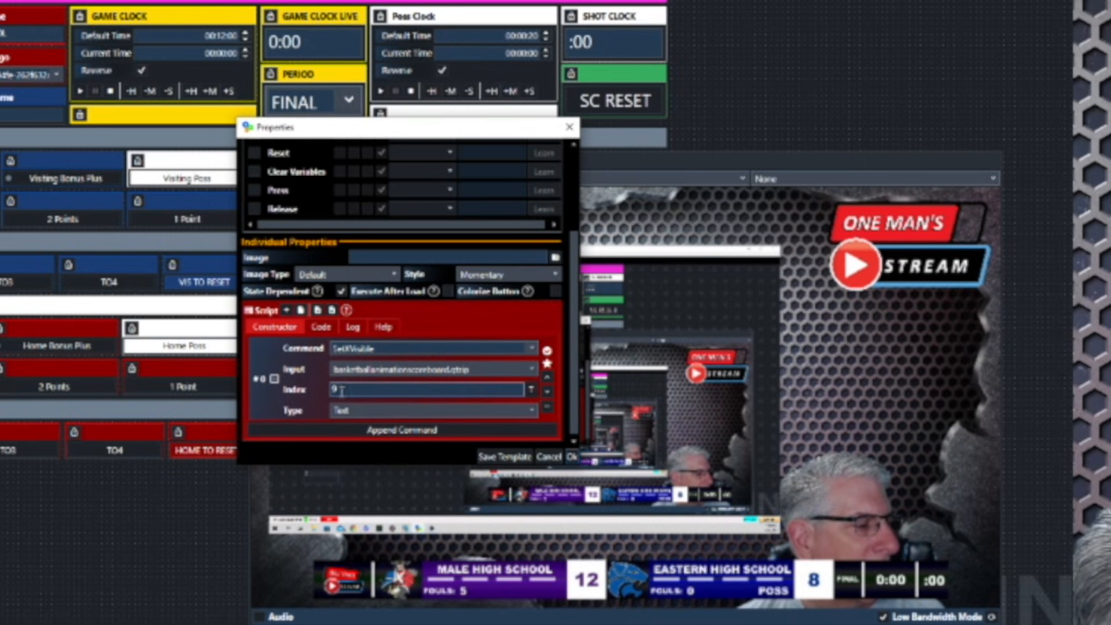
left_click(530, 389)
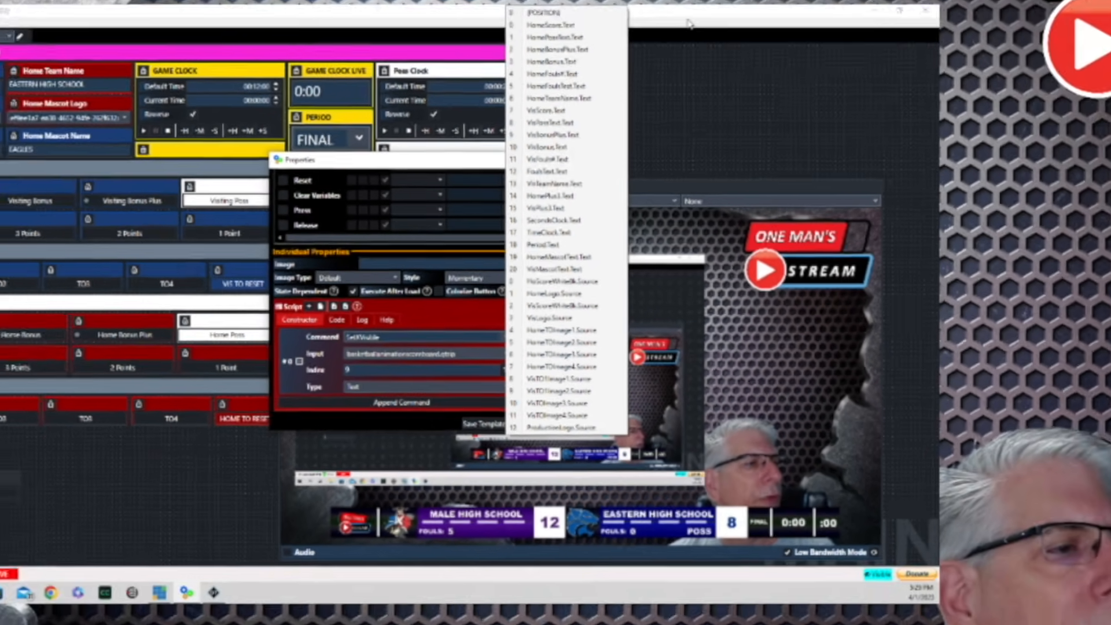
left_click(773, 33)
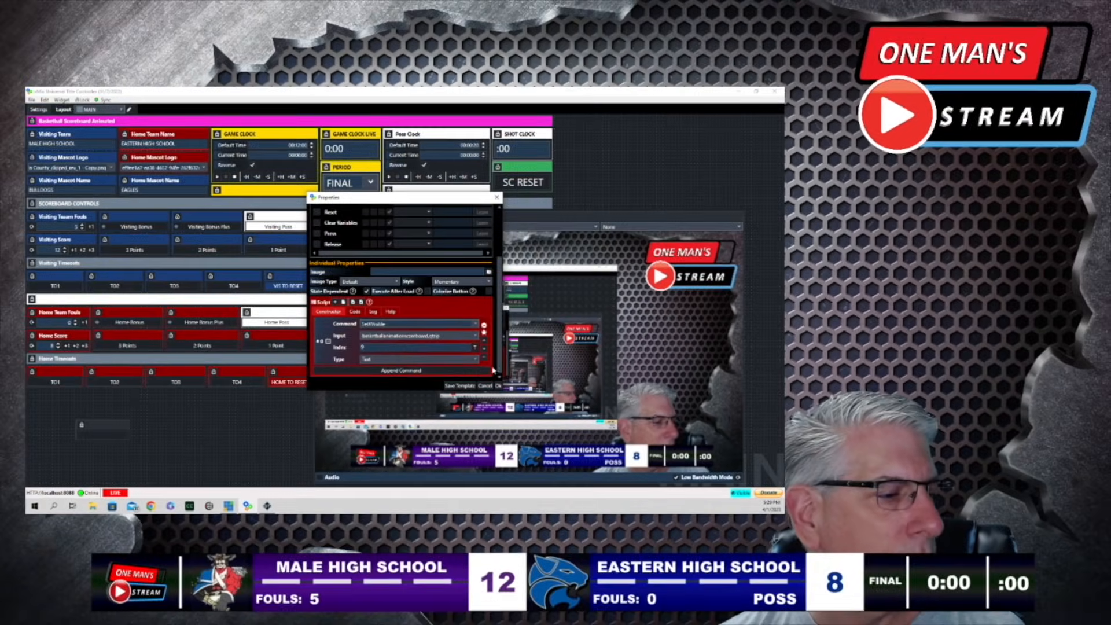
left_click(498, 386)
Switch the visiting team's BONUS + indicator on and off with the Visiting Bonus Plus button
left_click(215, 227)
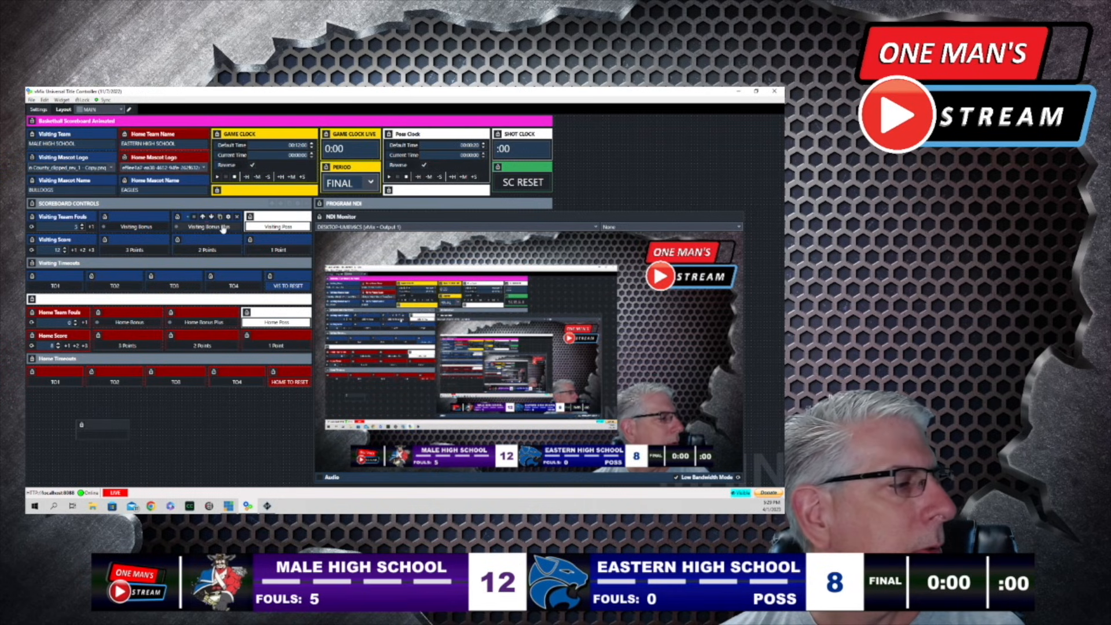
left_click(223, 229)
left_click(223, 229)
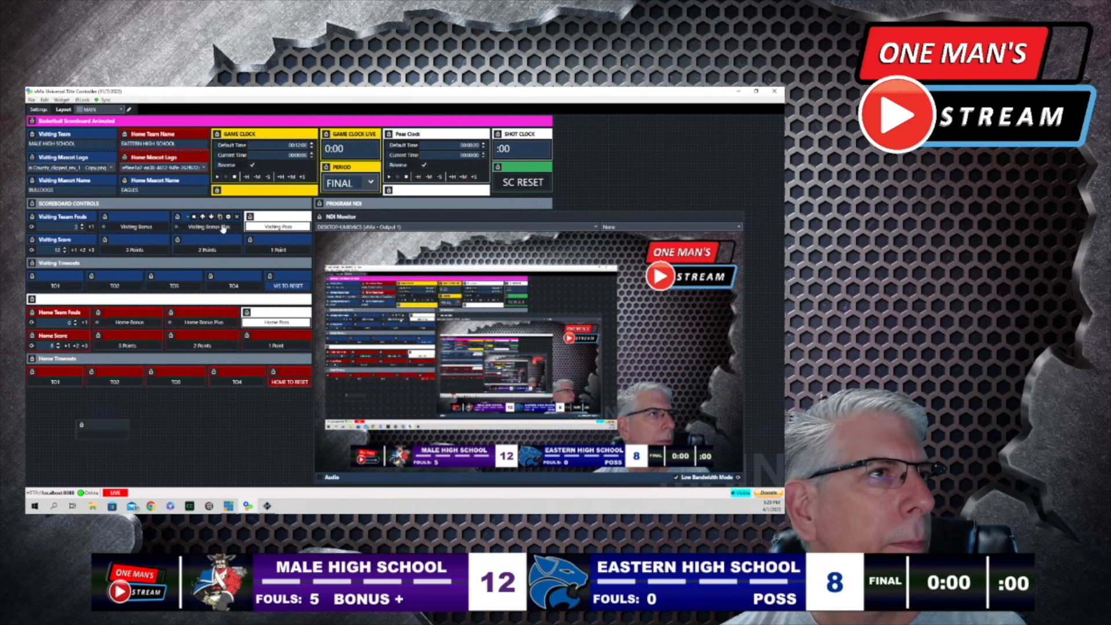
left_click(223, 229)
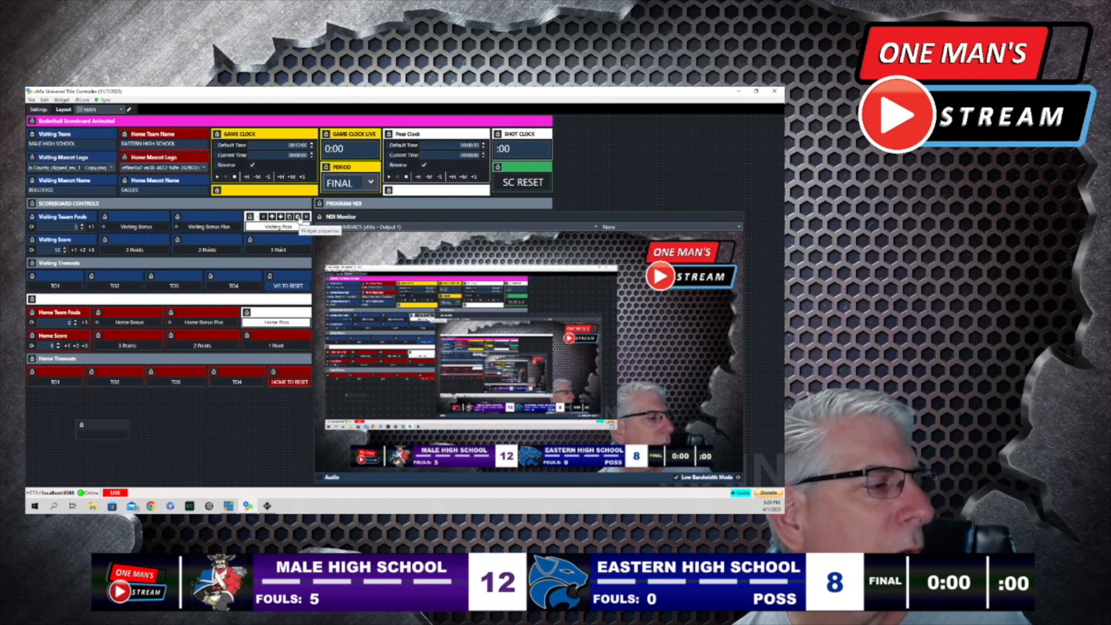
Review the title fields targeted by the Visiting Poss button's on and off commands, accept its properties, and switch possession to the visiting team
left_click(298, 218)
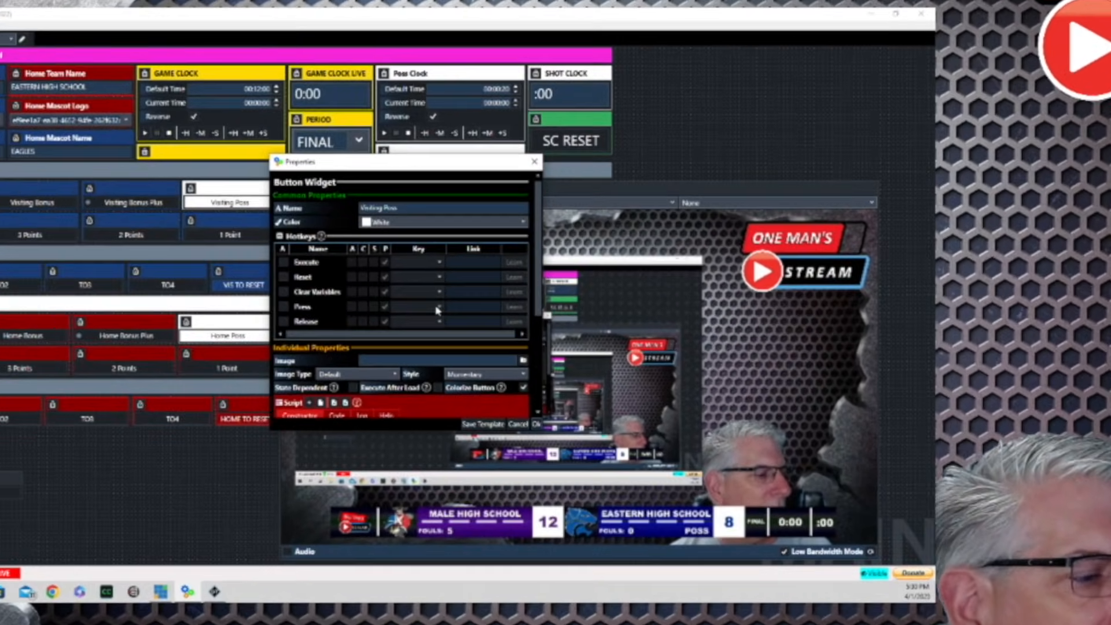
scroll(419, 302, "down", 5)
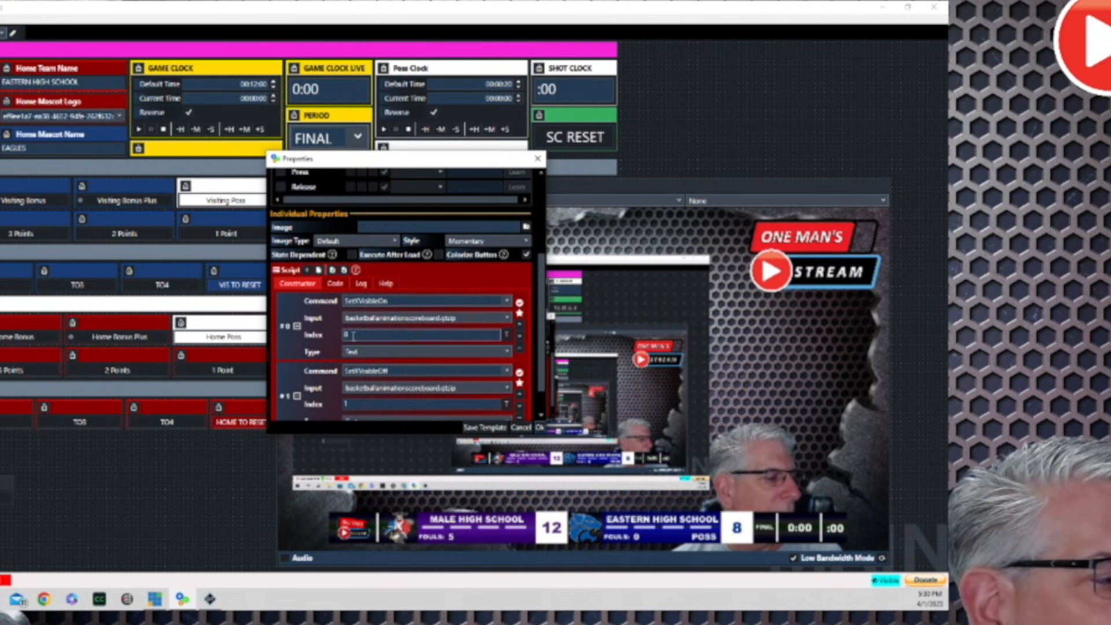
left_click(508, 337)
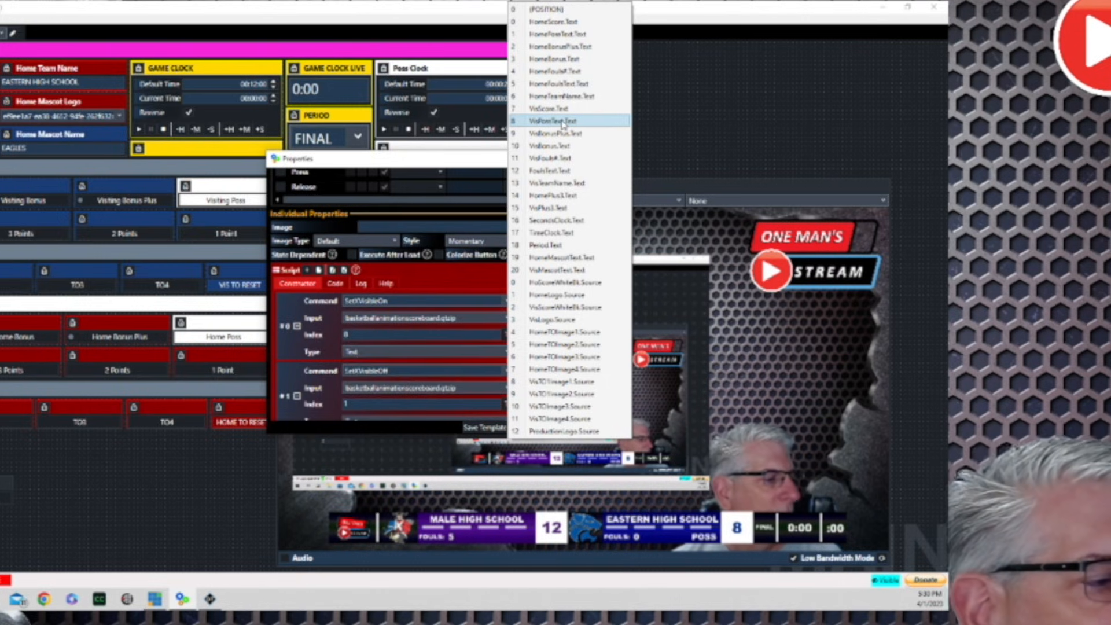
left_click(735, 310)
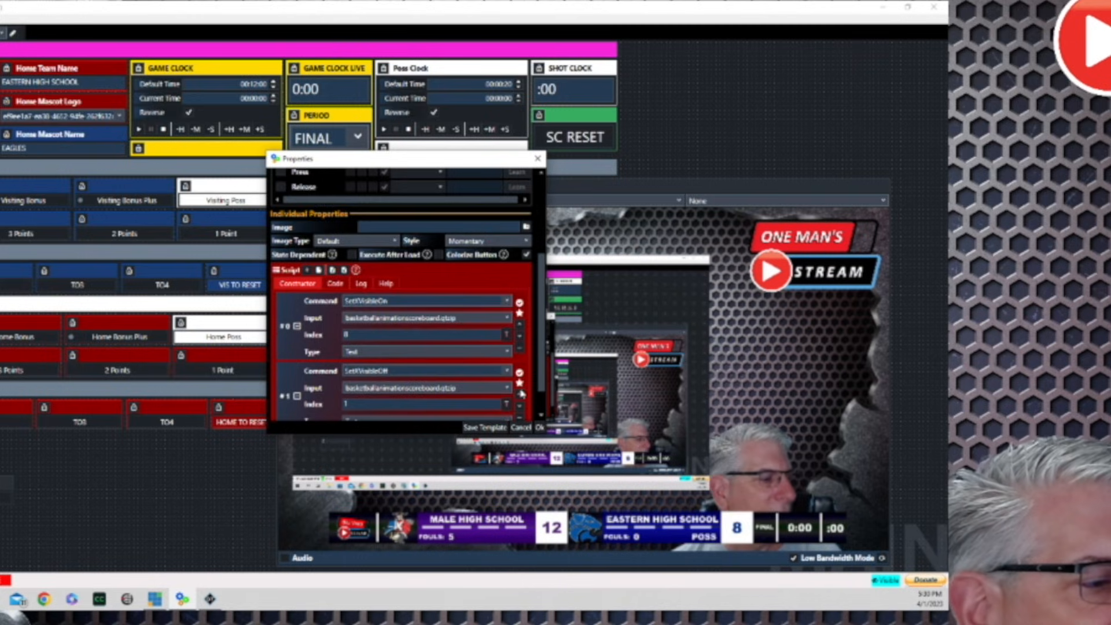
scroll(407, 377, "down", 1)
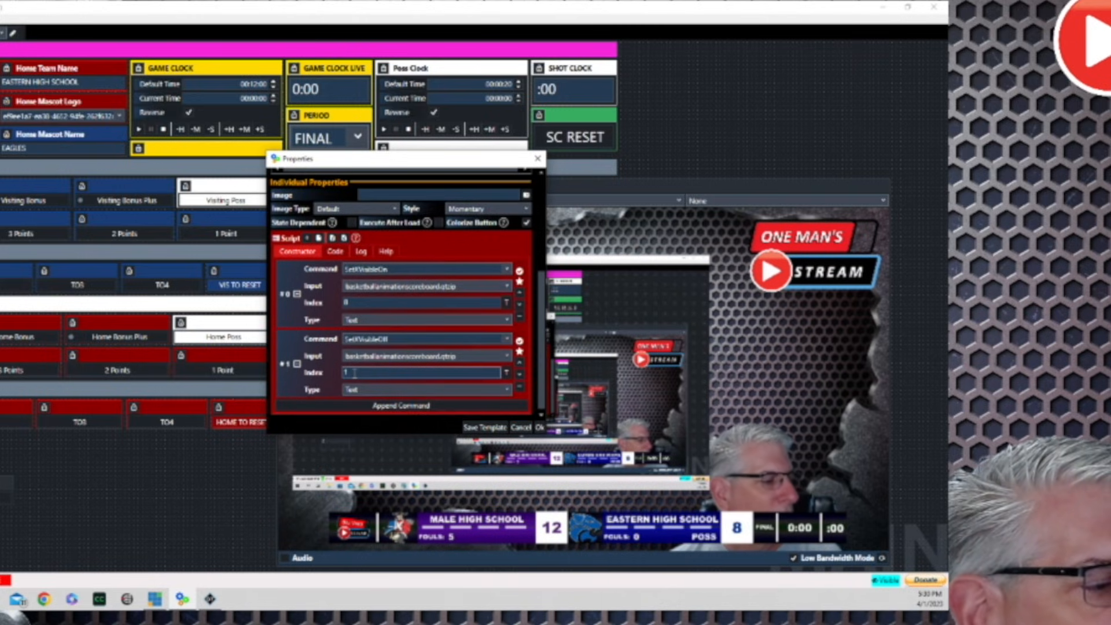
left_click(507, 372)
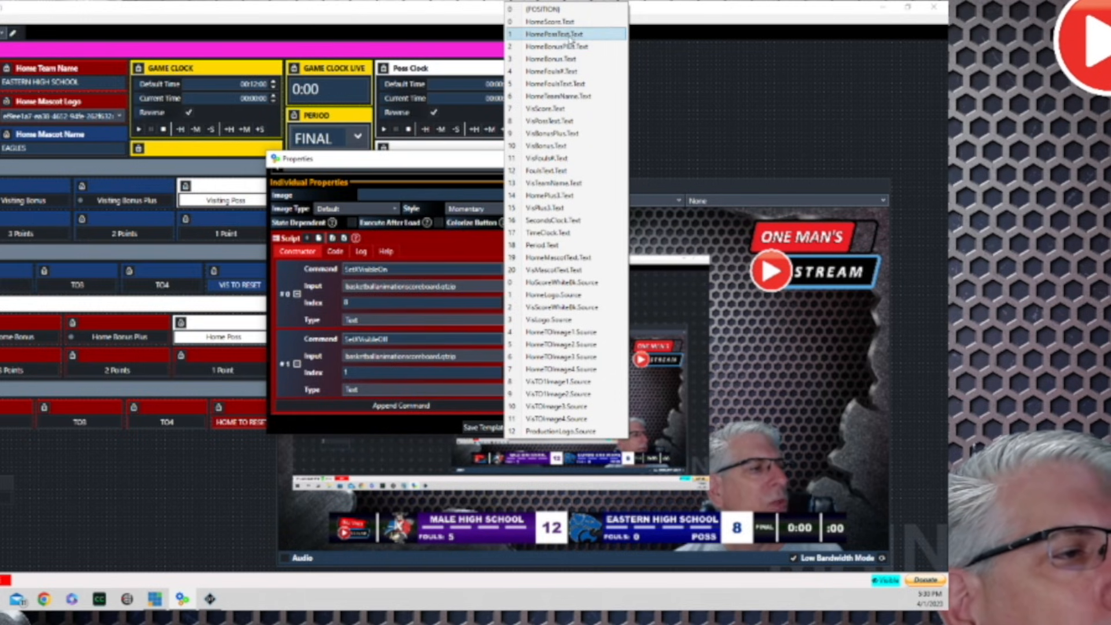
left_click(554, 34)
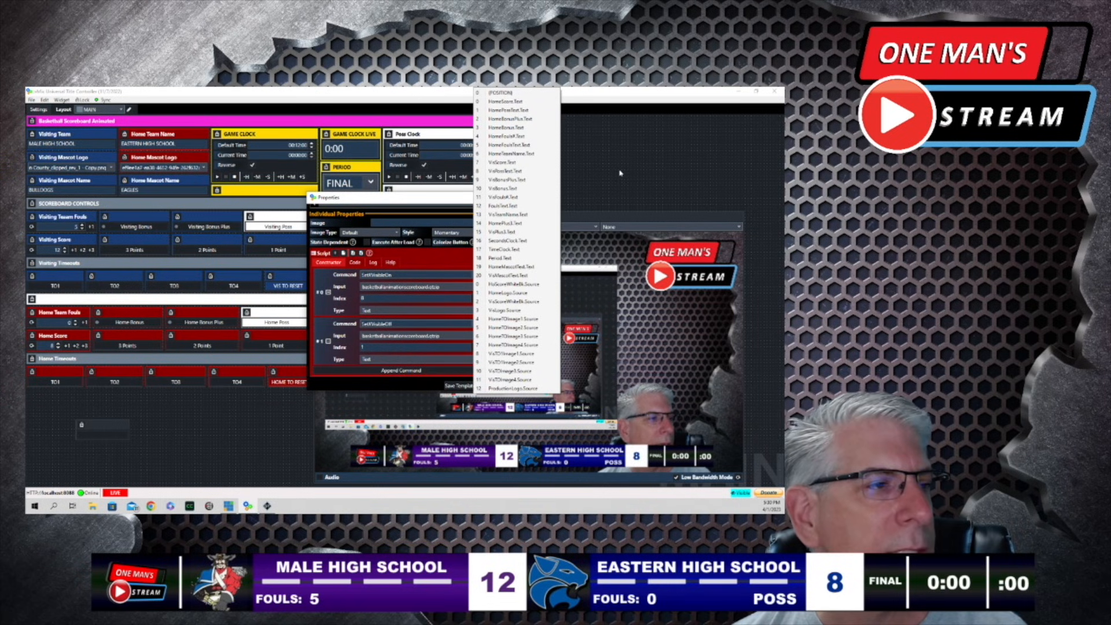
left_click(621, 172)
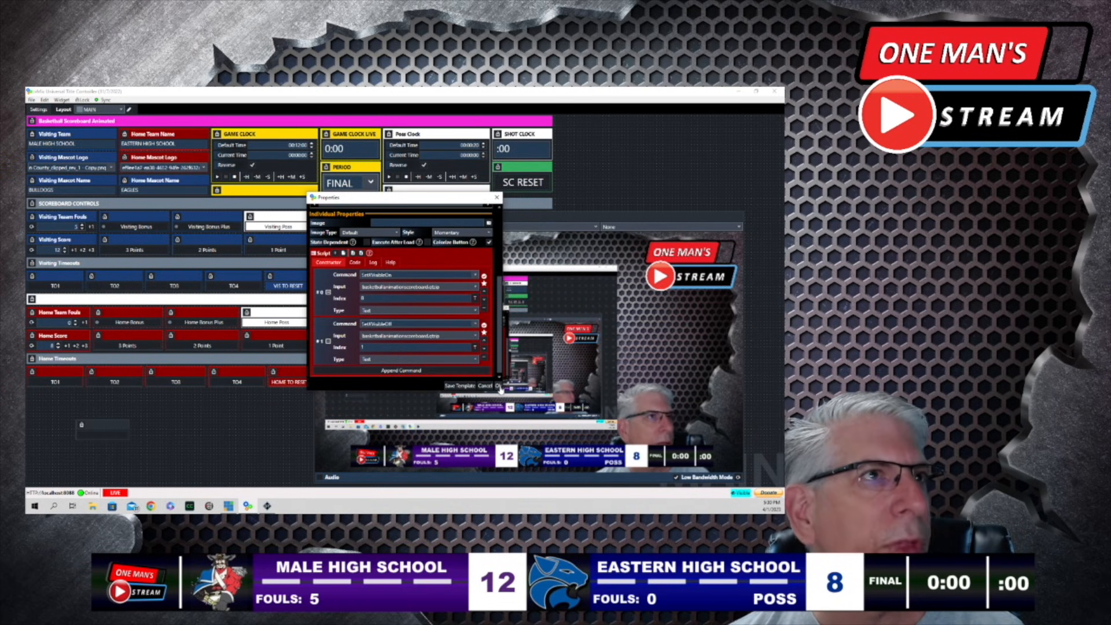
left_click(498, 386)
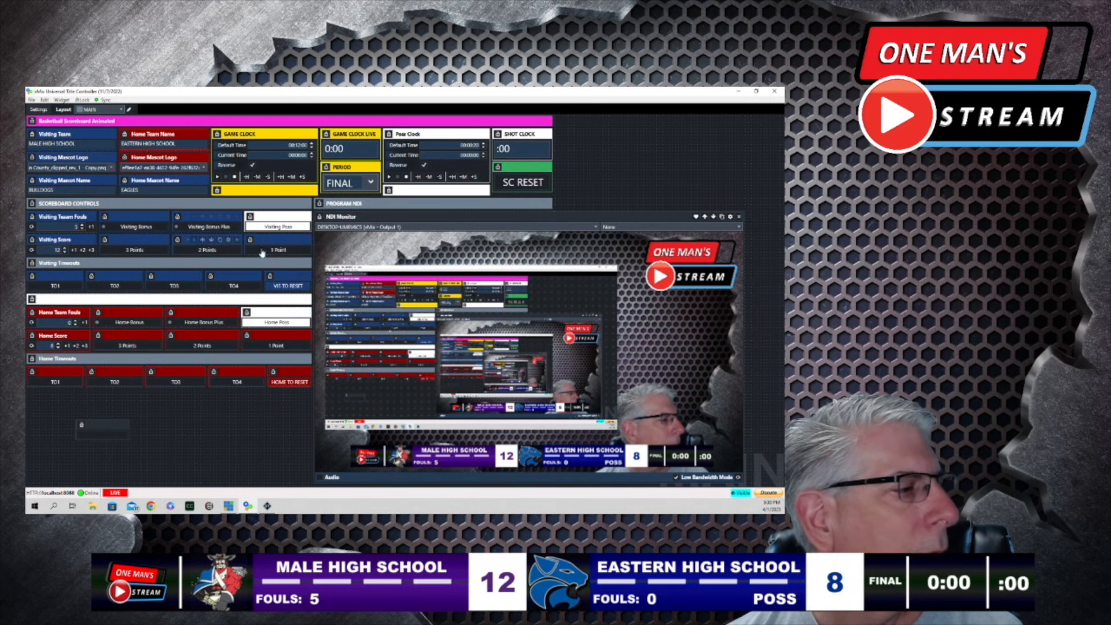
left_click(275, 227)
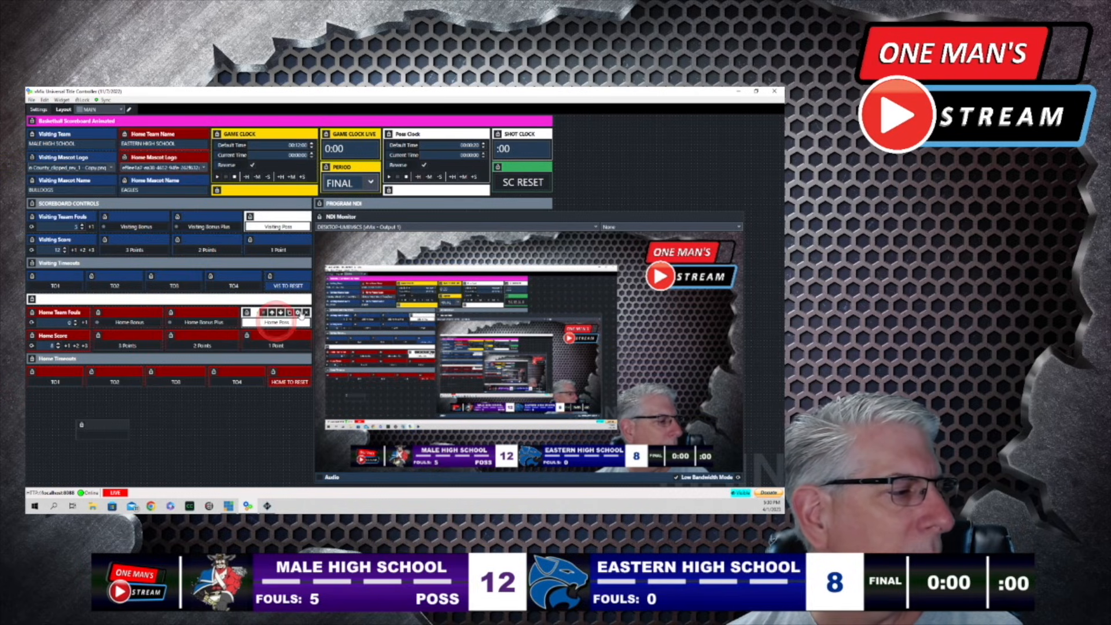
Check the Home Poss button's script indexes against the title's field list, close its properties, and switch possession back to the home team
left_click(297, 313)
scroll(387, 283, "down", 5)
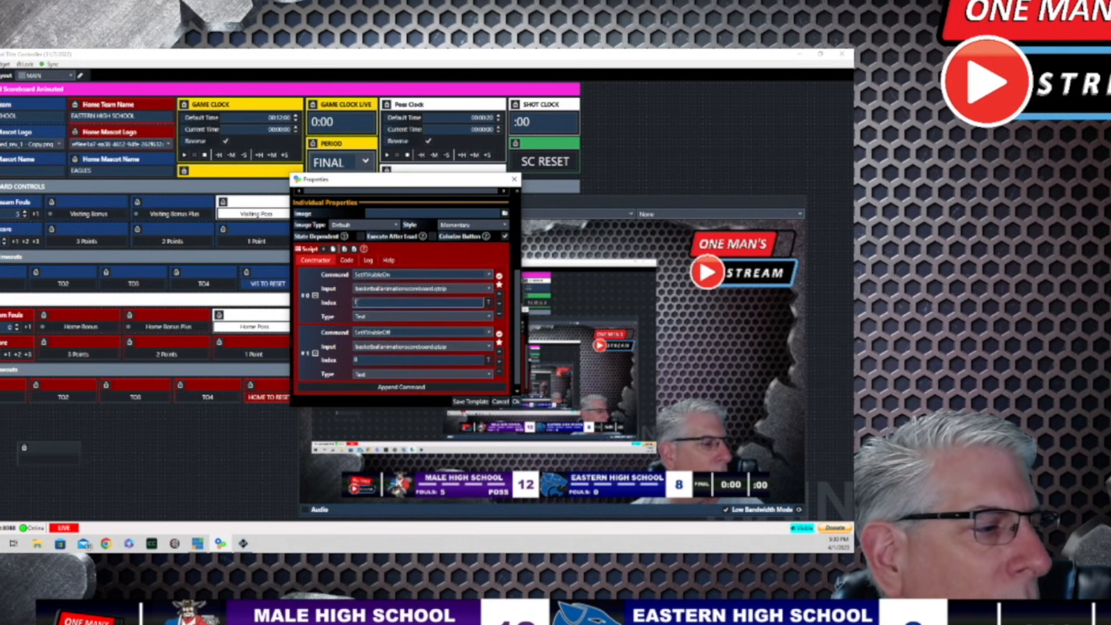
left_click(489, 307)
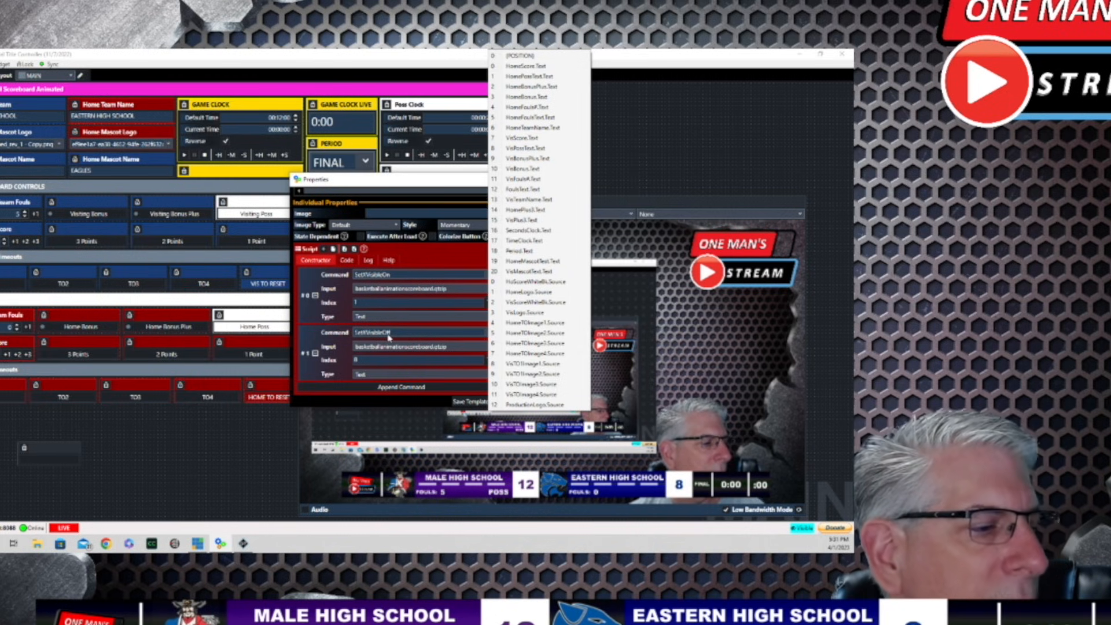
left_click(655, 179)
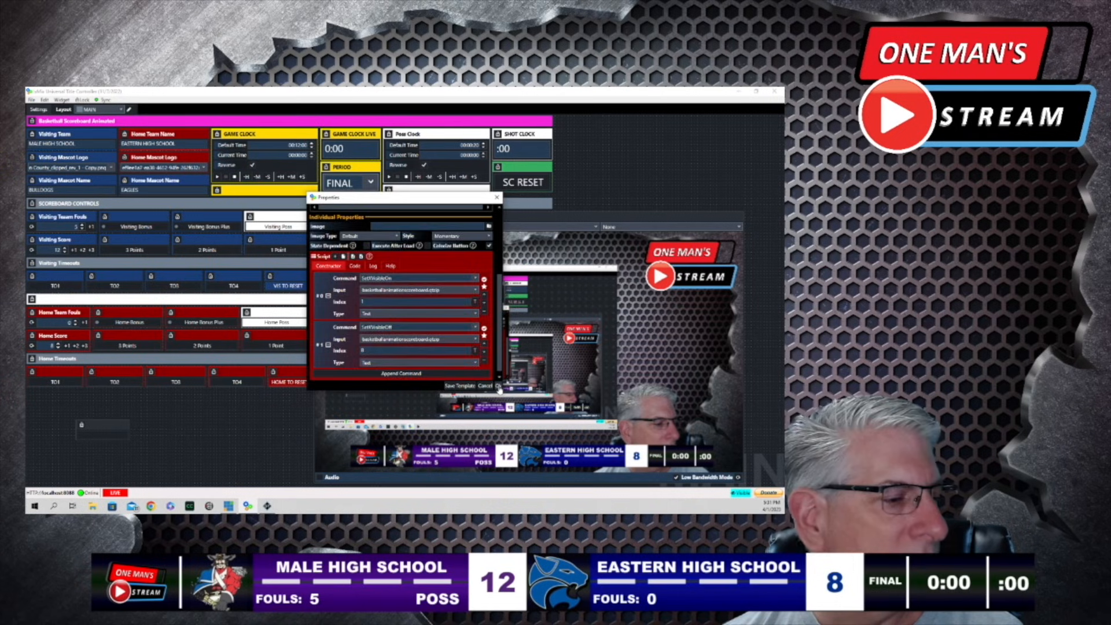
left_click(501, 401)
left_click(293, 326)
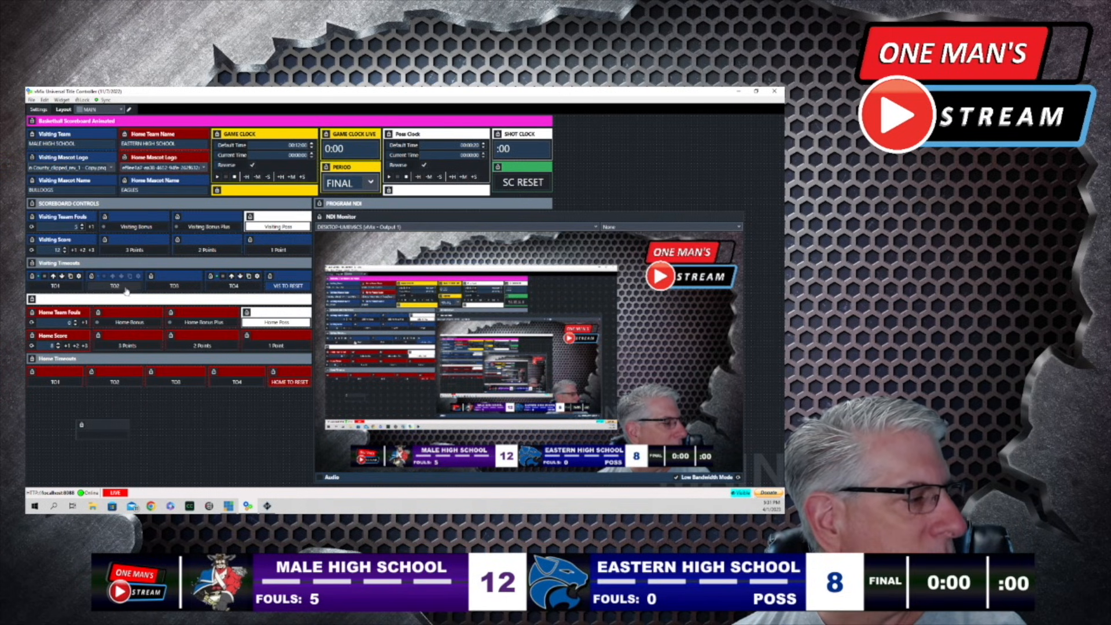
Examine the visiting TO1 button's SetXVisible script, its image type, and the title field its index targets
left_click(79, 276)
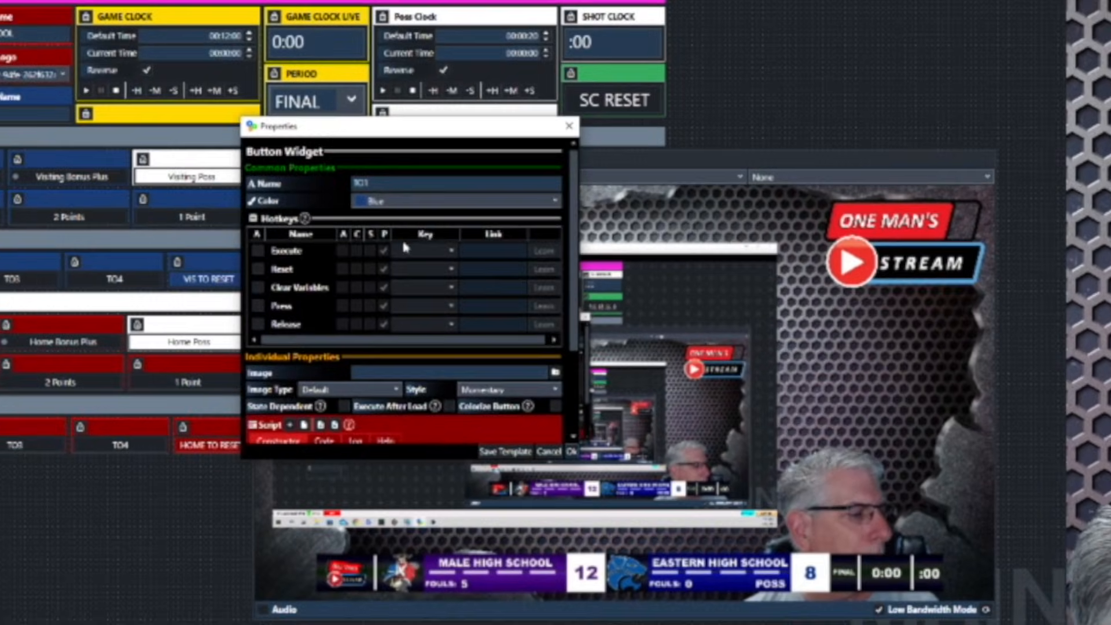
scroll(411, 281, "down", 3)
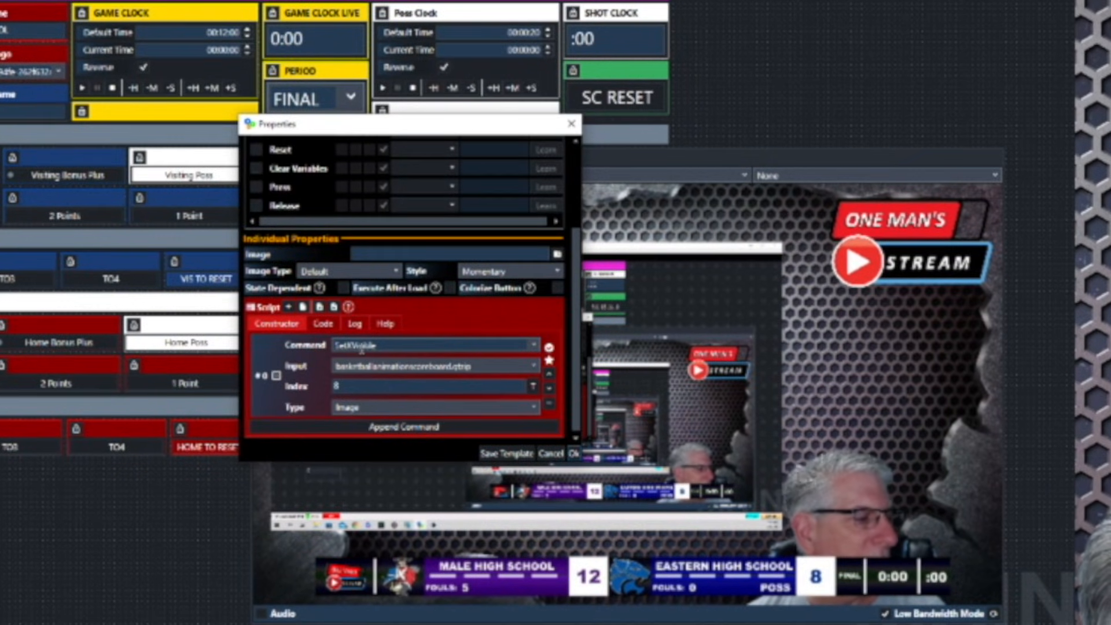
left_click(373, 387)
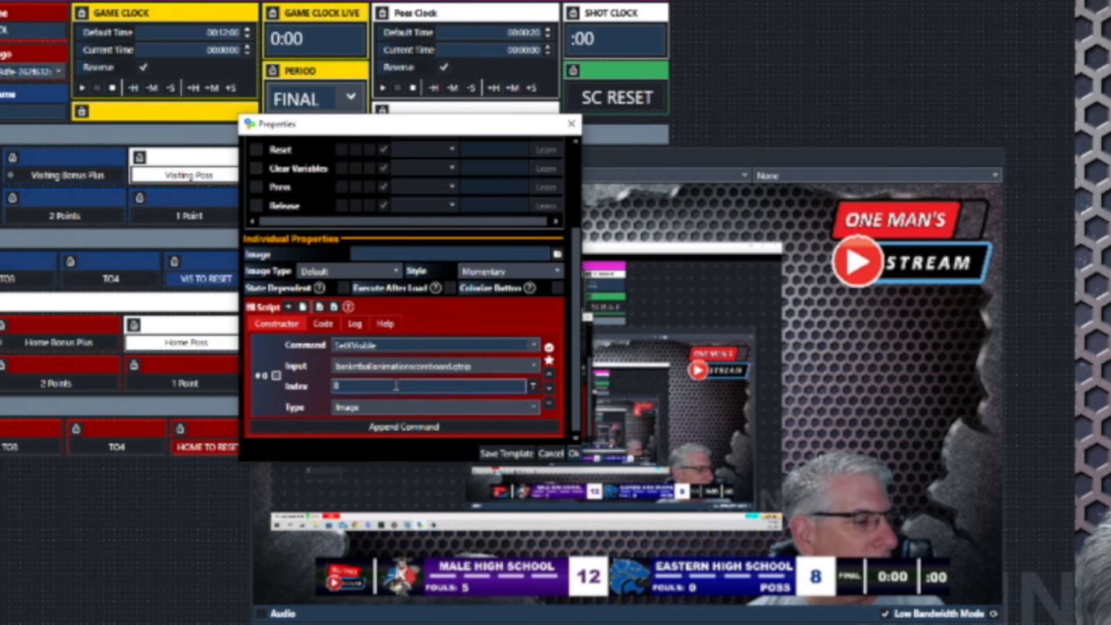
left_click(533, 388)
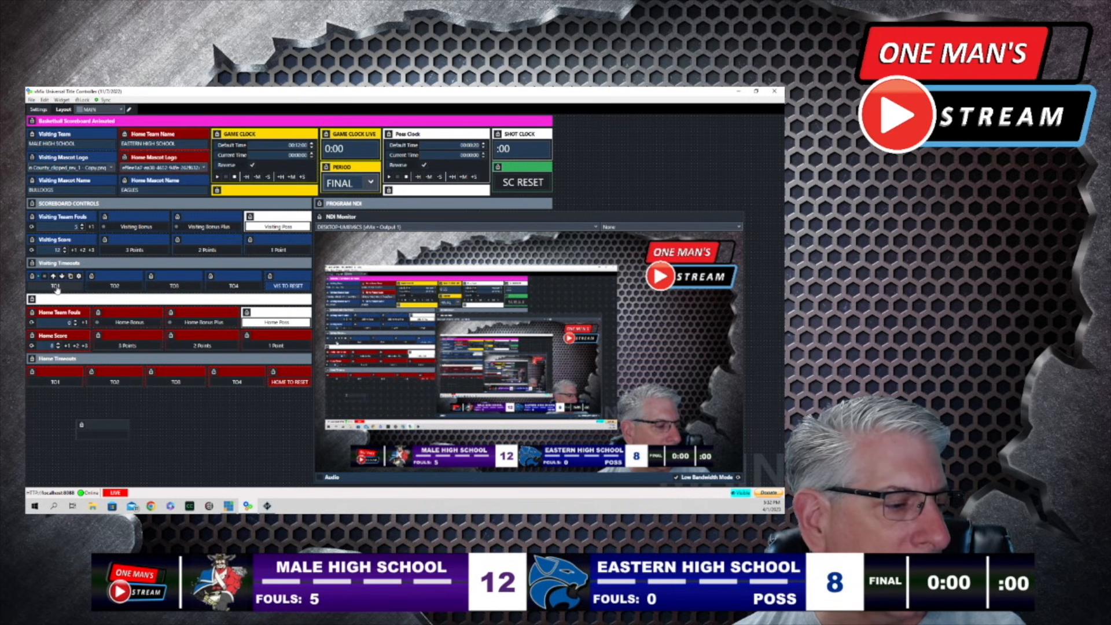
Toggle the visiting team's timeout bars on the scoreboard with the TO2 and TO3 buttons
left_click(123, 289)
left_click(123, 288)
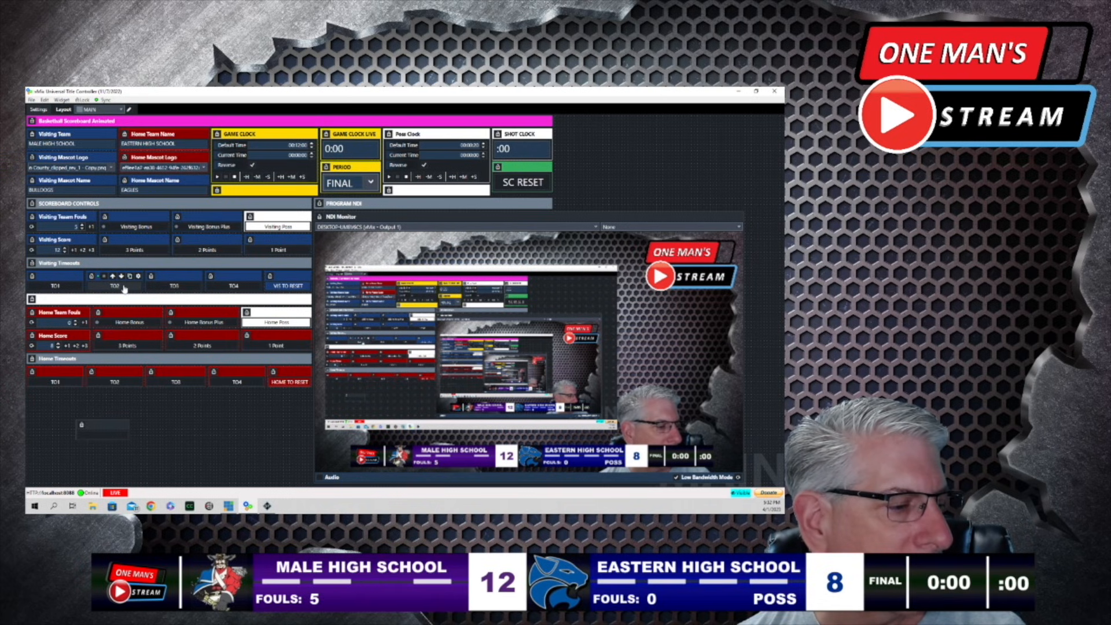
left_click(124, 289)
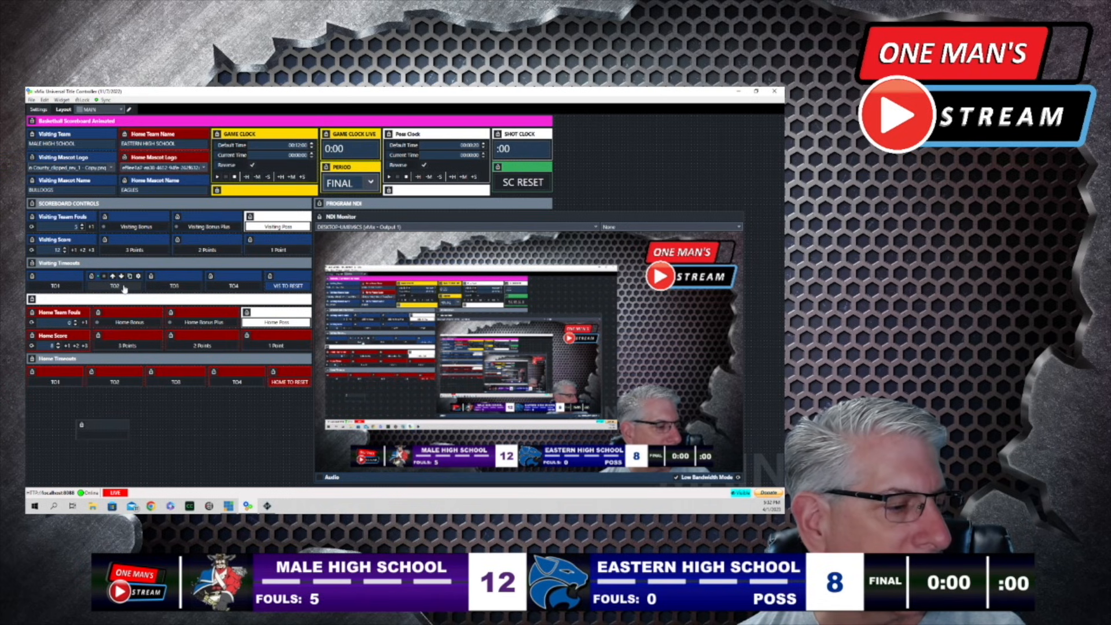
left_click(180, 289)
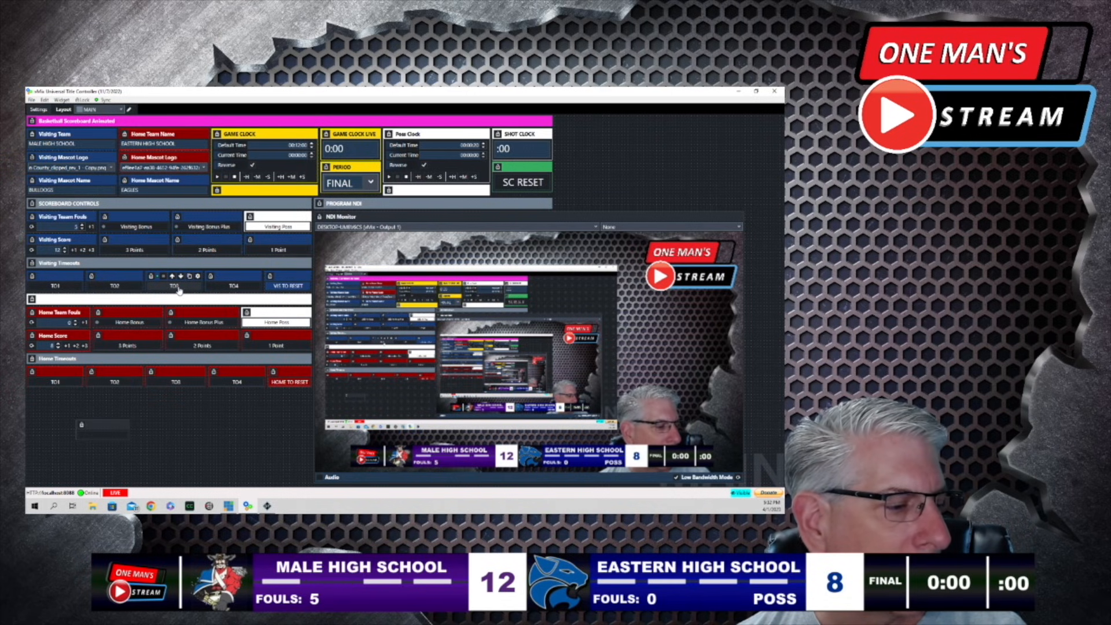
left_click(179, 290)
left_click(180, 289)
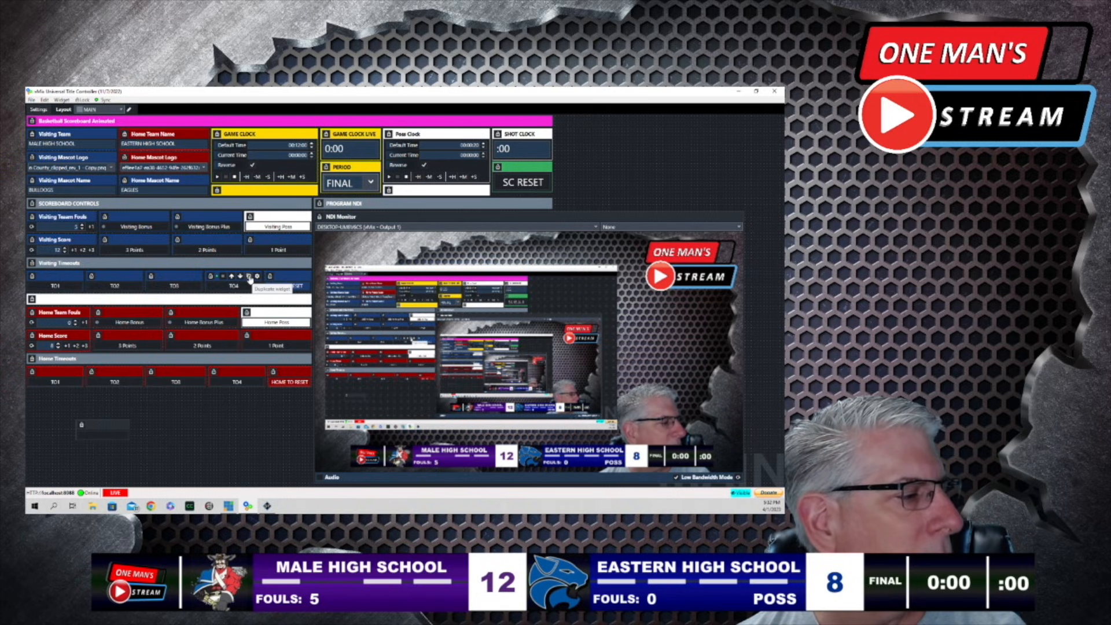
Point the visiting TO4 button's script at index 11, VisTOImage4.Source, accept the properties, and toggle its timeout bar
left_click(257, 276)
scroll(382, 328, "down", 3)
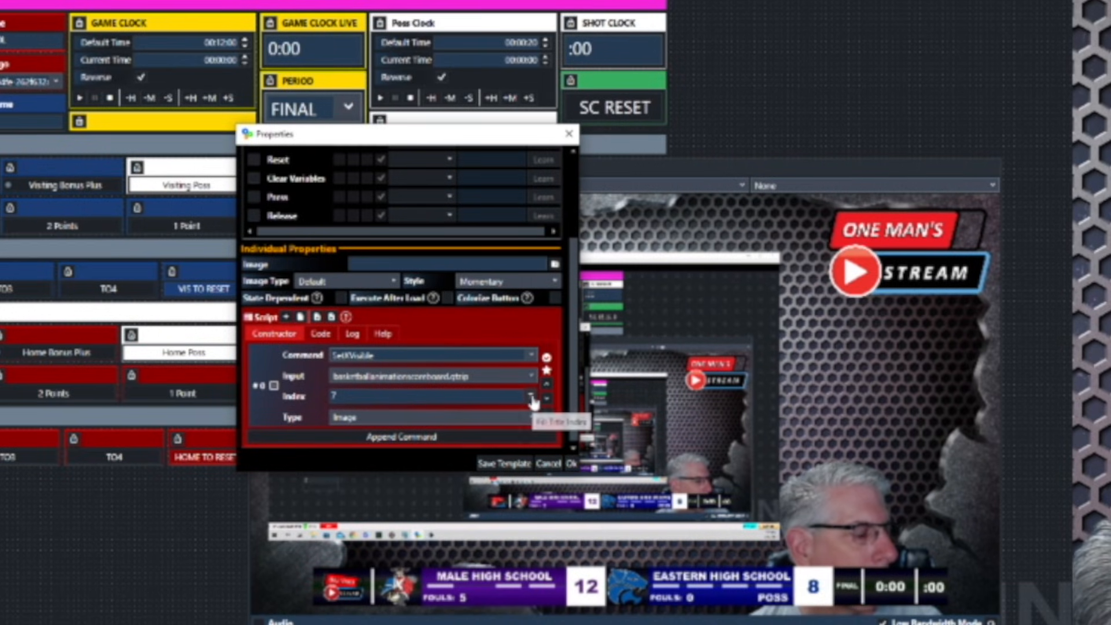
left_click(526, 391)
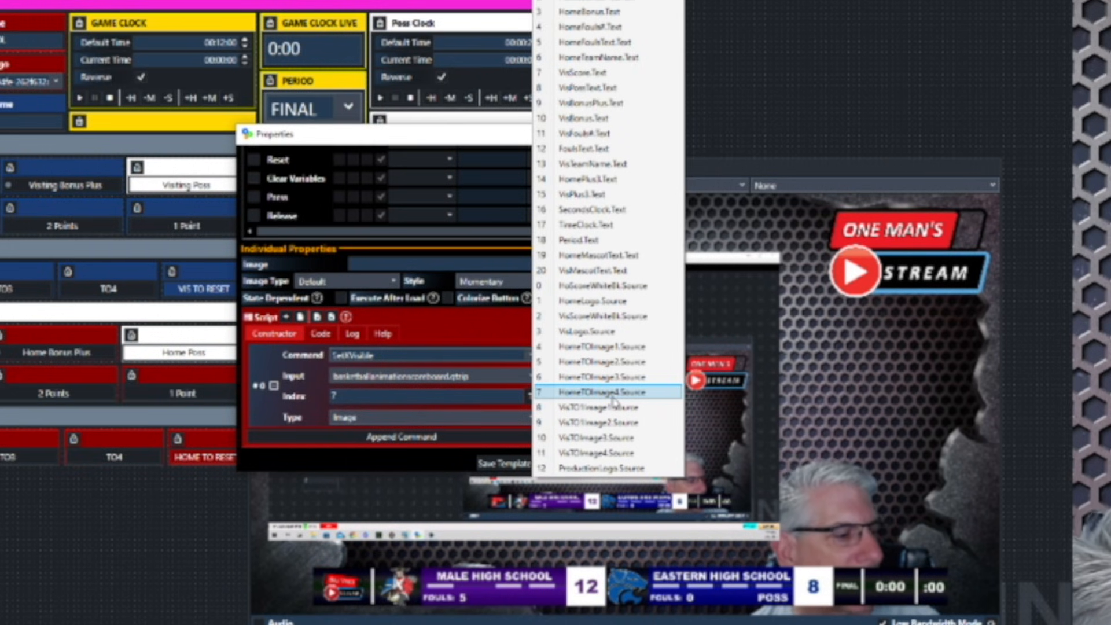
left_click(601, 453)
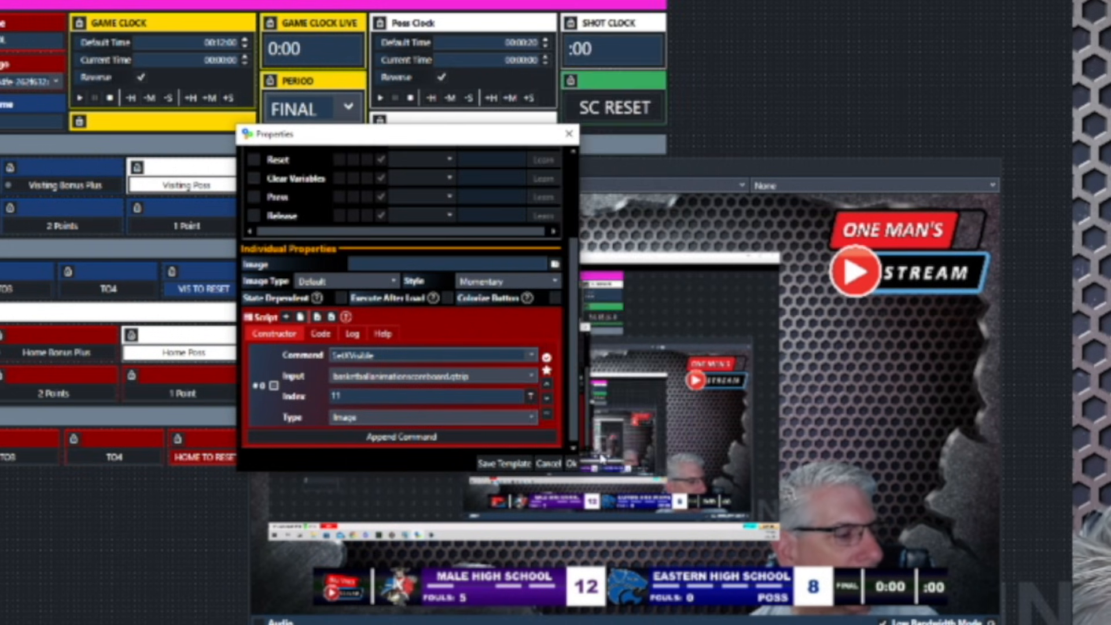
left_click(571, 463)
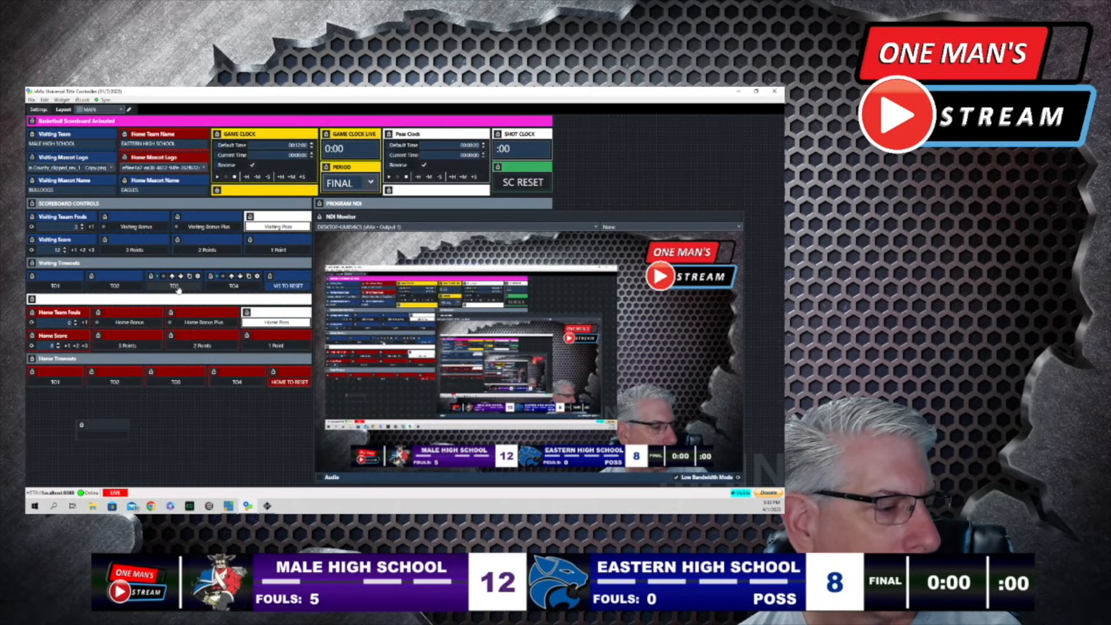
left_click(234, 286)
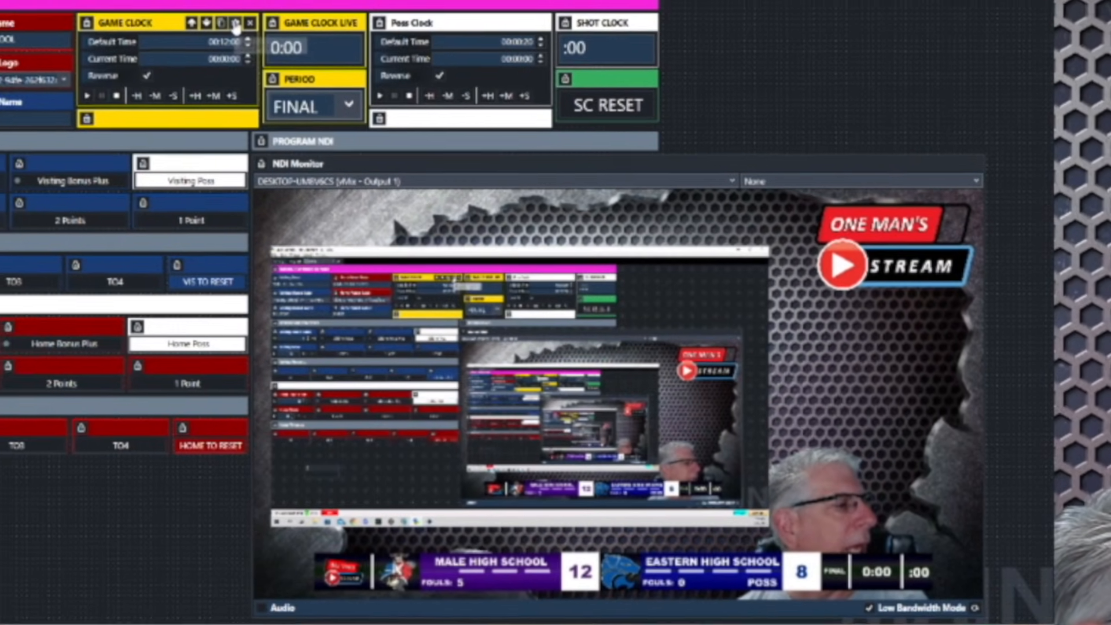
Examine the GAME CLOCK timer's title mapping to TimeClock.Text and its time format, and accept its properties
left_click(266, 73)
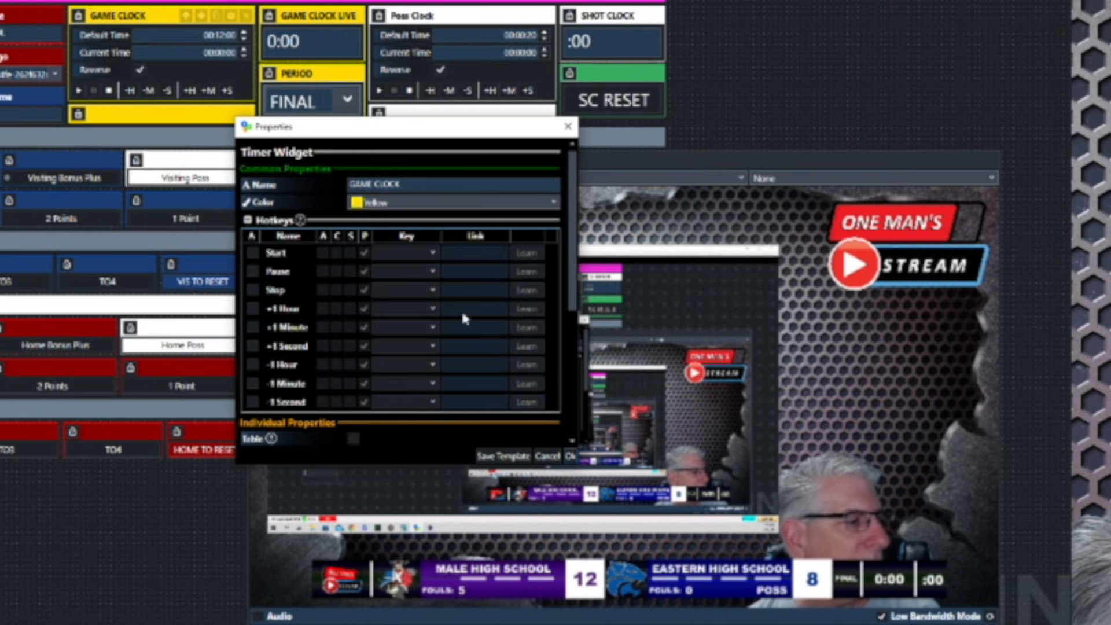
scroll(463, 315, "down", 5)
scroll(465, 317, "down", 2)
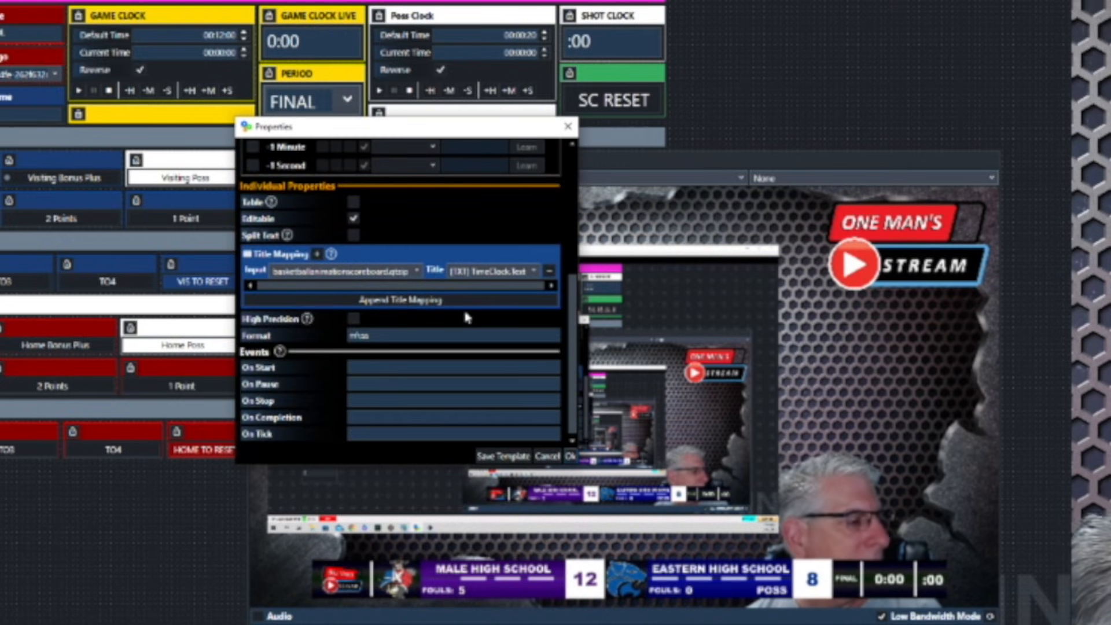
left_click(357, 335)
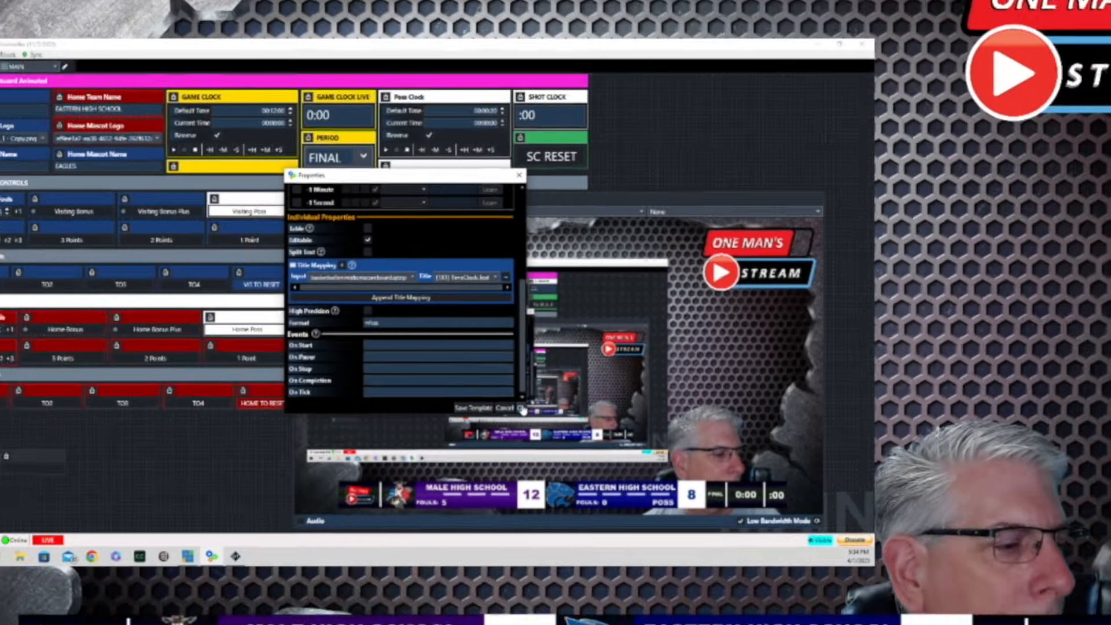
left_click(522, 410)
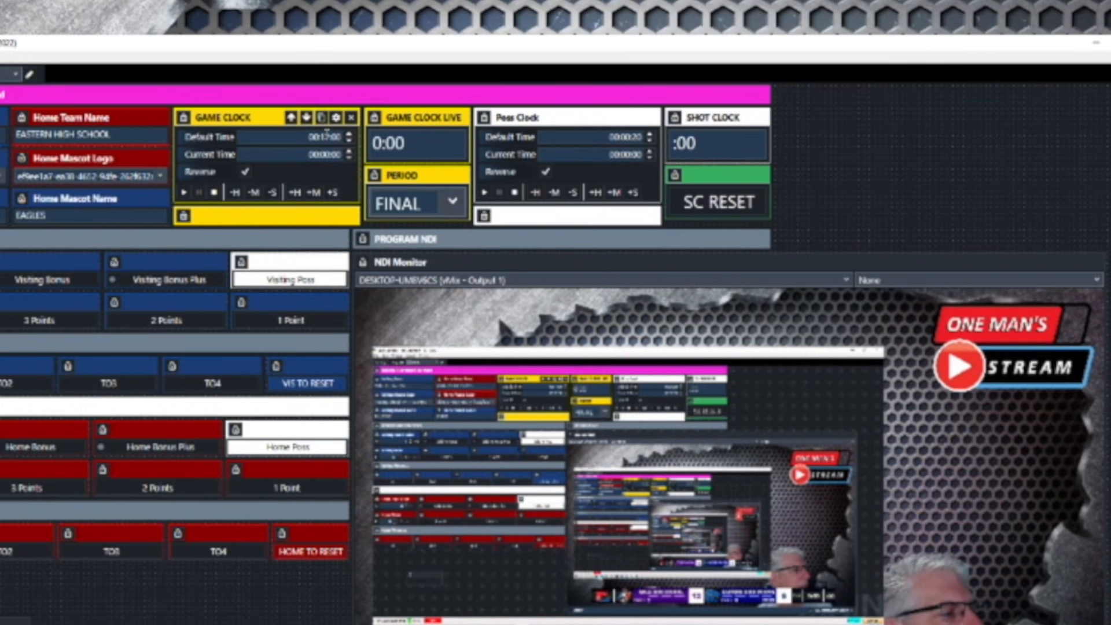
Set the game clock's default time to 00:10:00 and reset the current time to it
left_click(325, 136)
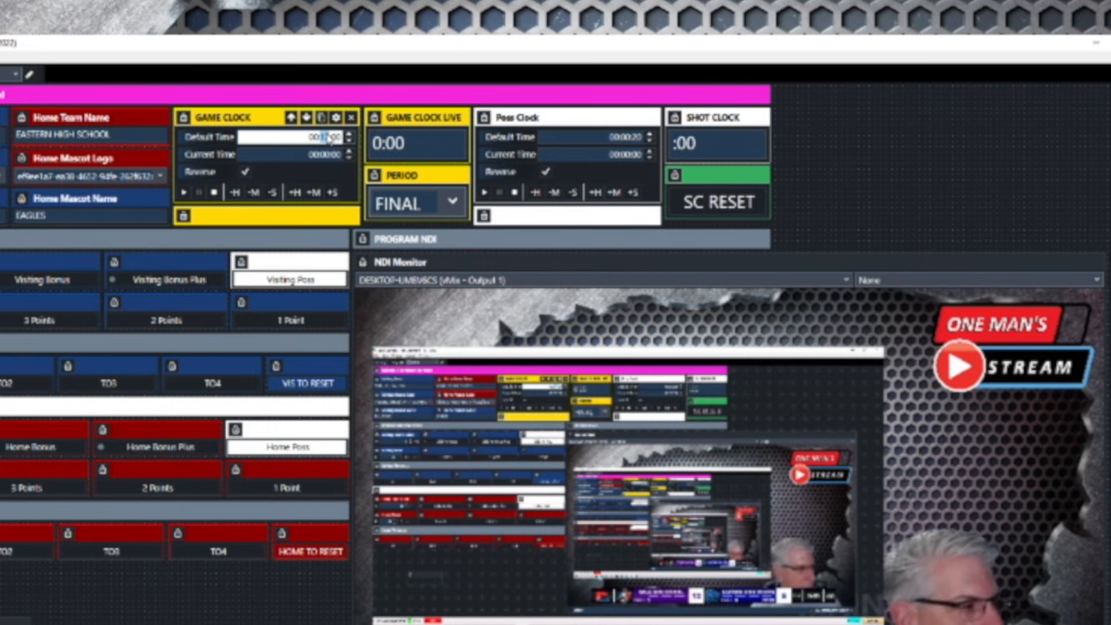
type("1")
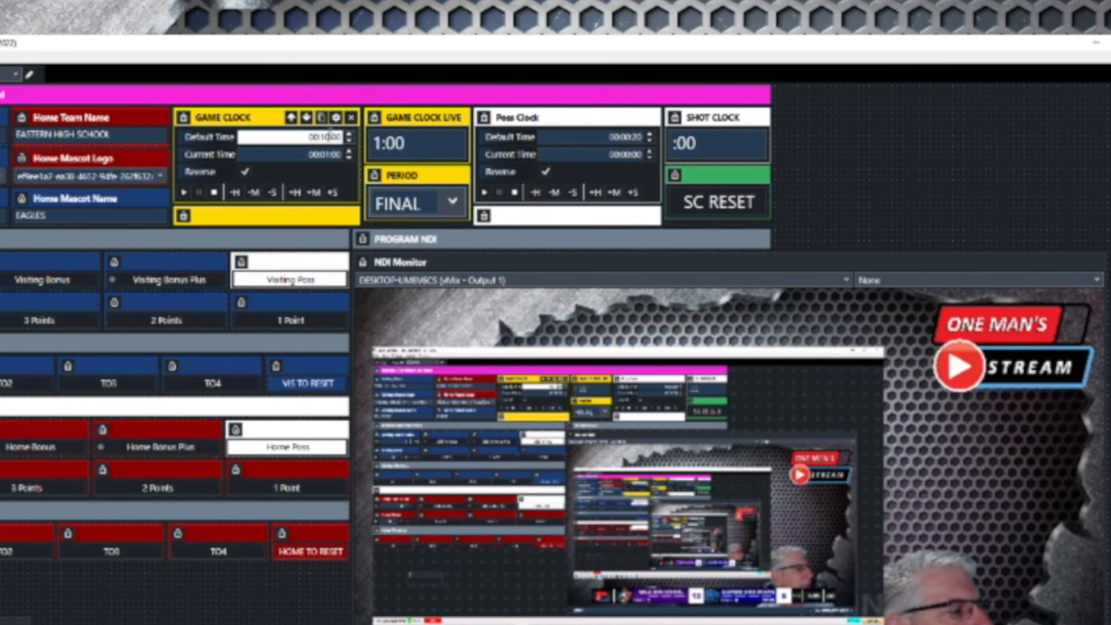
left_click(215, 192)
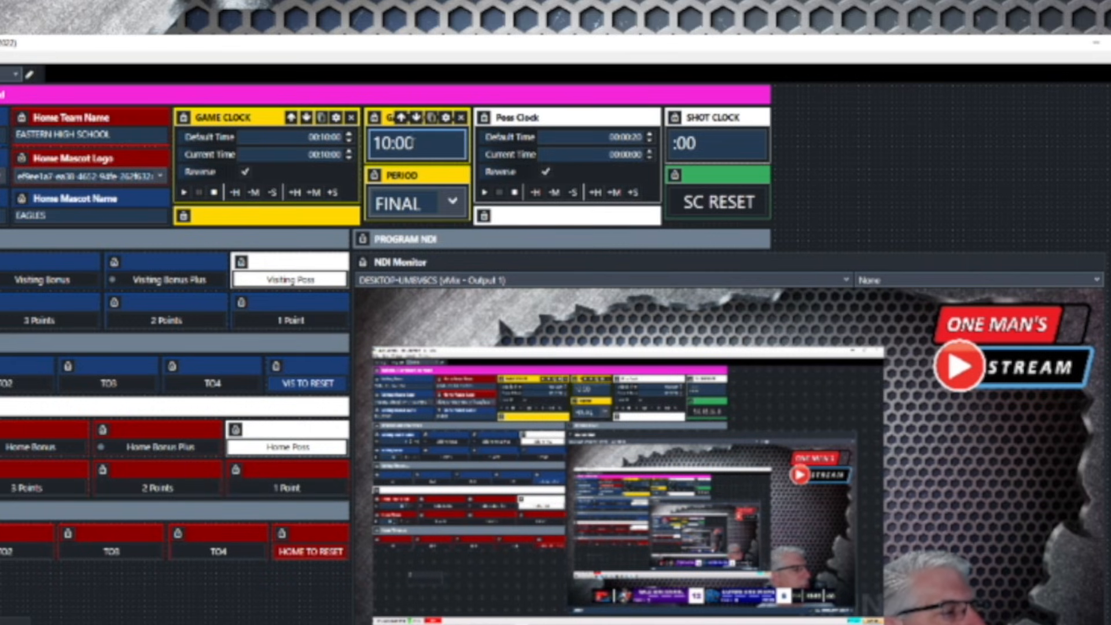
left_click(245, 172)
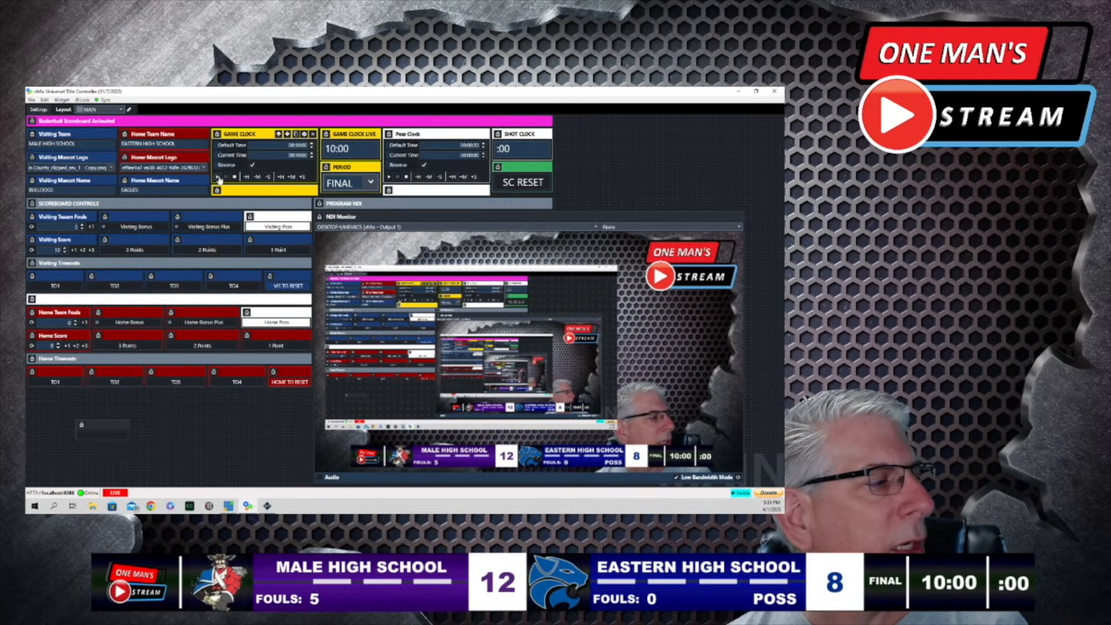
Start the GAME CLOCK timer from 10:00 and pause it at 9:45
left_click(218, 177)
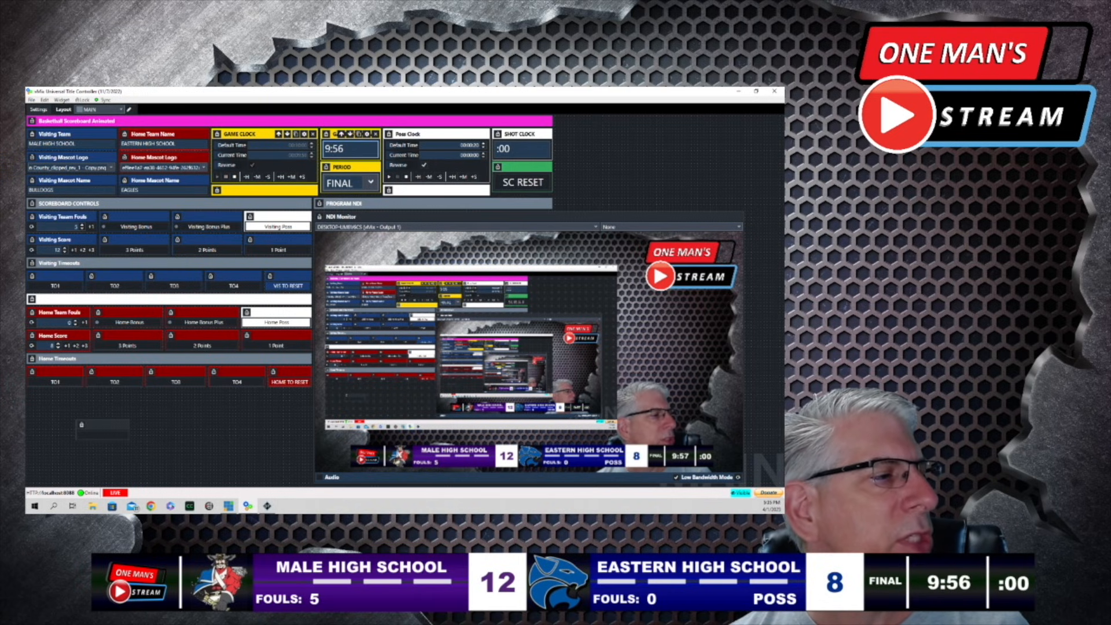
left_click(348, 147)
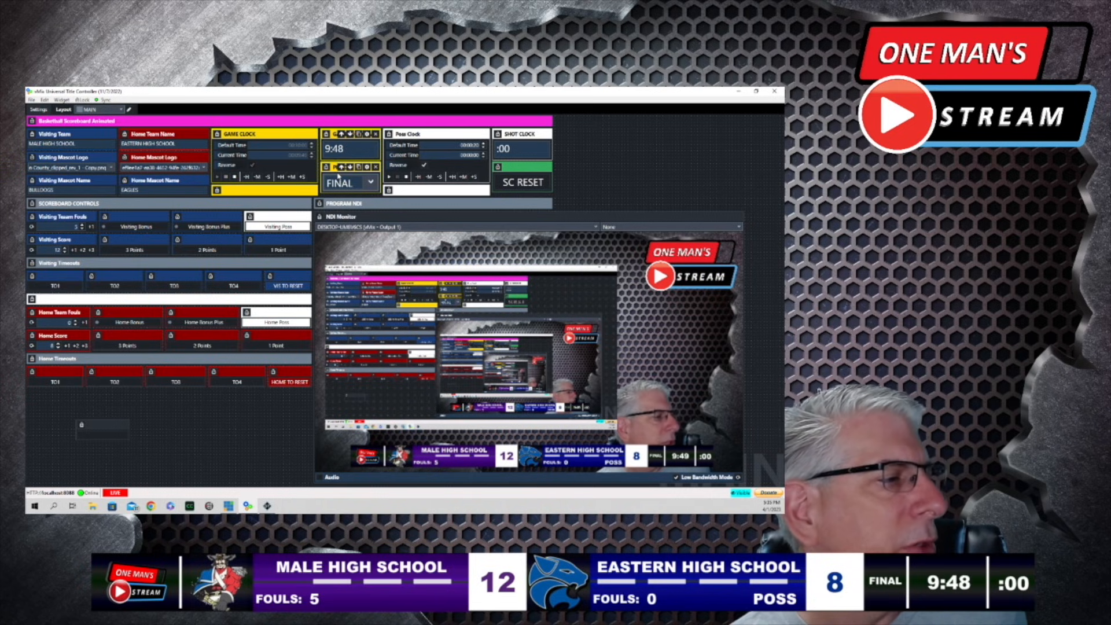
left_click(226, 177)
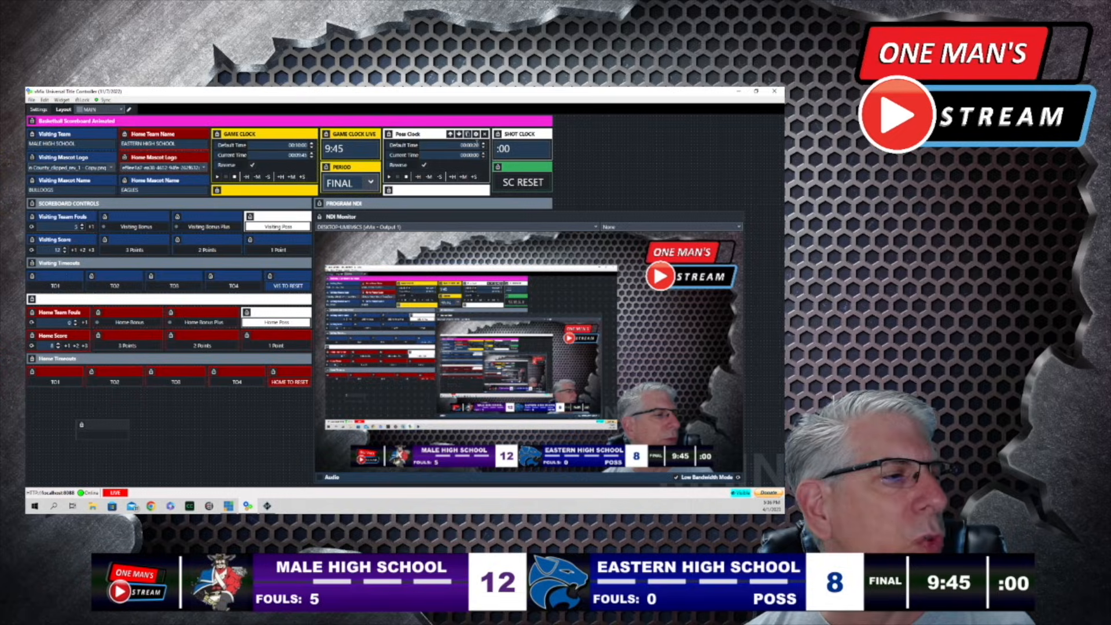
Examine the Poss Clock timer's Stop hotkey link, title mapping and time format in its properties
left_click(476, 134)
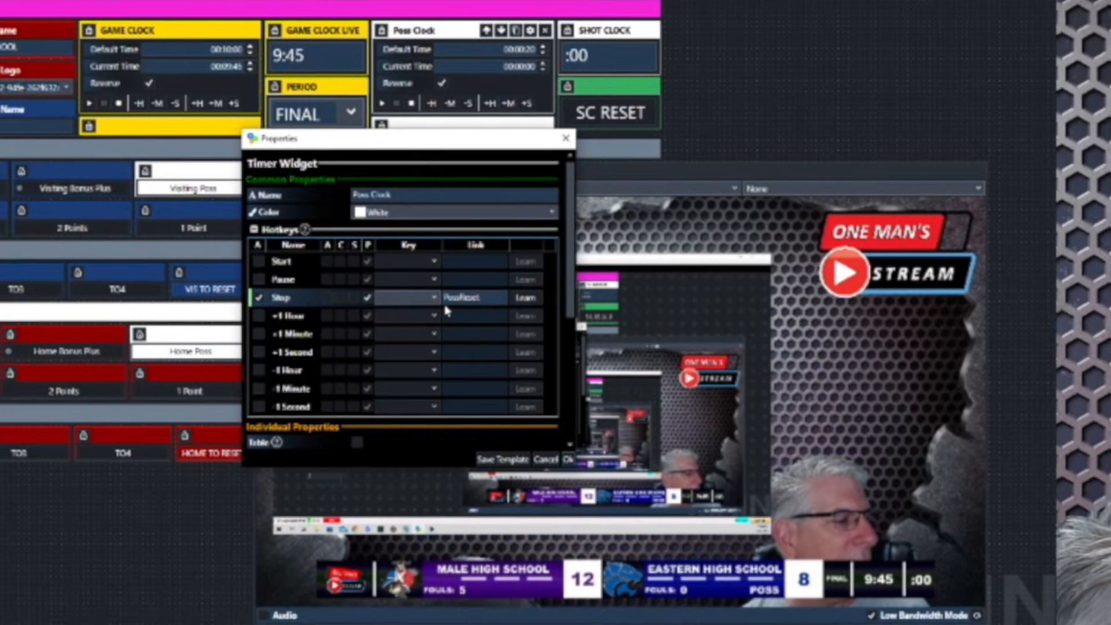
scroll(437, 304, "down", 5)
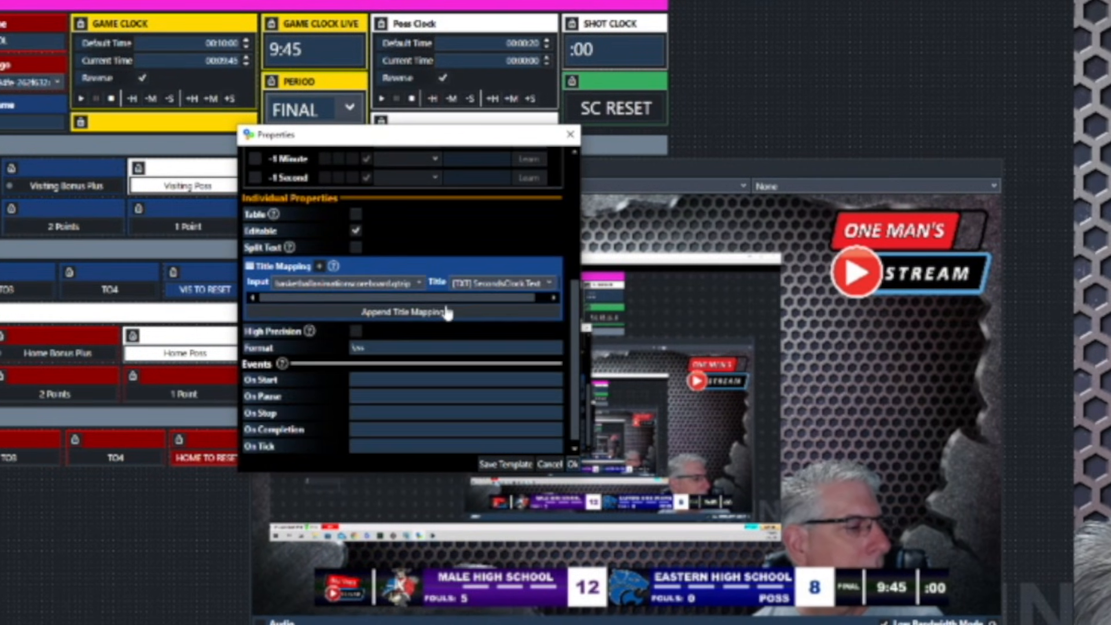
left_click(358, 345)
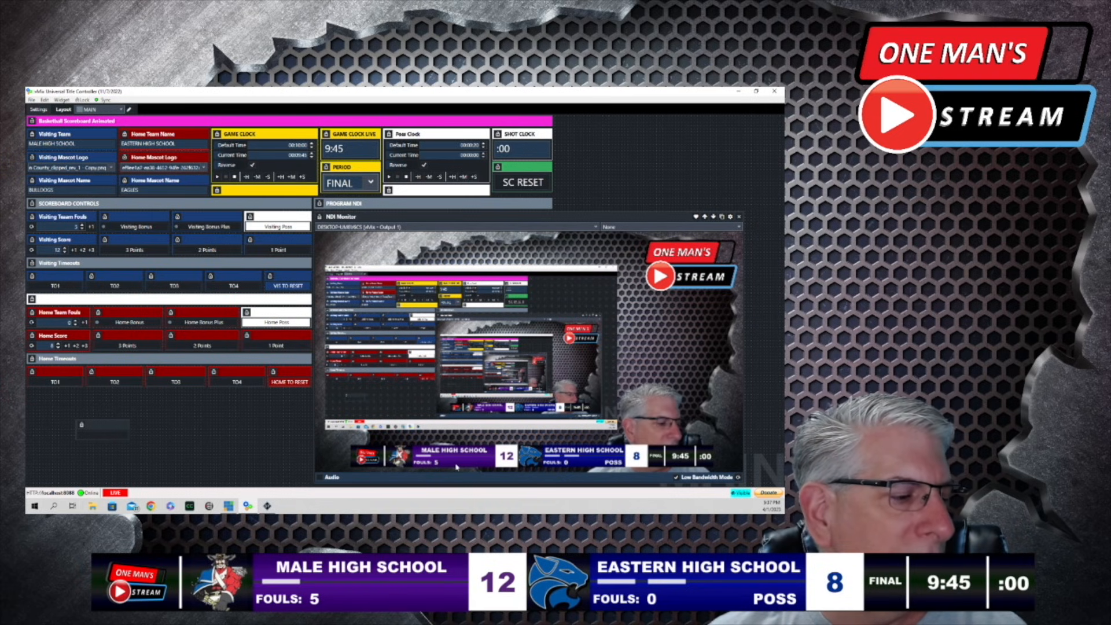
Restore all timeout bars for both teams with the visiting and home timeout reset buttons
left_click(291, 287)
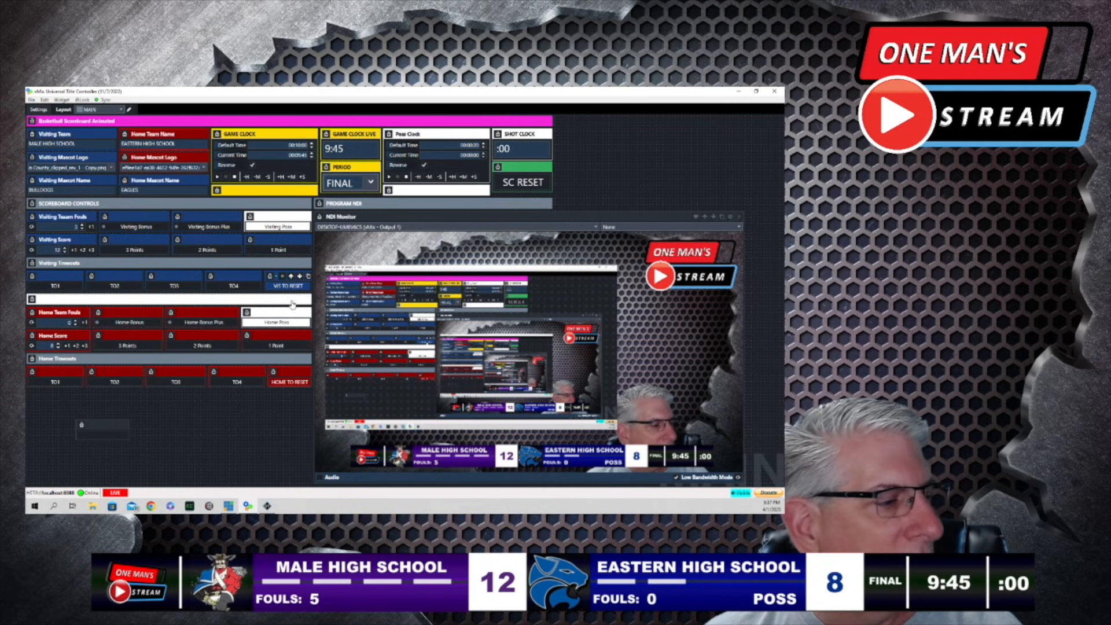
left_click(291, 382)
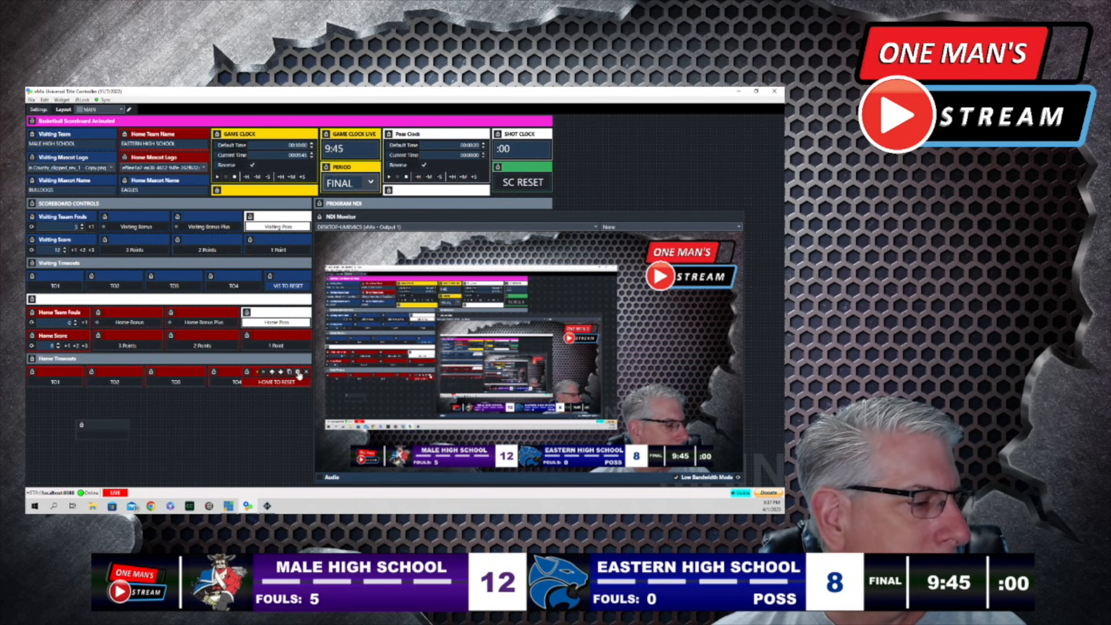
Examine the SetXVisibleOn commands and image indexes in the HOME TO RESET button's script, and accept its properties
left_click(298, 373)
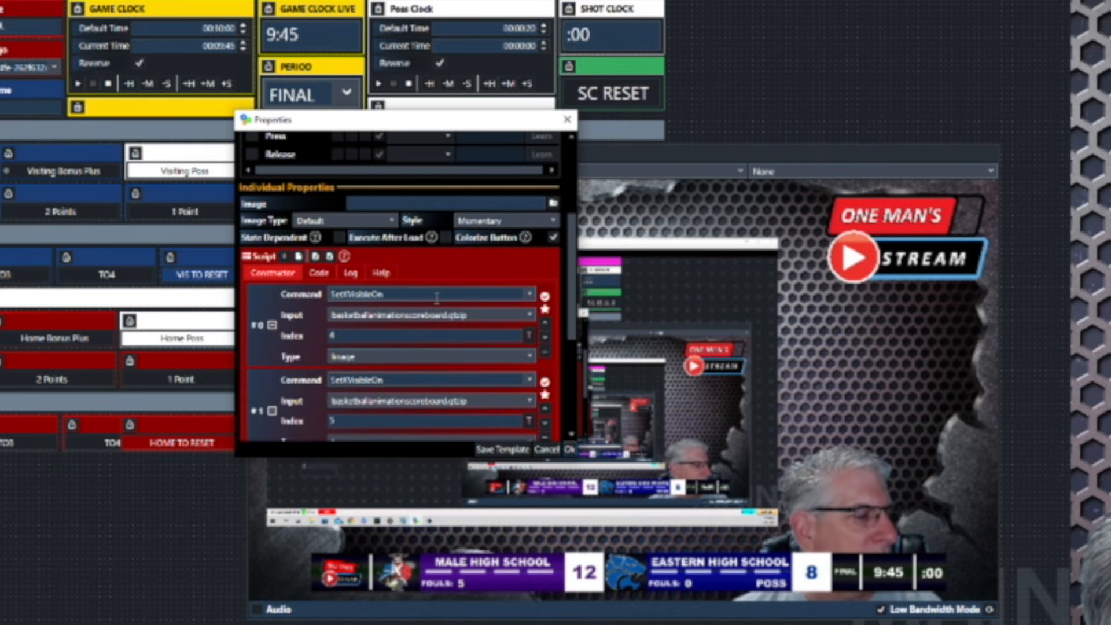
scroll(440, 298, "down", 2)
left_click(373, 271)
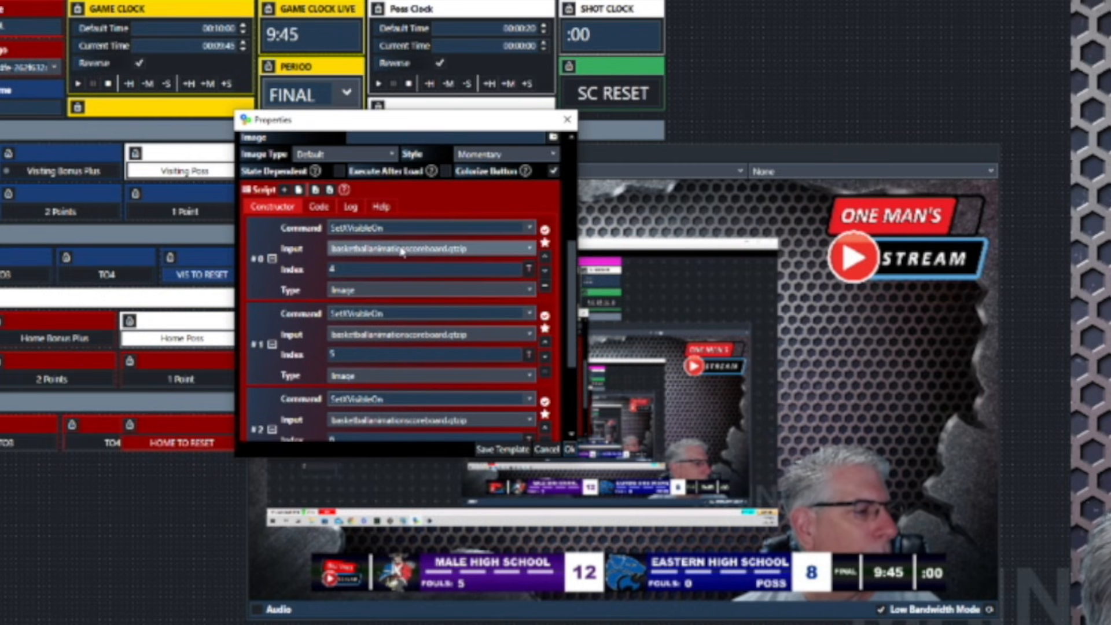
scroll(382, 231, "down", 2)
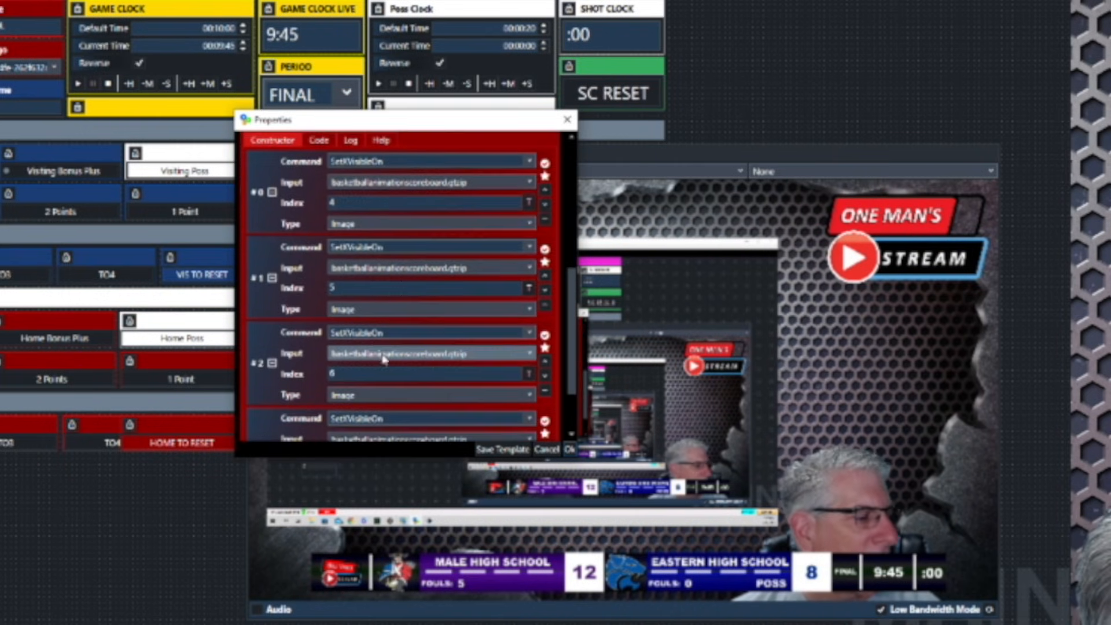
scroll(385, 411, "down", 1)
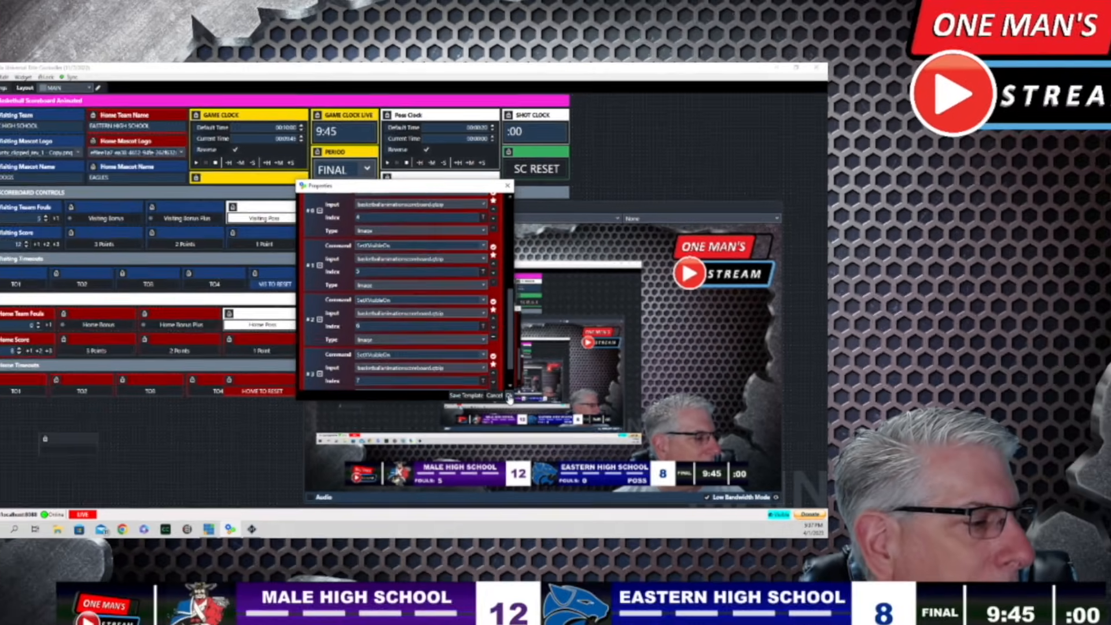
left_click(570, 450)
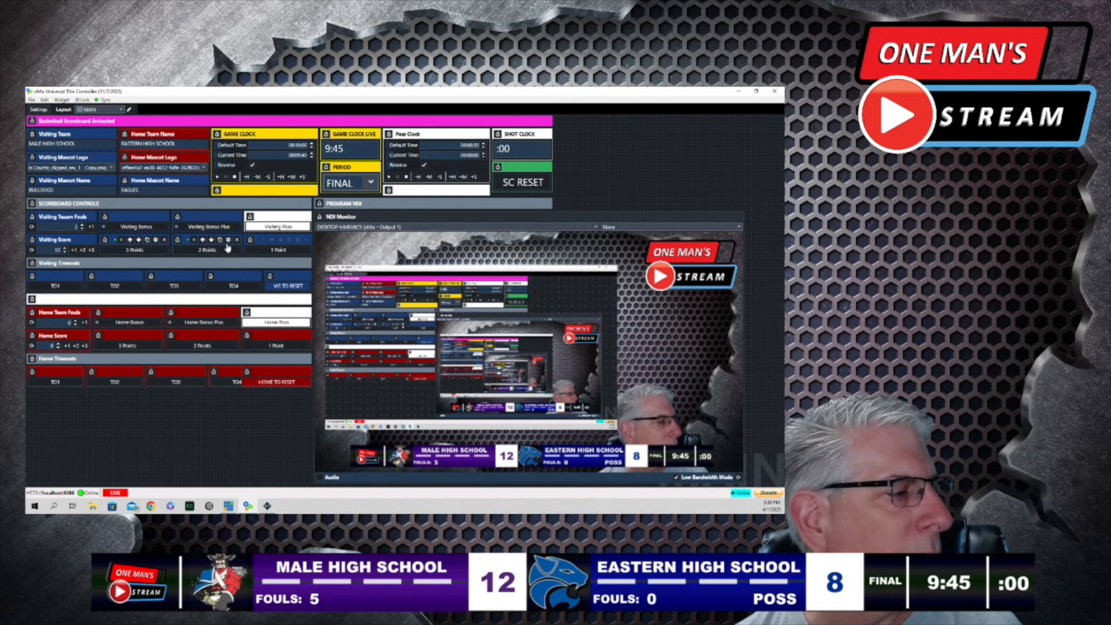
Open the visiting 2 Points button's properties and check which title field its first SetXVisibleOn command targets
left_click(229, 240)
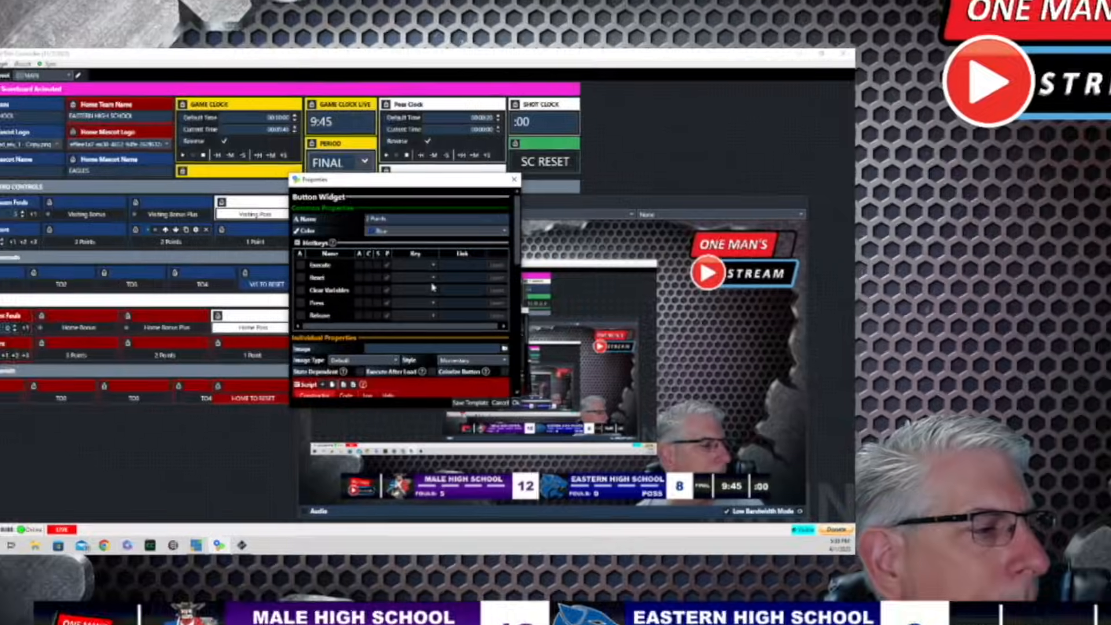
scroll(429, 286, "down", 2)
scroll(449, 277, "down", 3)
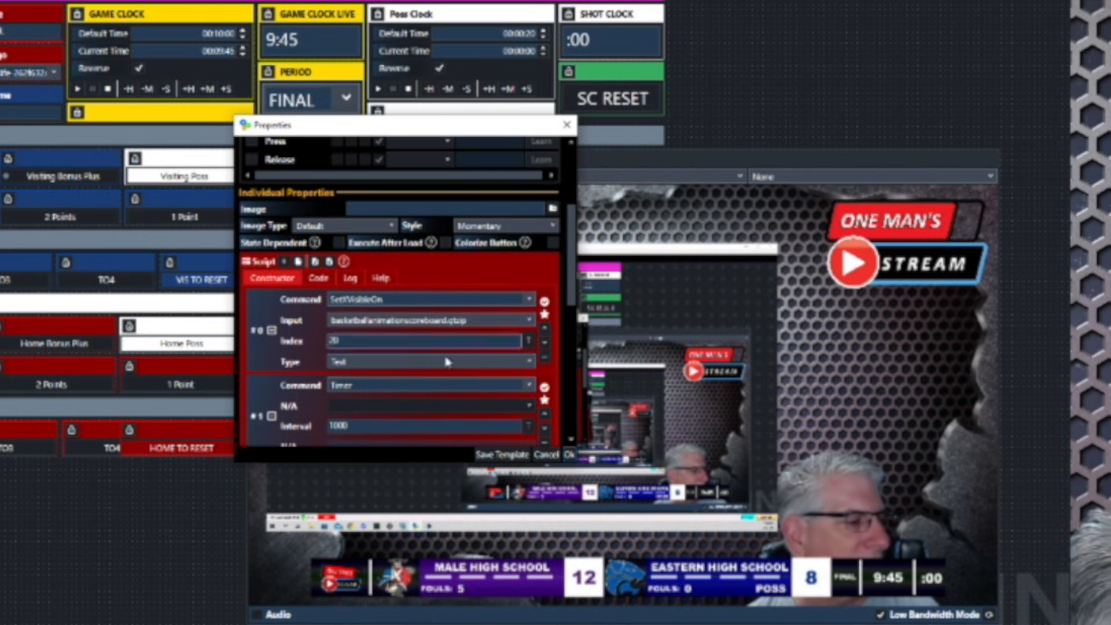
left_click(528, 342)
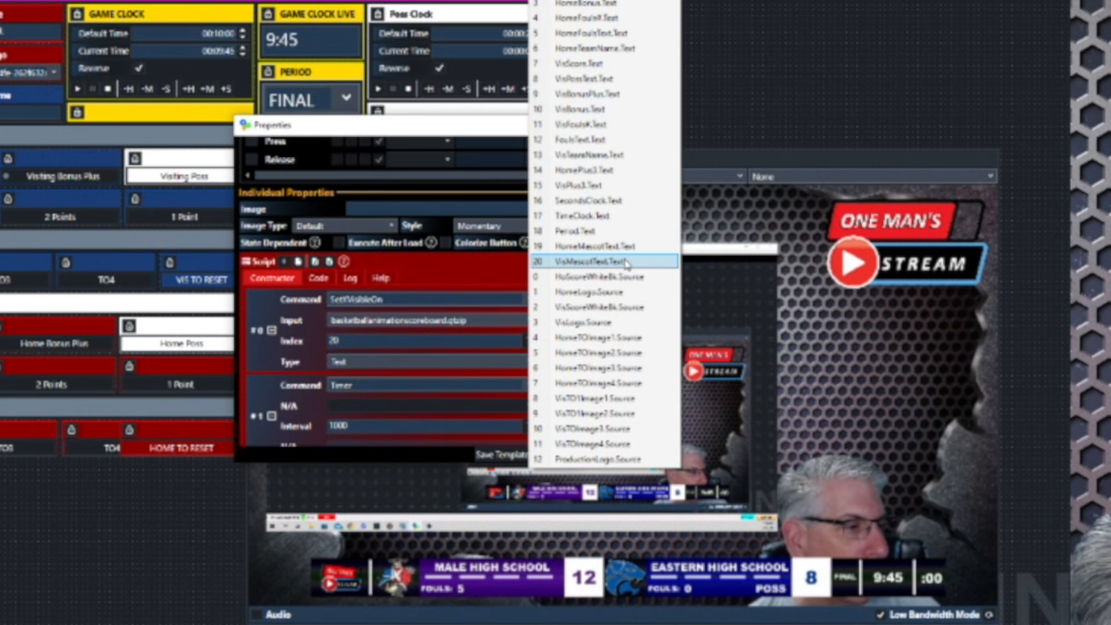
left_click(762, 163)
Review the visiting 2 Points script's Timer intervals, SetXVisibleOff command and ExecLink links, and accept the properties
scroll(382, 364, "down", 2)
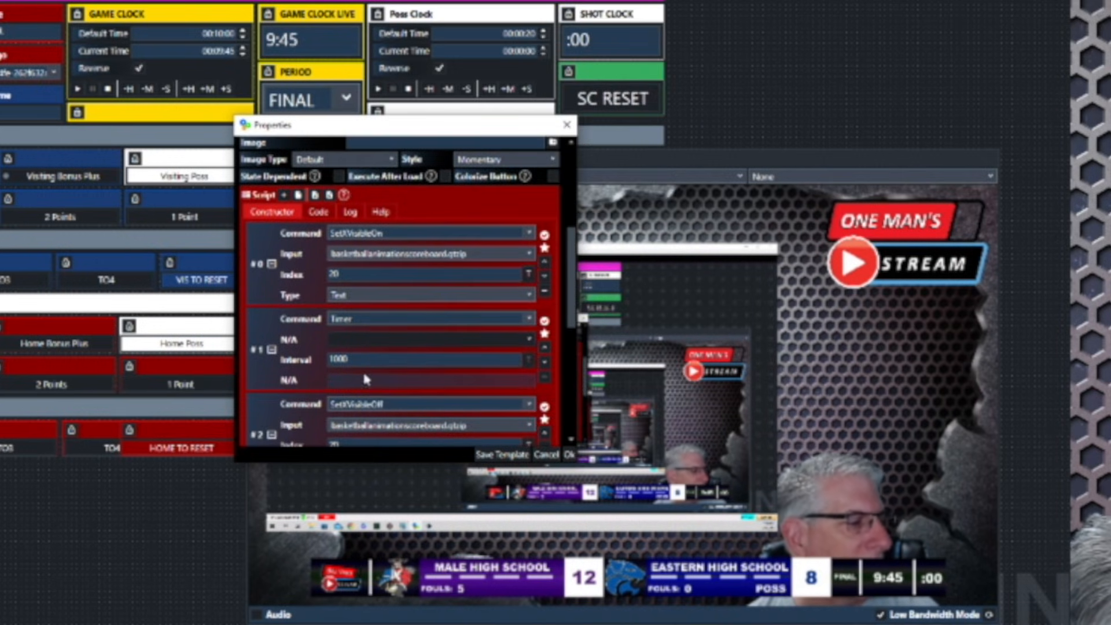
left_click(334, 360)
scroll(394, 356, "down", 2)
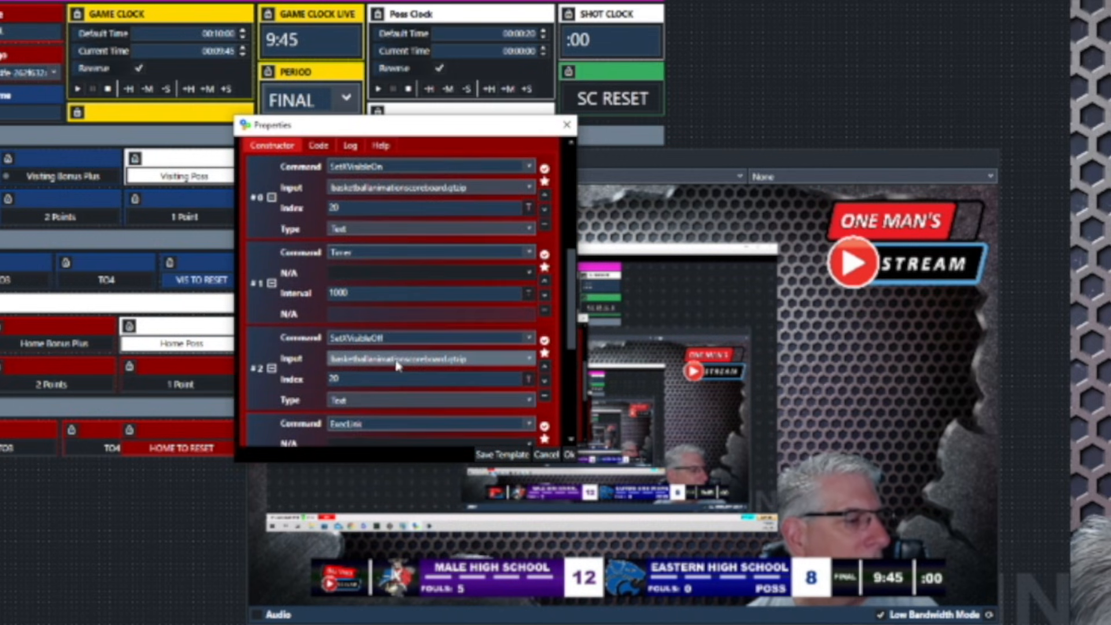
scroll(489, 371, "down", 4)
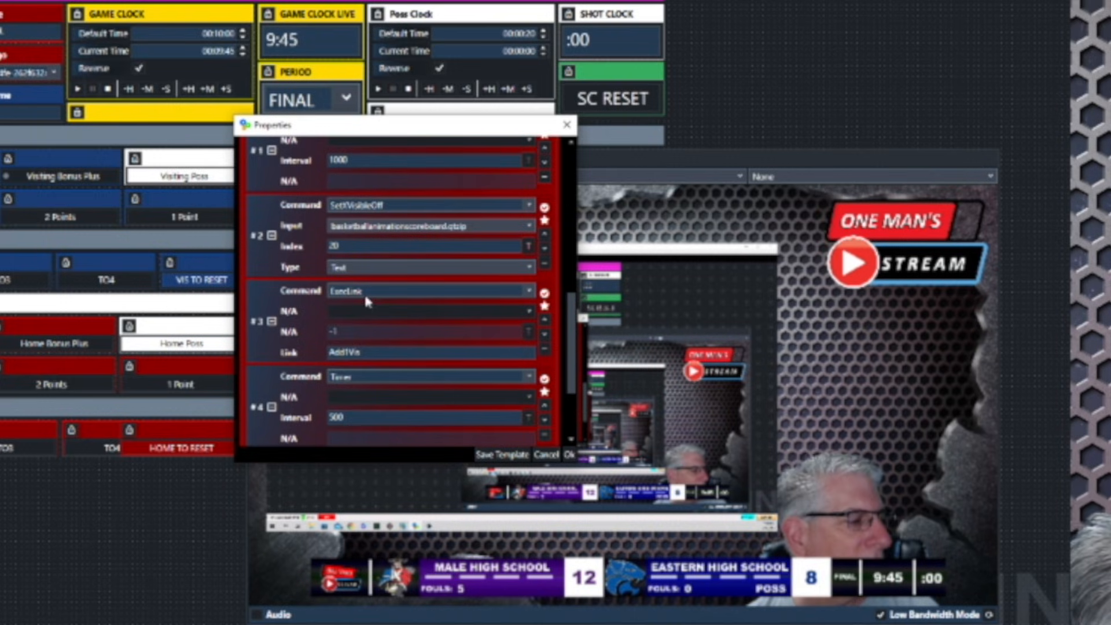
left_click(375, 352)
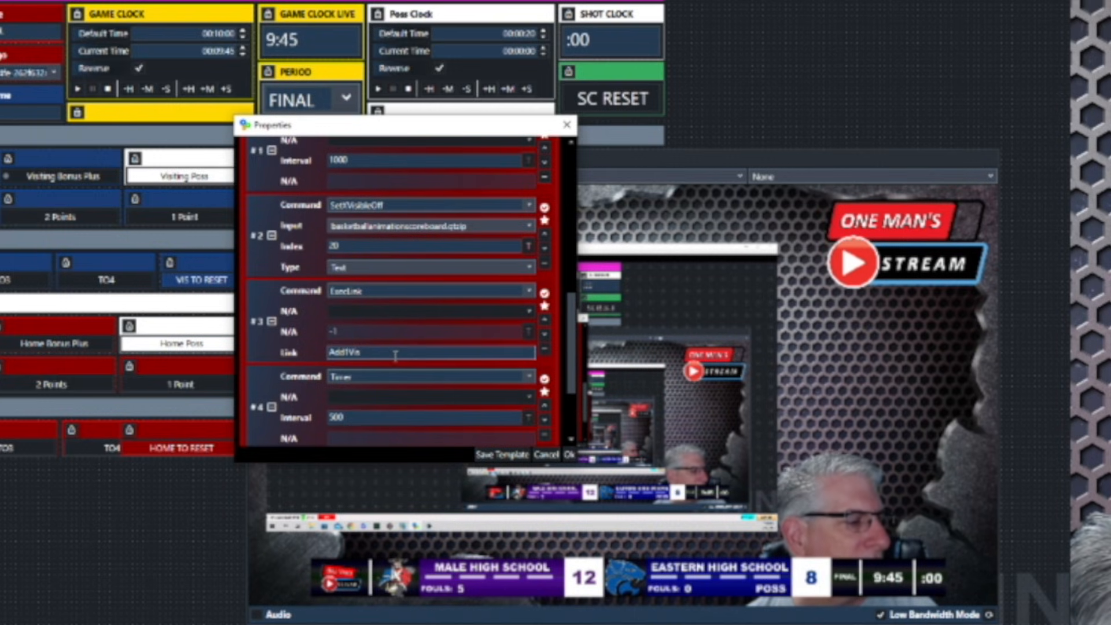
scroll(399, 413, "down", 1)
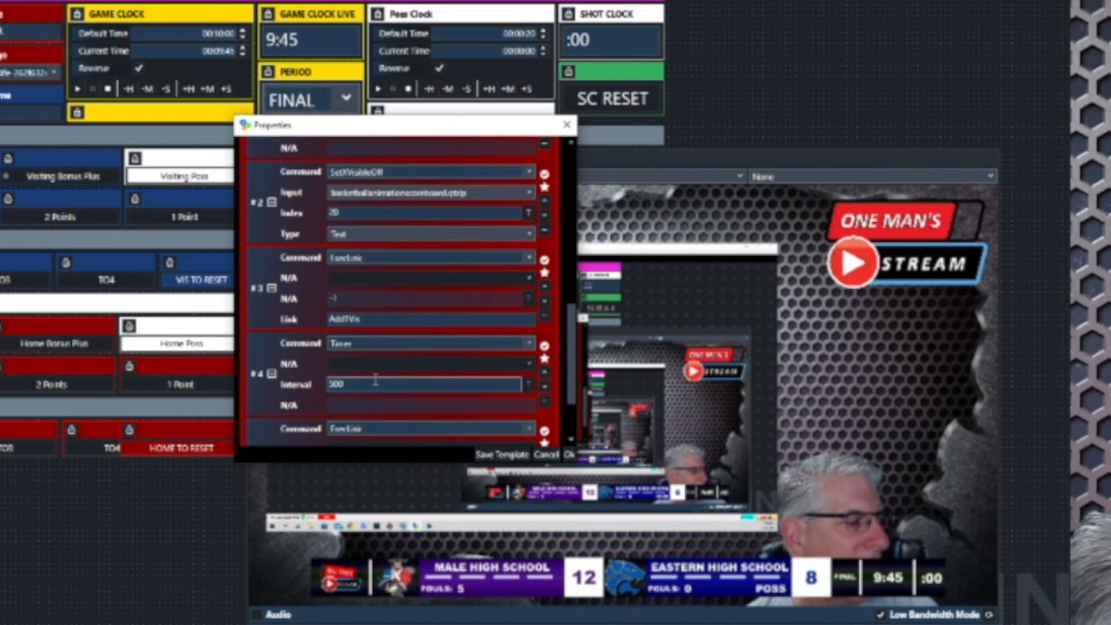
scroll(375, 380, "down", 2)
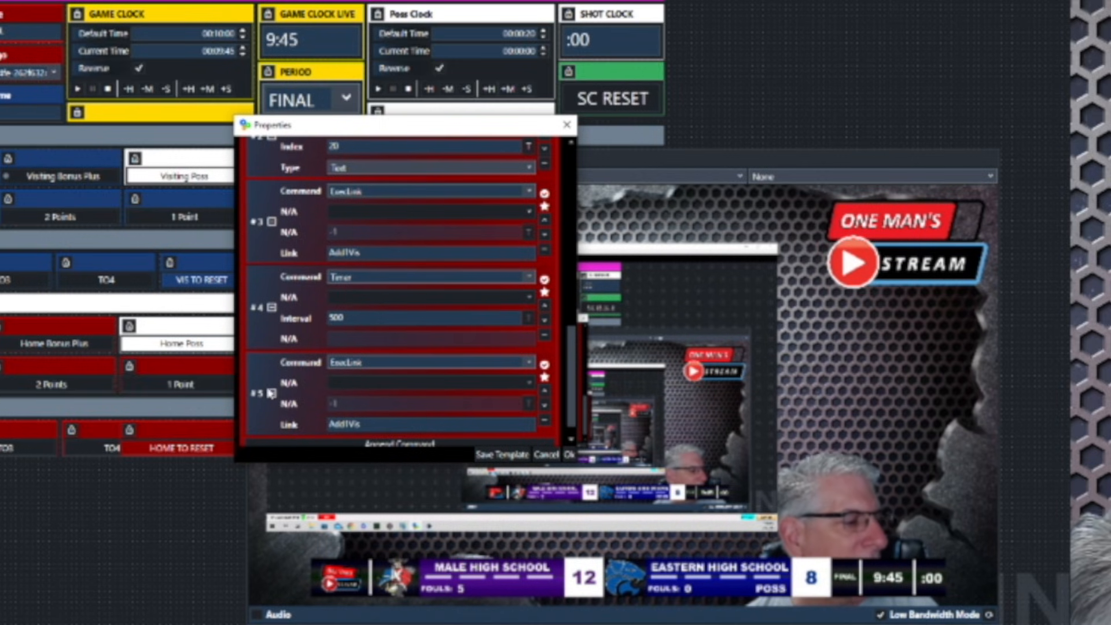
scroll(383, 420, "down", 1)
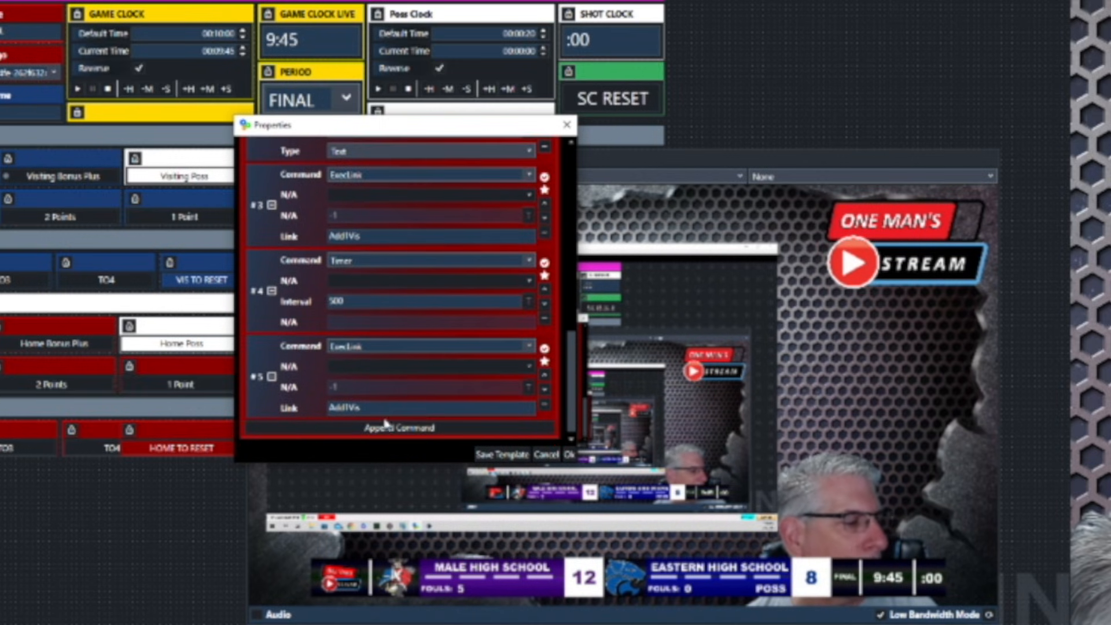
left_click(569, 455)
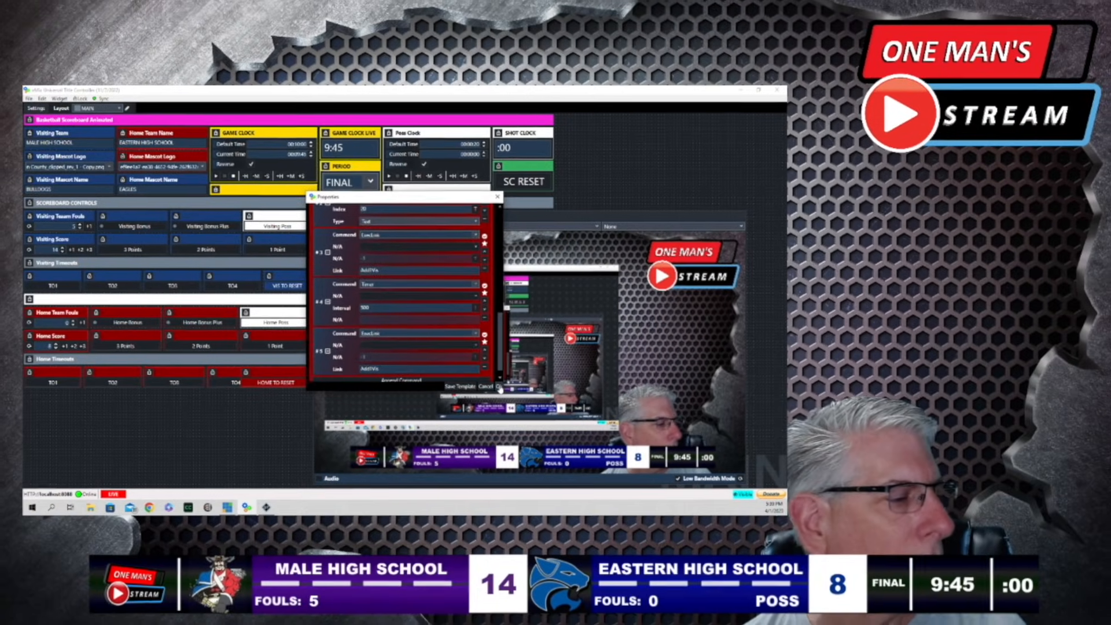
left_click(562, 448)
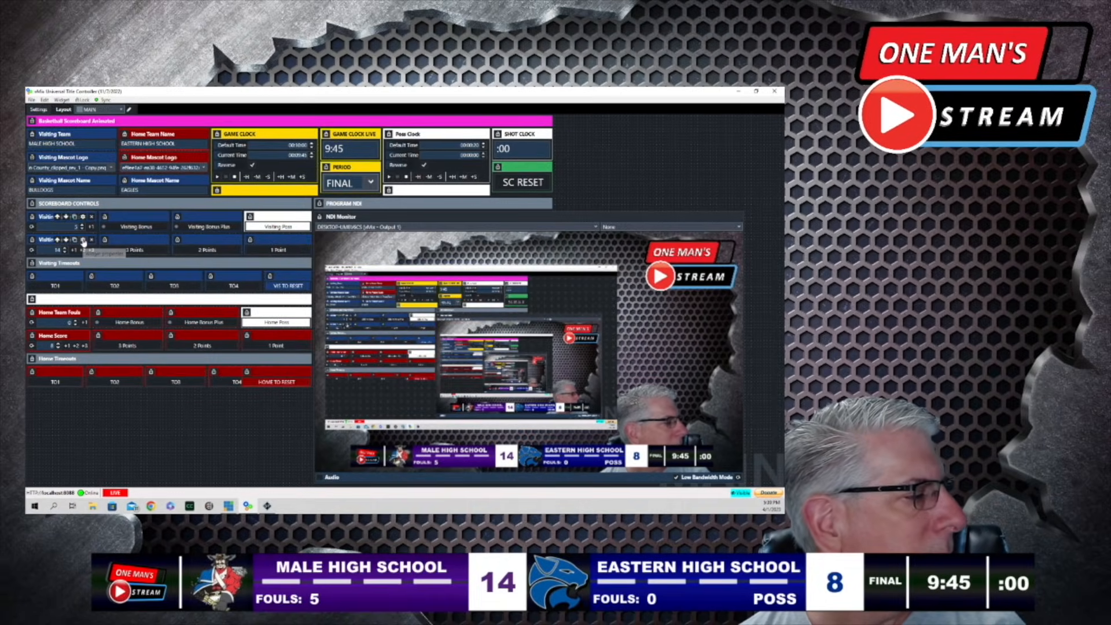
Examine the Visiting Score widget's hotkey links for +1, +2 and +3 and its title mapping
left_click(83, 240)
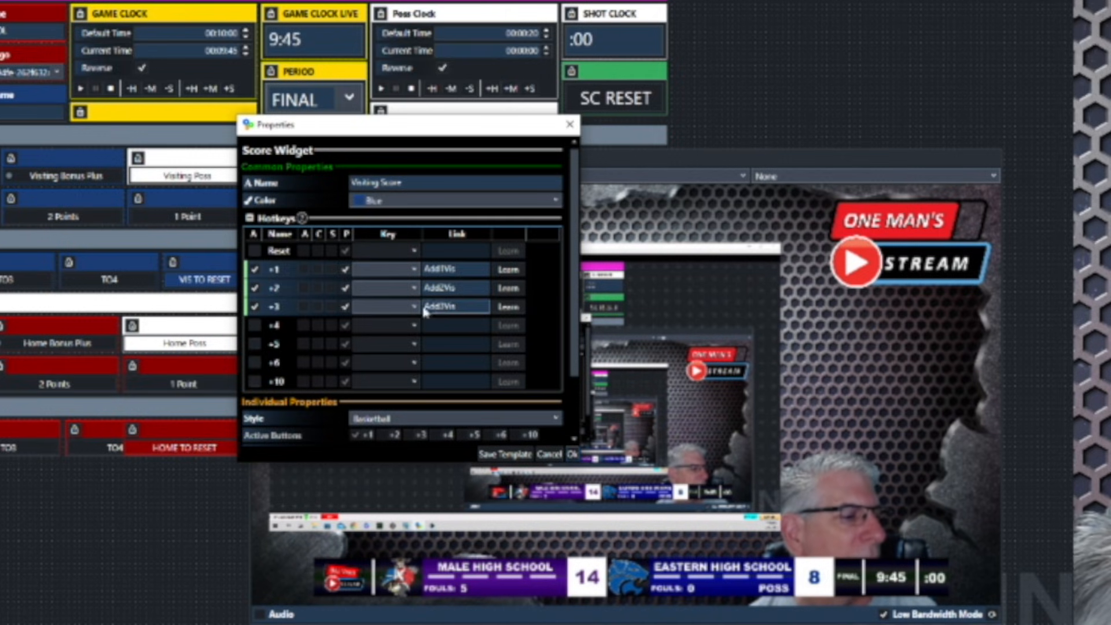
scroll(467, 308, "down", 3)
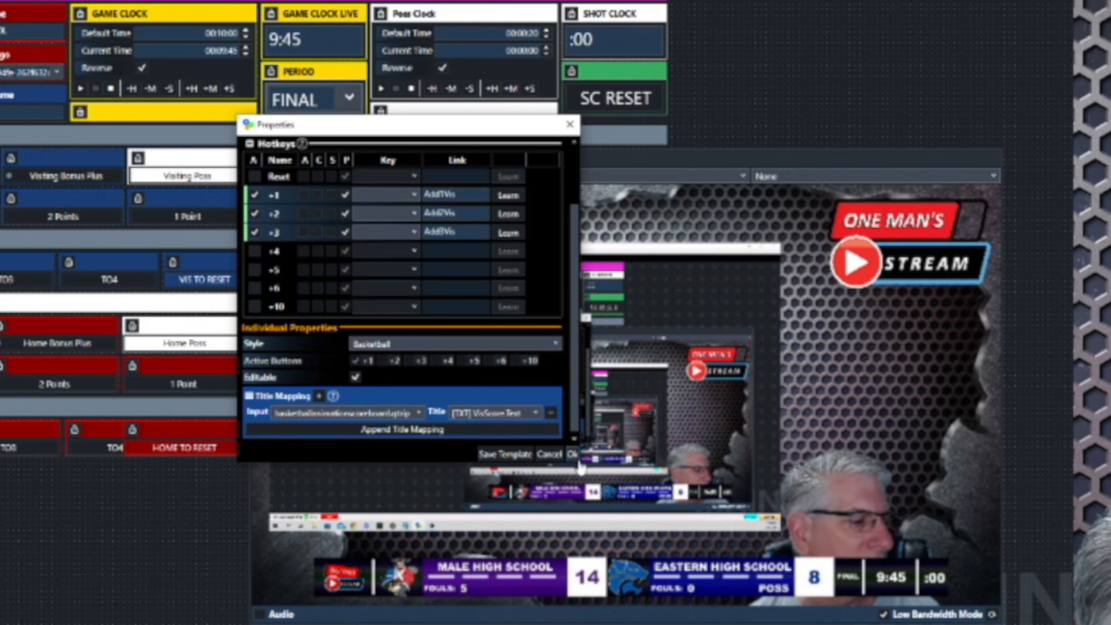
scroll(450, 293, "up", 1)
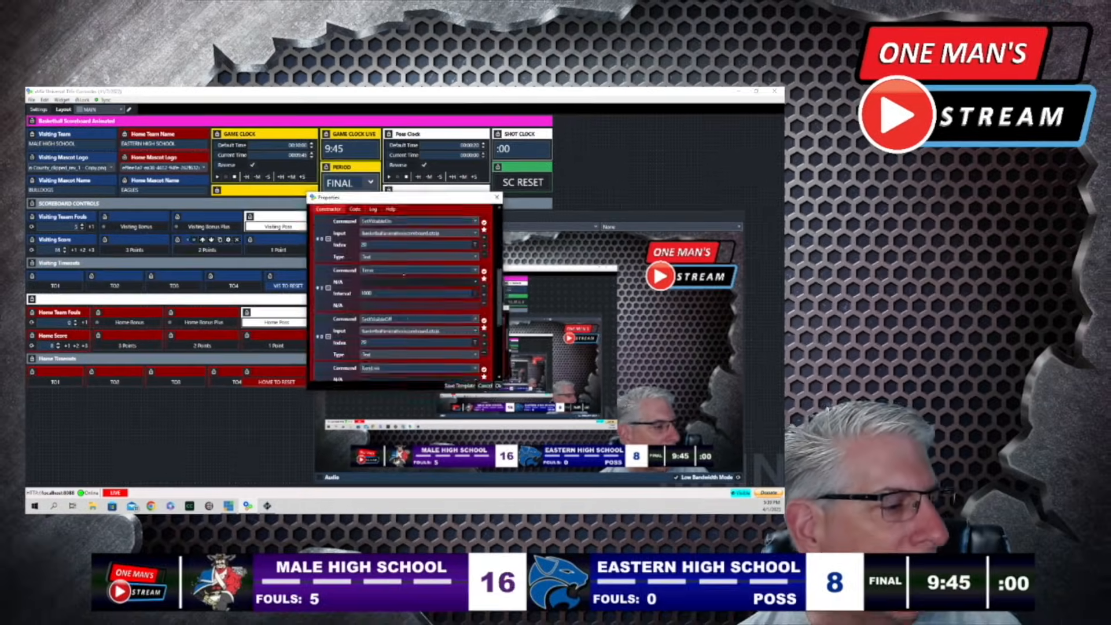
Compare the visiting 2 Points script's ExecLink link with the Visiting Score widget's hotkey links, and accept both sets of properties
scroll(403, 282, "down", 4)
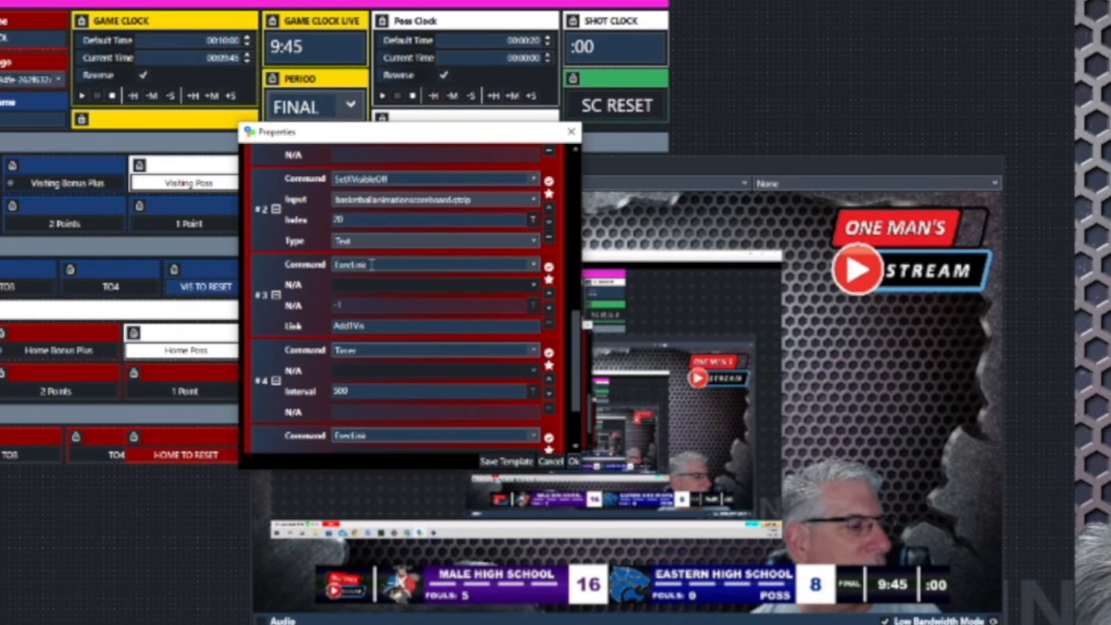
left_click(378, 326)
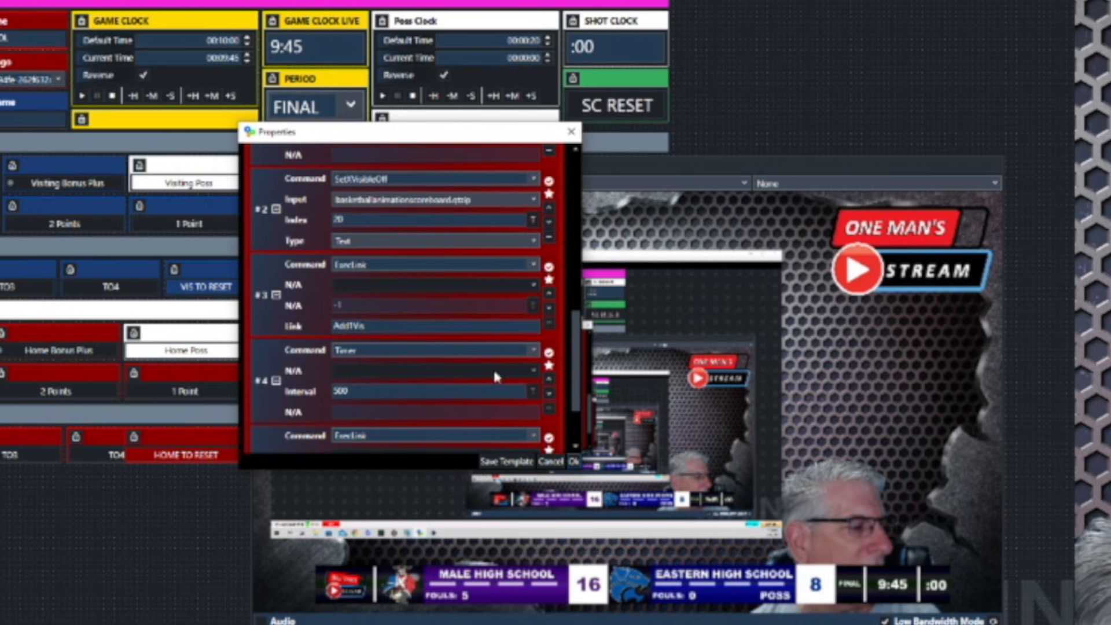
left_click(574, 461)
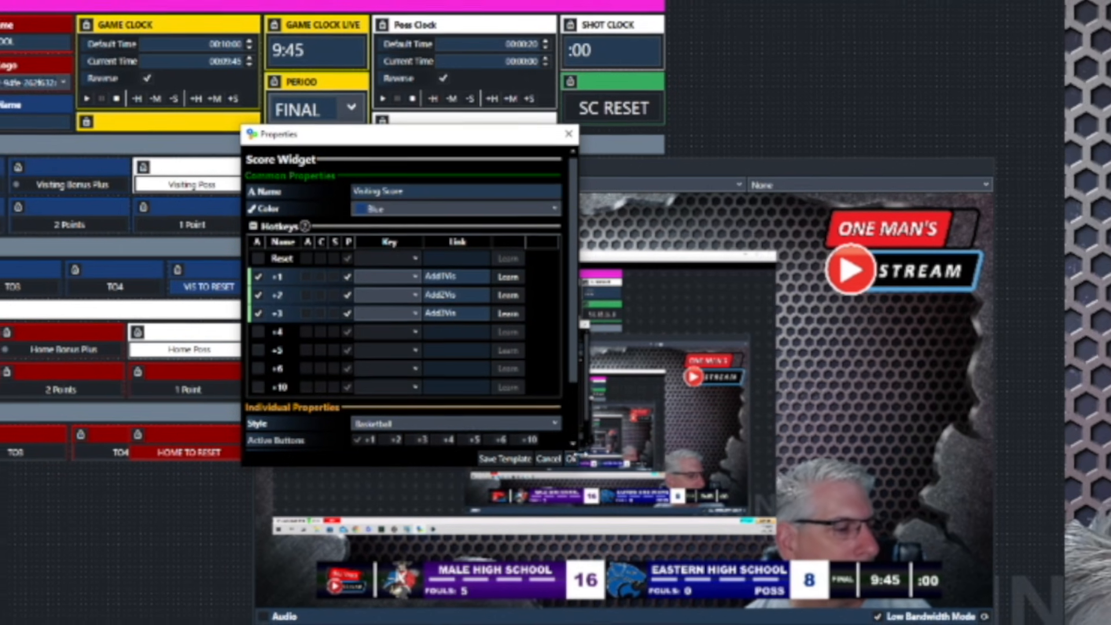
left_click(572, 457)
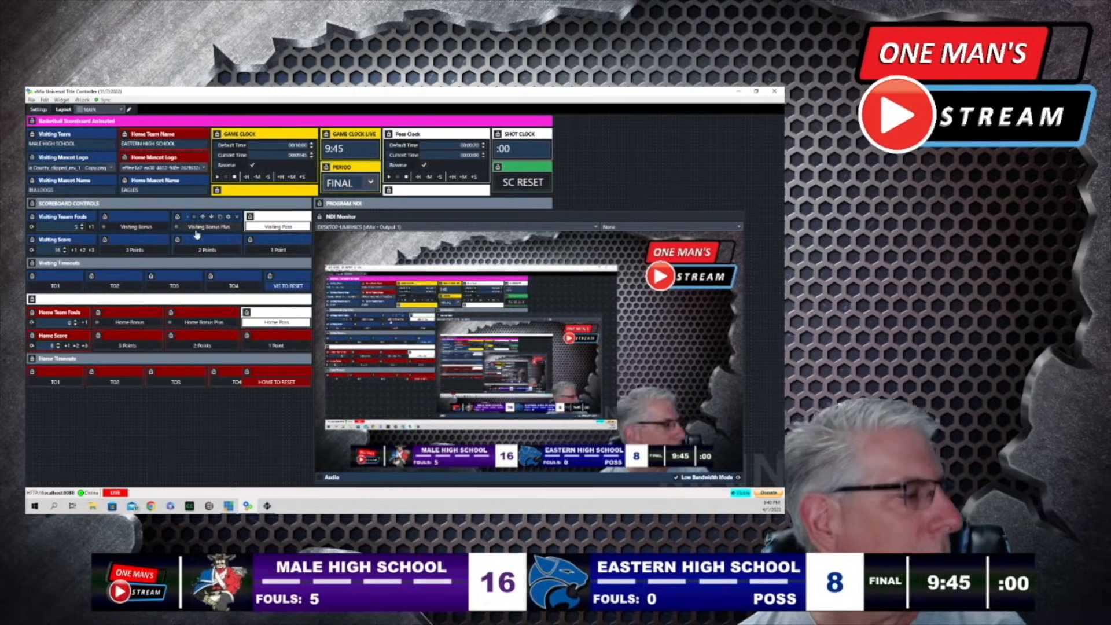
Add two points to the visiting score and two to the home score with their 2 Points buttons
left_click(214, 250)
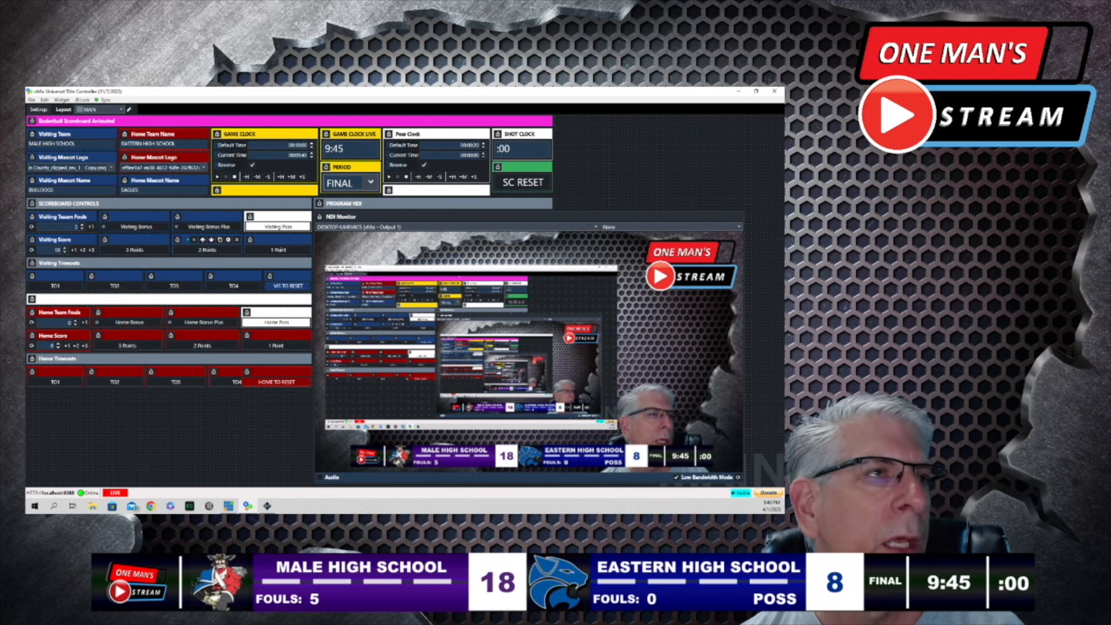
left_click(202, 347)
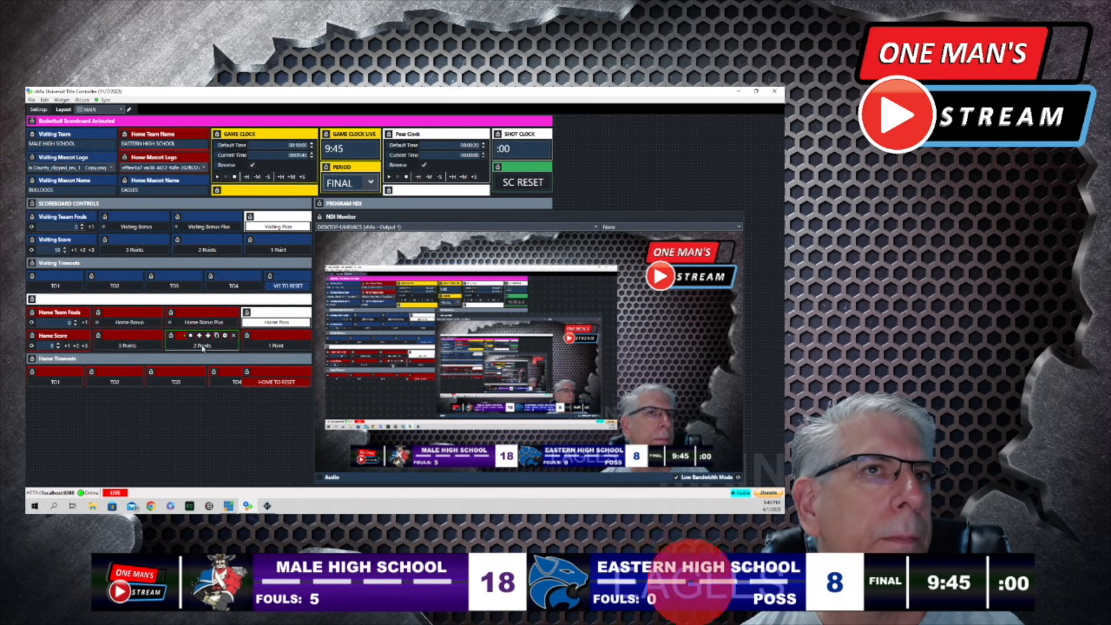
Review the home 2 Points script's visibility and Timer commands, check its first index in the title field list, and accept the properties
left_click(230, 335)
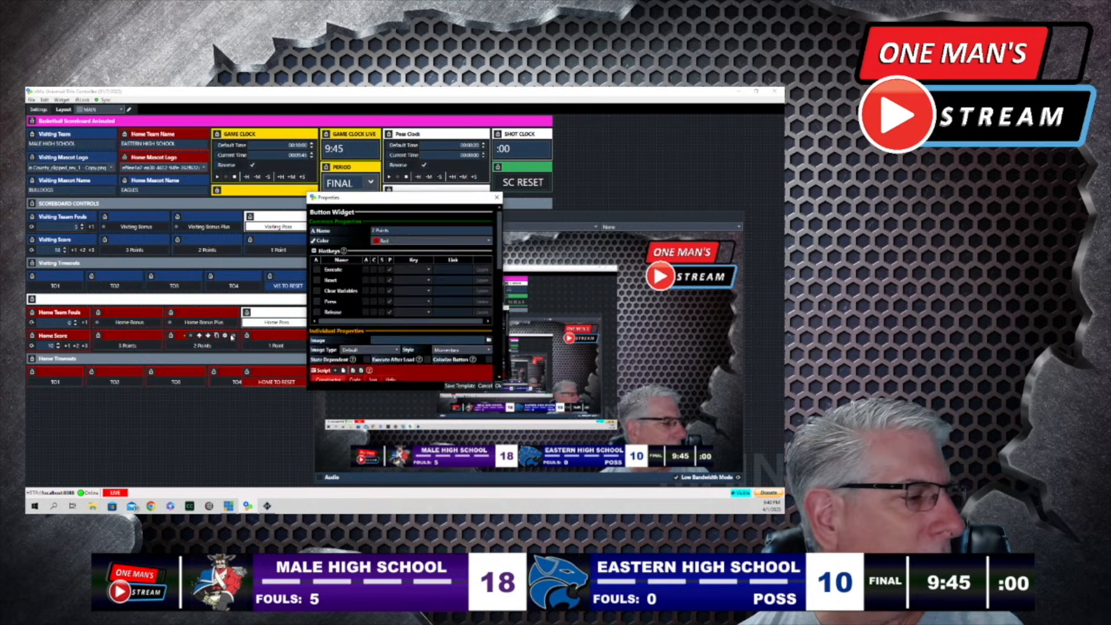
scroll(417, 301, "down", 5)
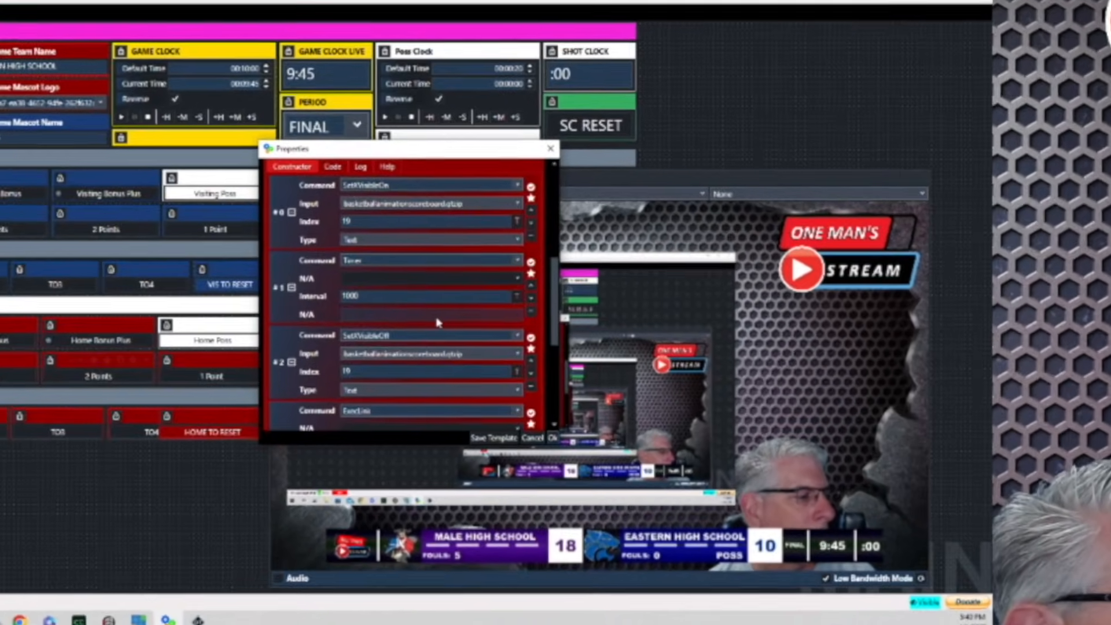
scroll(452, 284, "up", 1)
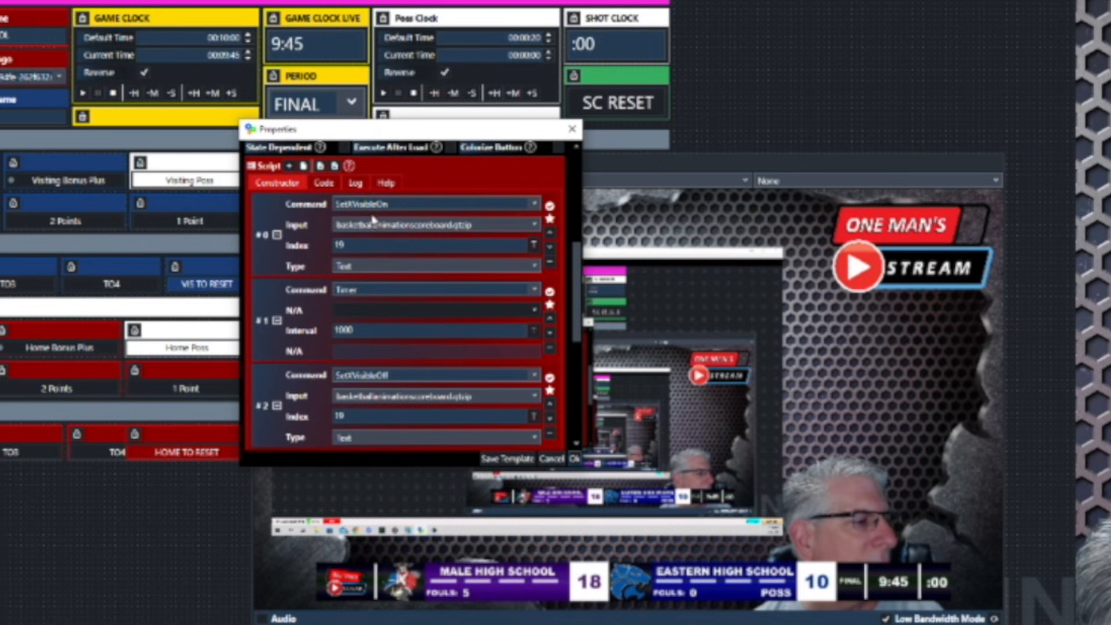
left_click(357, 244)
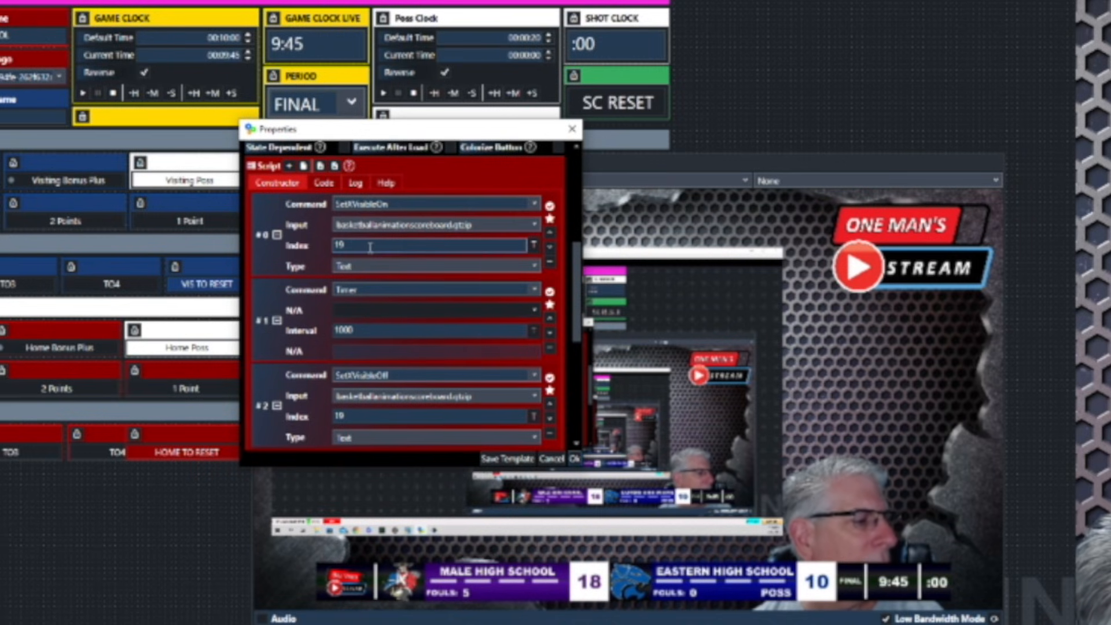
left_click(533, 249)
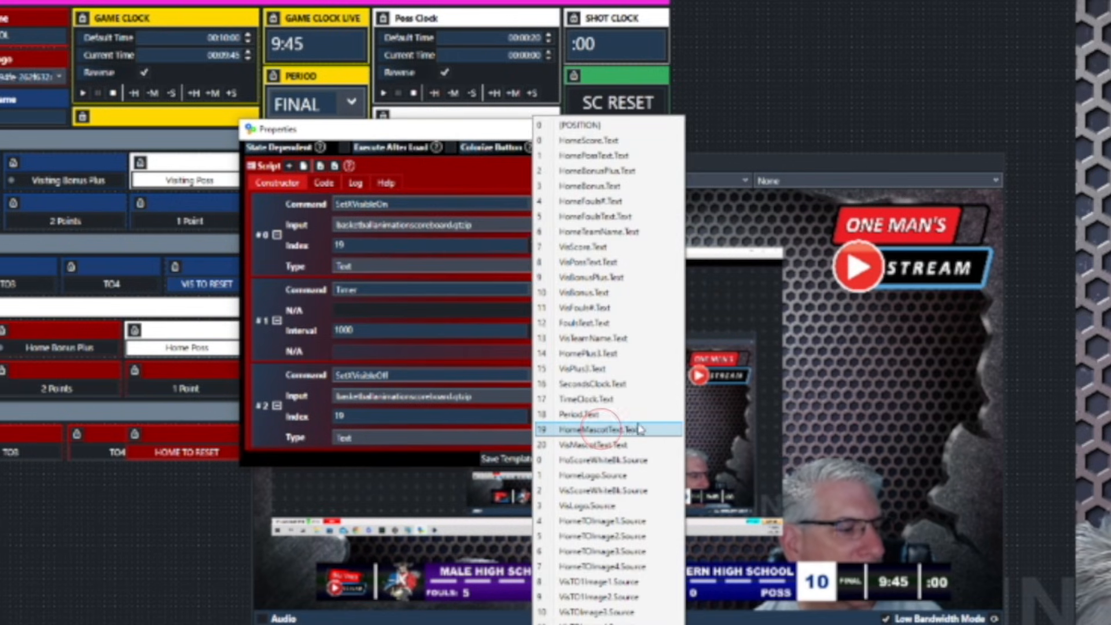
left_click(123, 542)
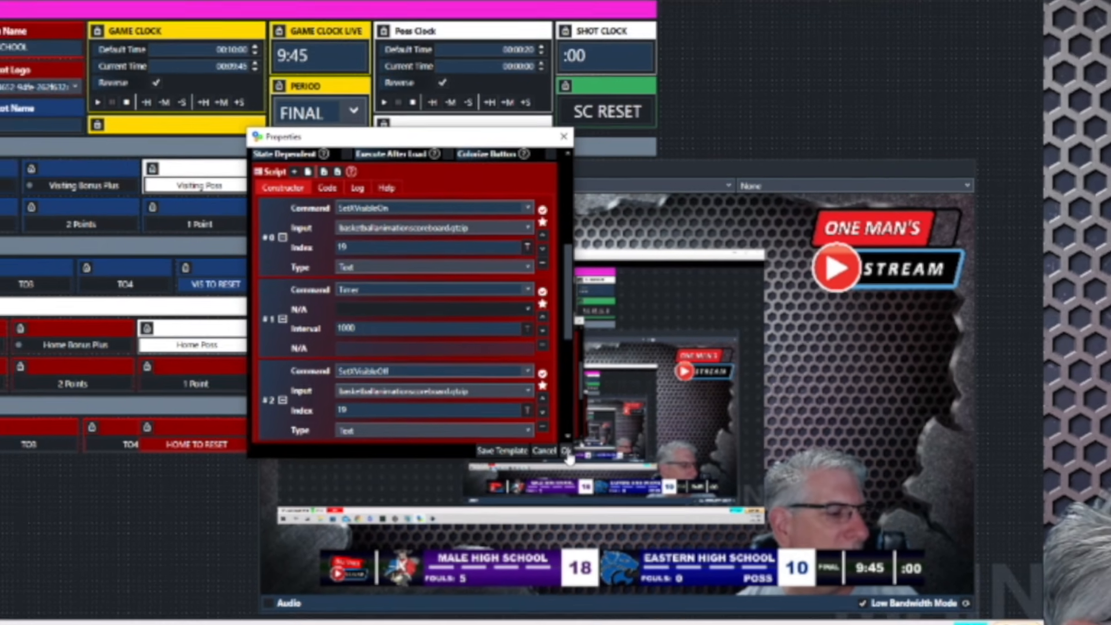
left_click(565, 450)
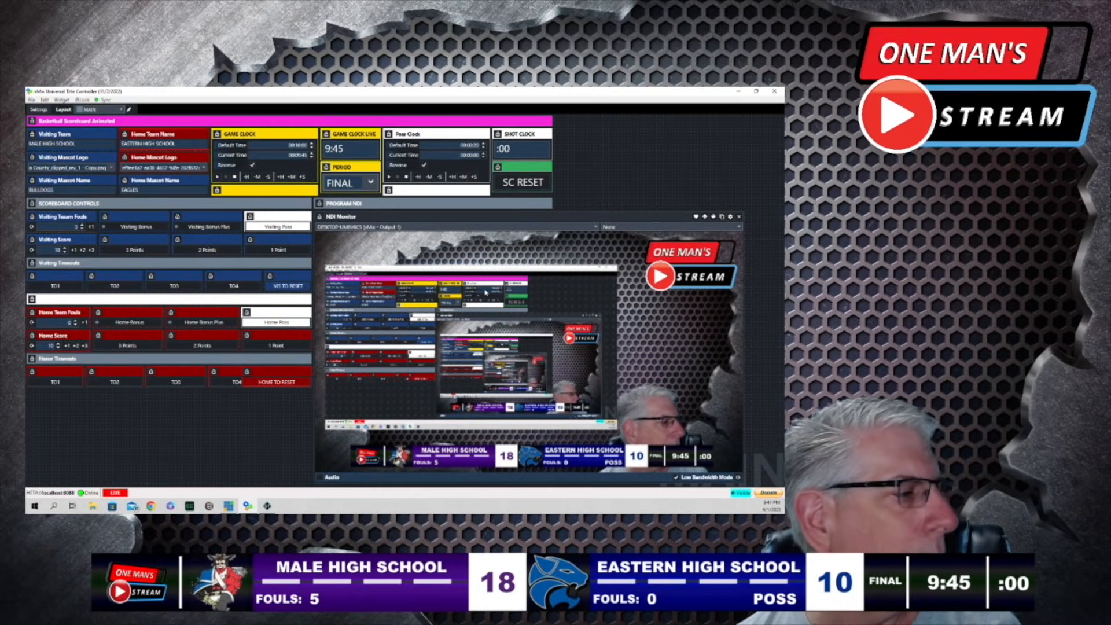
Add three points to the visiting score with its 3 Points button, and look up its script's first SetXVisibleOn index in the title field list
left_click(137, 250)
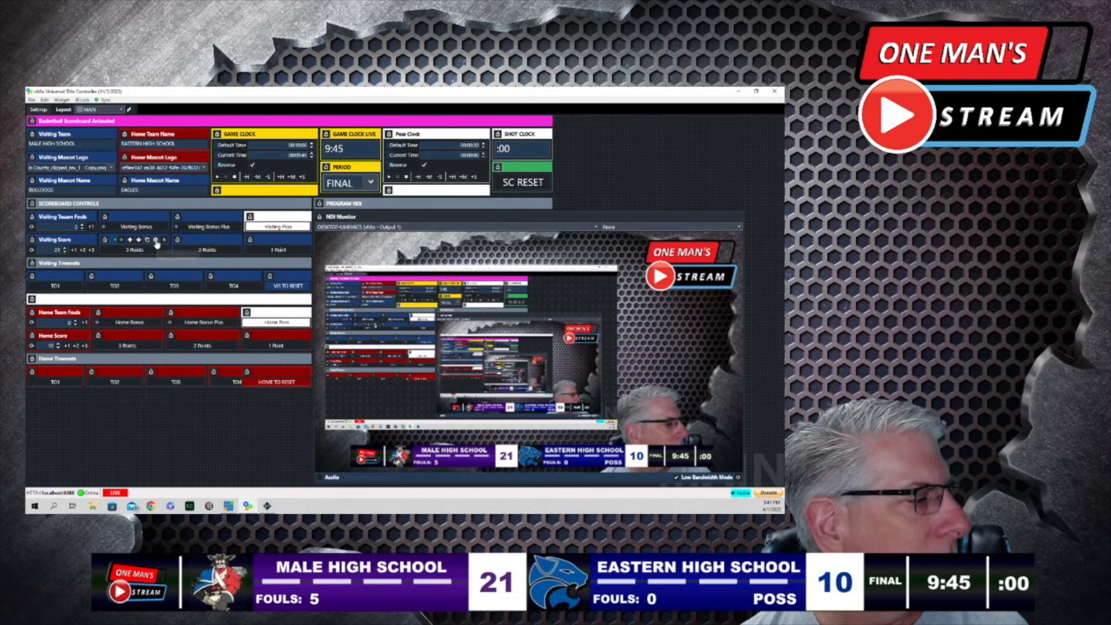
left_click(155, 240)
scroll(444, 318, "down", 5)
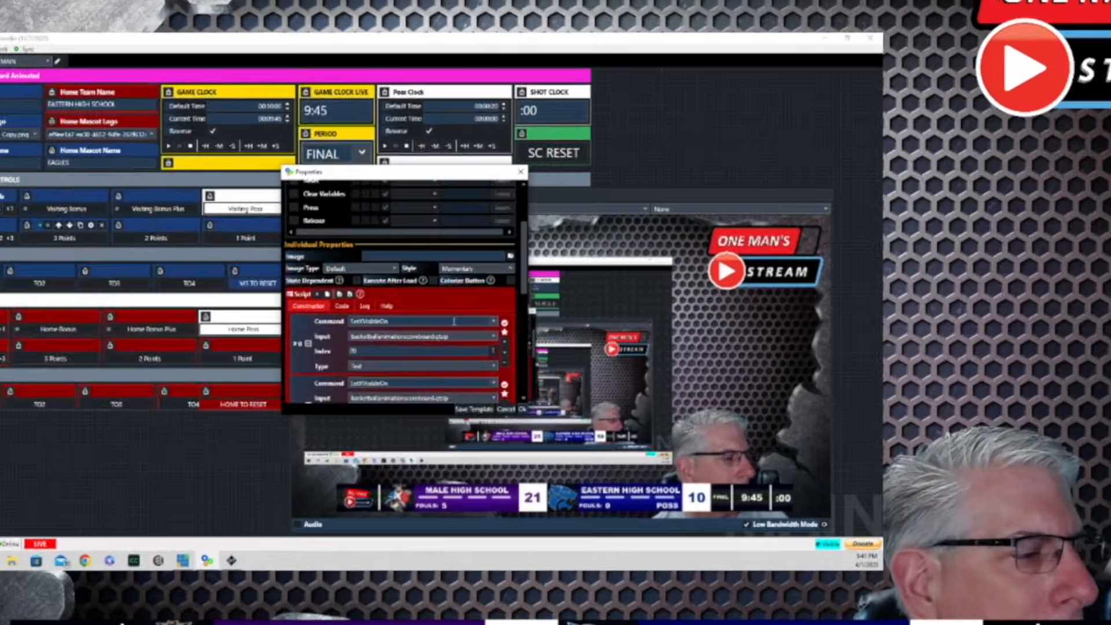
scroll(454, 321, "down", 2)
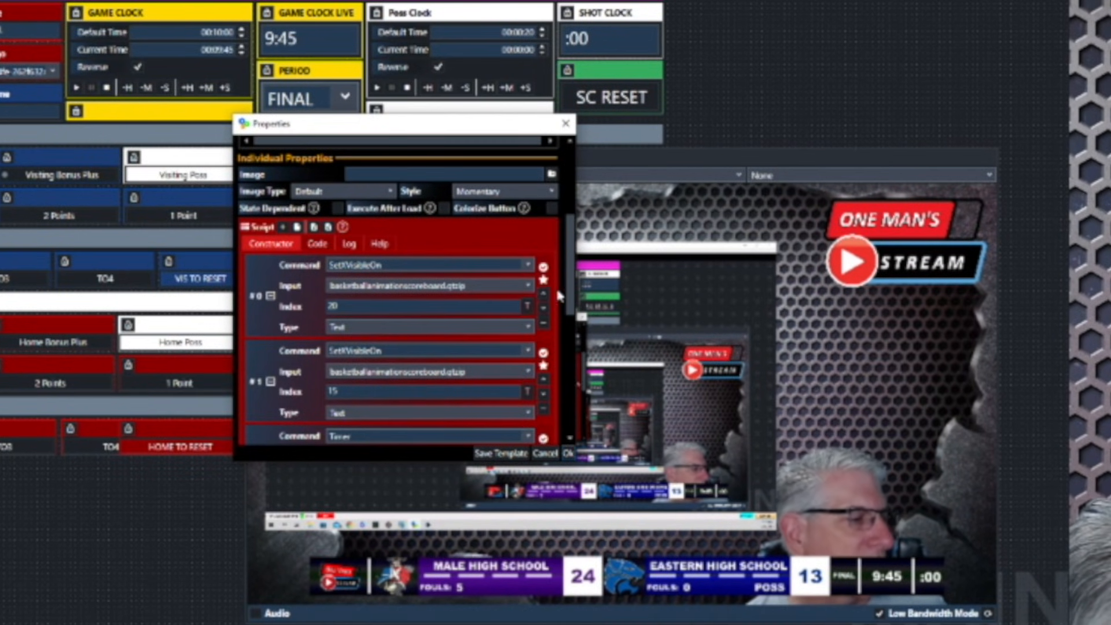
left_click(526, 302)
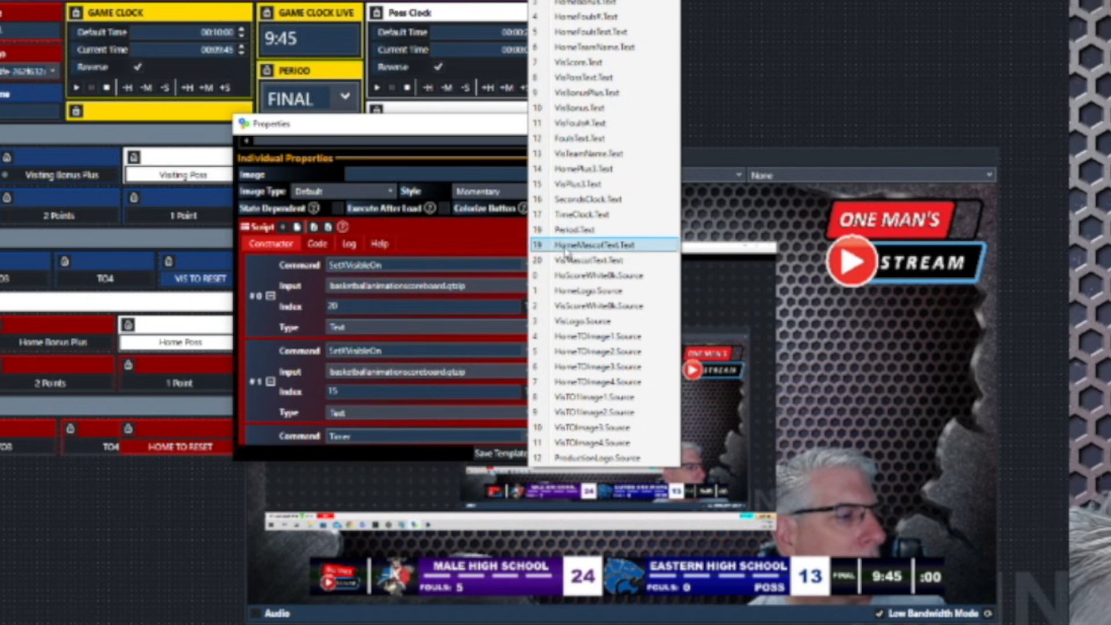
left_click(775, 32)
Look up the index of the visiting 3 Points script's second SetXVisibleOn command in the title field list
scroll(447, 315, "down", 1)
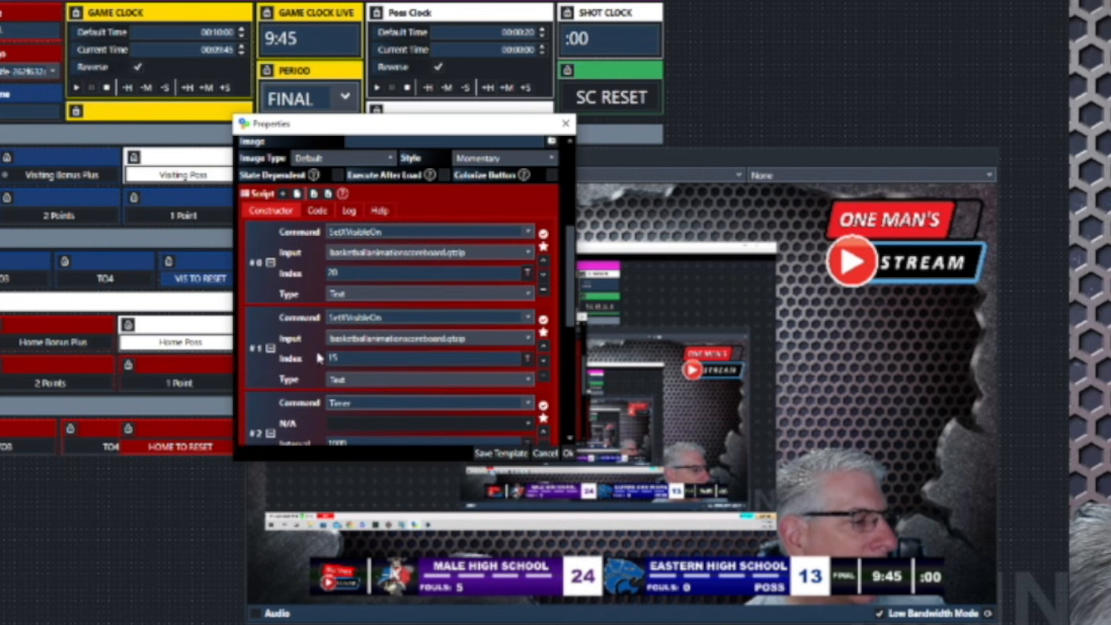
left_click(344, 359)
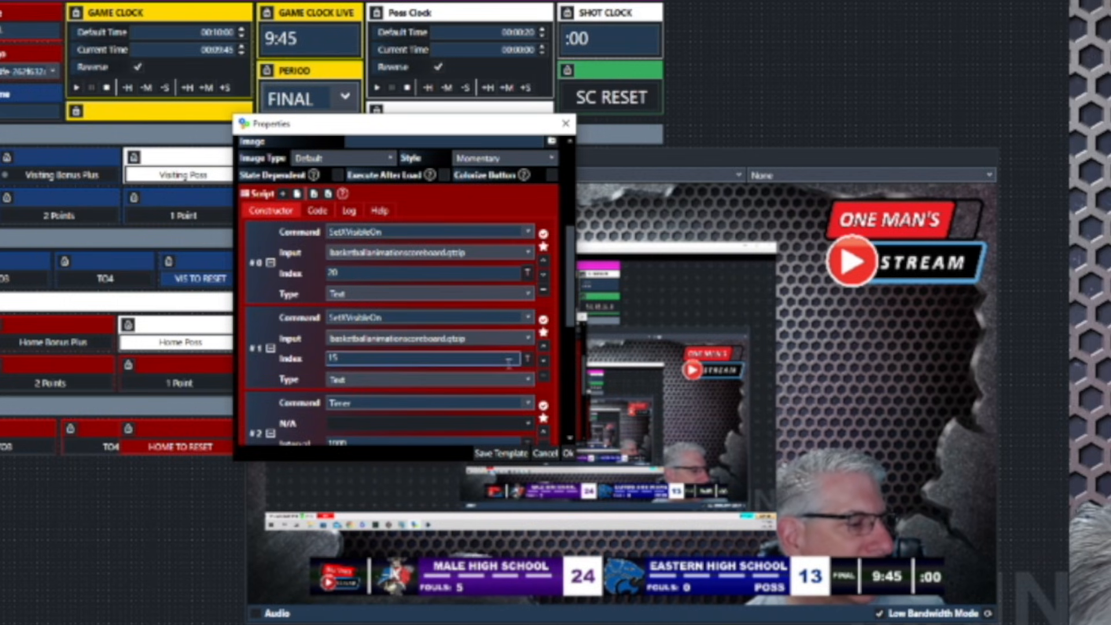
left_click(527, 359)
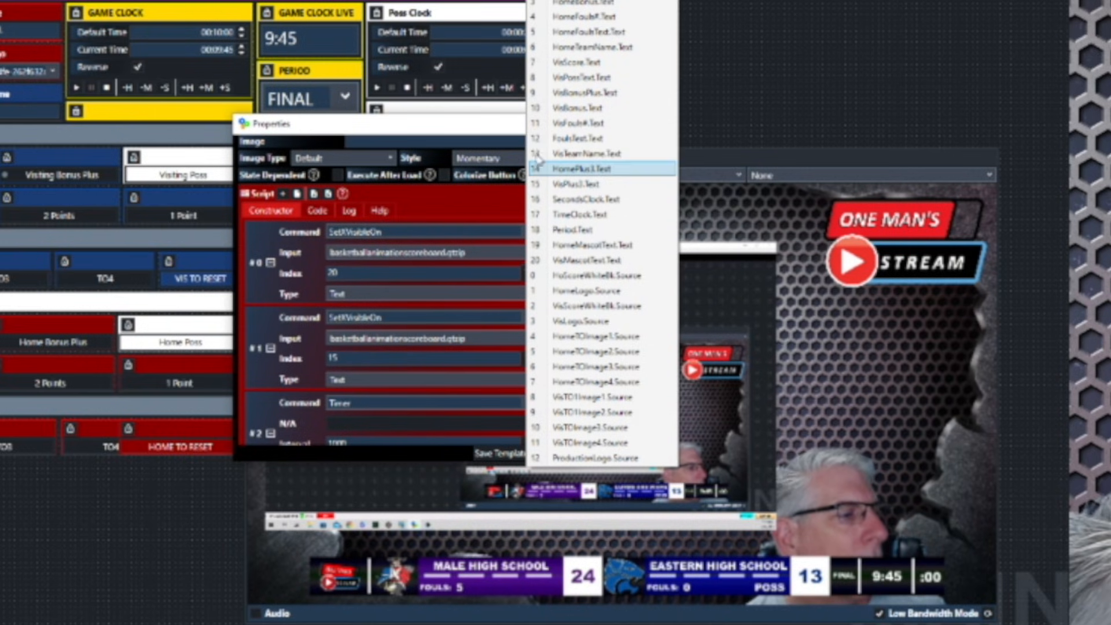
left_click(606, 184)
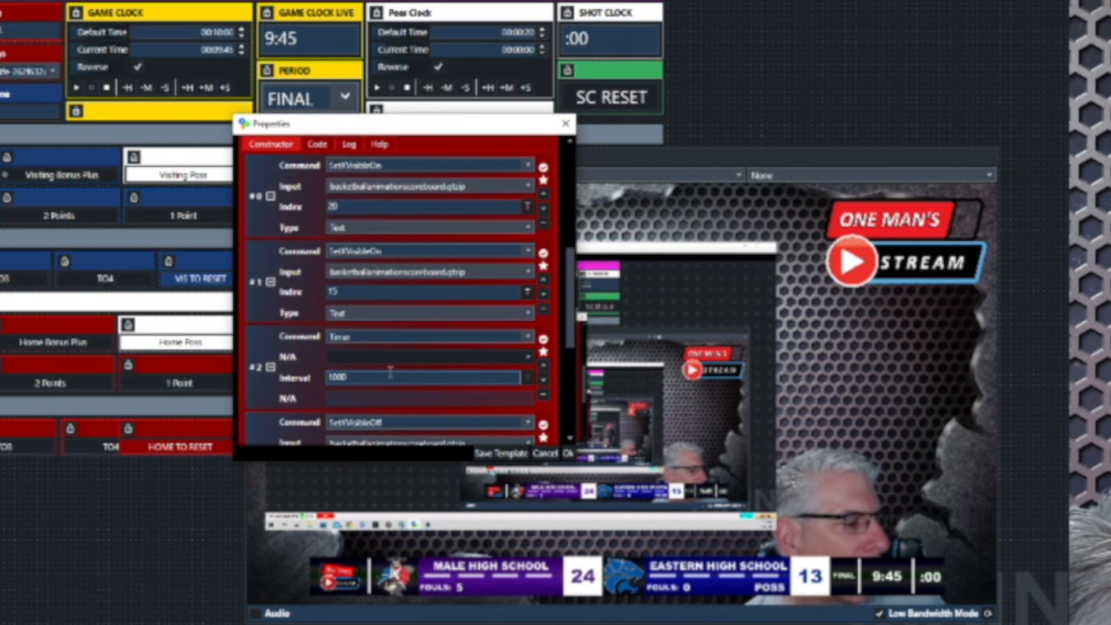
Review the visiting 3 Points script's Timer interval, both SetXVisibleOff commands and its ExecLink link, and accept the properties
scroll(382, 374, "down", 4)
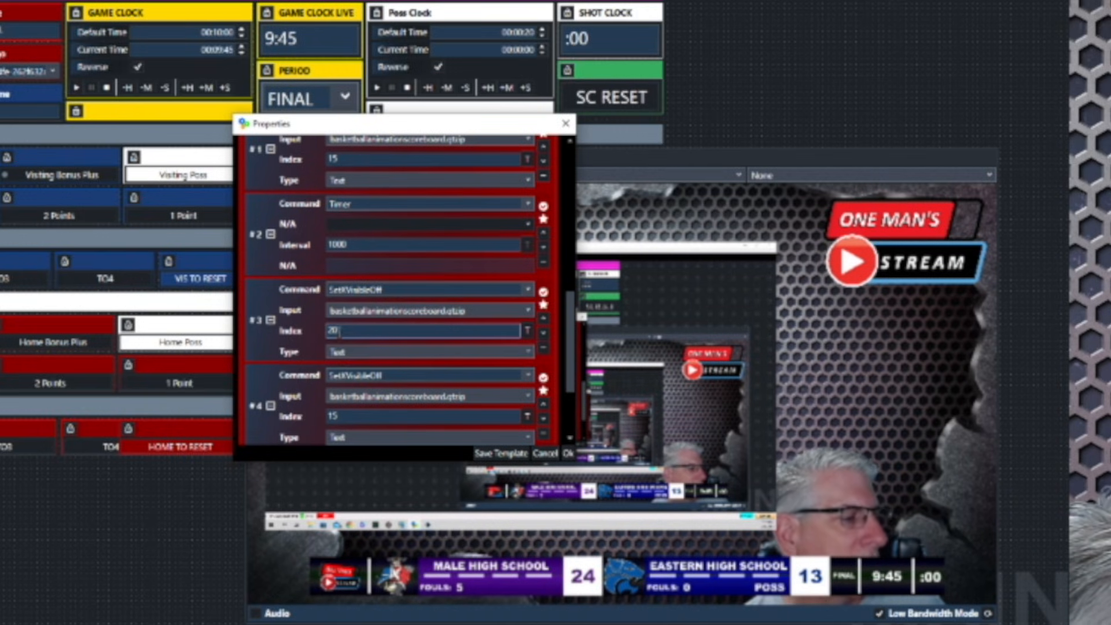
scroll(487, 334, "down", 3)
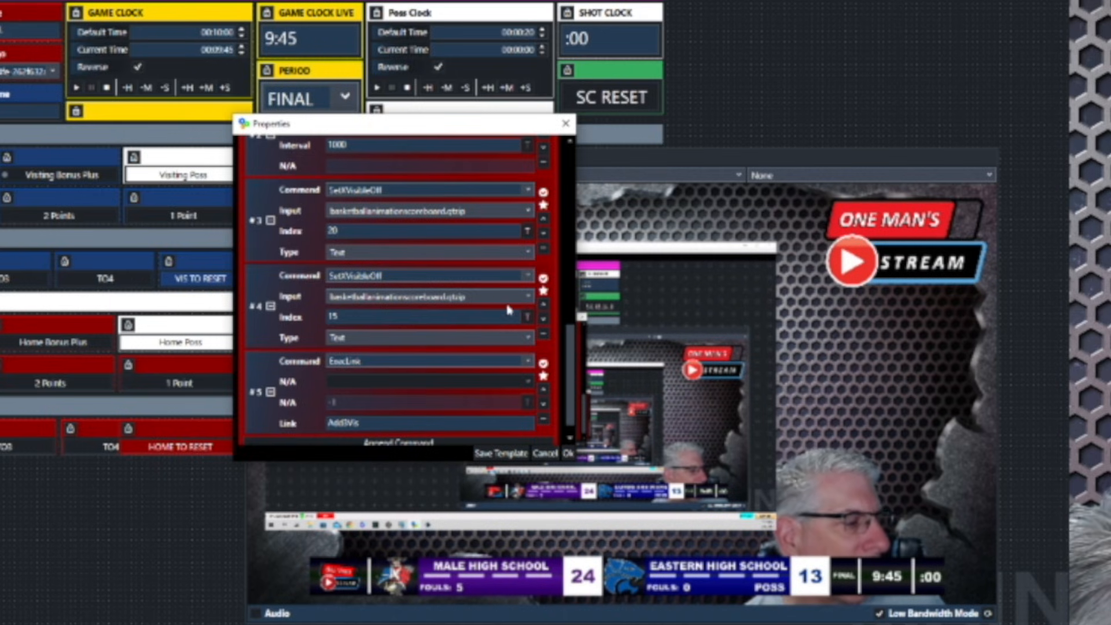
scroll(429, 355, "down", 1)
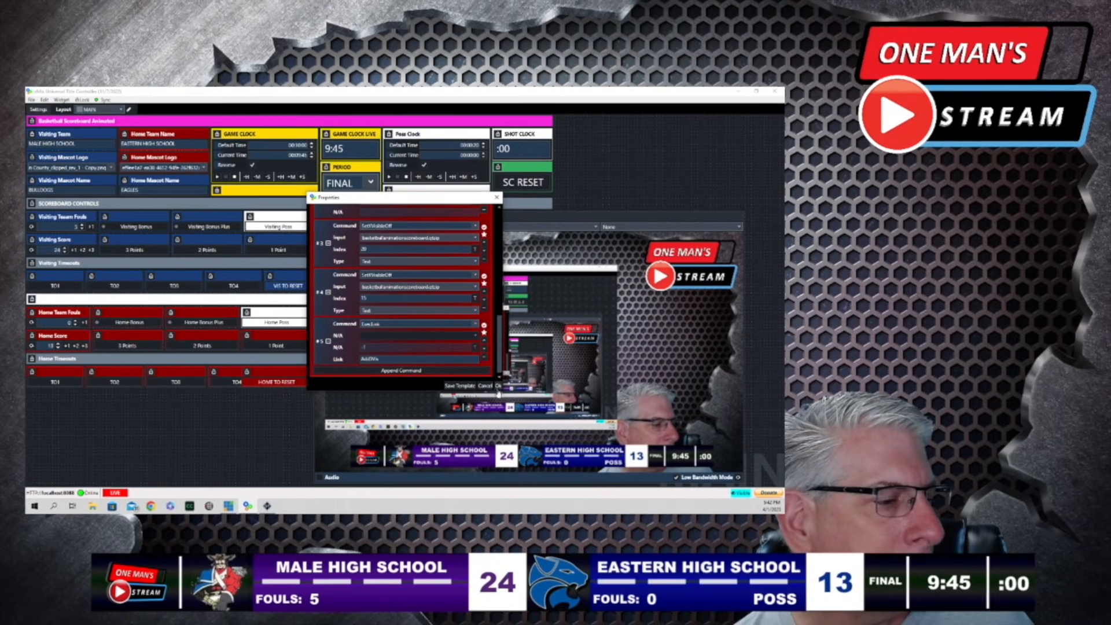
left_click(498, 386)
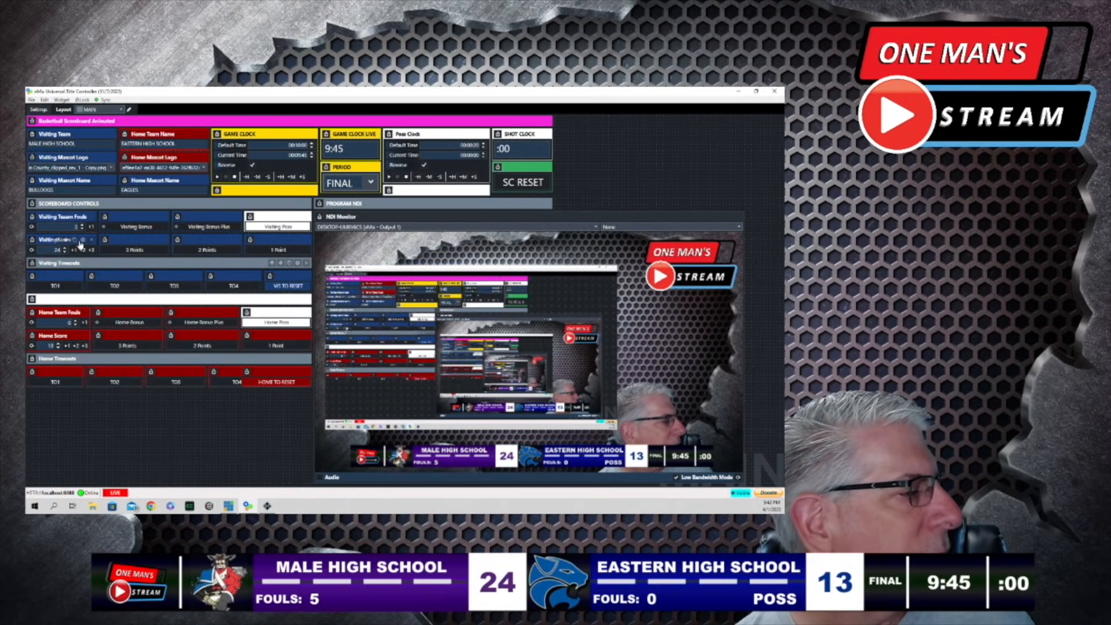
Examine the +3 hotkey link in the Visiting Score widget's properties
left_click(83, 240)
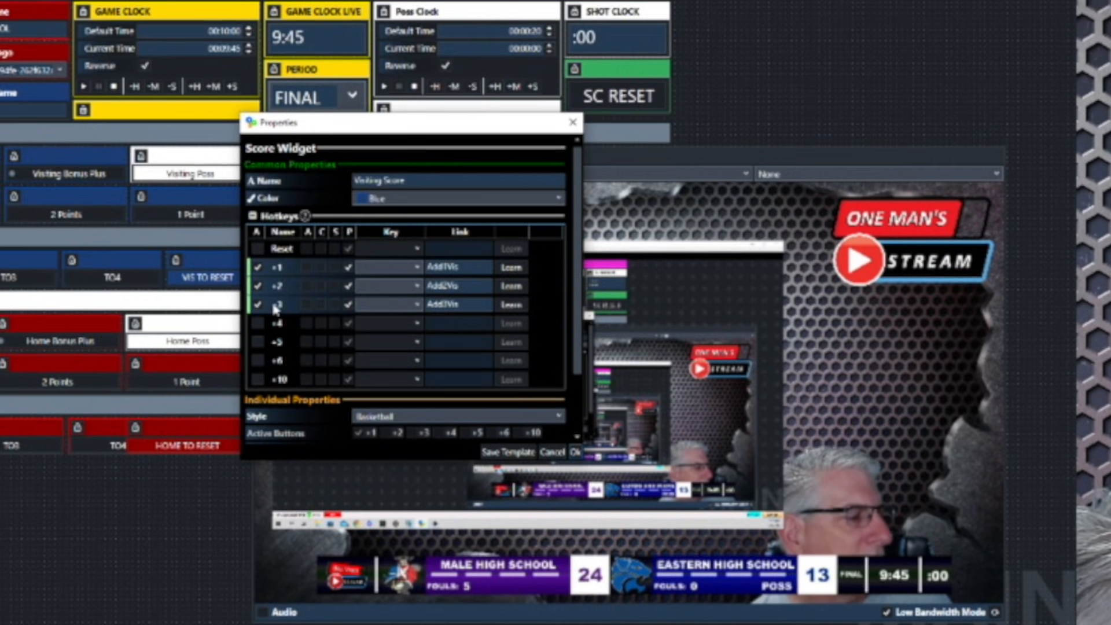
left_click(441, 304)
left_click(443, 302)
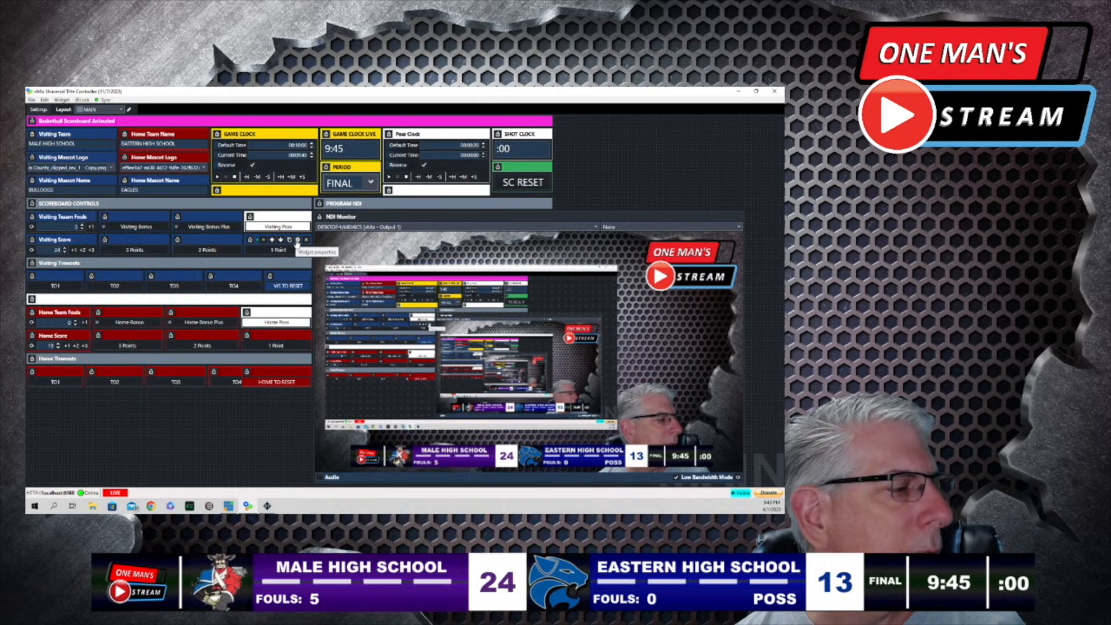
Review the visiting 1 Point script's ExecLink link, accept the properties, and add one point to the visiting score with that button
left_click(297, 241)
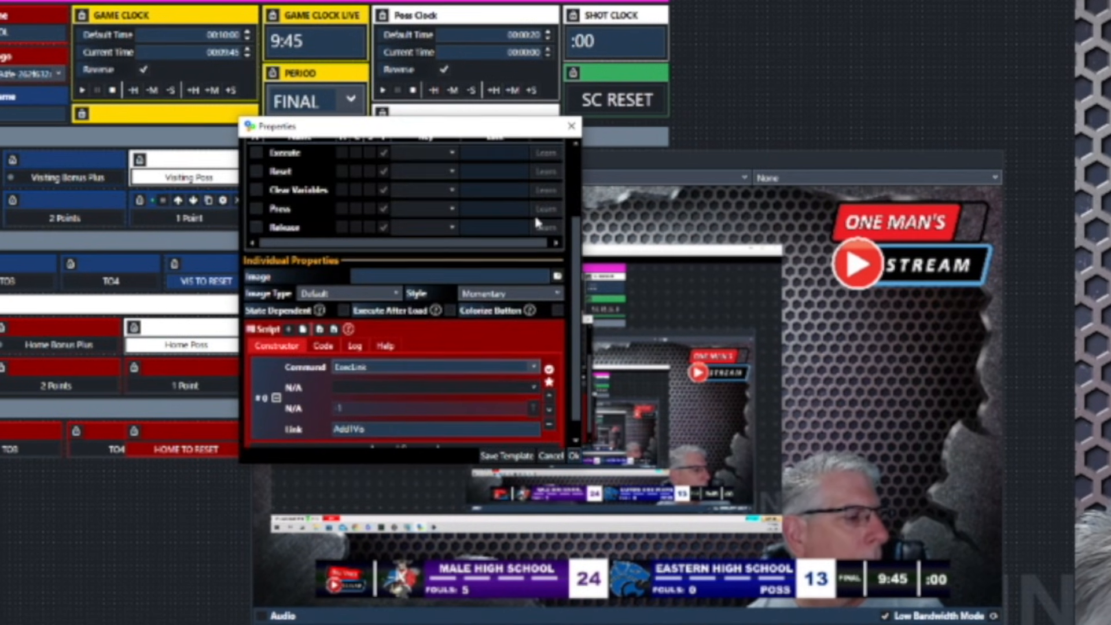
scroll(471, 305, "down", 1)
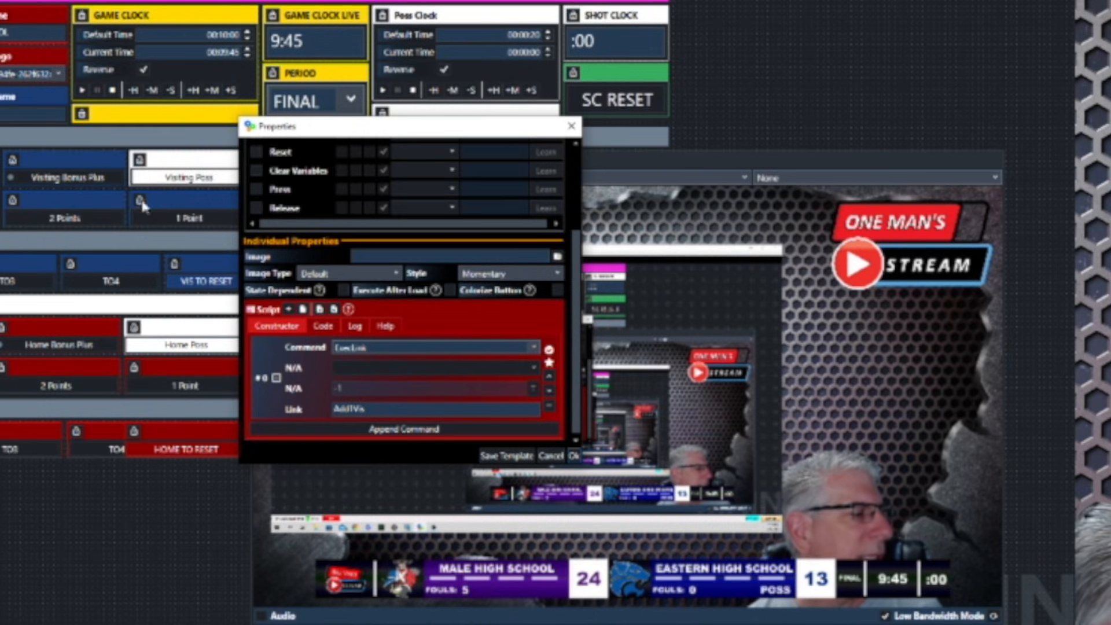
scroll(410, 284, "up", 3)
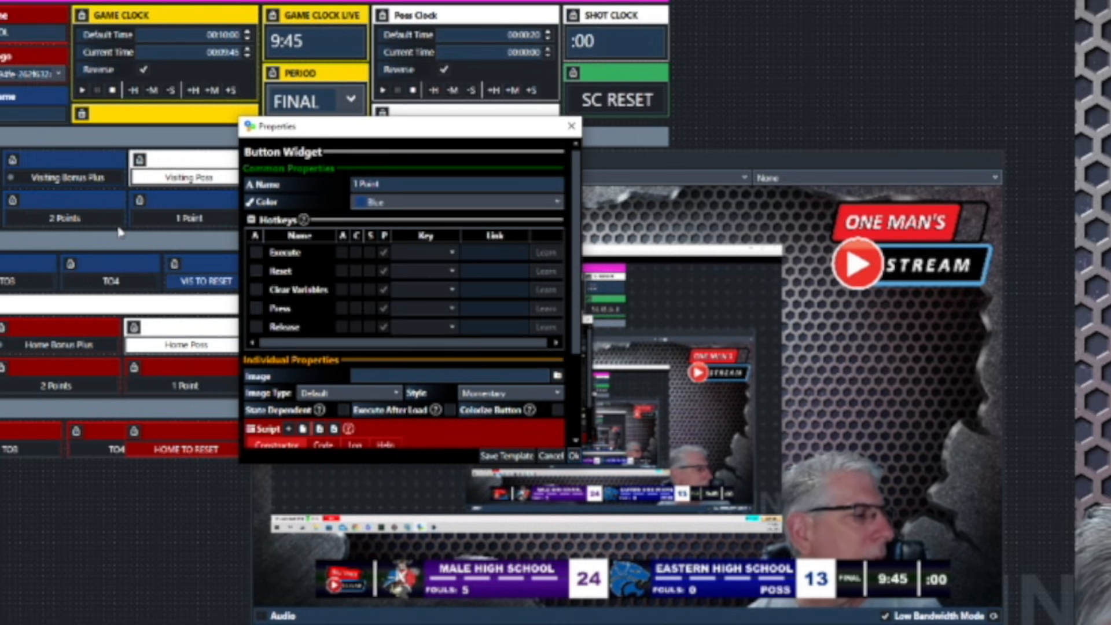
scroll(130, 242, "down", 3)
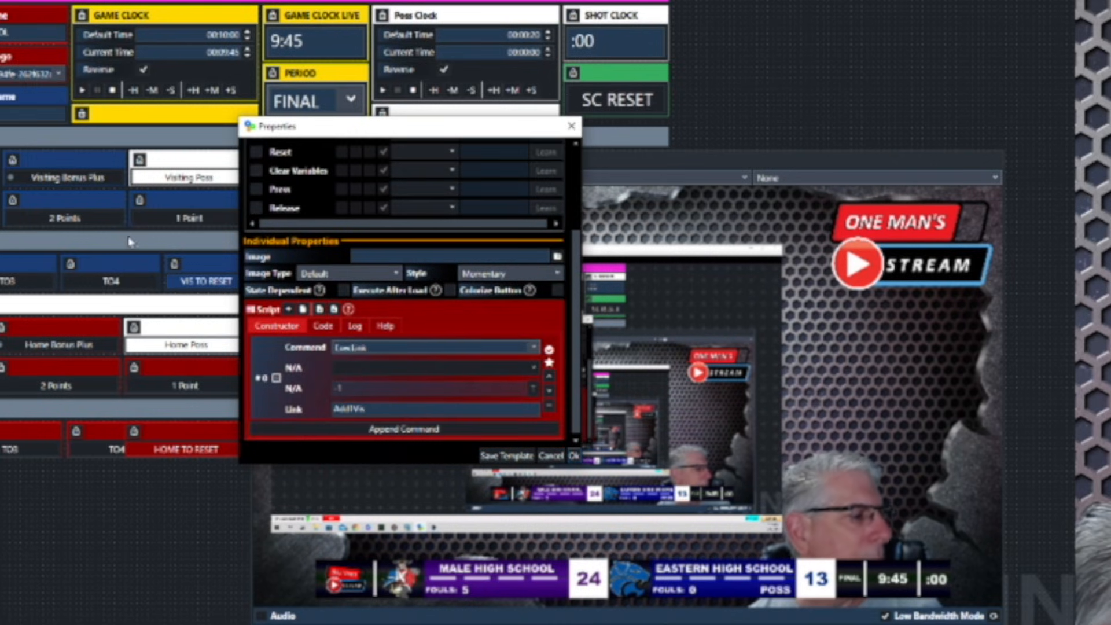
left_click(336, 409)
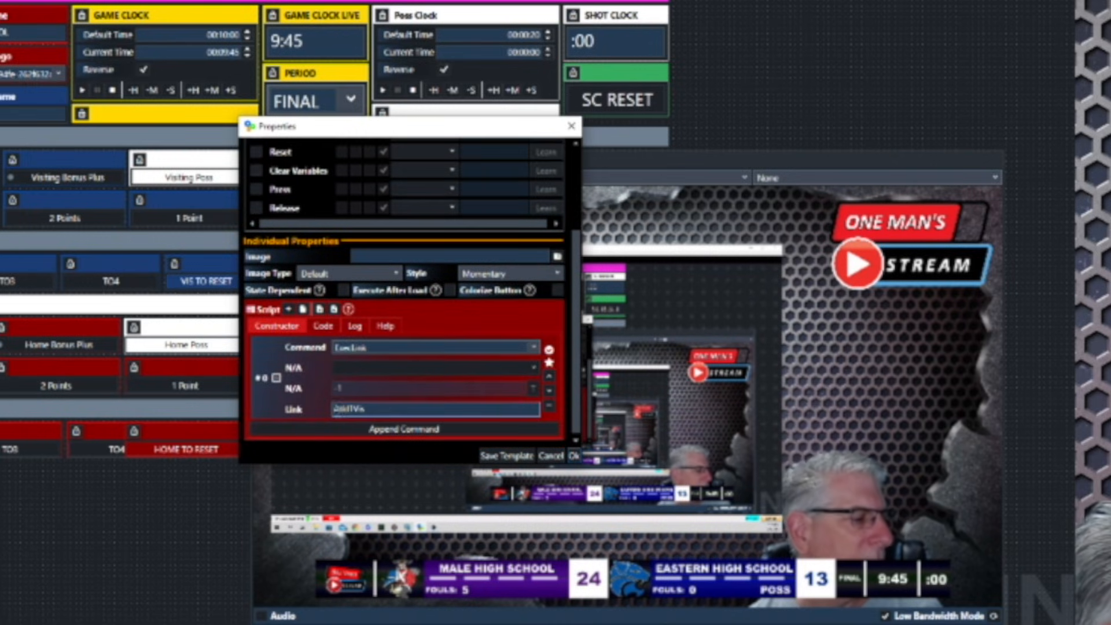
left_click(573, 455)
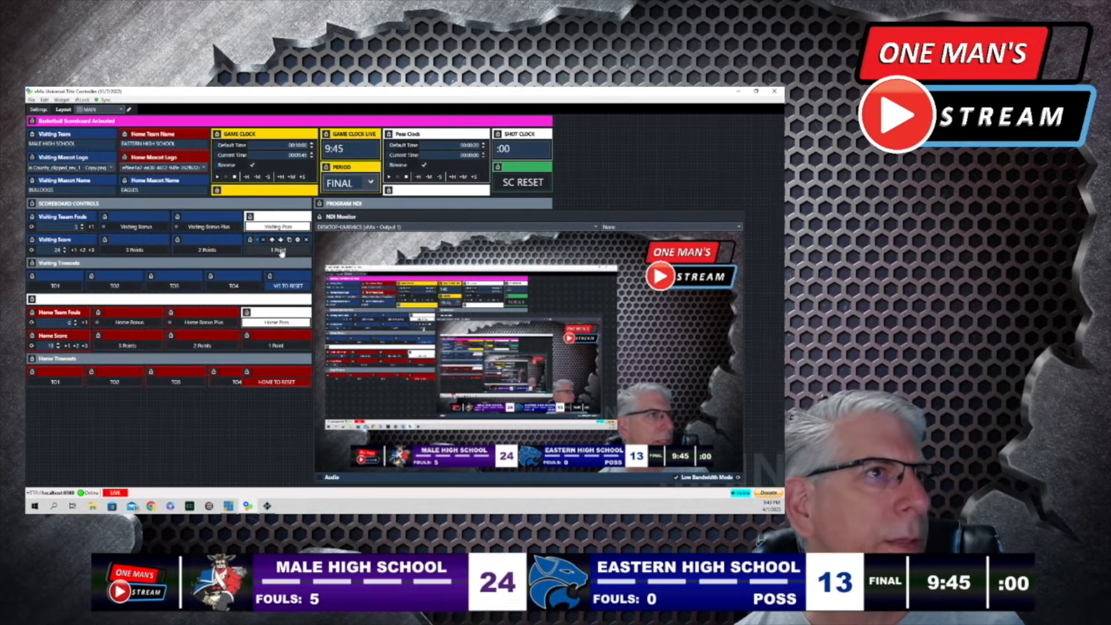
left_click(273, 249)
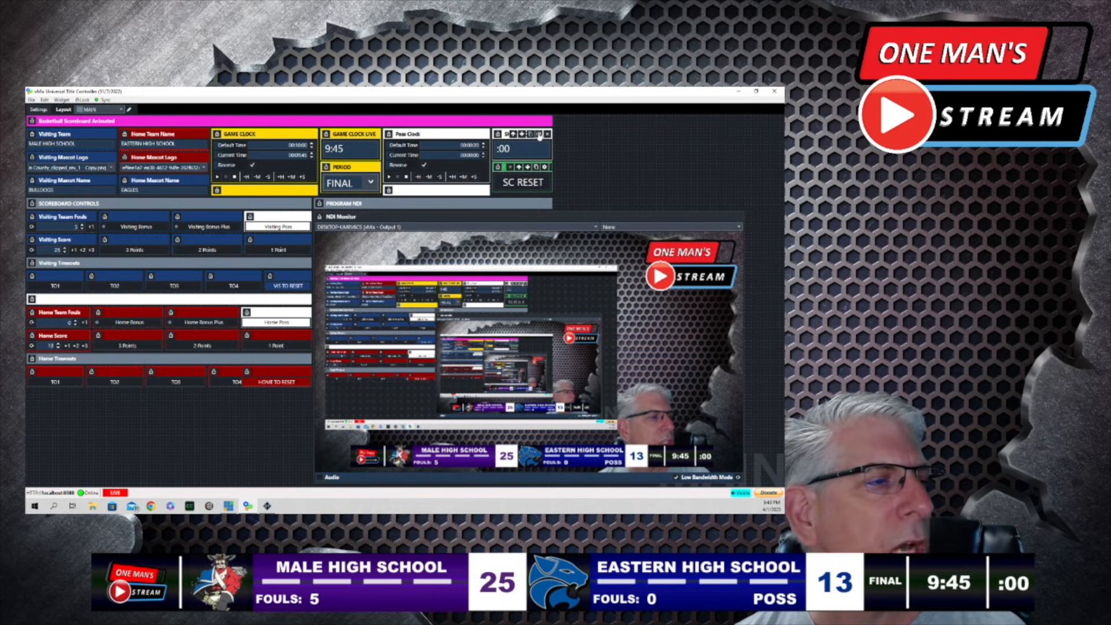
Compare the Poss Clock's Stop hotkey link with the SC RESET script's ExecLink link, and reset the shot clock with SC RESET
left_click(473, 134)
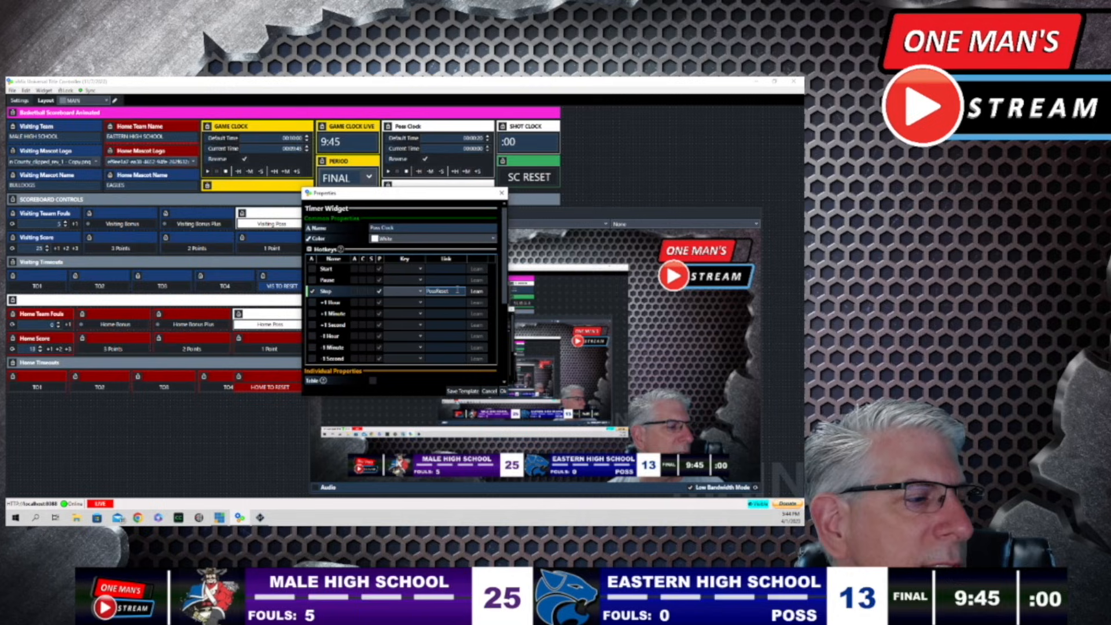
left_click(566, 134)
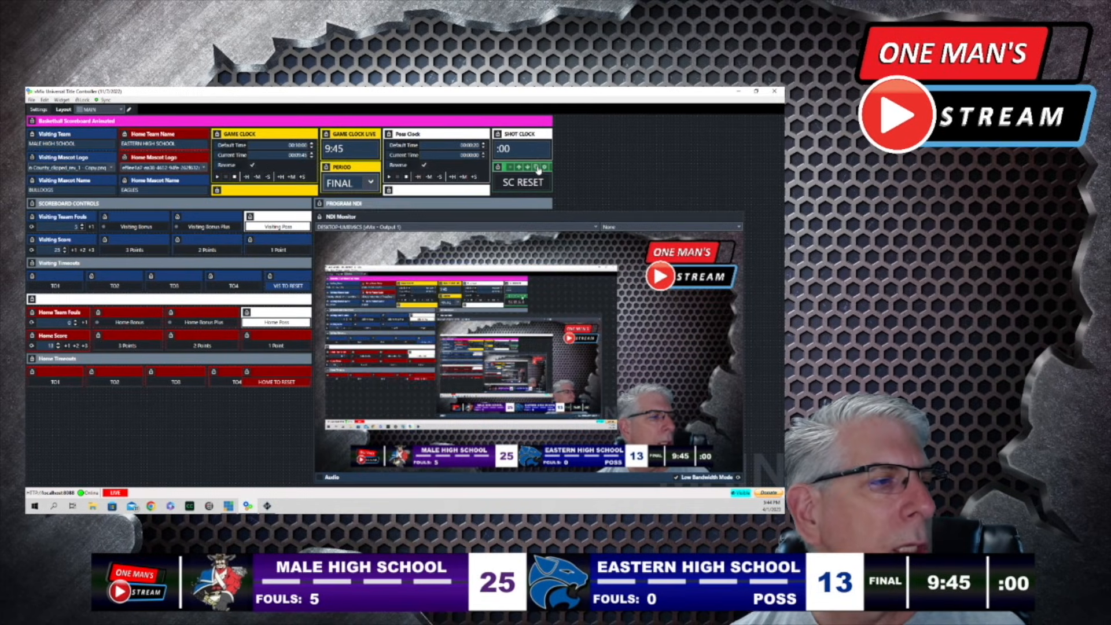
left_click(537, 167)
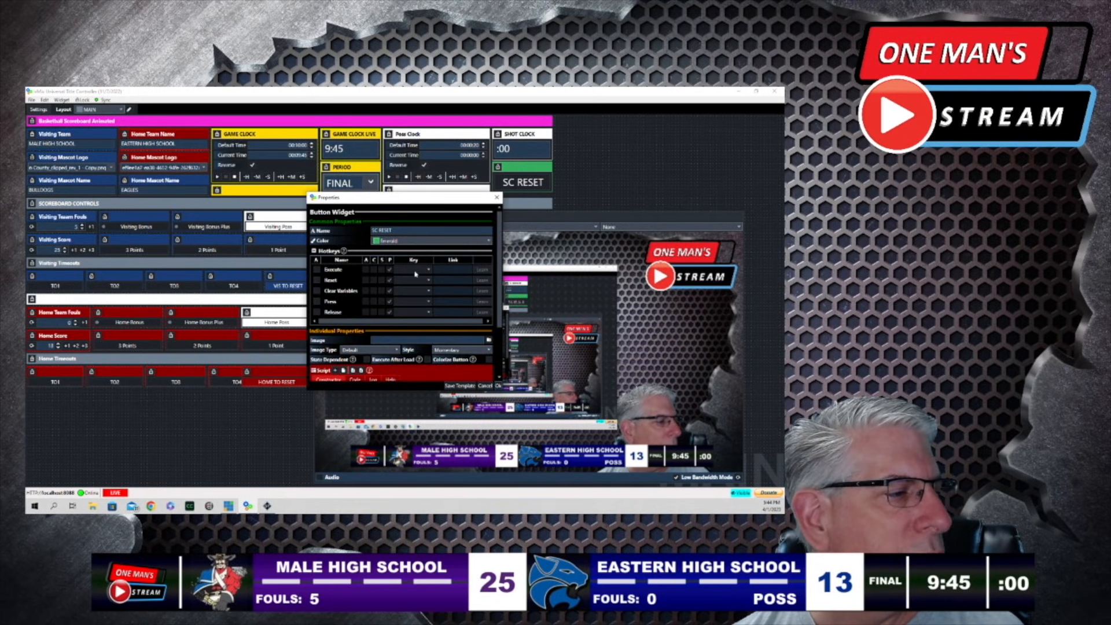
scroll(415, 274, "down", 3)
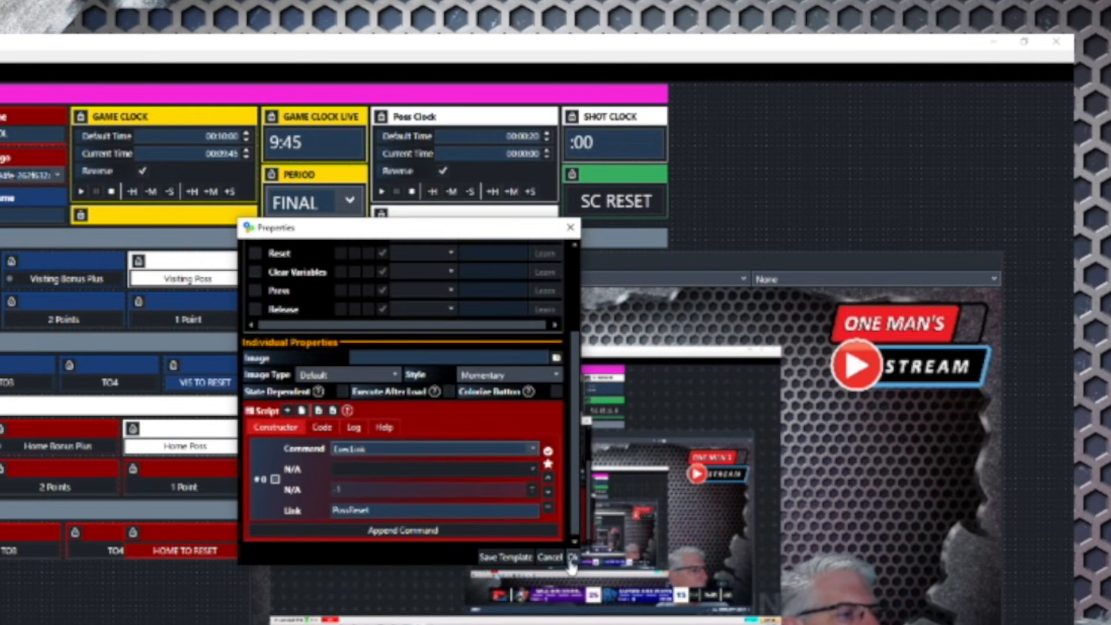
left_click(572, 558)
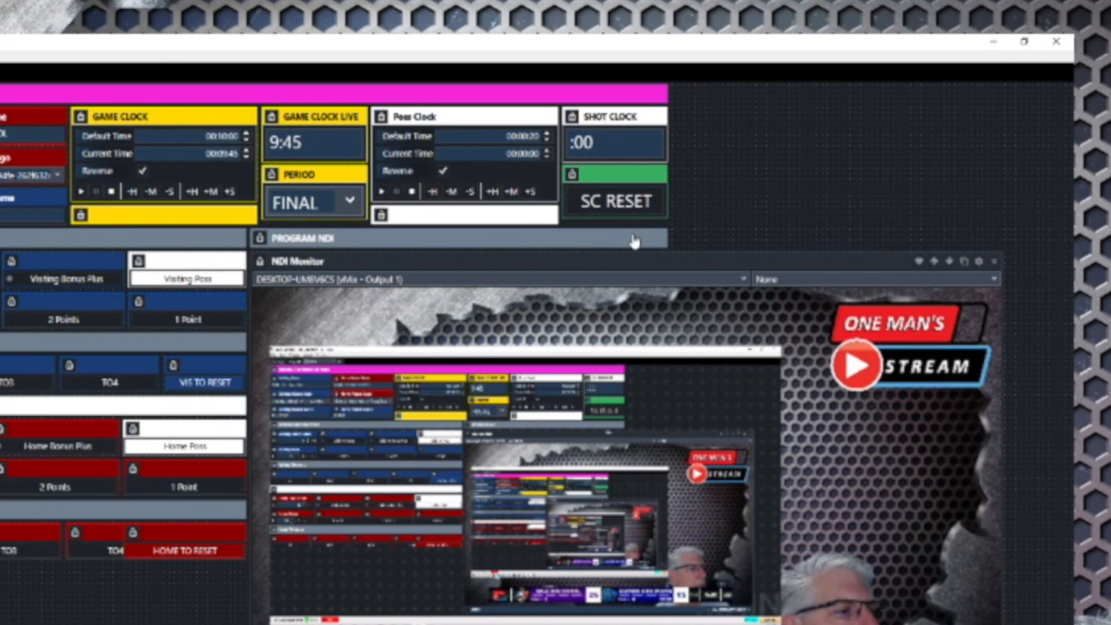
left_click(615, 208)
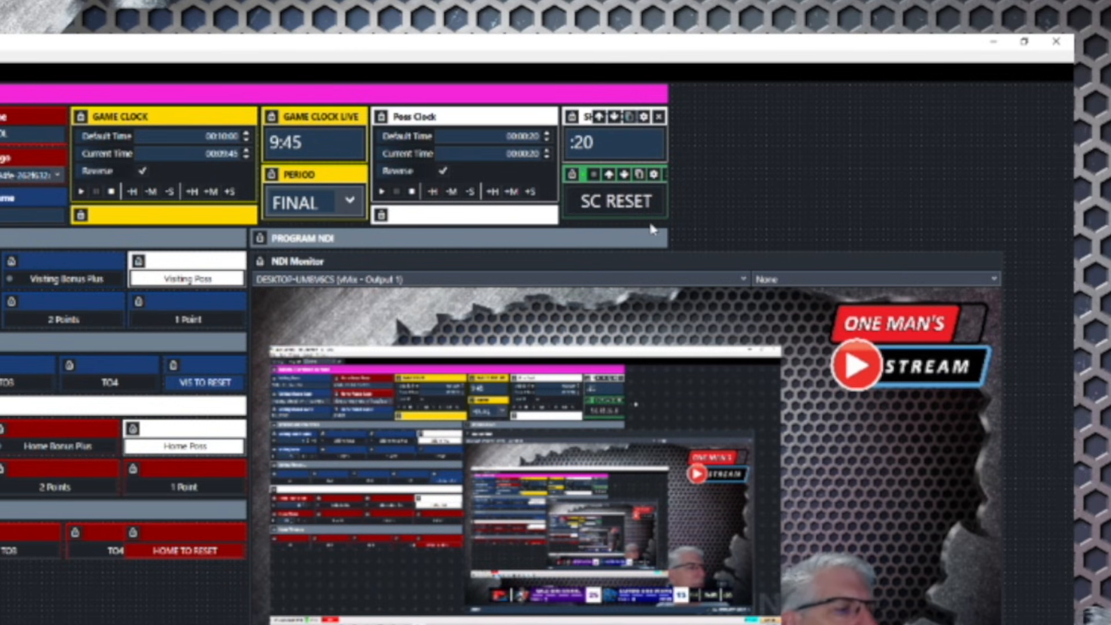